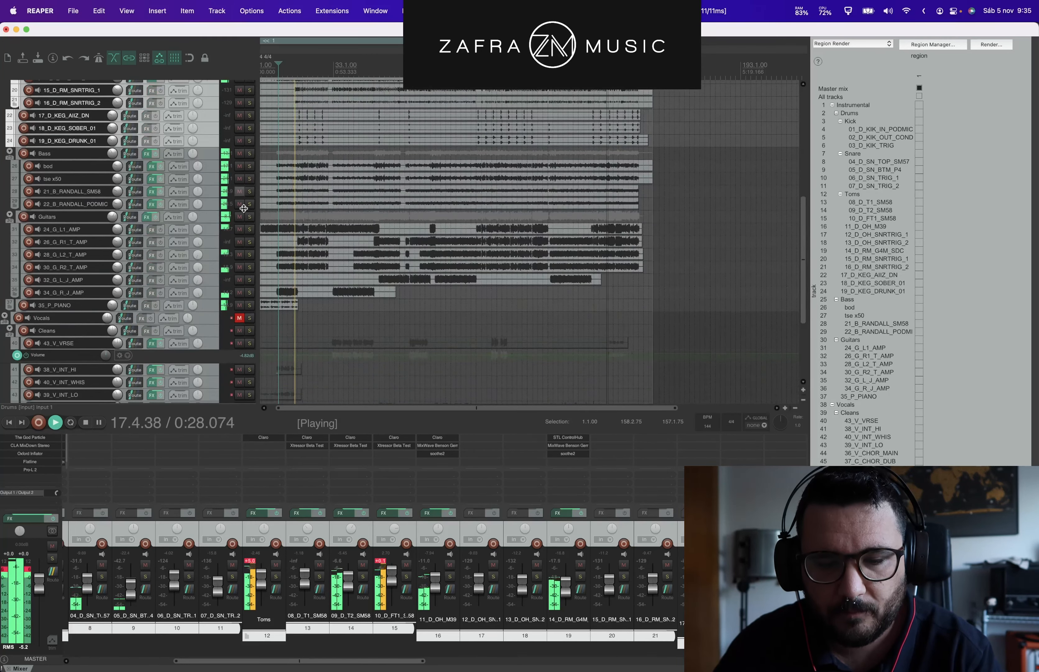
Step: Stop playback and solo the Drums folder track
scroll(244, 208, up, 6)
scroll(244, 208, up, 4)
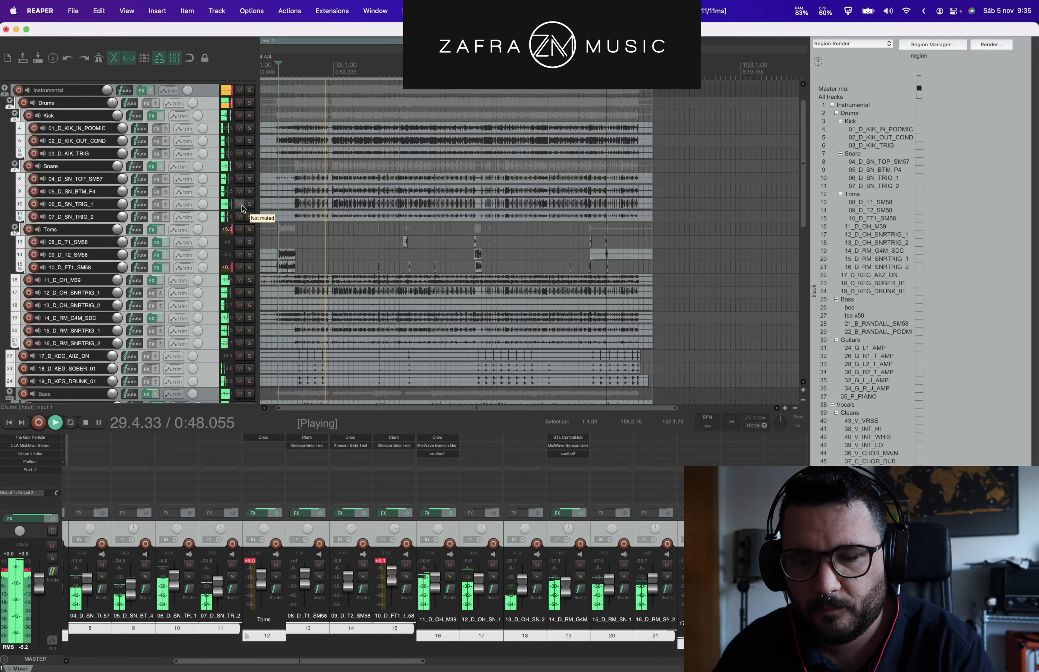
key(space)
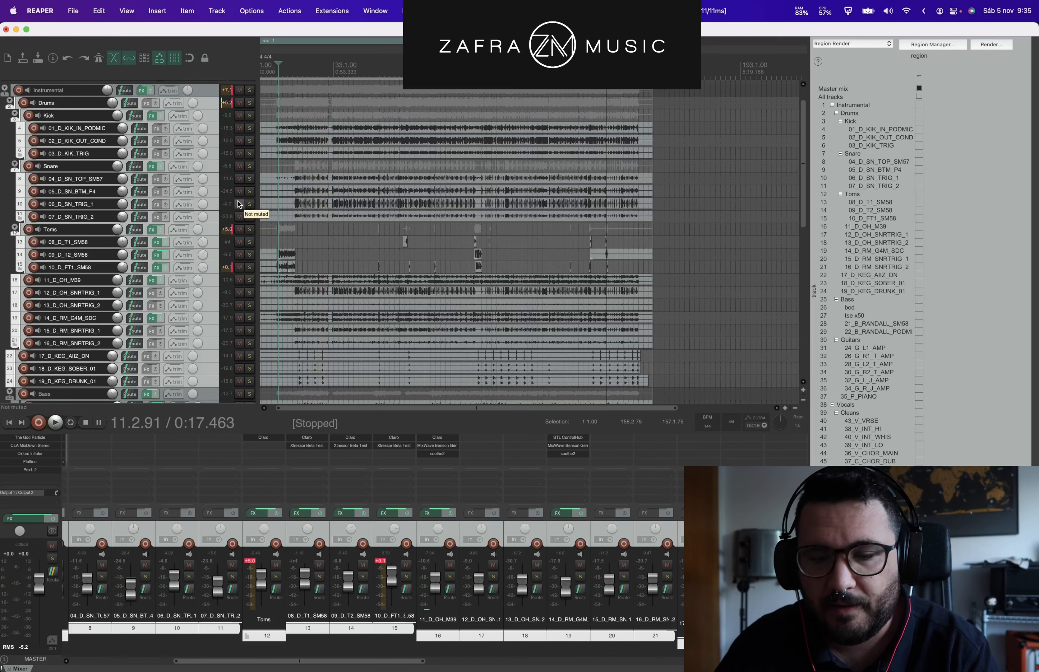
click(250, 103)
scroll(478, 238, up, 3)
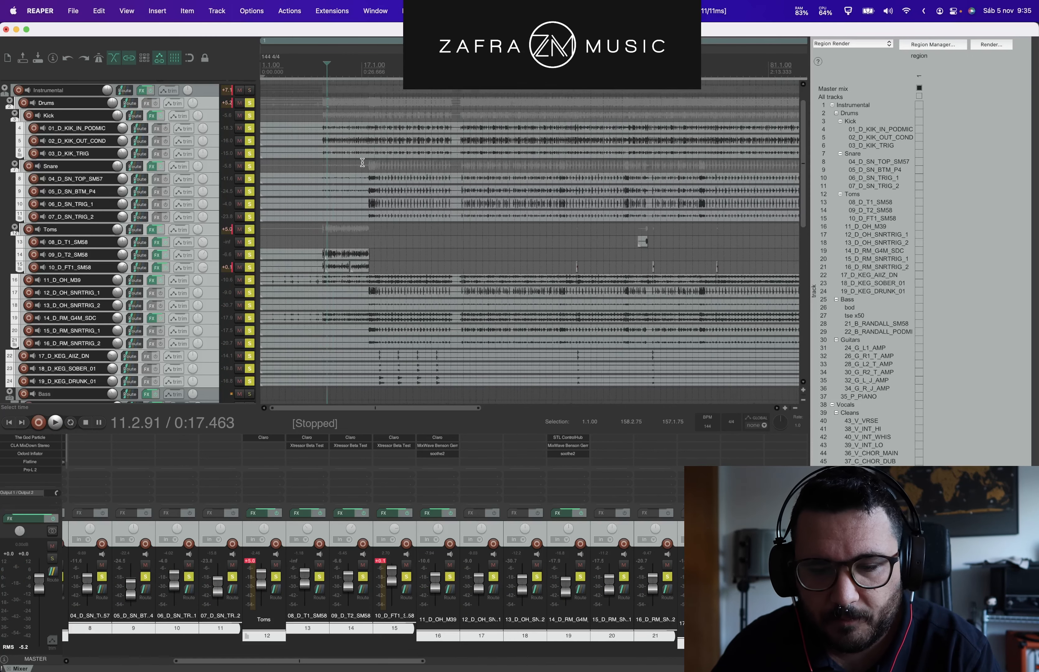
Step: Single out the kick tracks 01_D_KIK_IN_PODMIC, 02_D_KIK_OUT_COND and 03_D_KIK_TRIG by selecting them in turn
click(212, 166)
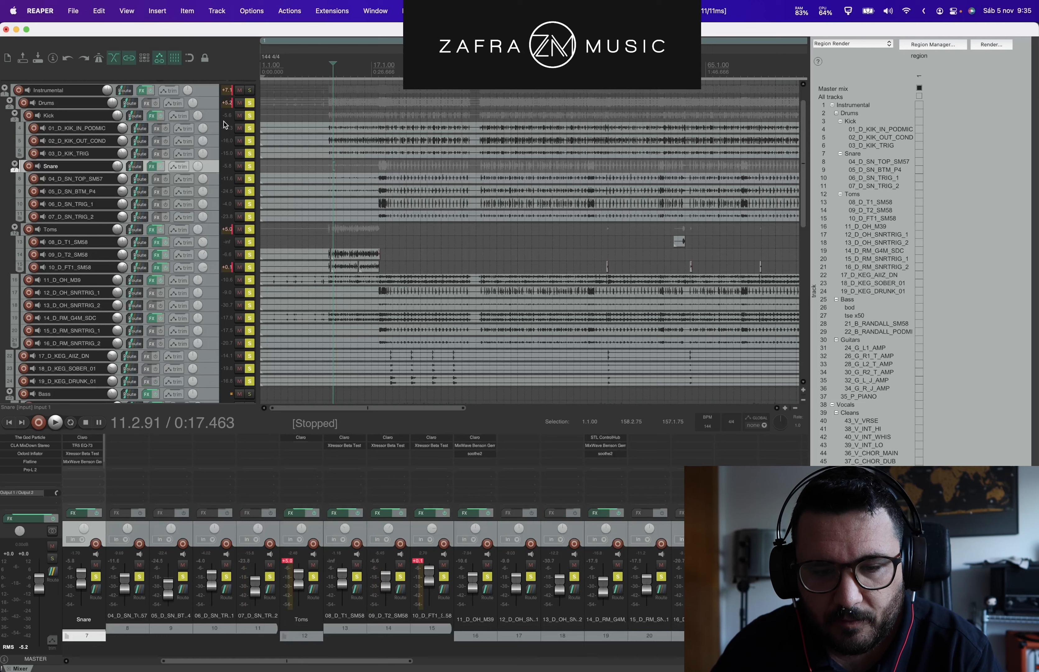
click(219, 121)
click(210, 131)
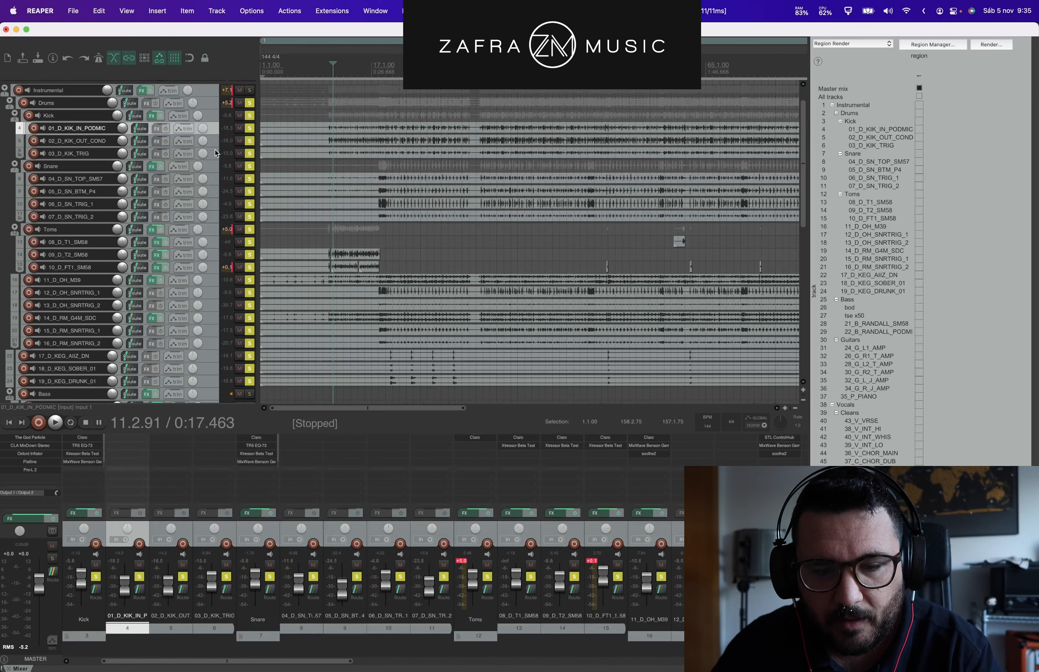
super+click(216, 154)
super+click(216, 147)
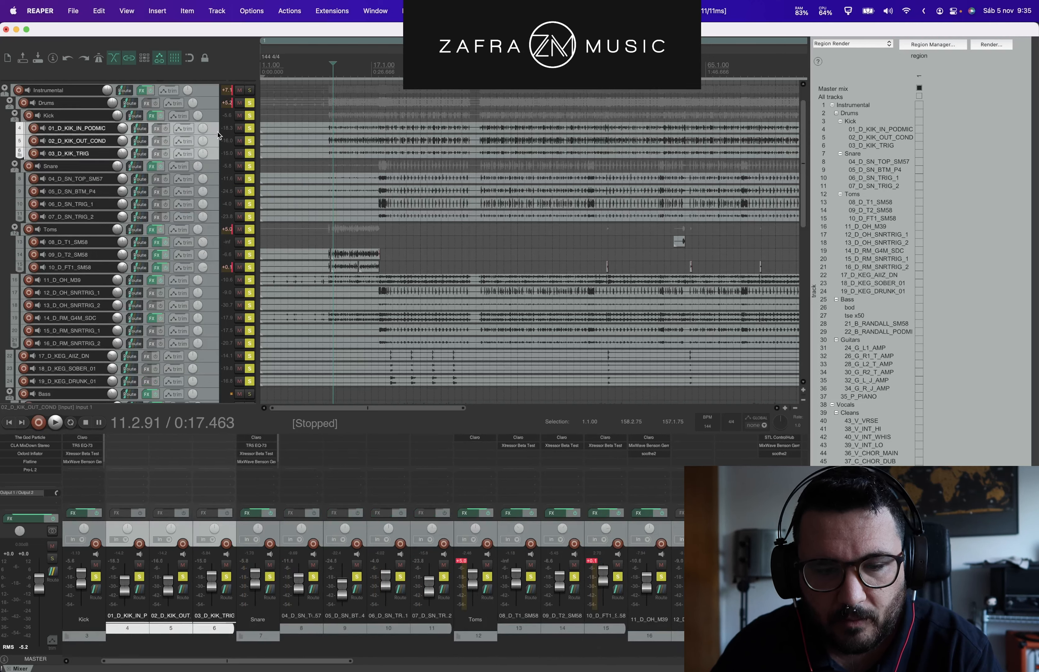
click(218, 131)
super+click(217, 143)
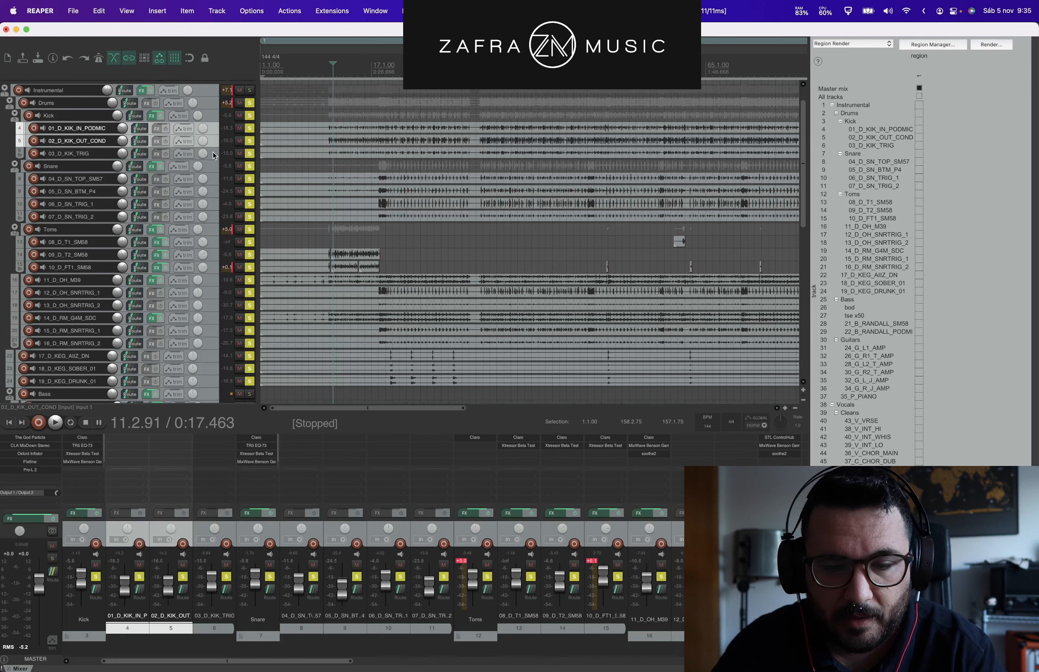
click(114, 154)
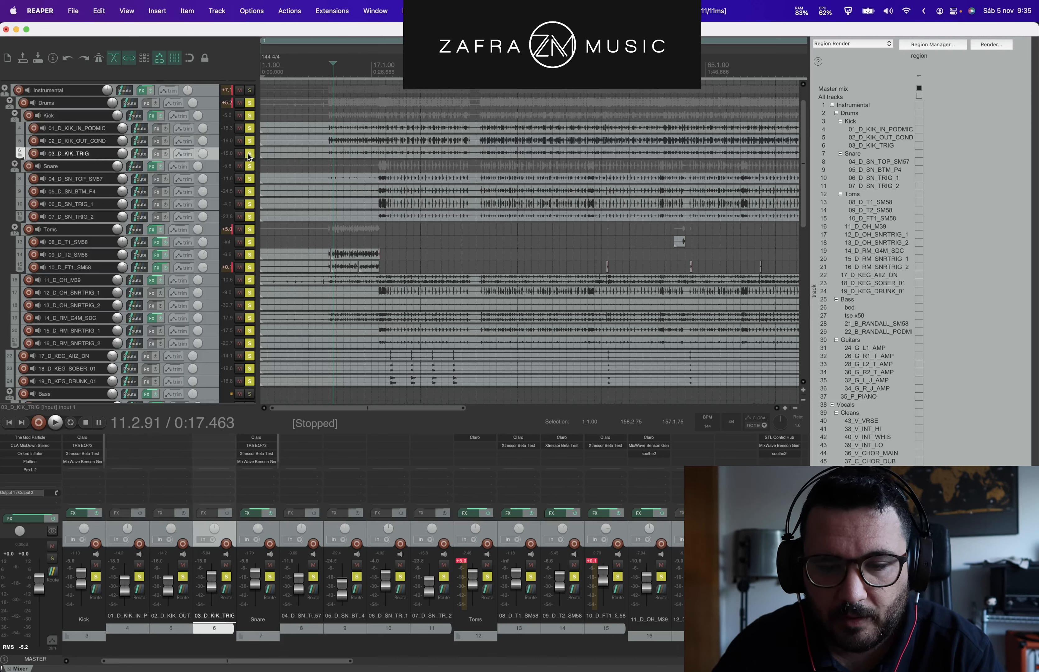
Step: Replace the Drums solo with solos on the Kick folder, 01_D_KIK_IN_PODMIC and 02_D_KIK_OUT_COND
click(248, 154)
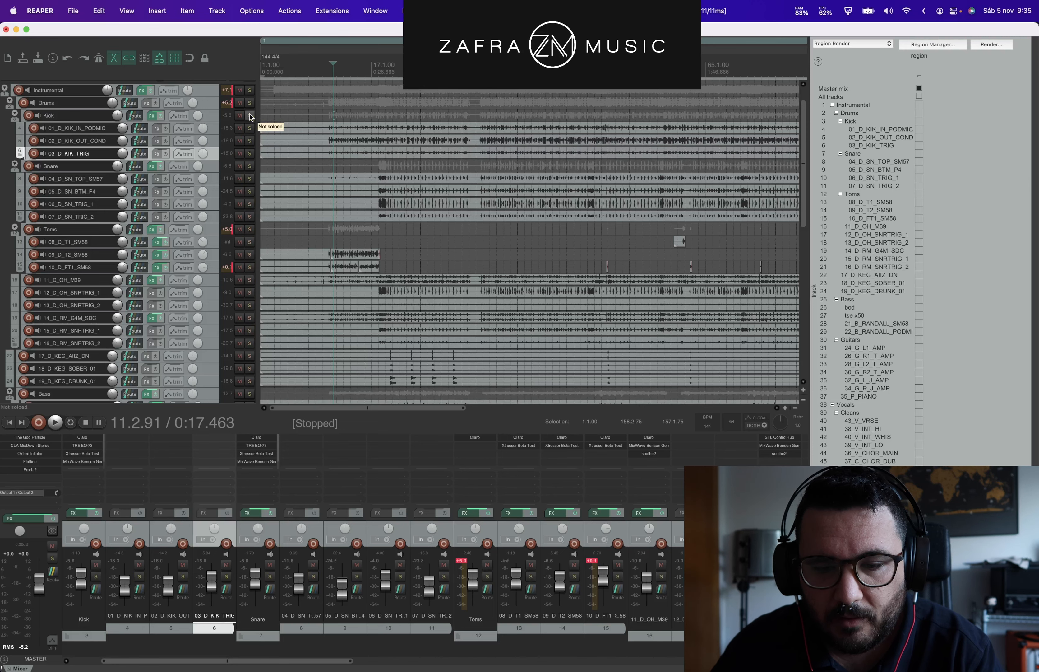
super+click(250, 116)
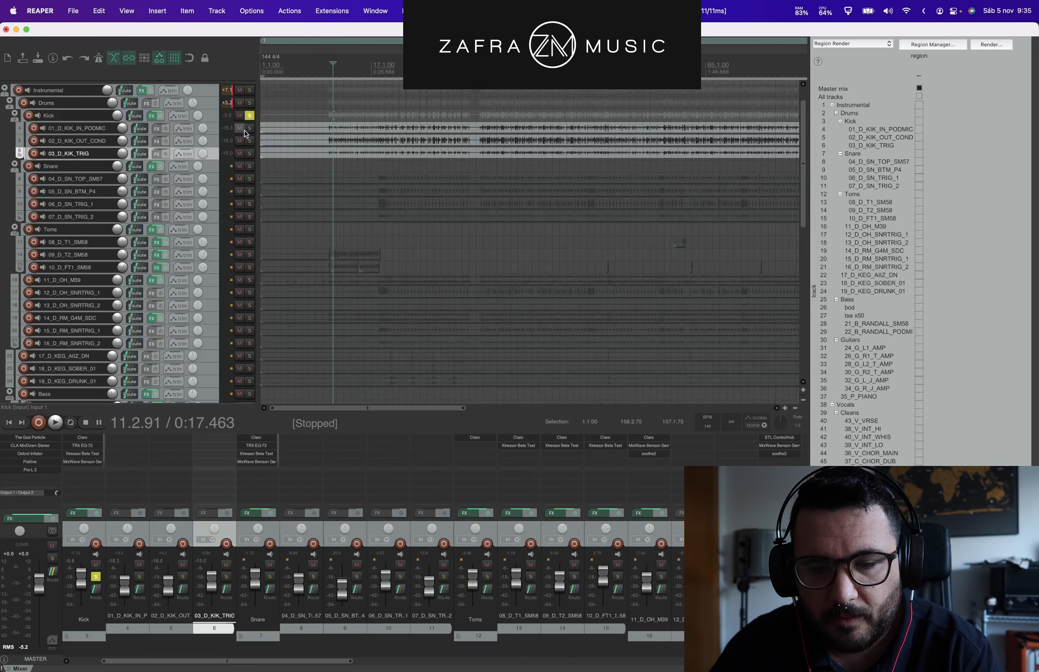
drag(251, 139, 250, 128)
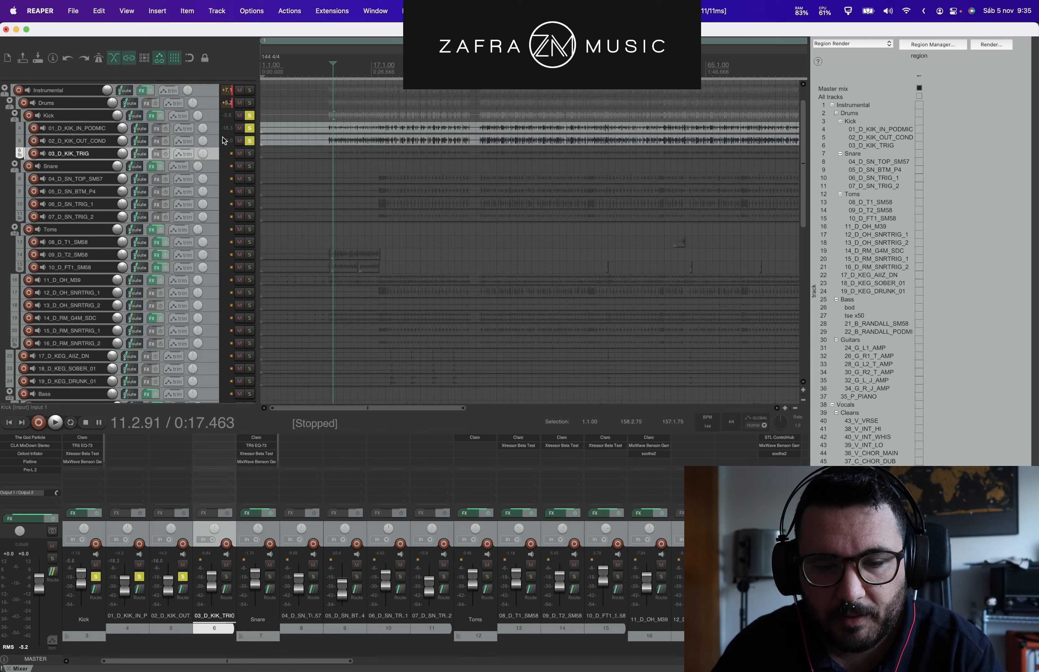
click(250, 154)
click(249, 154)
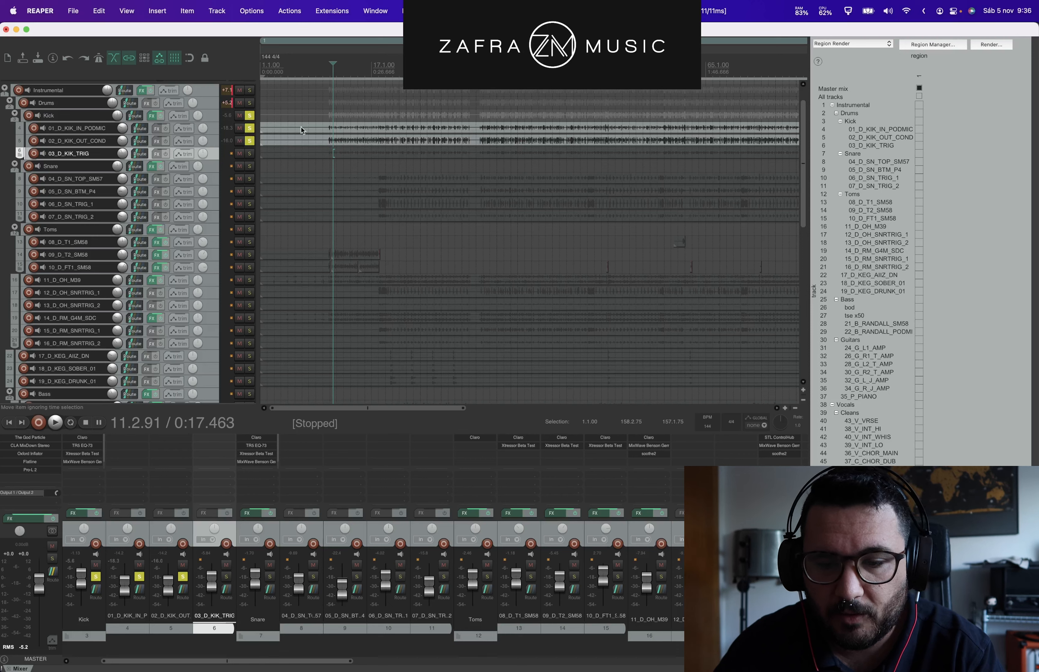
Step: Listen to the soloed inside and outside kick microphones from about bar 10
click(325, 68)
key(space)
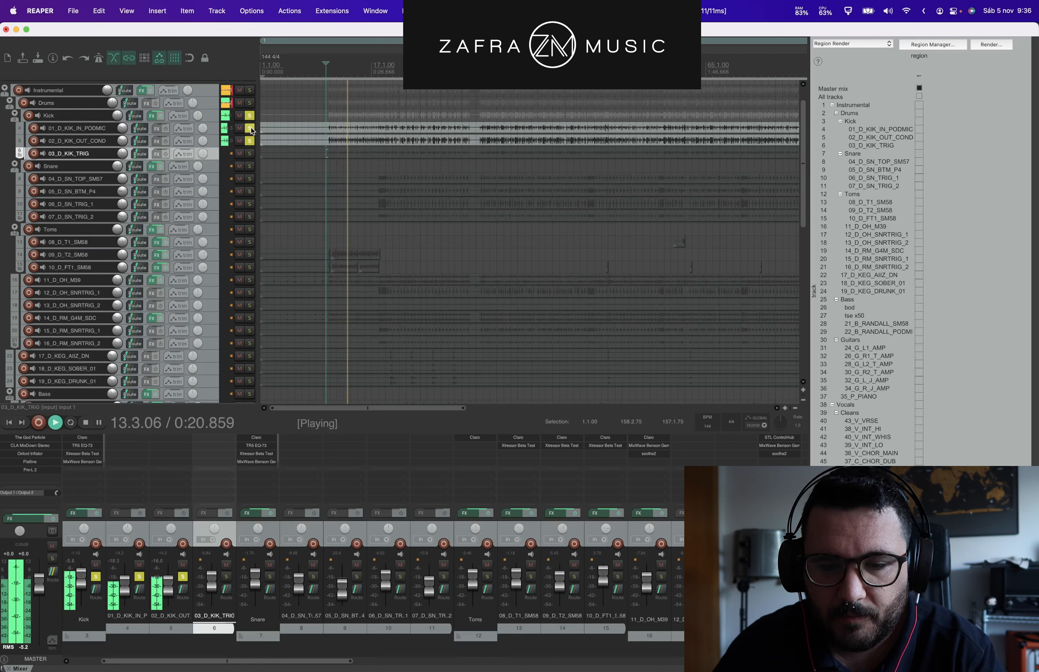
key(space)
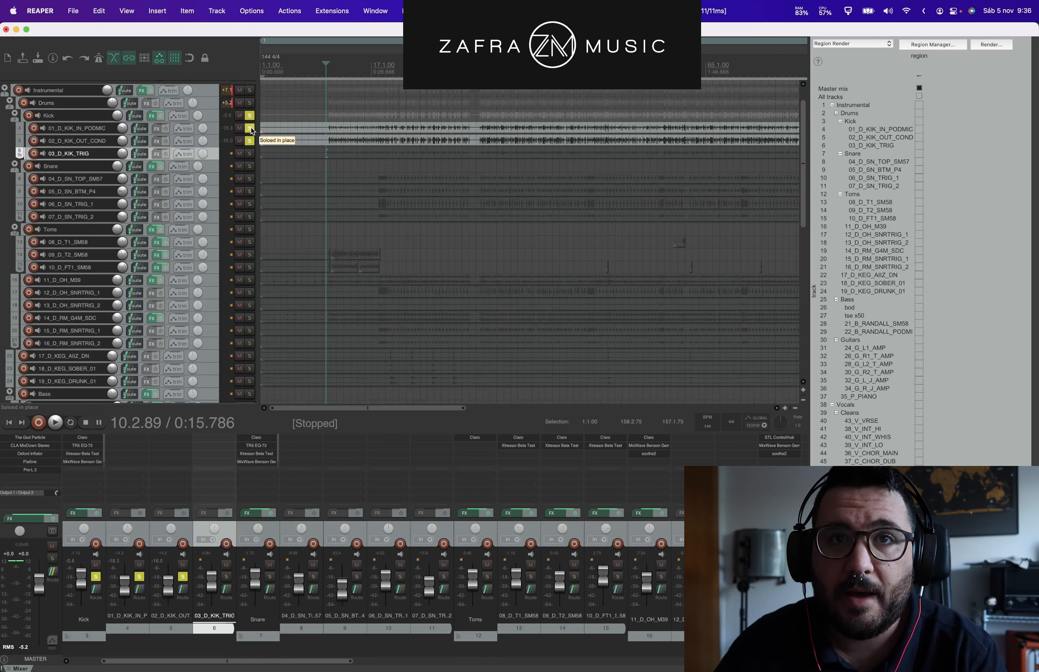
Step: Audition all three kick tracks with the Kick folder's effects bypassed, ending on 03_D_KIK_TRIG alone
click(249, 153)
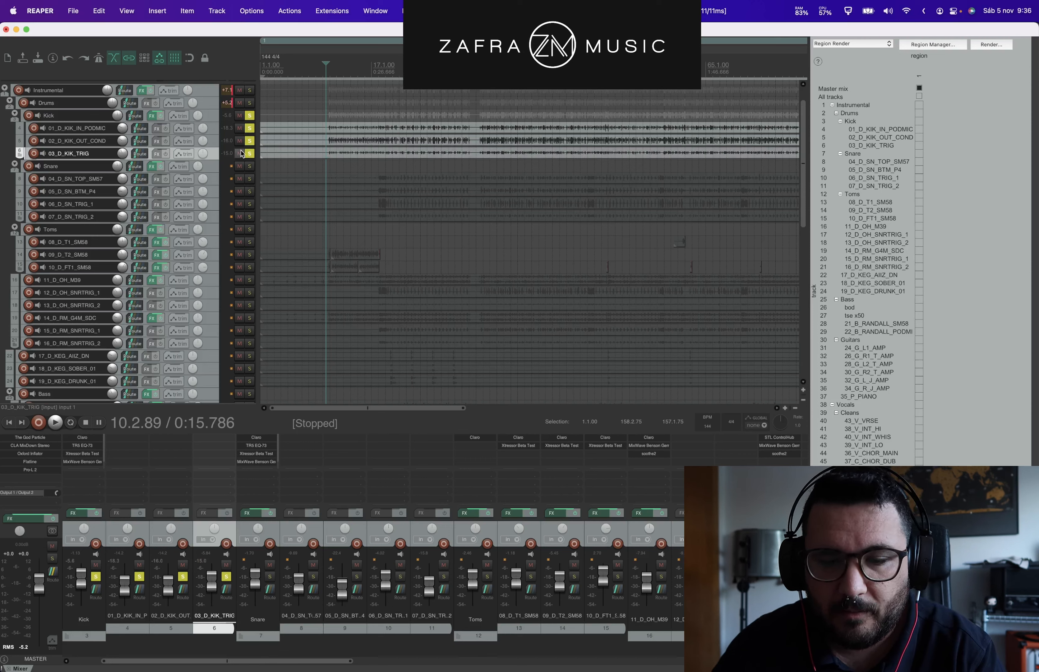
click(161, 116)
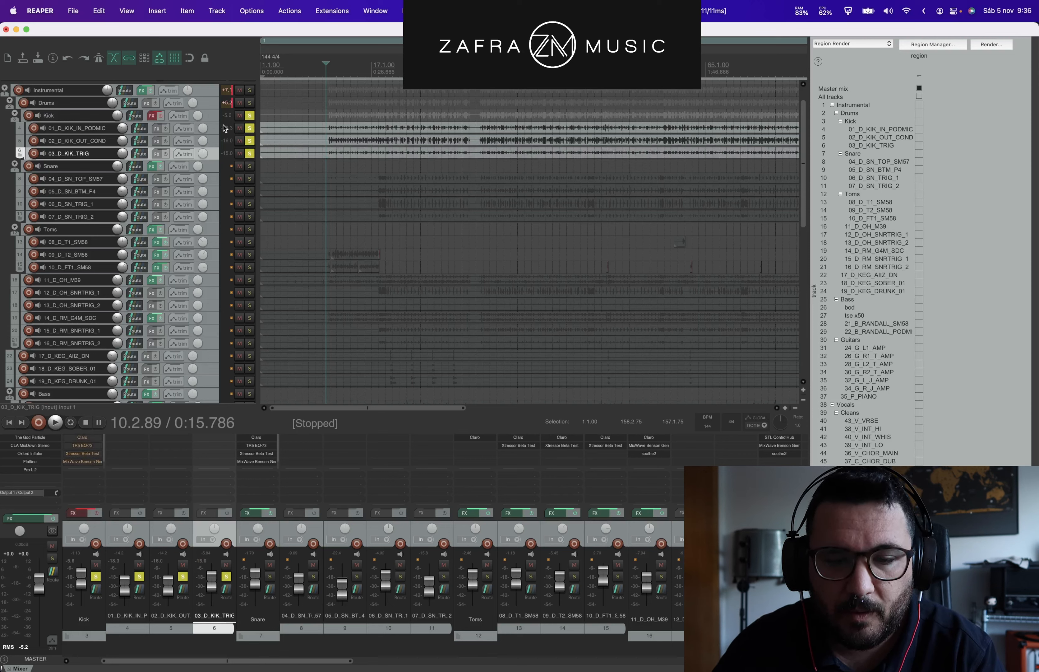
key(space)
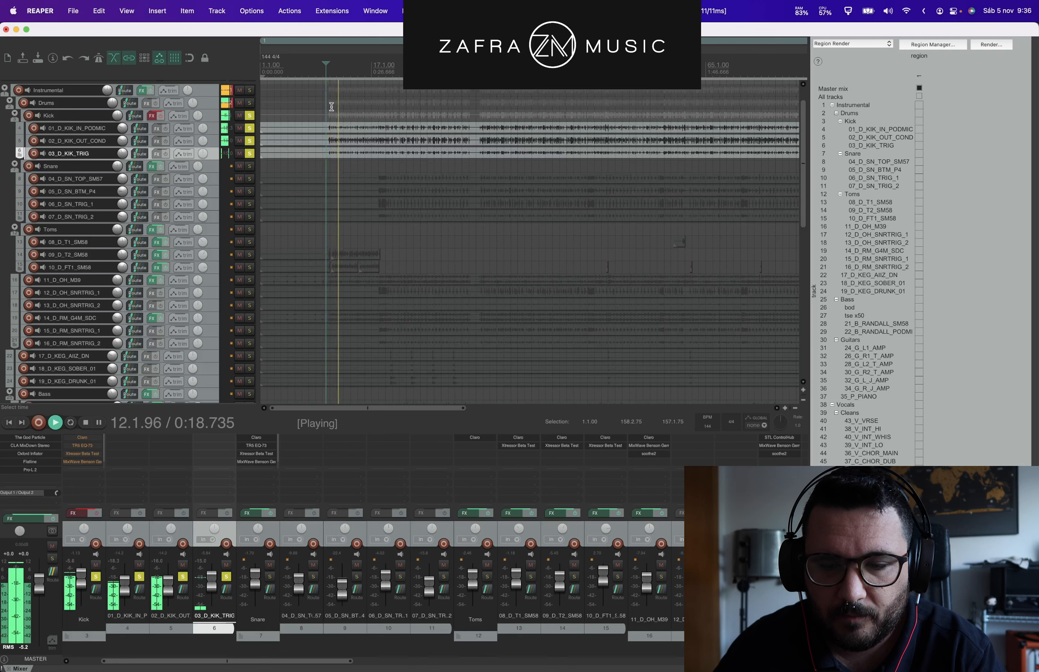
drag(250, 128, 251, 140)
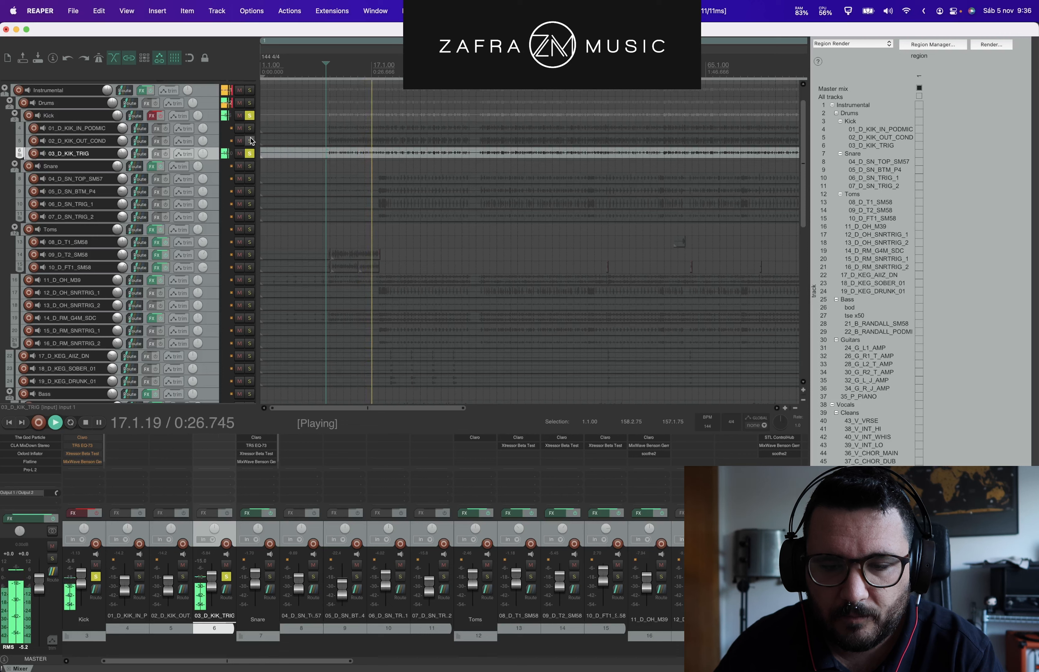
key(space)
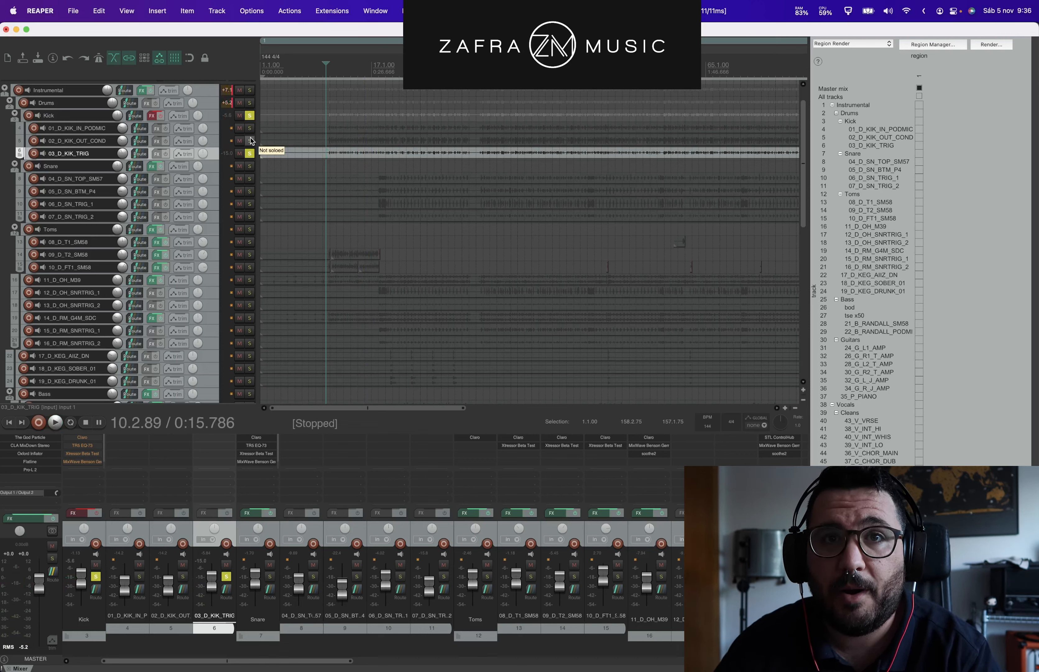
Step: Re-enable the Kick folder's effects with only the folder soloed, and play back the processed kick
click(249, 153)
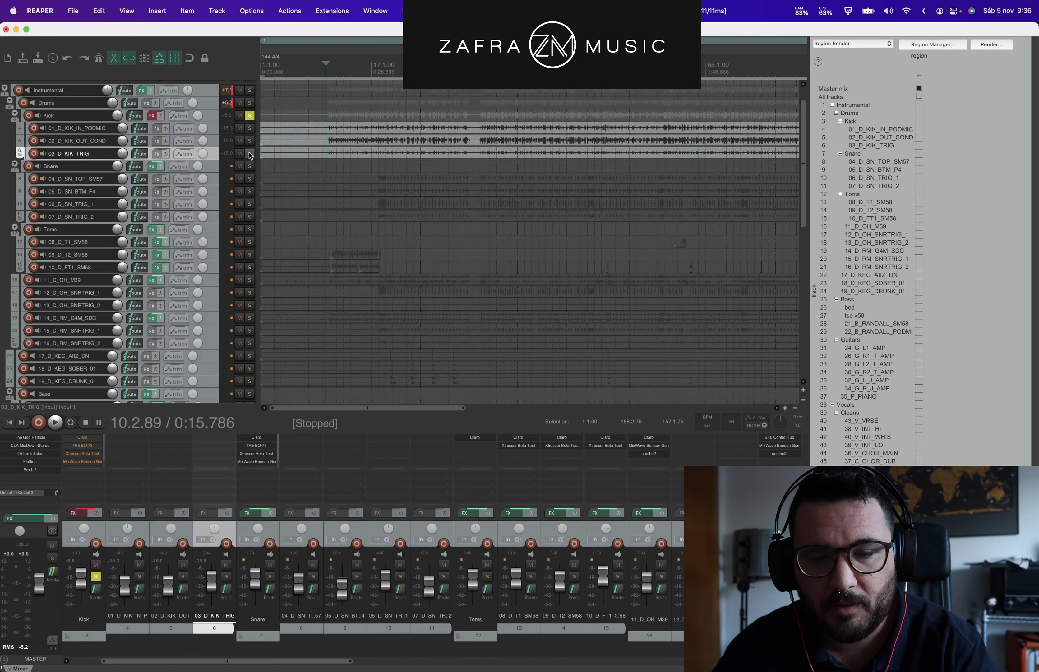
click(159, 116)
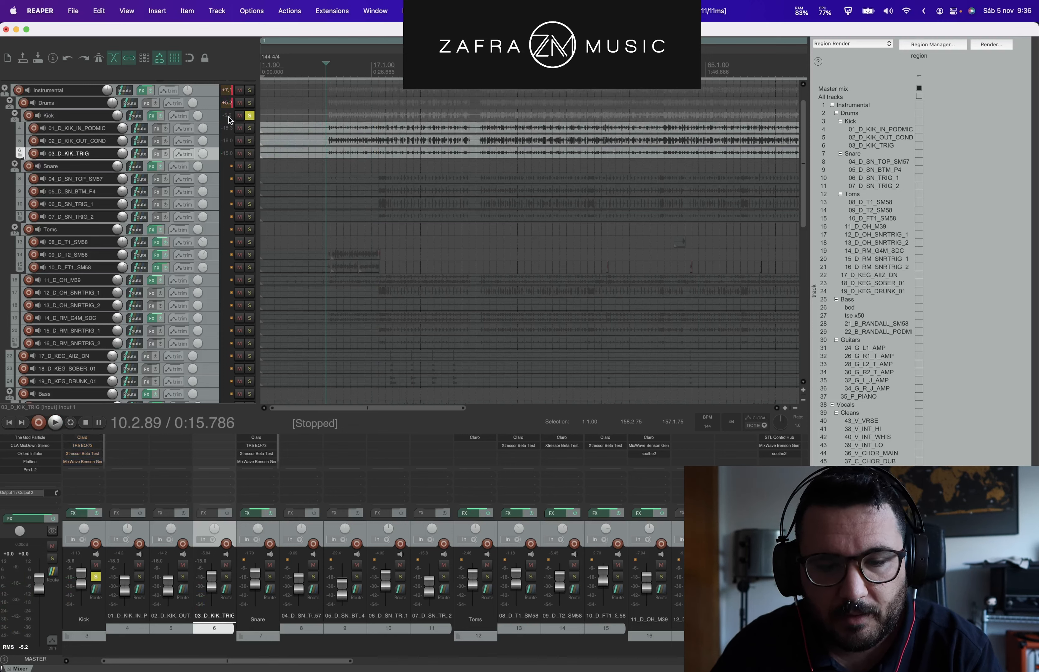
key(space)
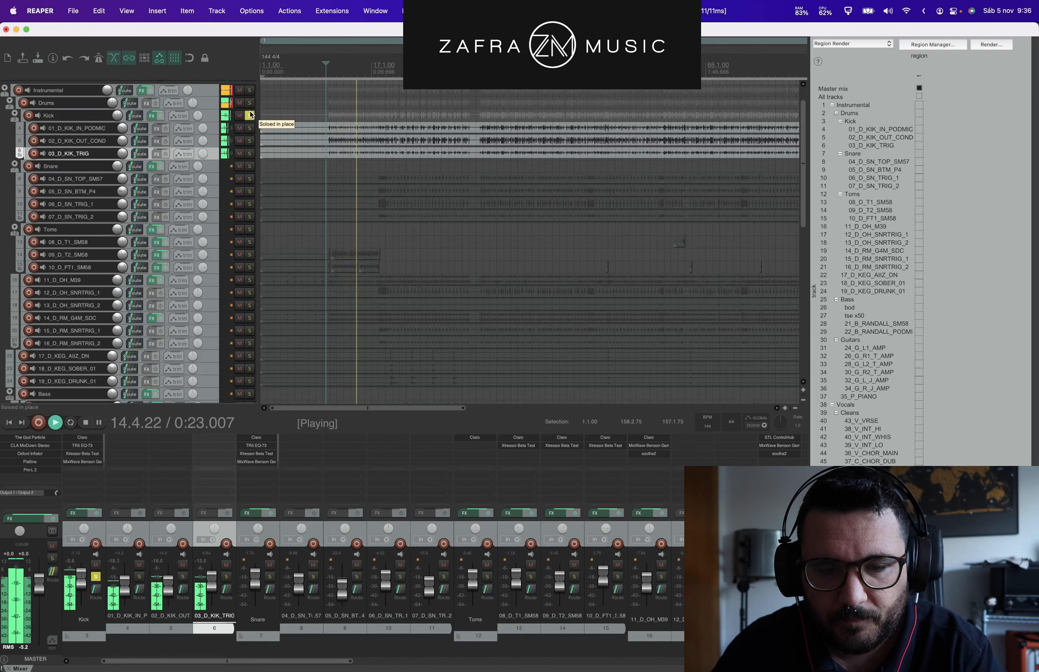
key(s)
key(space)
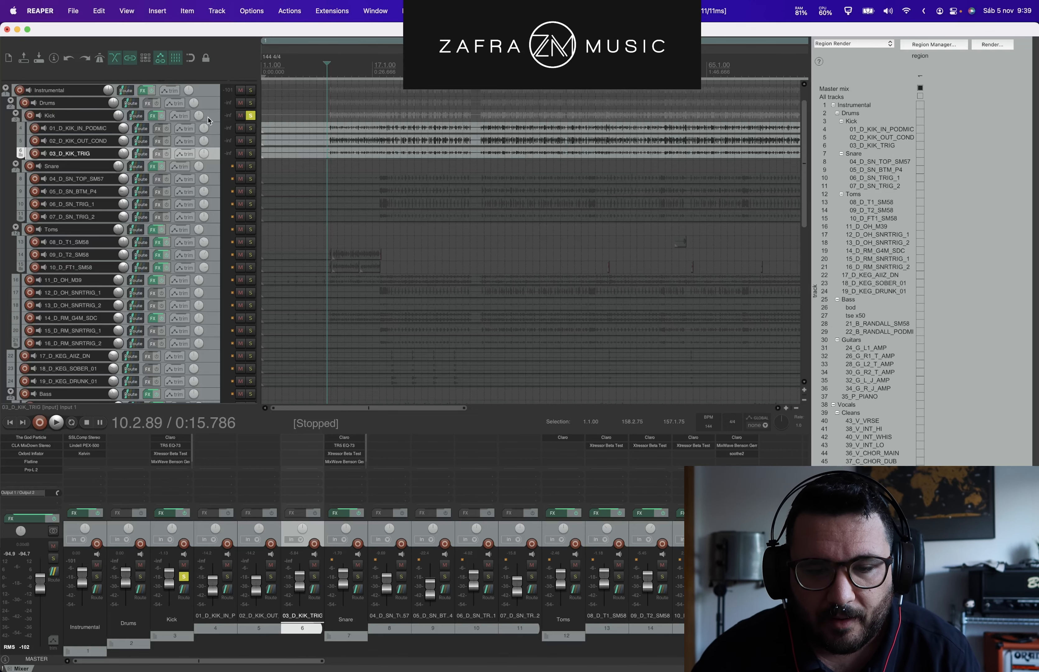
Step: Open the Kick folder's effect chain and bypass the TR5 EQ-73, Xtressor and MixWave Benson plug-ins, moving the window clear of the kick tracks
click(152, 116)
drag(349, 72, 344, 57)
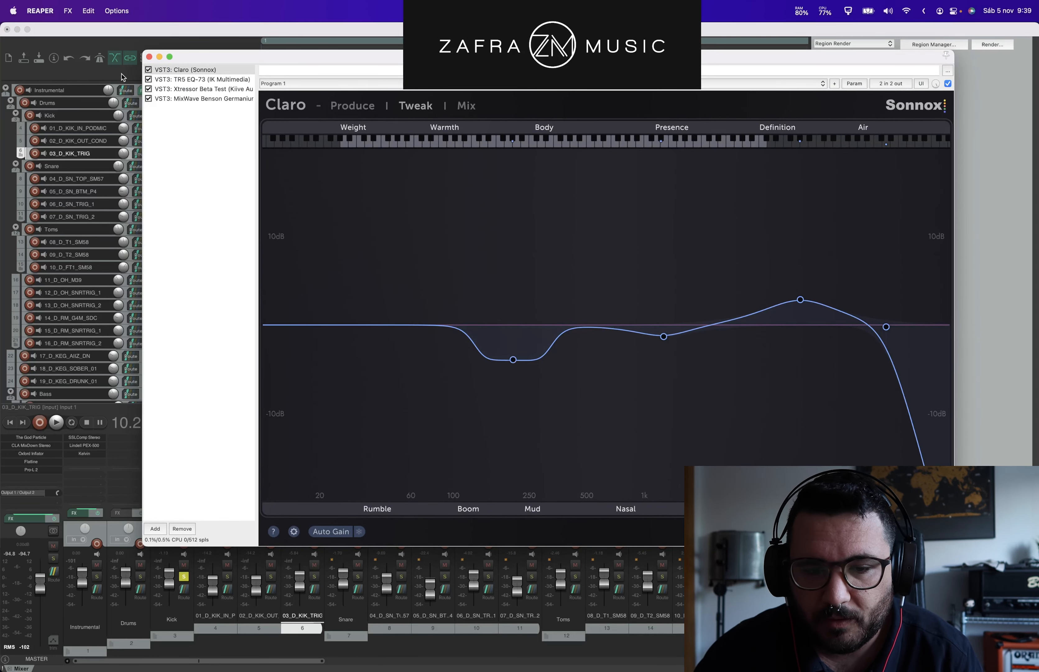
click(149, 80)
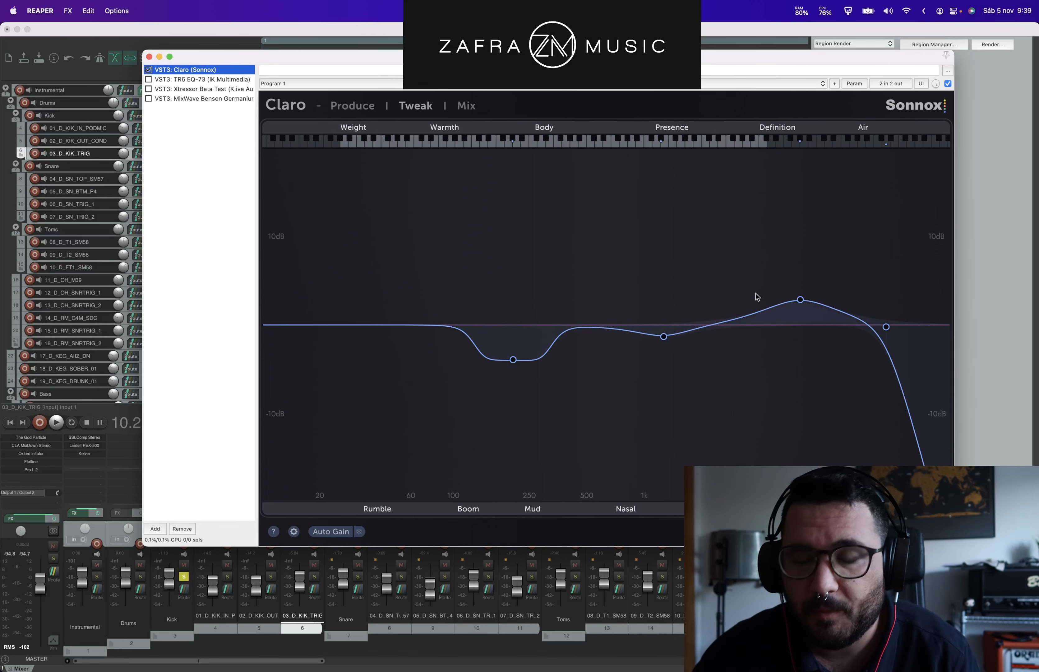
drag(316, 56, 304, 202)
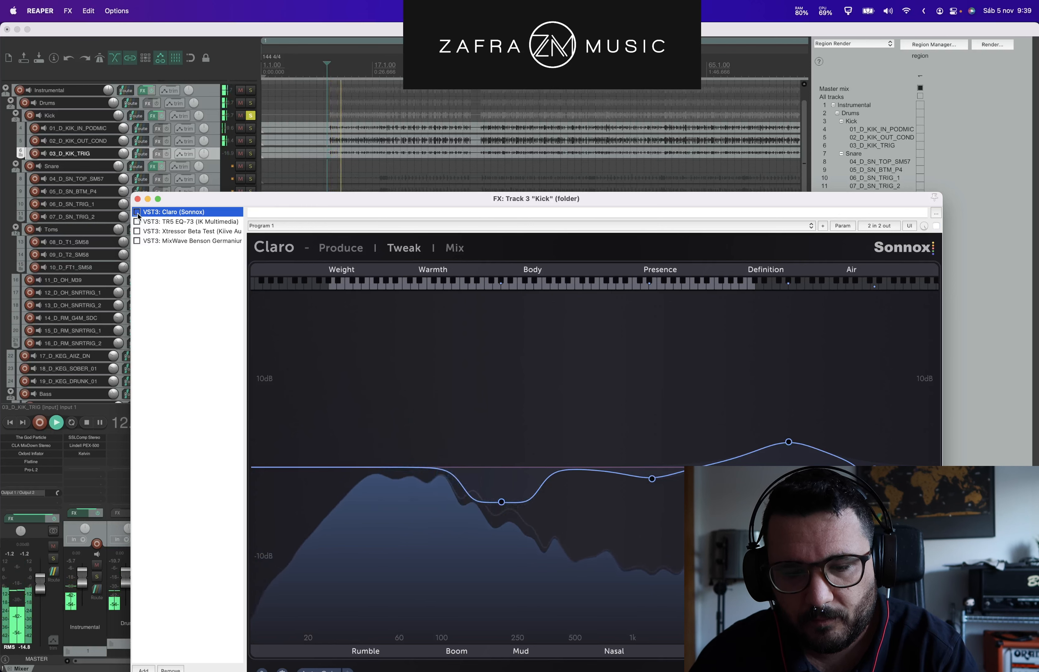
Step: Examine the low-mid and presence cuts in Claro's EQ curve while the kick plays
click(502, 503)
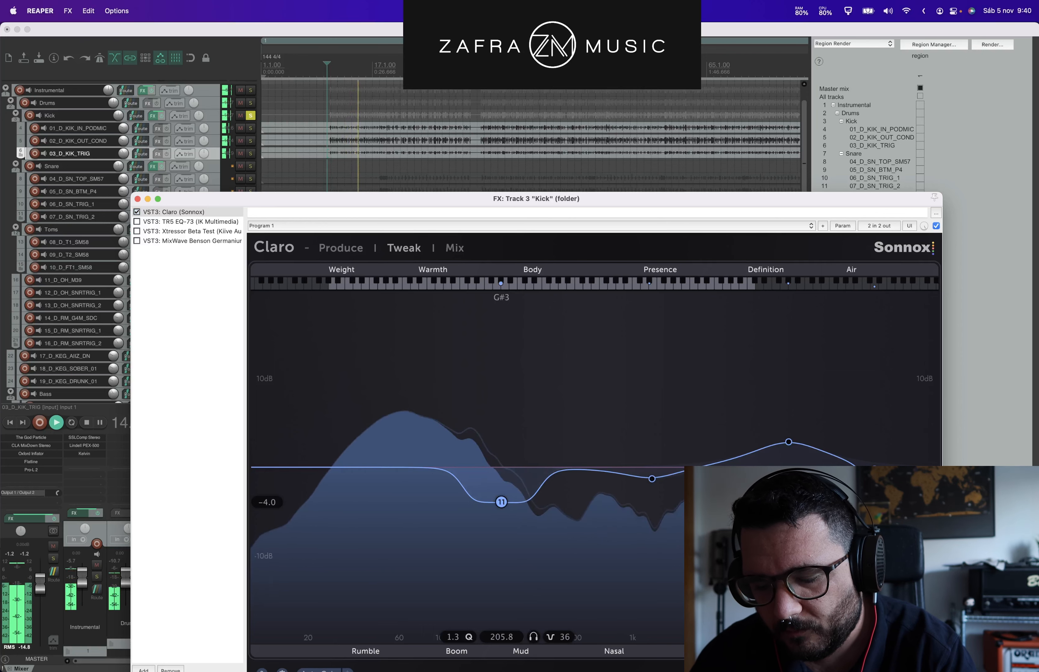
drag(501, 502, 502, 501)
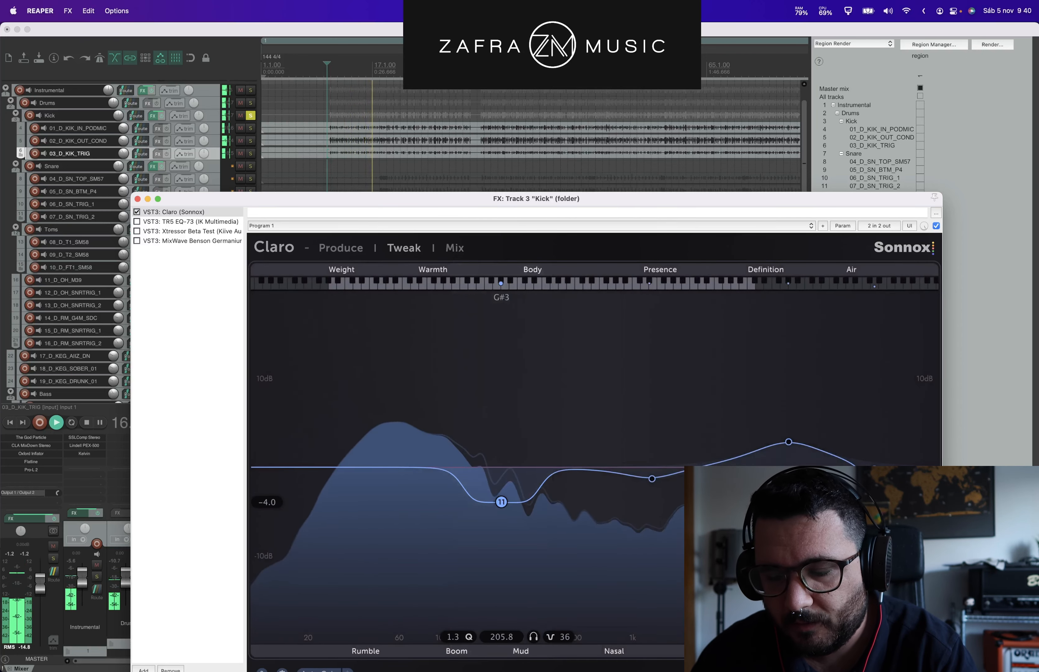
click(652, 480)
click(681, 635)
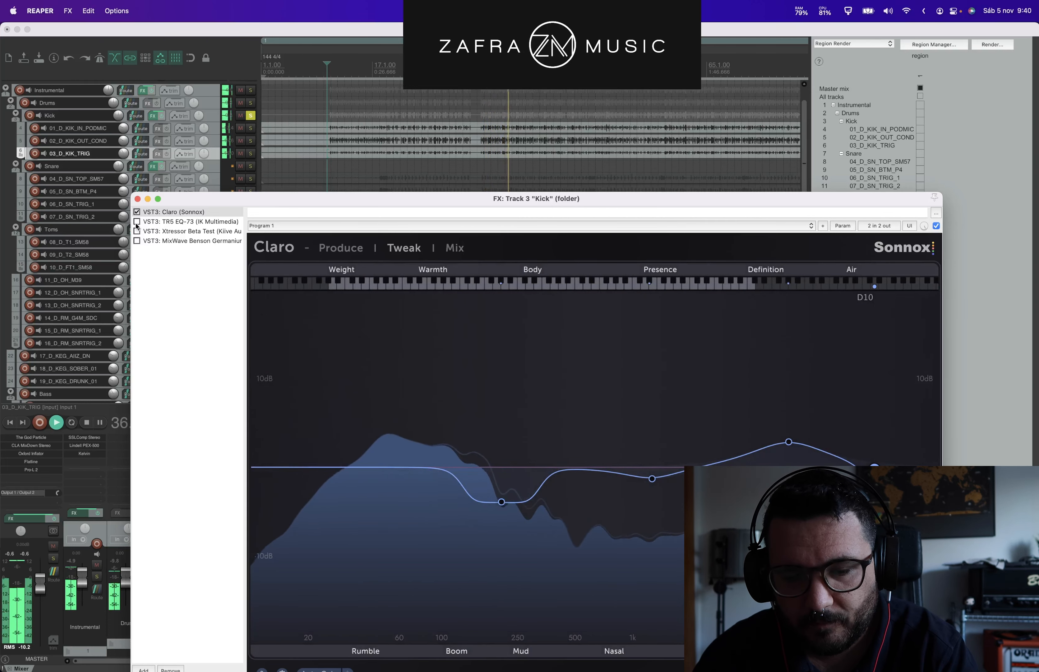
Step: Show the TR5 EQ-73 in the Kick chain, enable it and play the kick through it
click(144, 222)
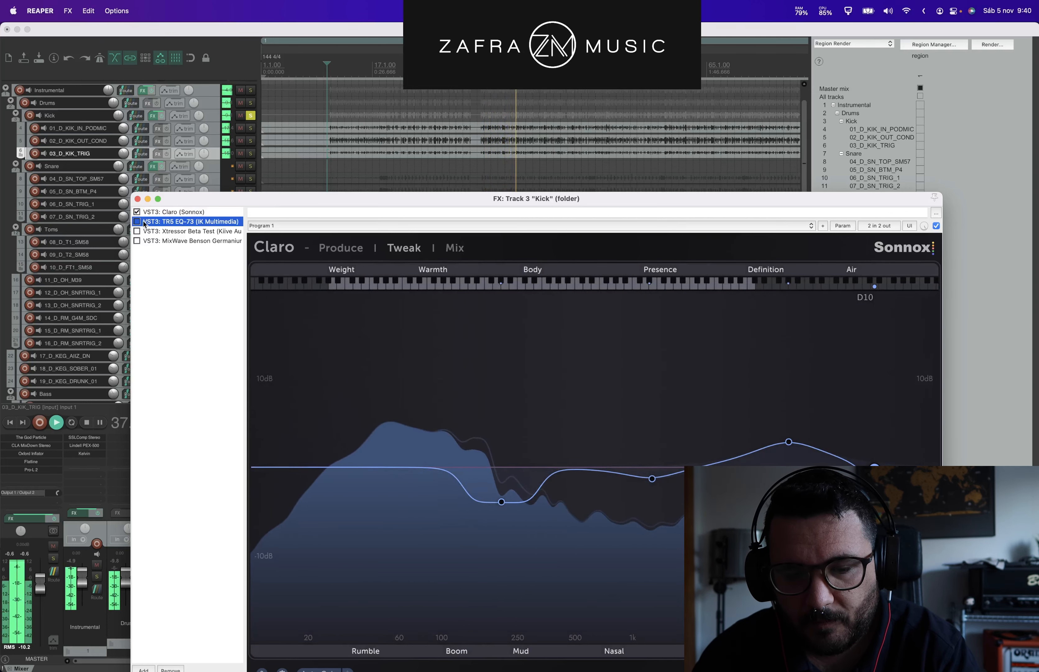
key(space)
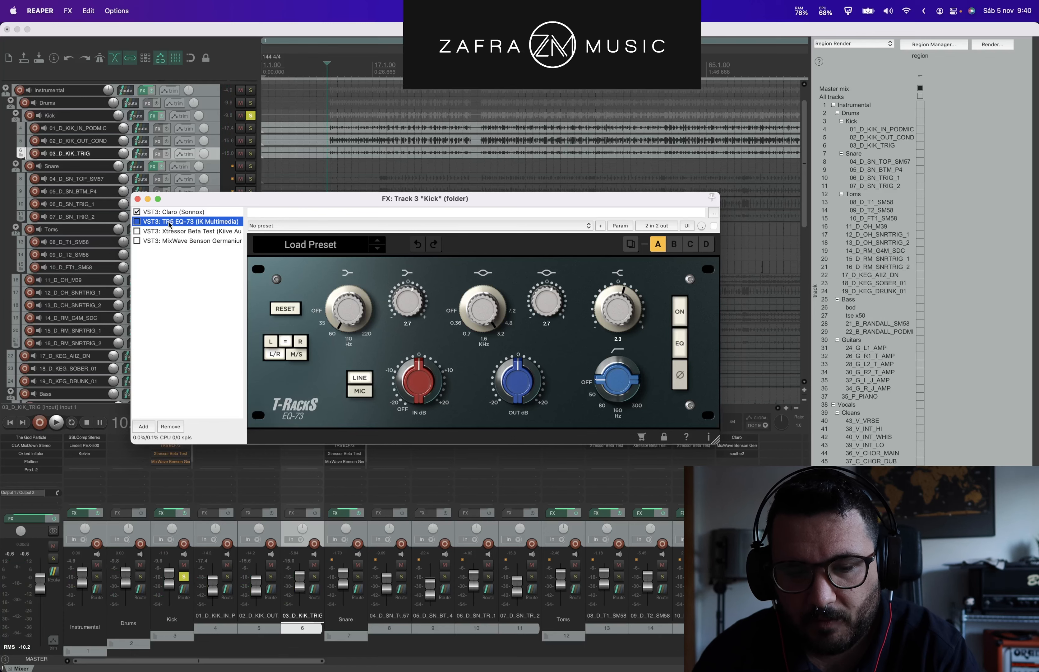
mouse_move(354, 206)
mouse_down()
mouse_move(361, 175)
mouse_move(365, 216)
mouse_up()
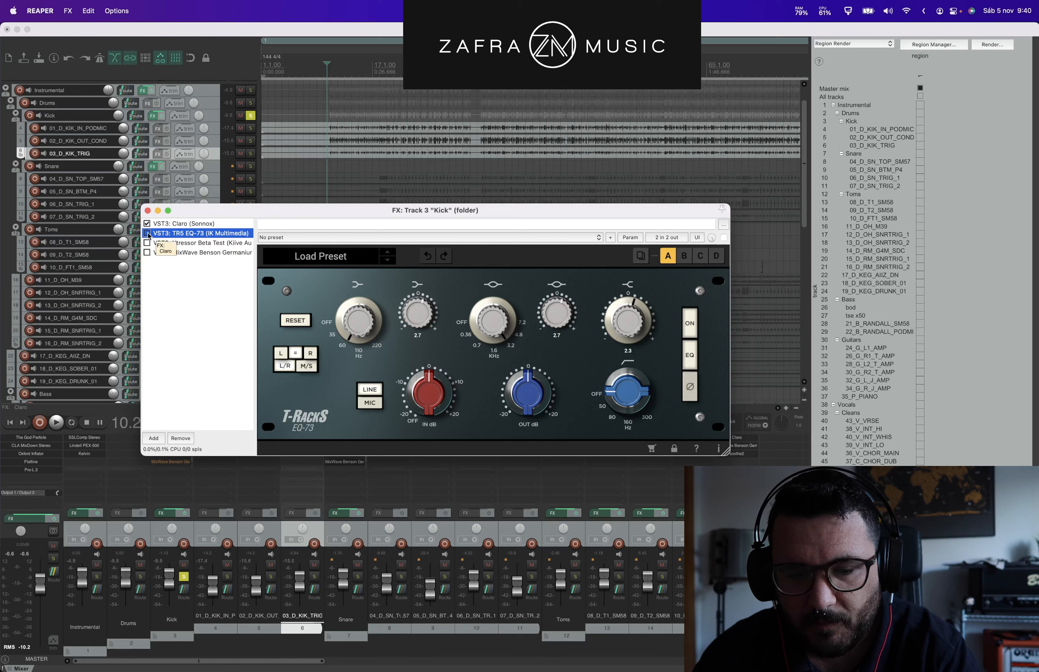
key(space)
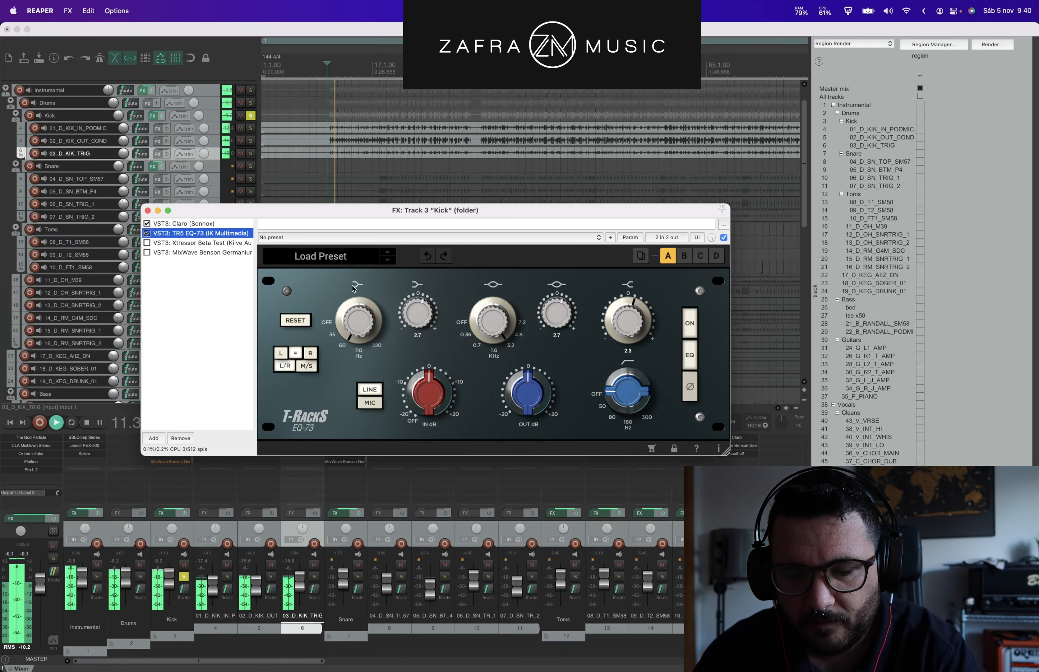
Step: Compare the kick with the TR5 EQ-73 bypassed and enabled, leave it enabled and stop playback
click(148, 234)
click(148, 234)
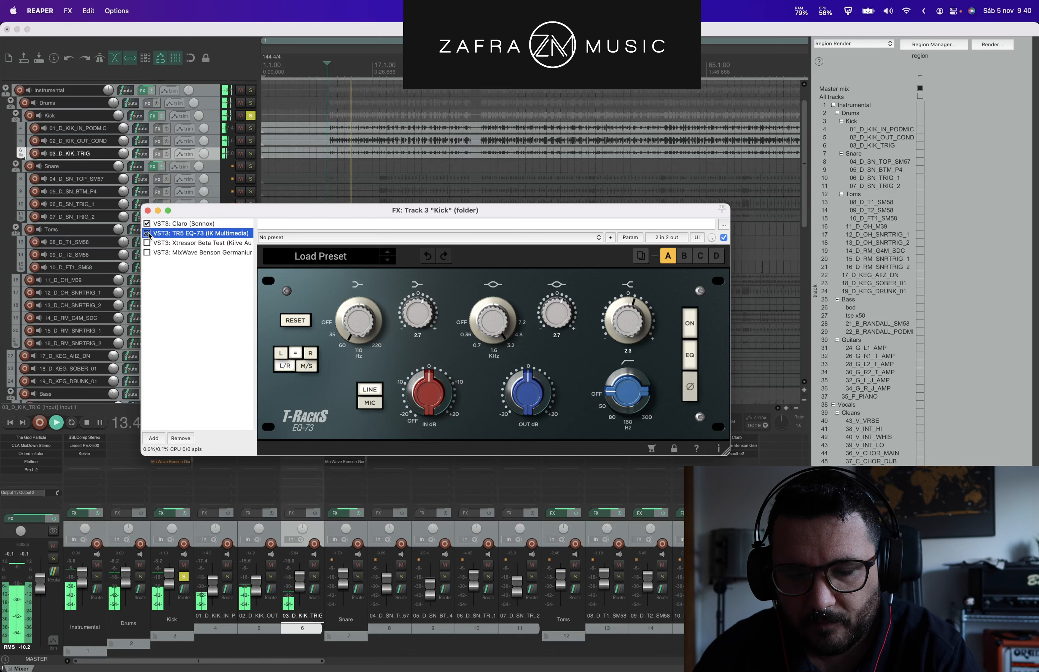
key(space)
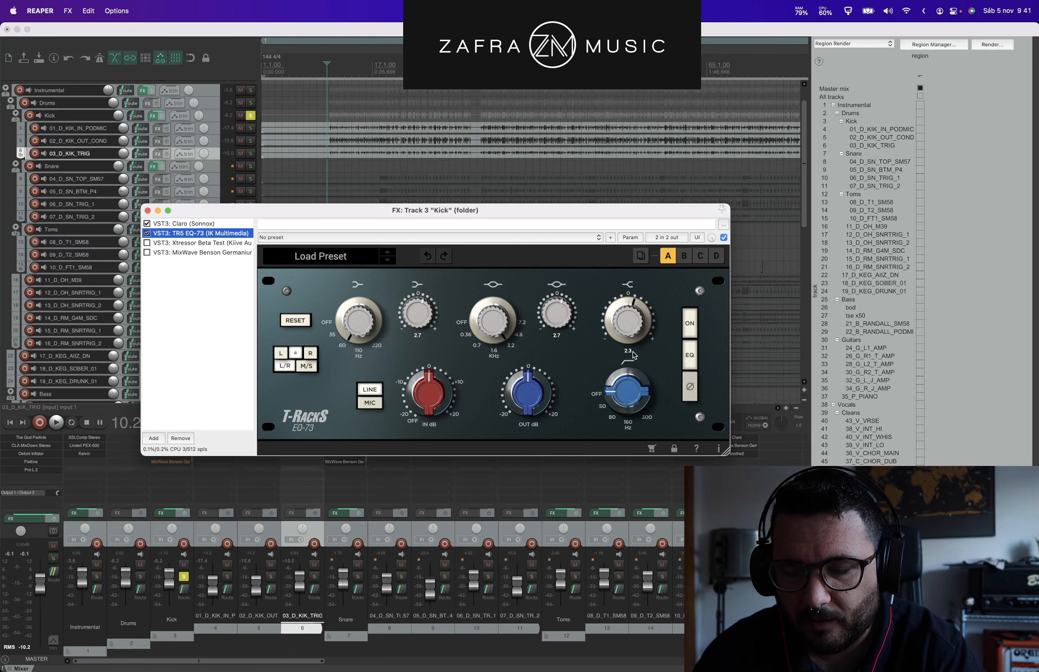
Step: Replay the kick while switching the TR5 EQ-73 off and back on to judge its EQ settings, ending with playback stopped
click(632, 337)
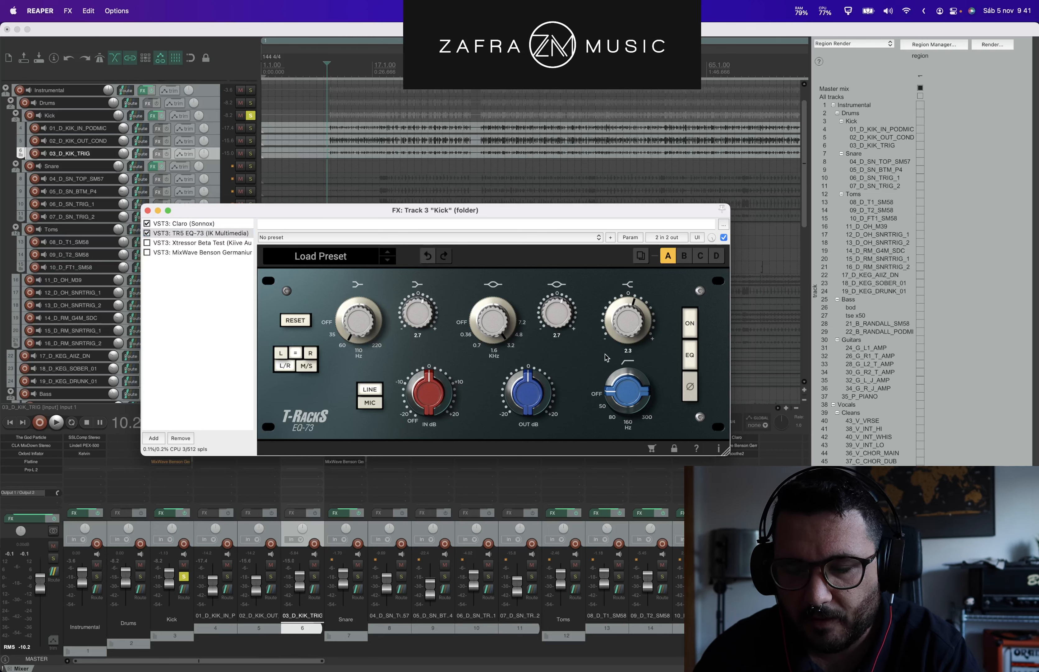
key(space)
click(147, 233)
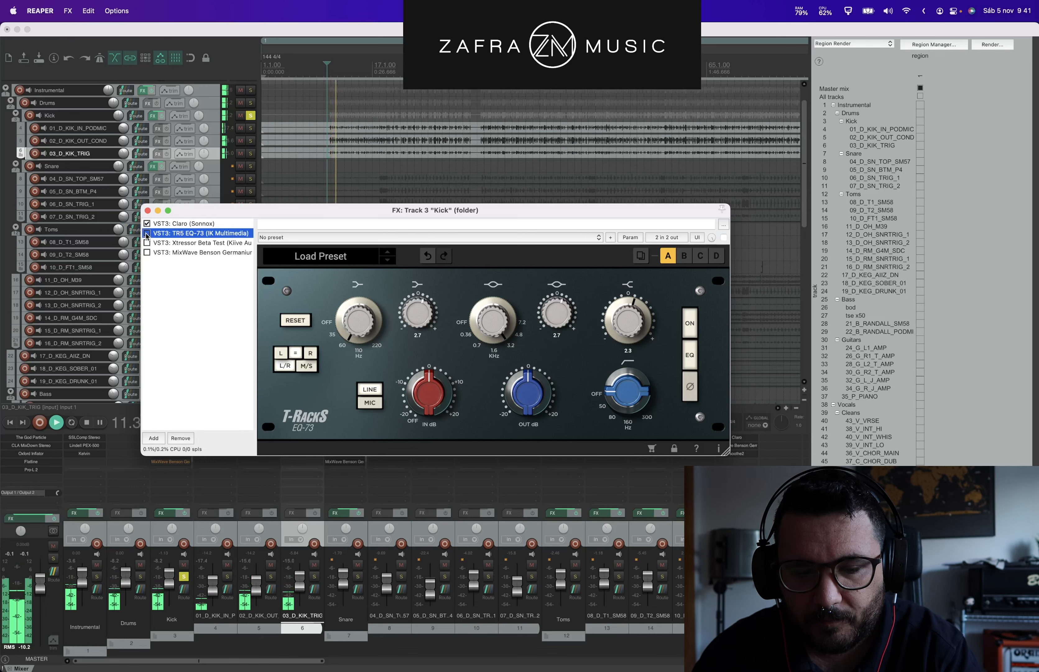
click(147, 233)
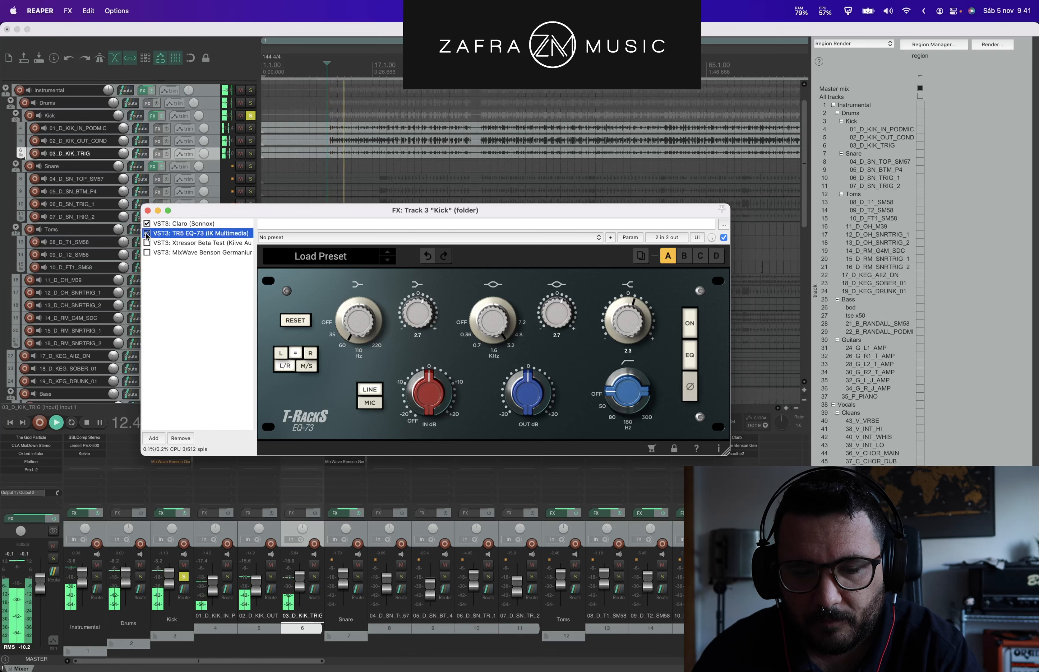
key(space)
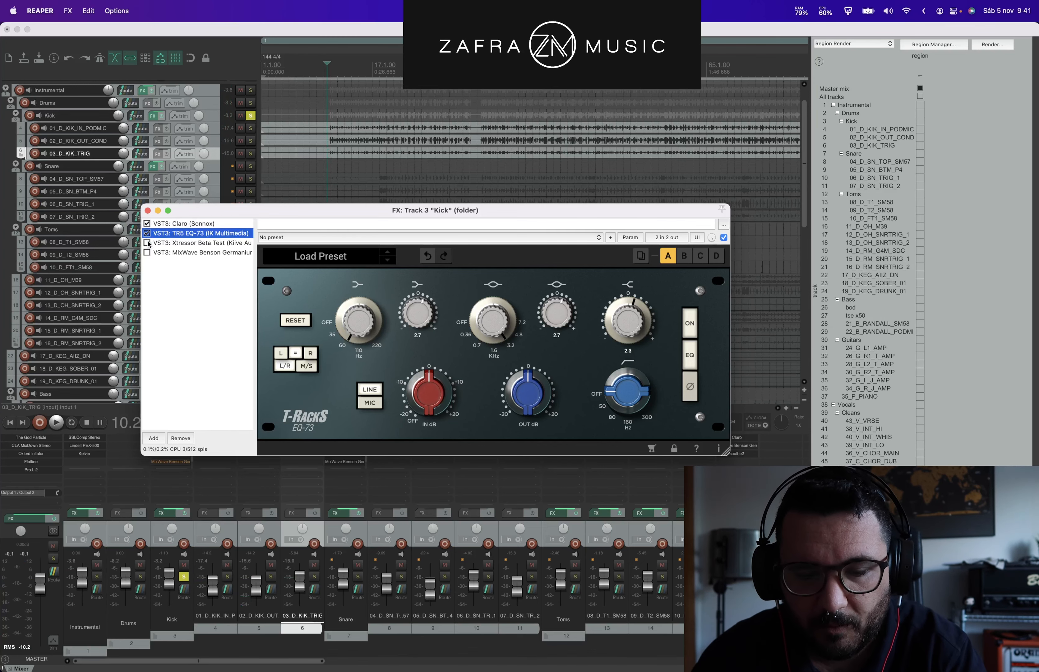
Step: Enable the Xtressor in the Kick chain, show its controls clear of the mixer and play the kick through it
click(147, 243)
click(245, 244)
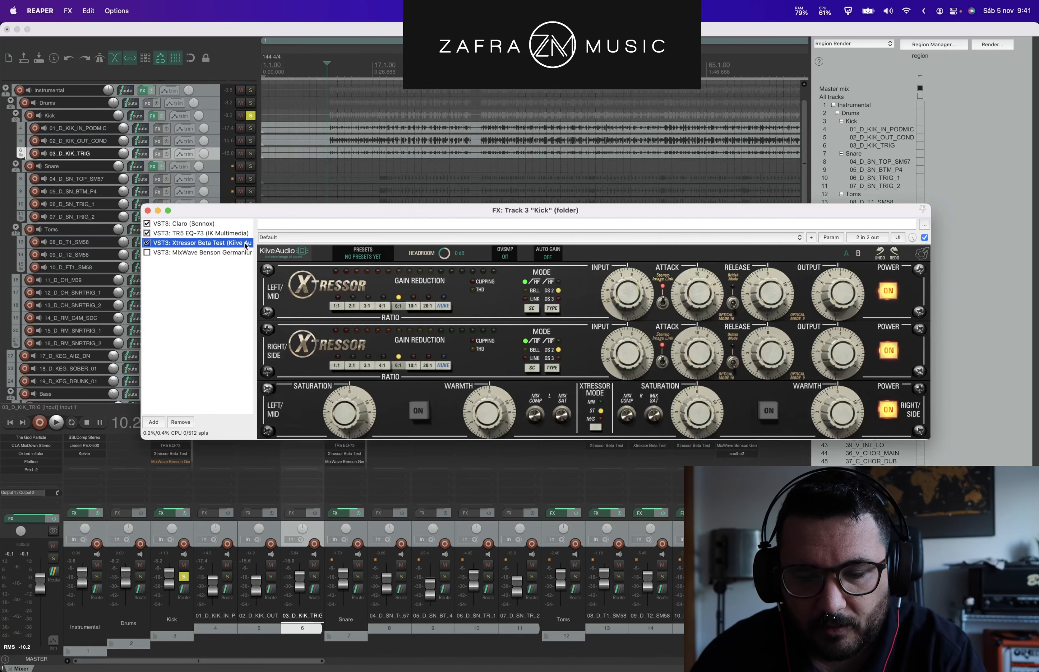
drag(322, 208, 295, 148)
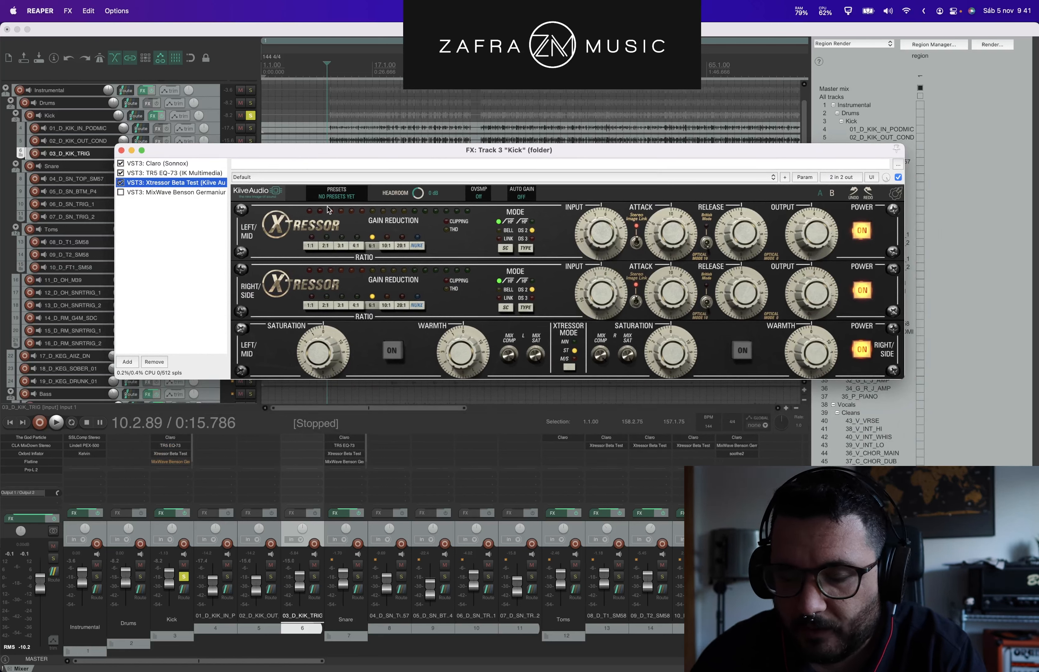
drag(670, 223, 672, 207)
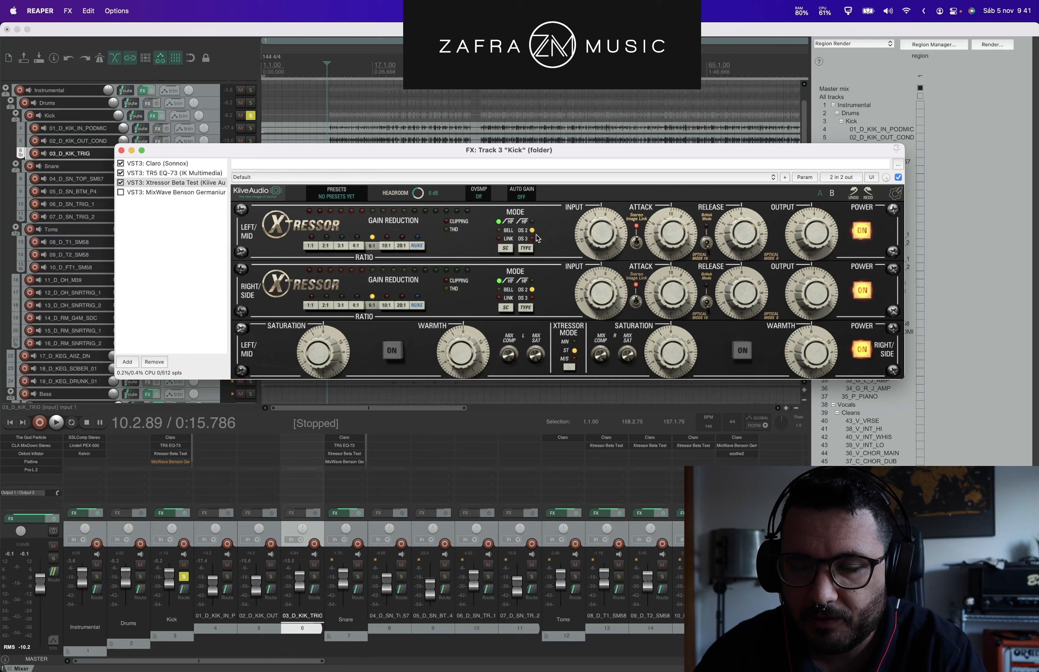
key(space)
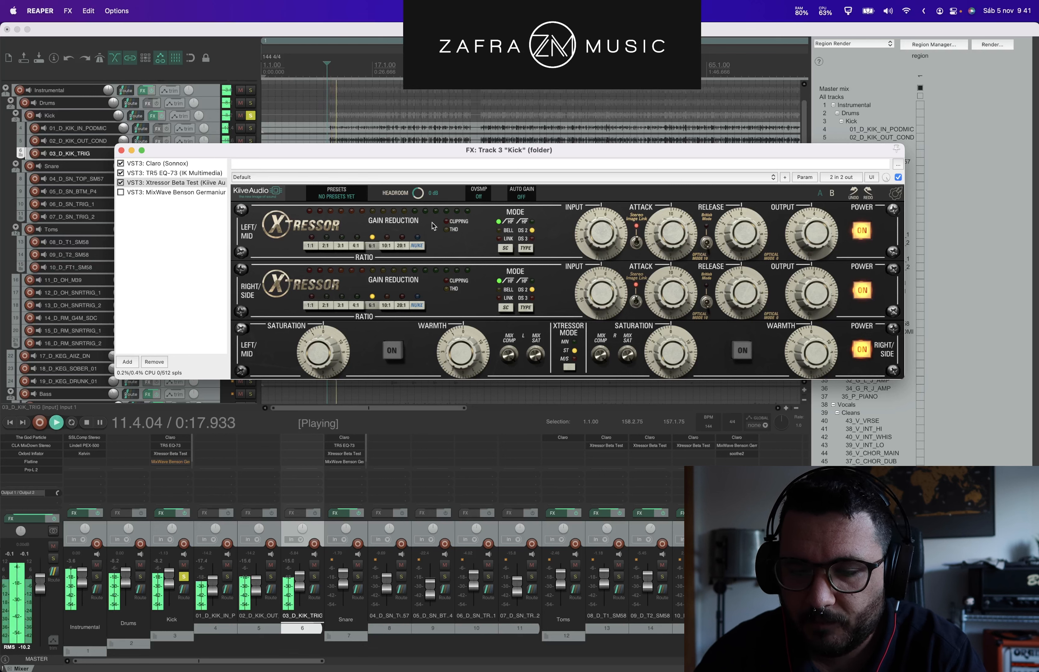
Step: Continue playback from around bar 32 and compare the kick with the Xtressor bypassed and enabled, leaving it enabled and playback stopped
click(483, 70)
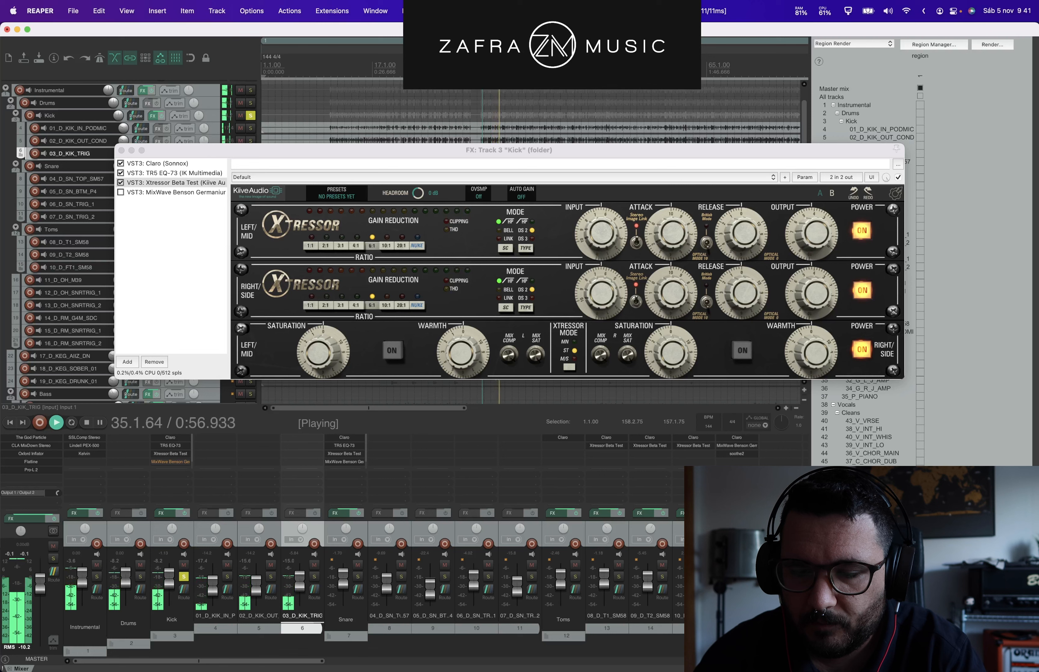
click(121, 183)
click(121, 183)
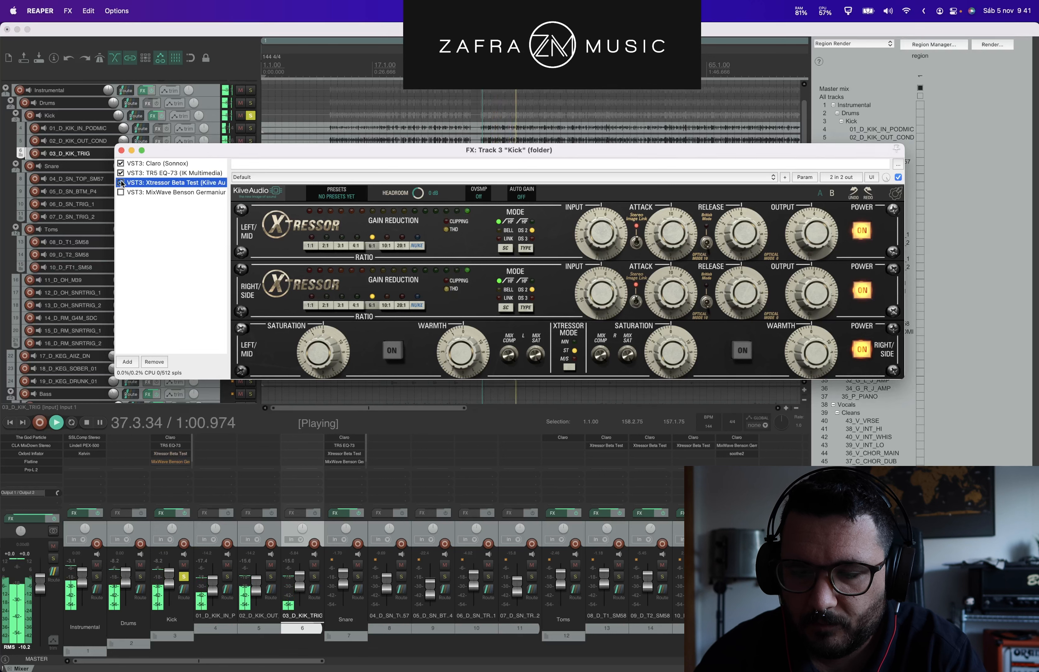
key(space)
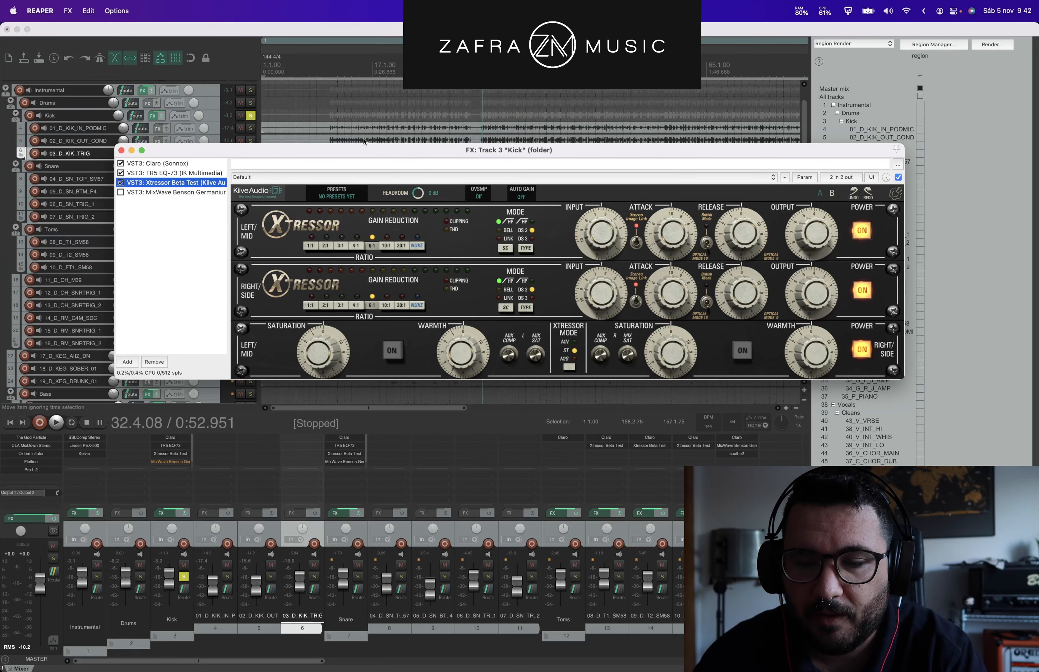
Step: Show the MixWave Benson Germanium Boost in the Kick chain, uncover the kick tracks and enable the plug-in while the kick plays
drag(412, 152, 378, 181)
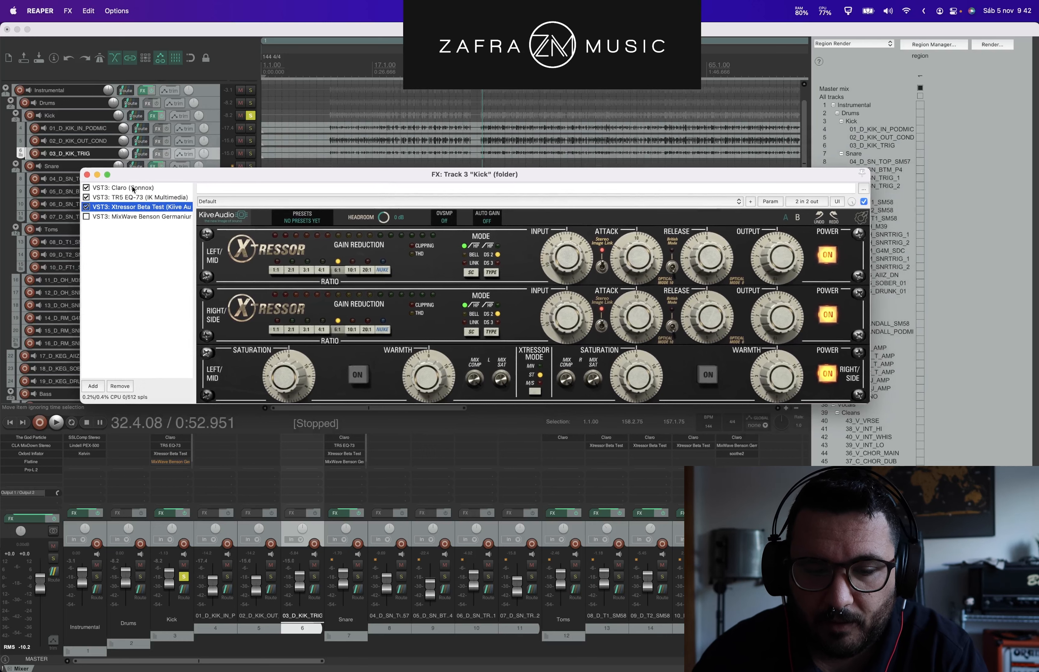
drag(202, 175, 230, 236)
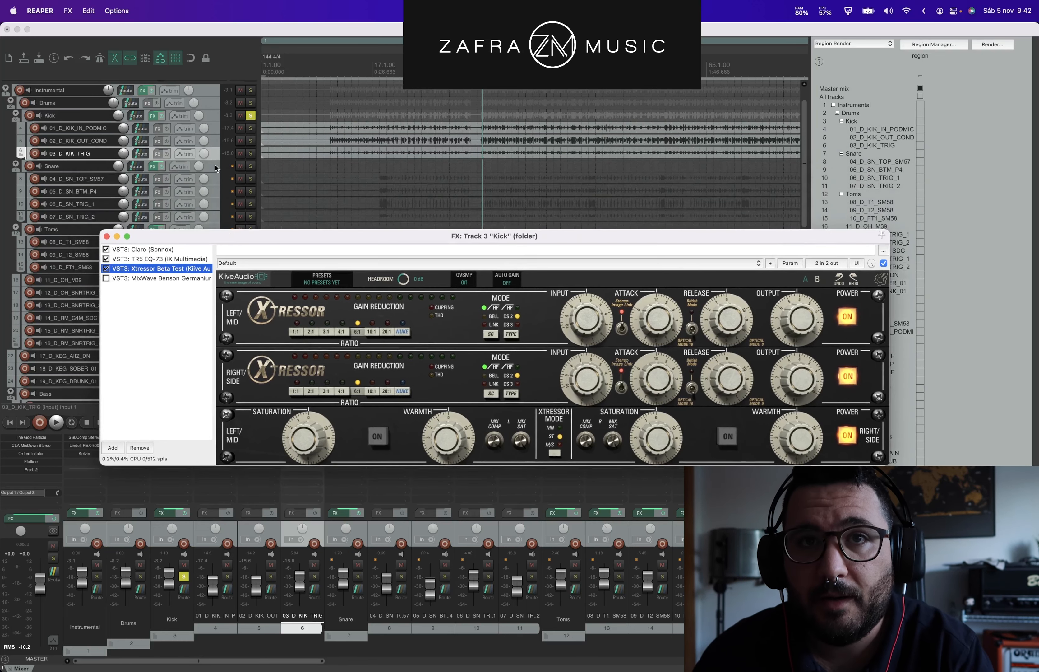
drag(117, 281, 134, 191)
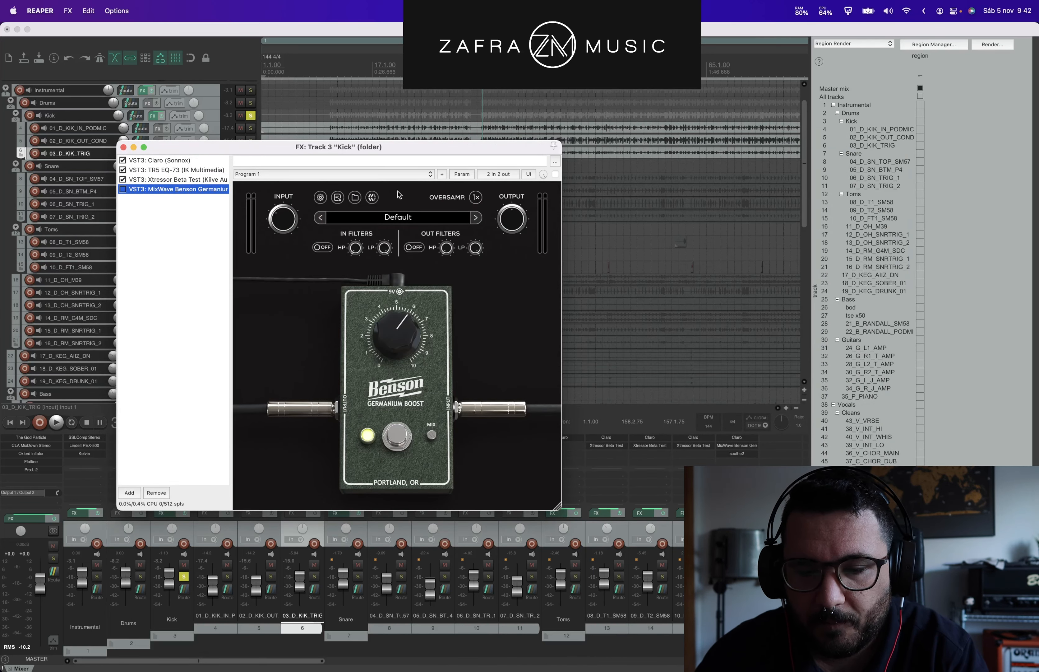
drag(377, 148, 431, 164)
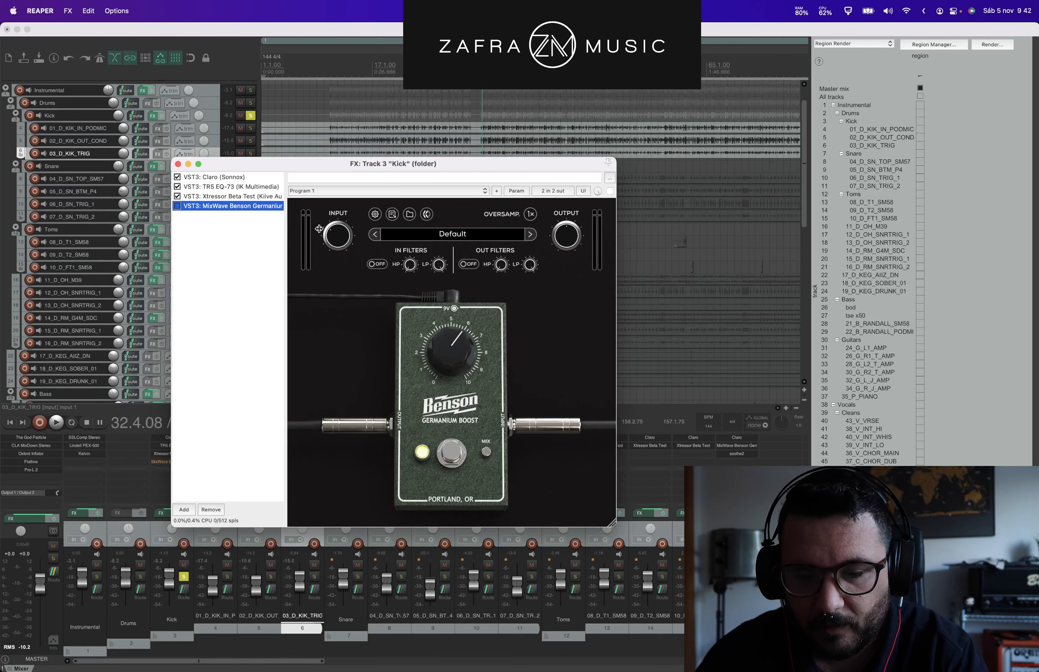
mouse_move(448, 382)
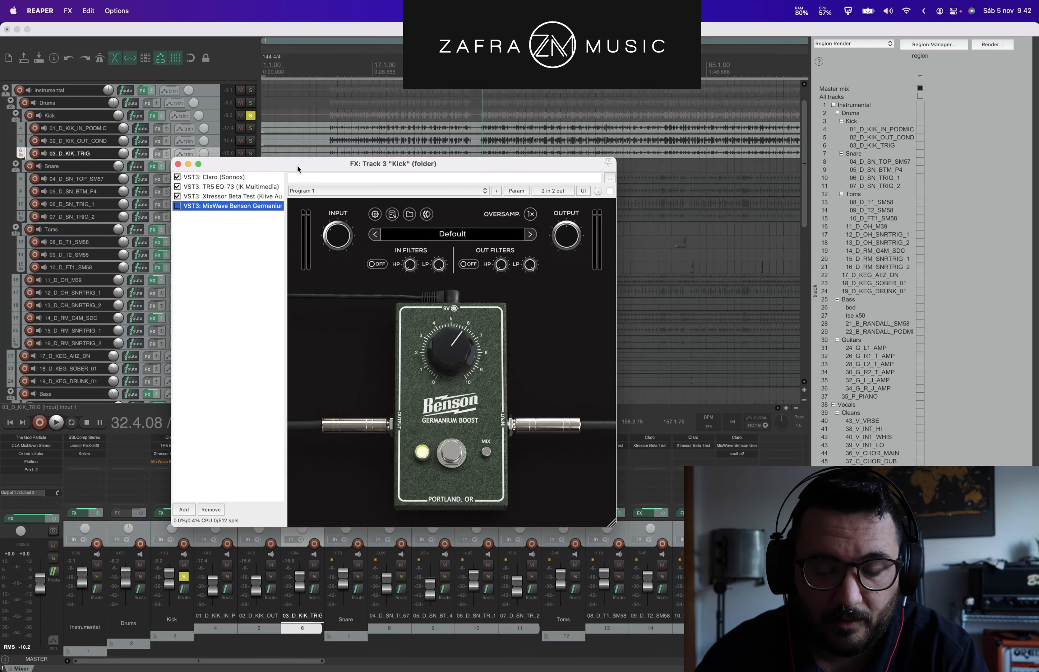
drag(296, 171, 418, 179)
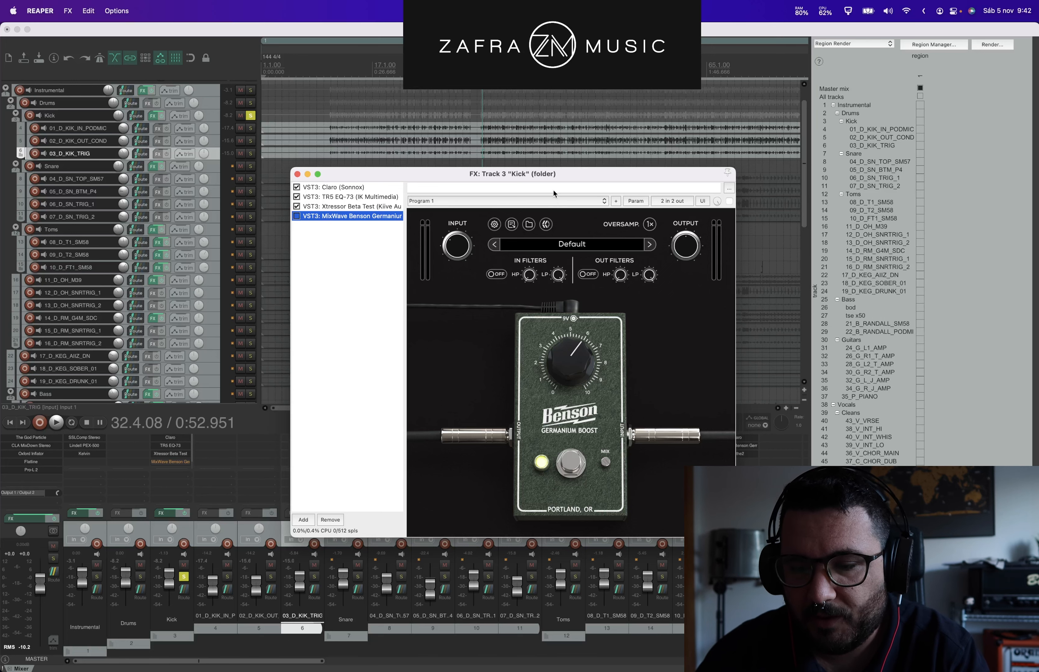
drag(552, 181, 550, 199)
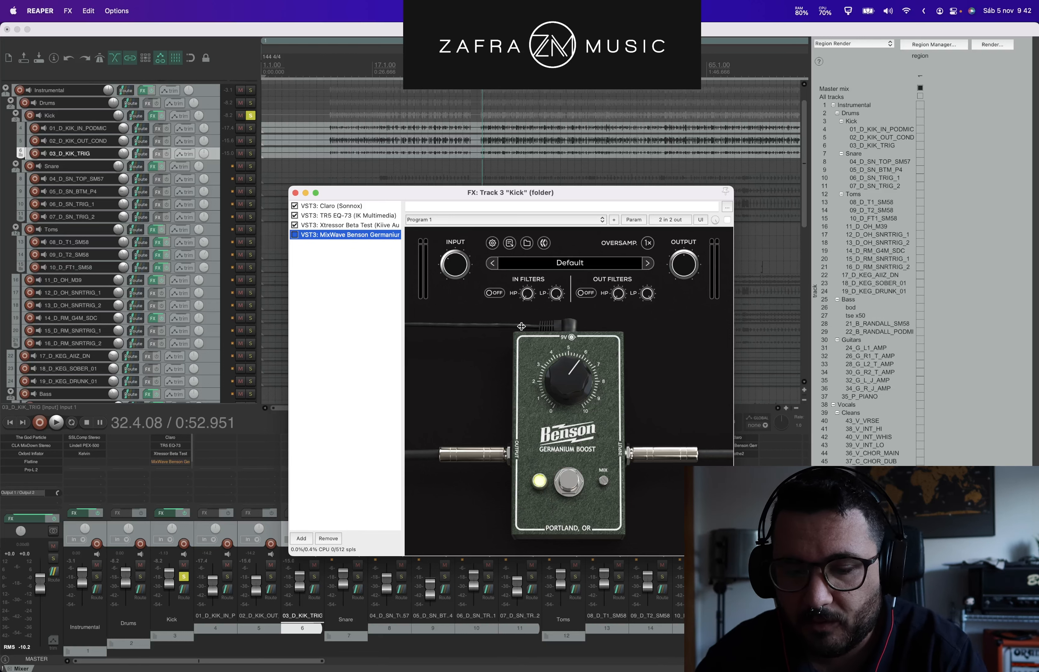
key(space)
click(295, 235)
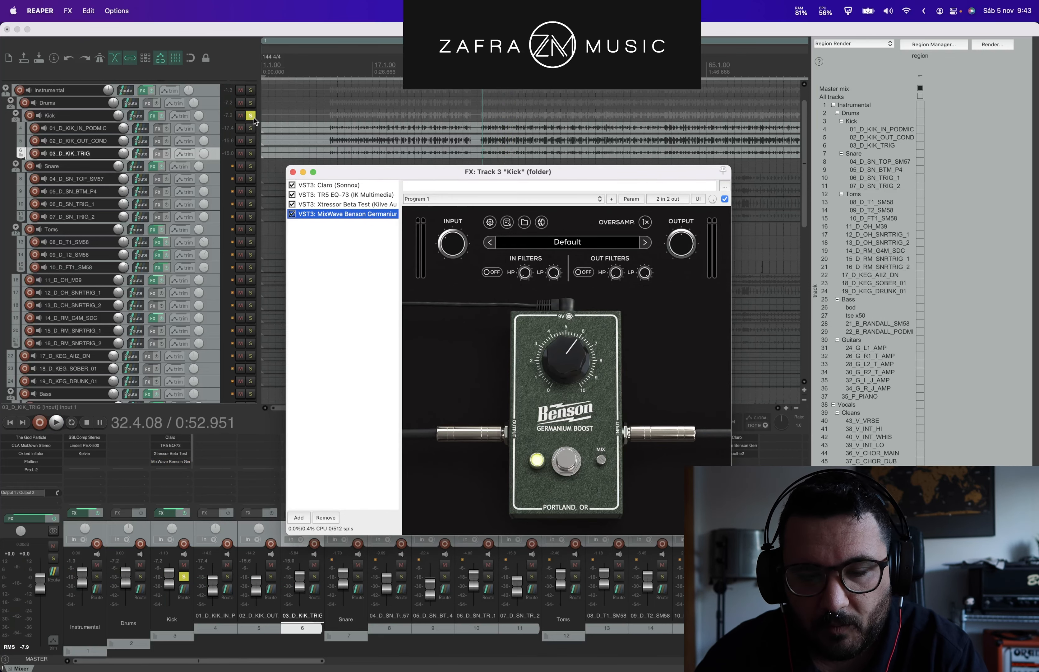
Step: Switch the solo from the Kick folder to the Snare folder and close the Kick effect chain
click(253, 116)
click(250, 167)
click(292, 172)
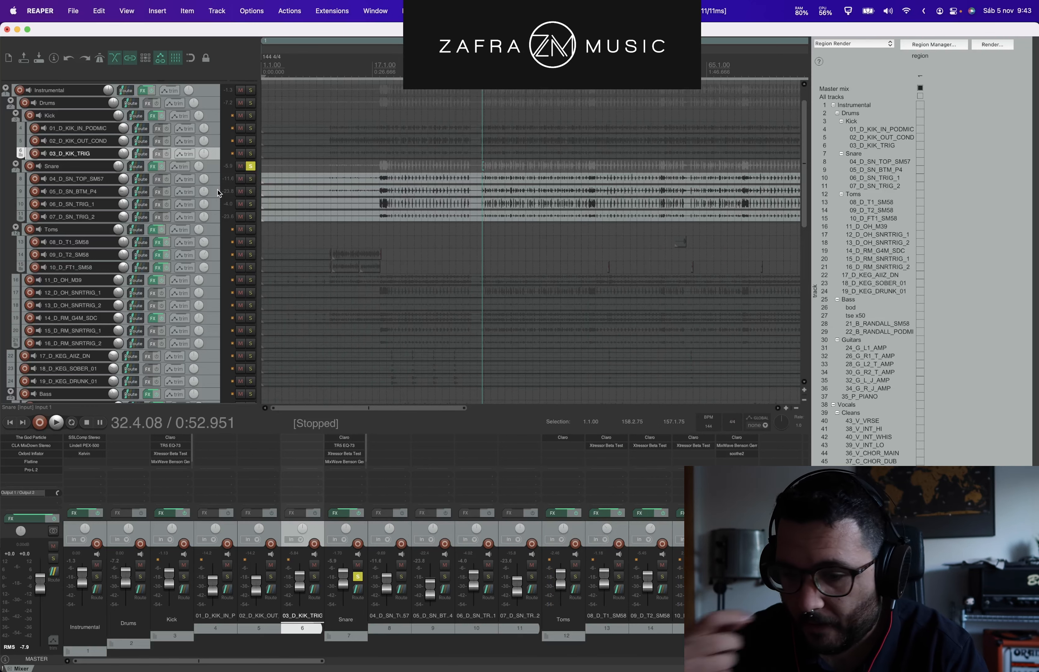
Step: Solo 04_D_SN_TOP_SM57 and 05_D_SN_BTM_P4, play them from about bar 18 and isolate the bottom mic
drag(253, 181, 251, 191)
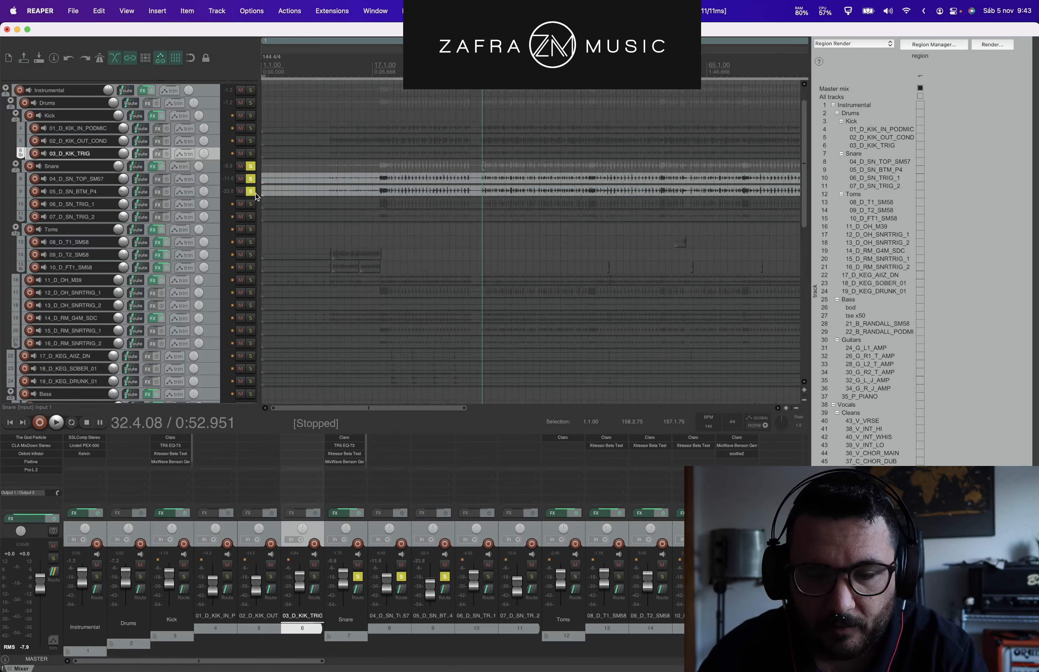
click(382, 164)
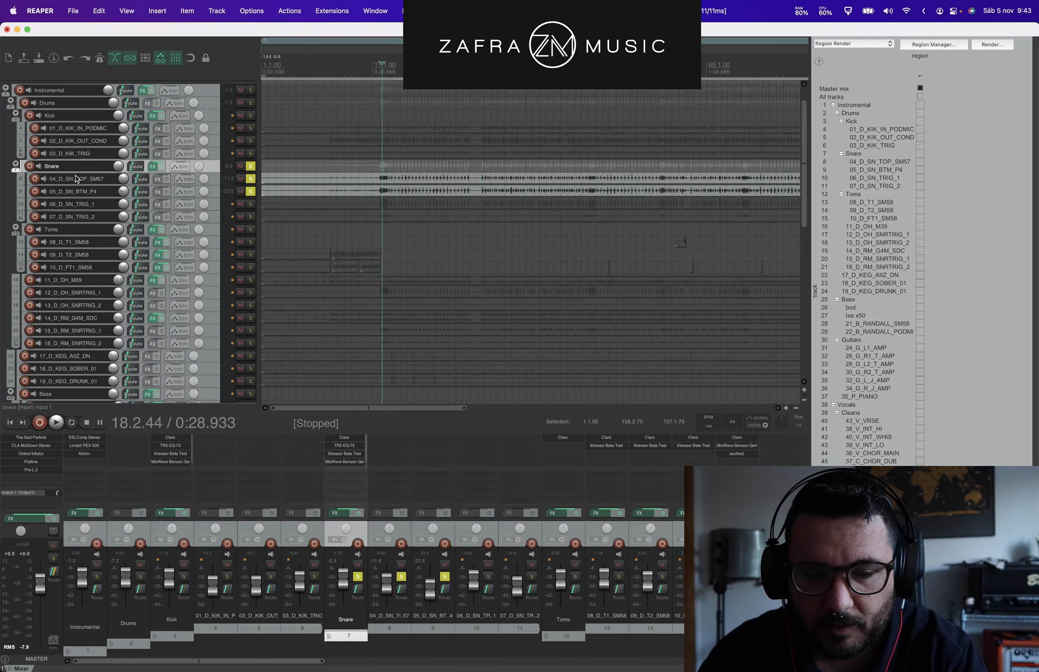
key(space)
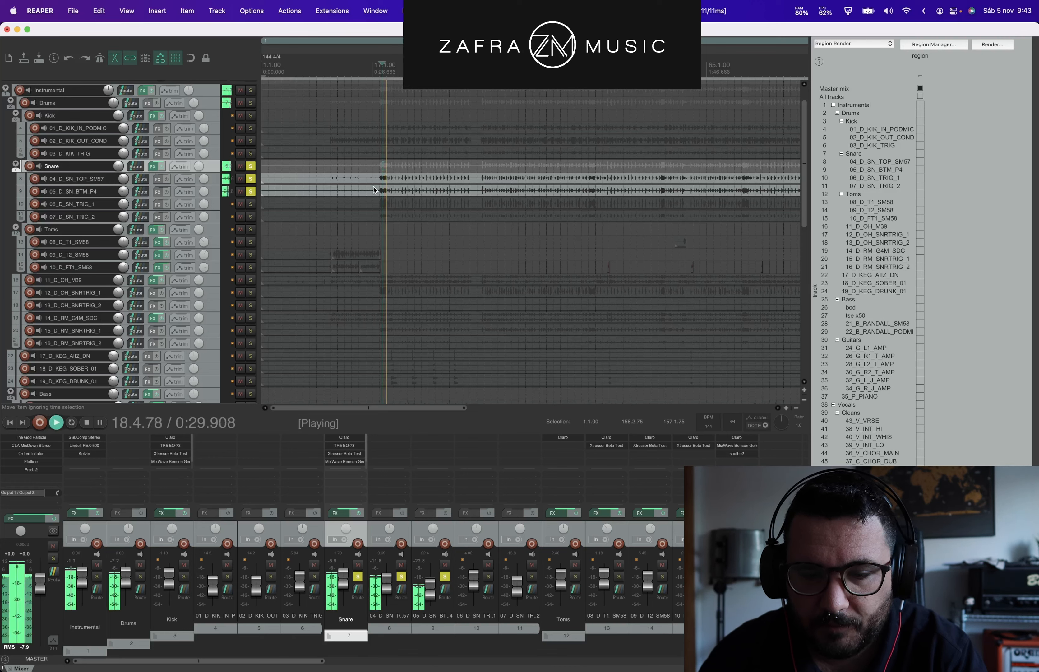
click(251, 179)
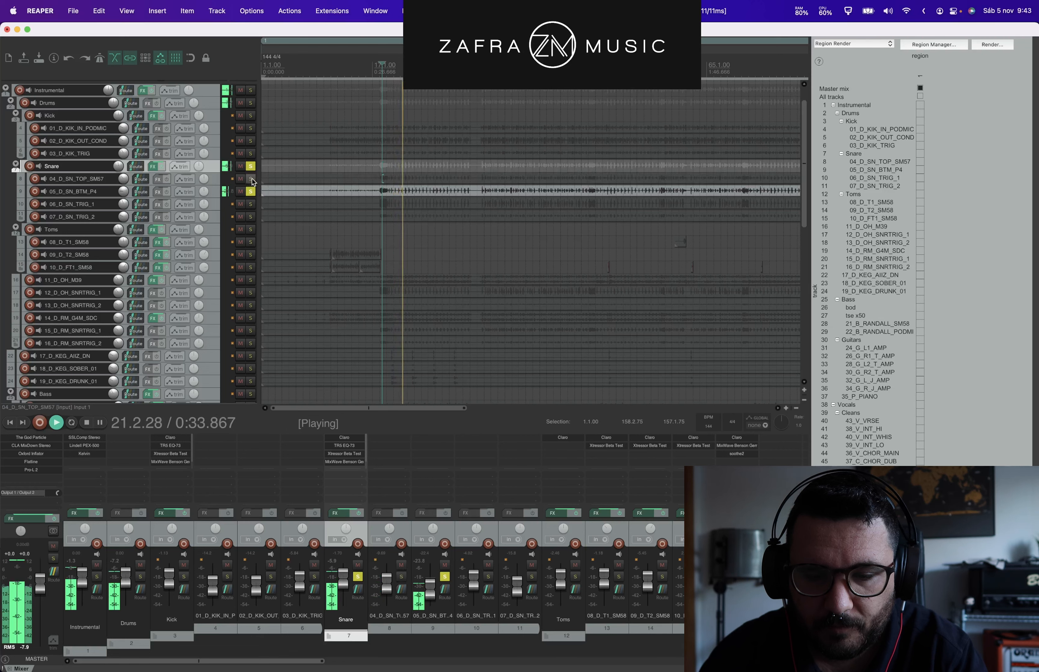
key(space)
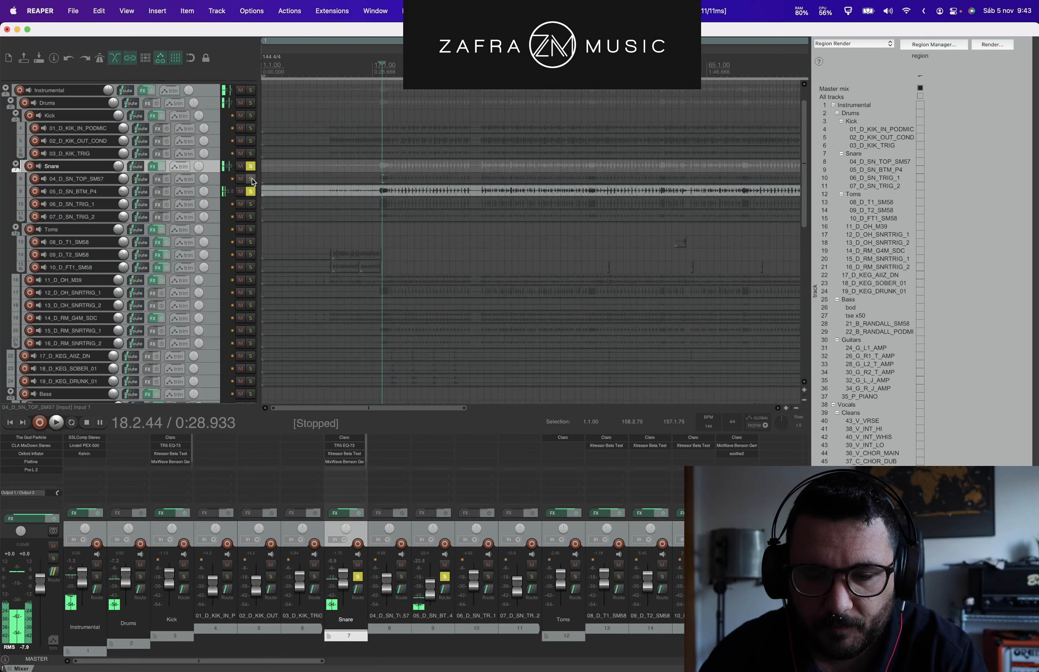
Step: Solo 04_D_SN_TOP_SM57 in place of the bottom mic, play it and bypass the Snare folder's effects
click(251, 179)
click(253, 191)
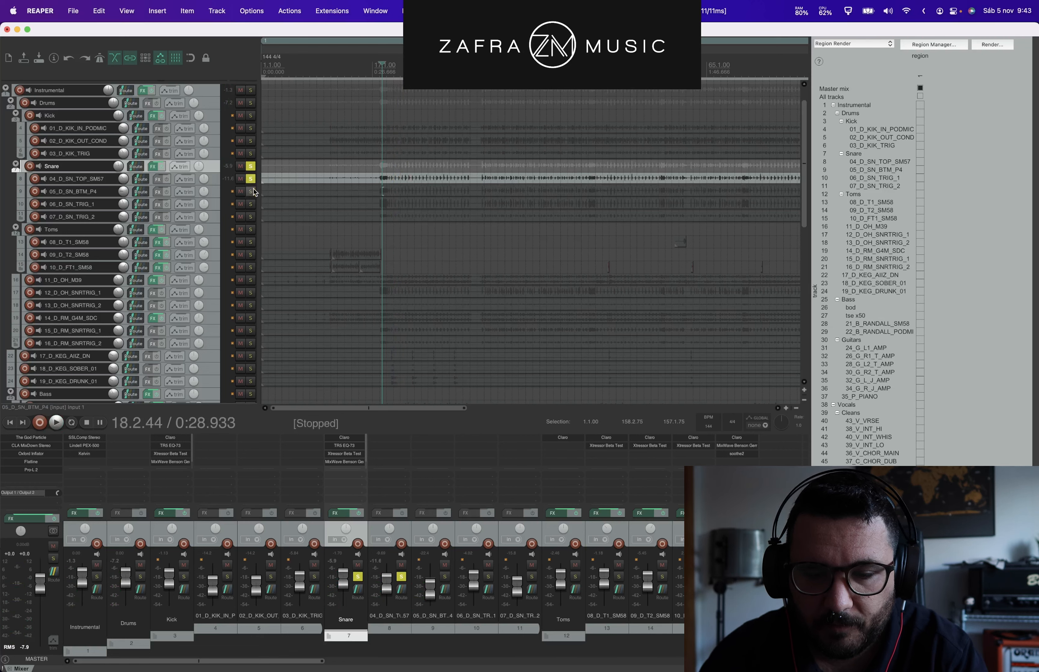
key(space)
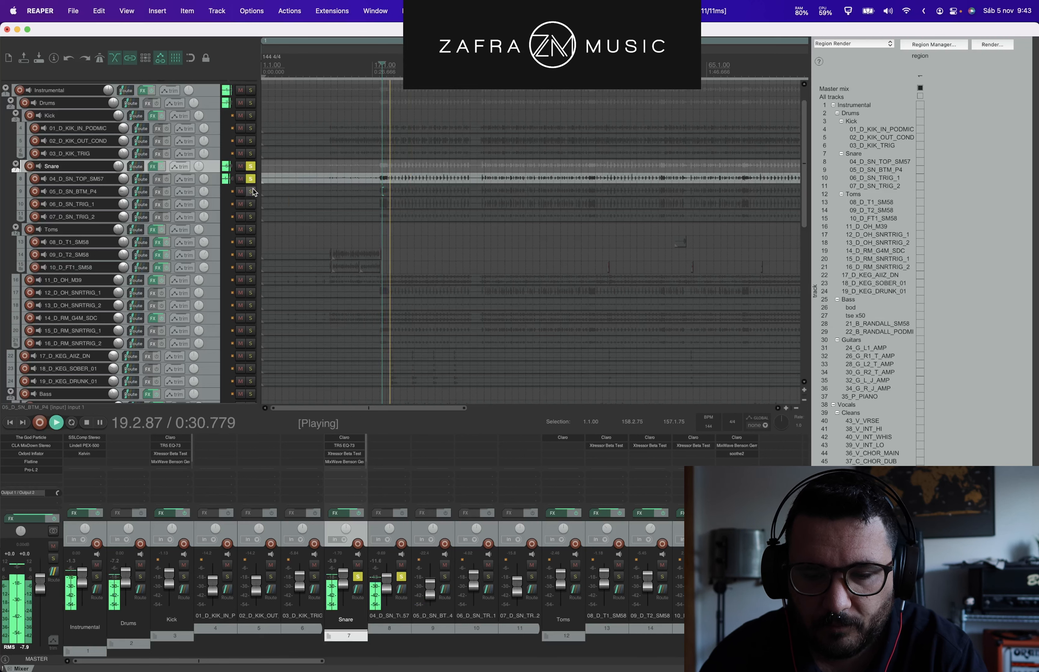
click(162, 168)
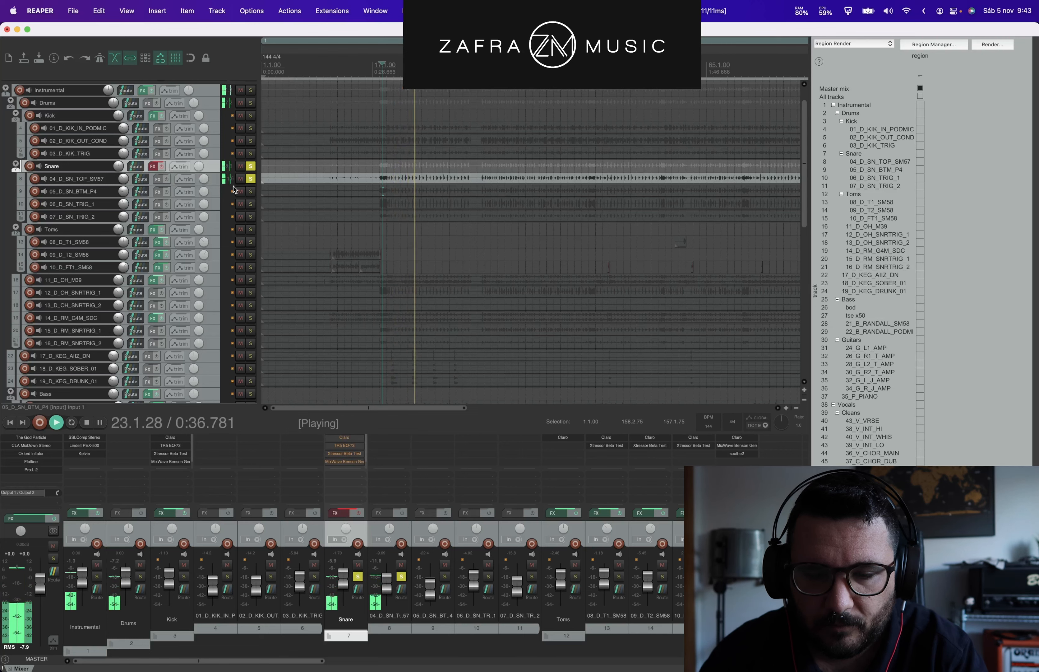
key(space)
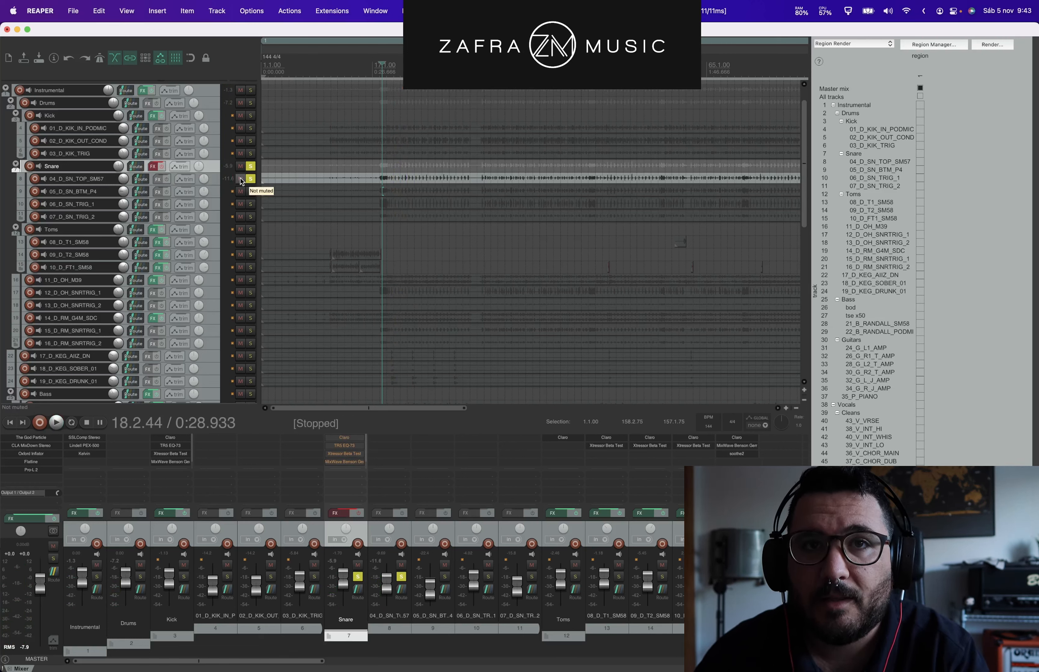
Step: Try 06_D_SN_TRIG_1 soloed beside the top mic and clear both individual solos, keeping only the Snare folder soloed
click(251, 204)
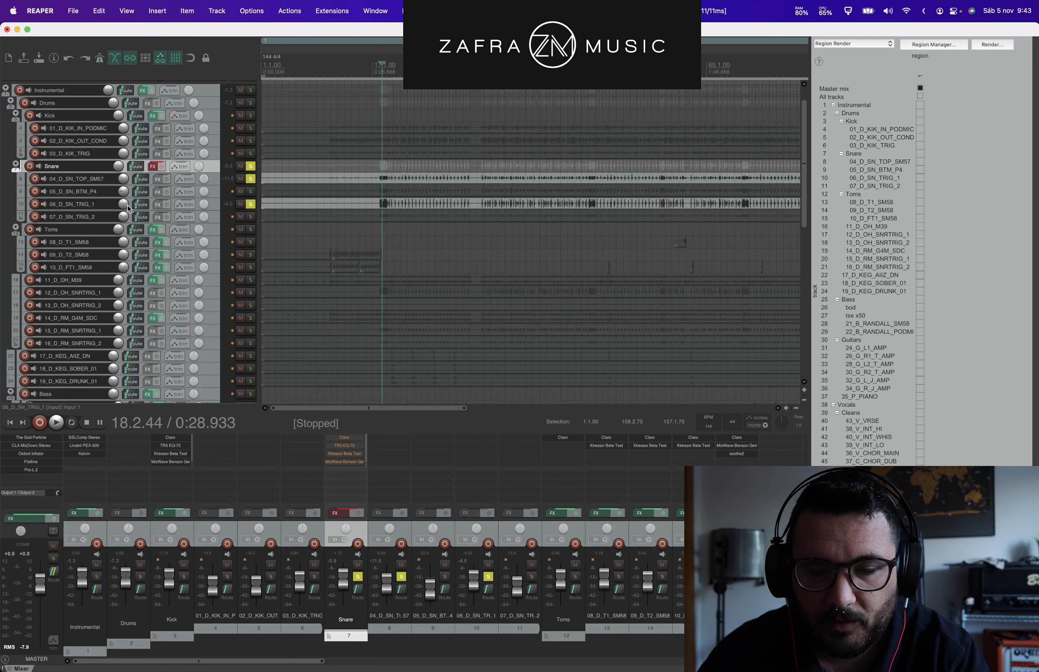
click(250, 179)
click(251, 204)
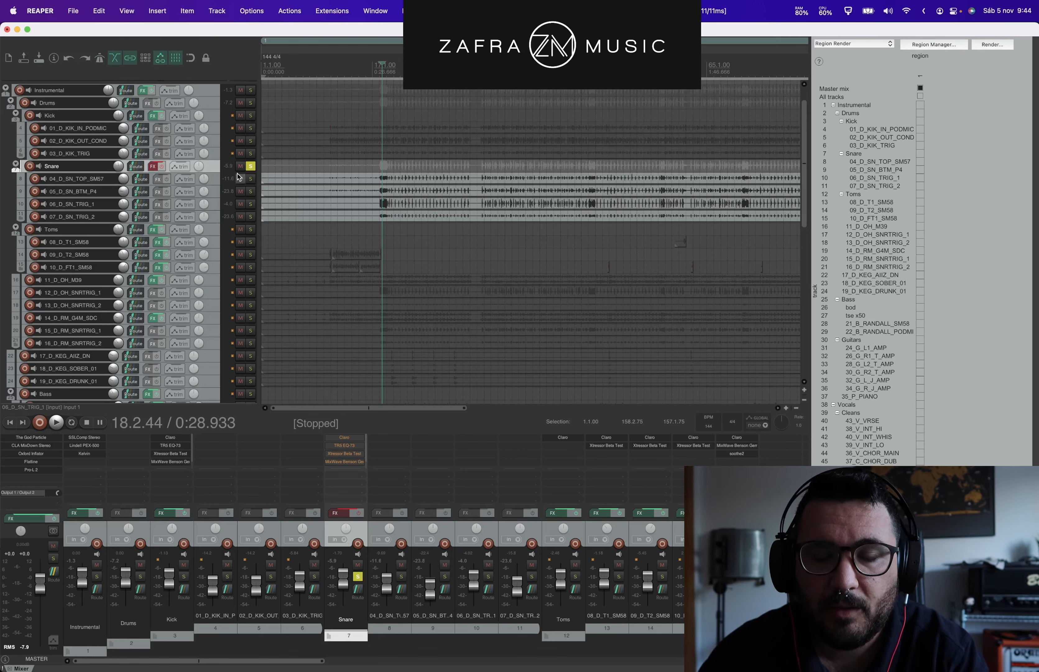
Step: Select the four snare tracks from 04_D_SN_TOP_SM57 to 07_D_SN_TRIG_2 to show what makes up the snare
click(214, 181)
shift+click(214, 190)
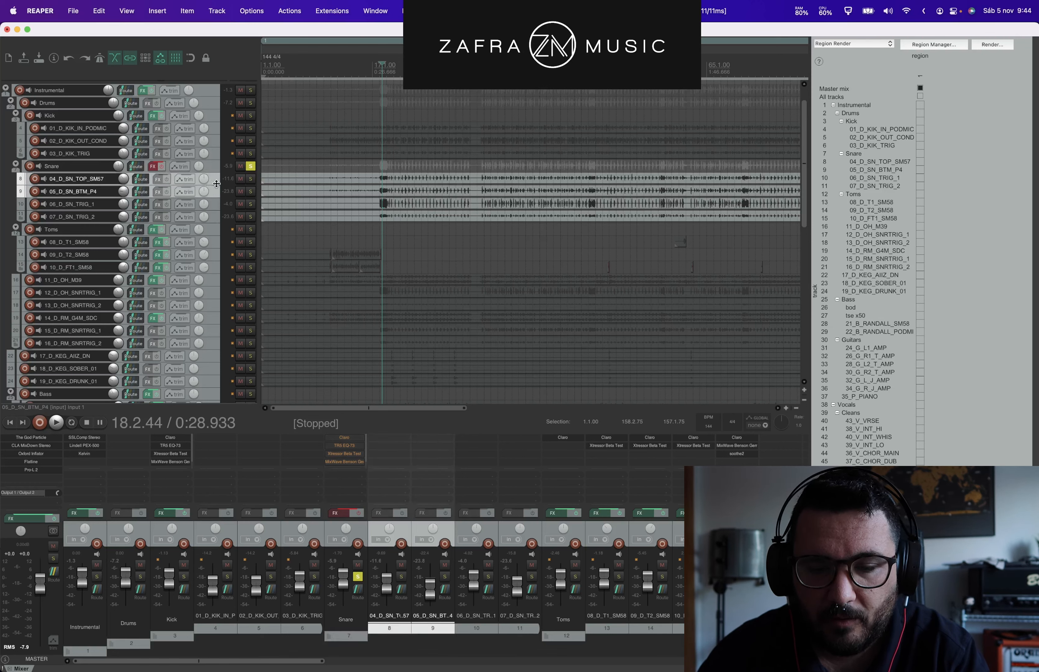
shift+click(217, 207)
shift+click(218, 216)
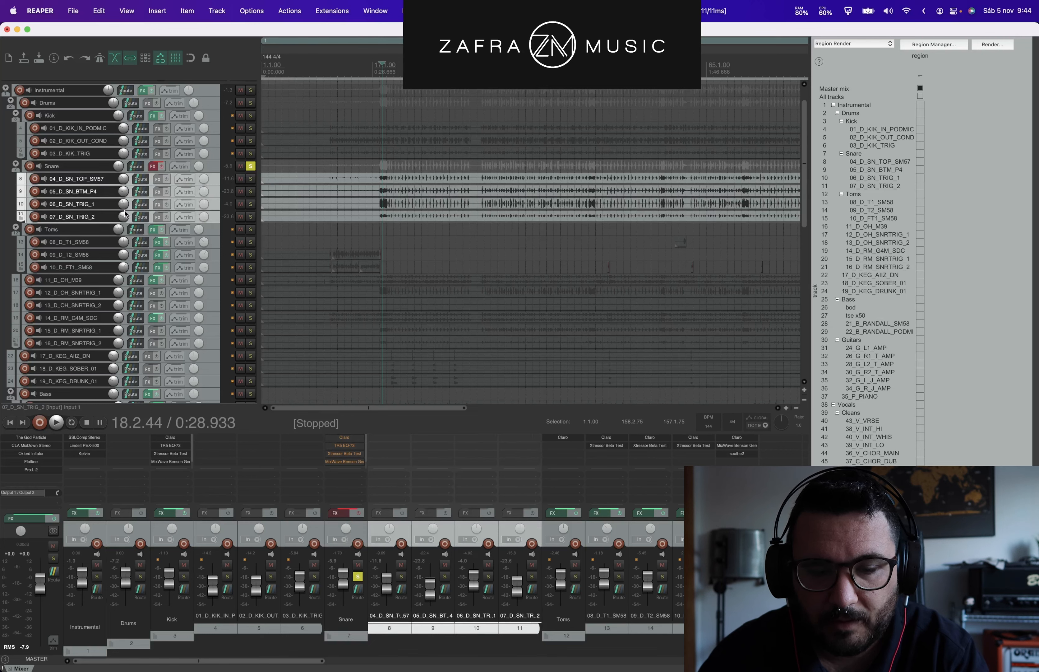
Step: Play all the snare tracks together from near bar 21 and solo 06_D_SN_TRIG_1 during playback
click(398, 169)
key(space)
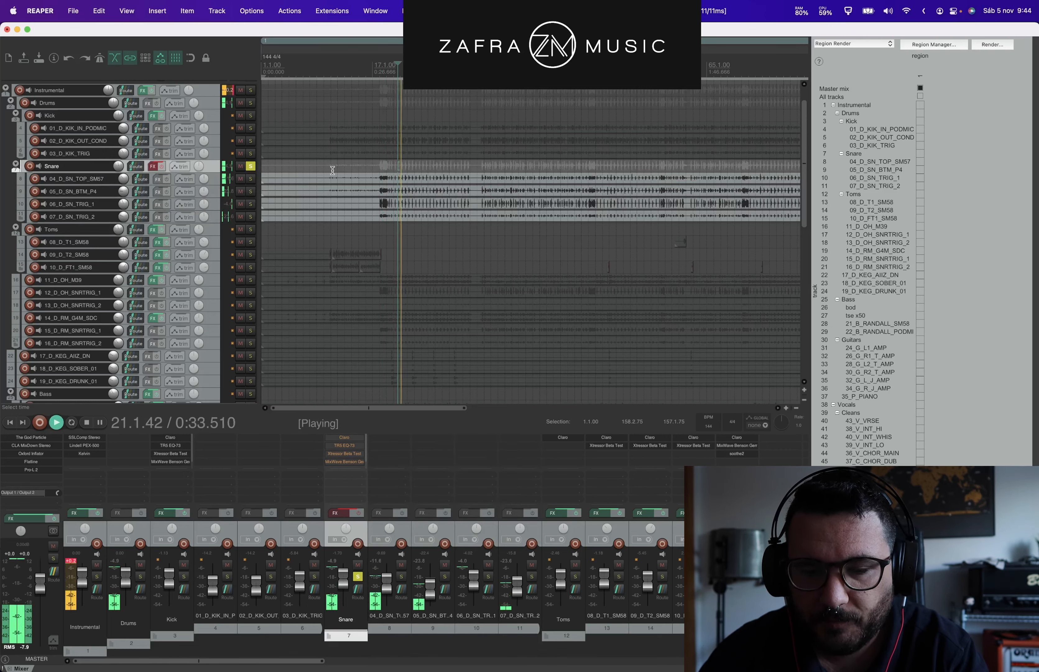
click(251, 204)
click(282, 209)
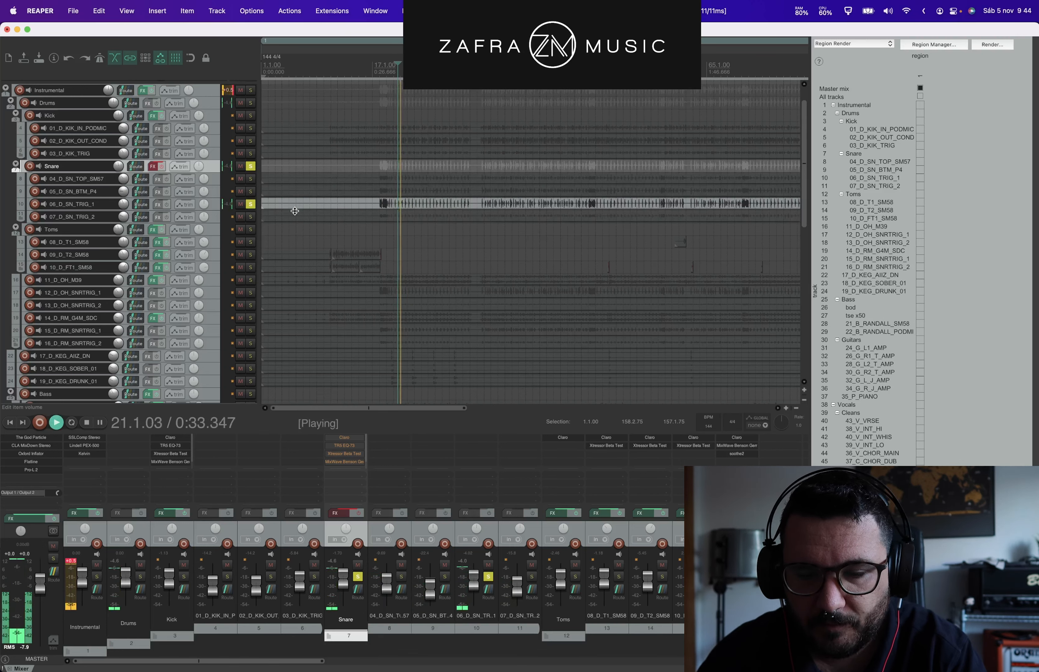
Step: Solo 04_D_SN_TOP_SM57 and 05_D_SN_BTM_P4 alongside 06_D_SN_TRIG_1 and play the three snare tracks together
key(space)
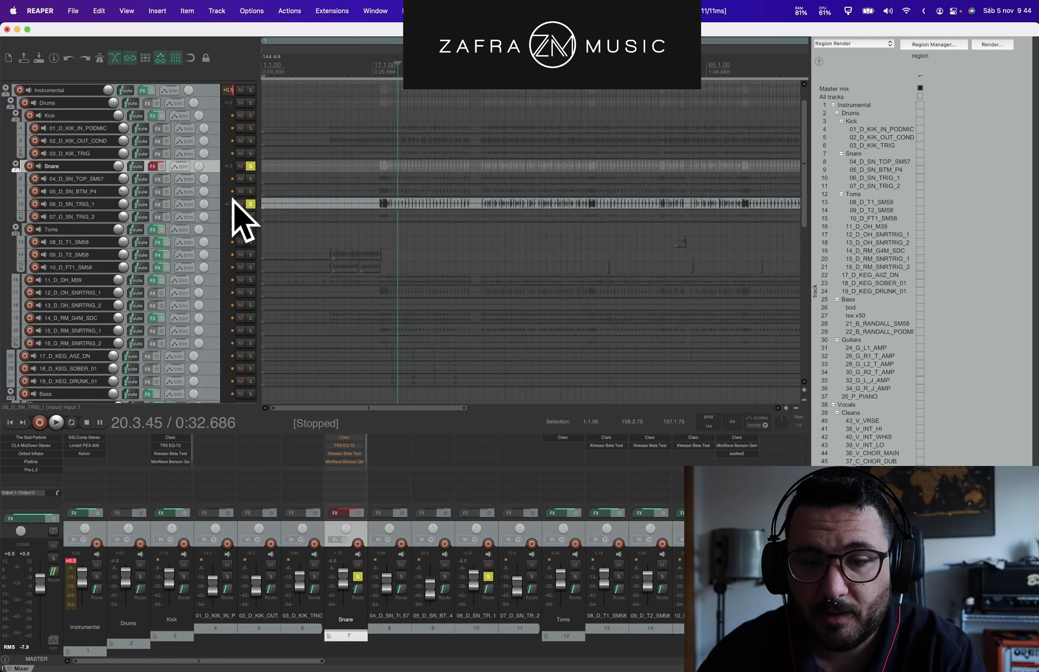
click(251, 179)
click(250, 192)
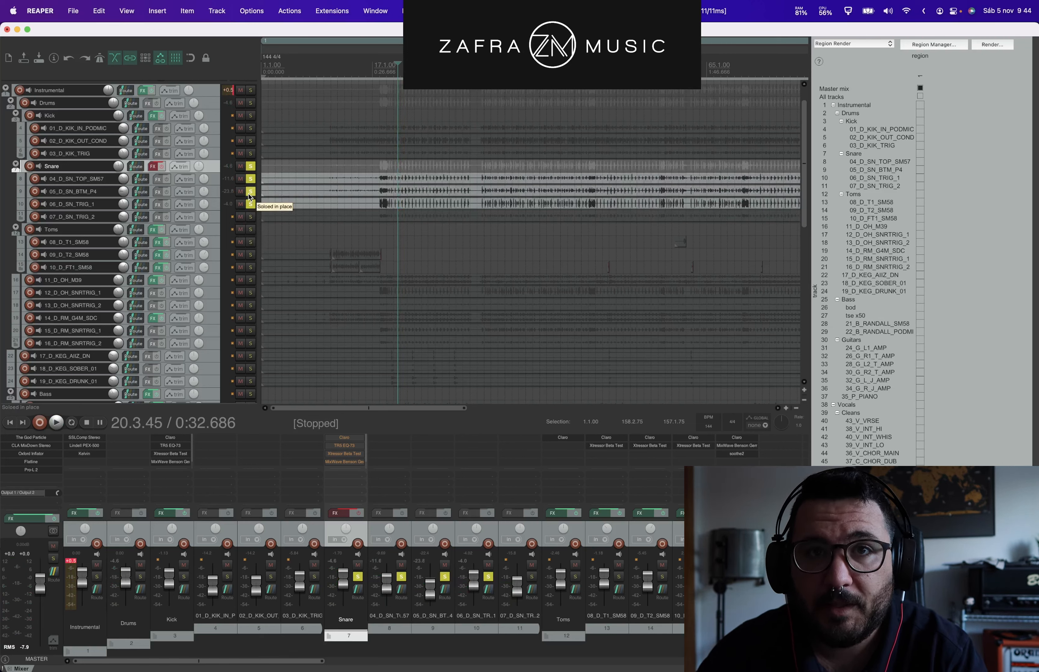
key(Escape)
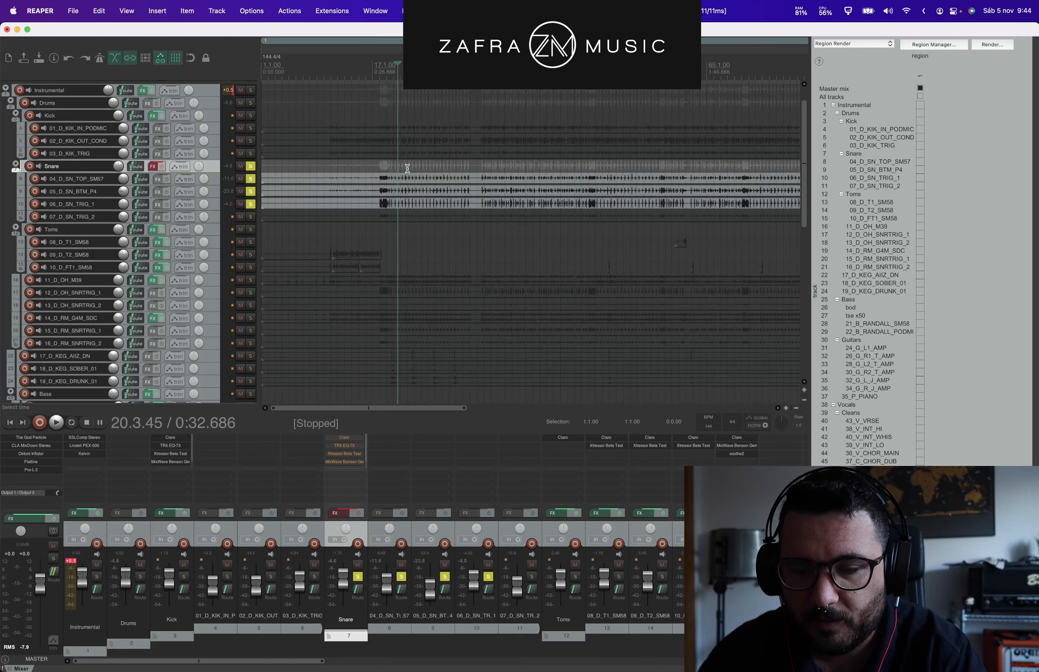
key(space)
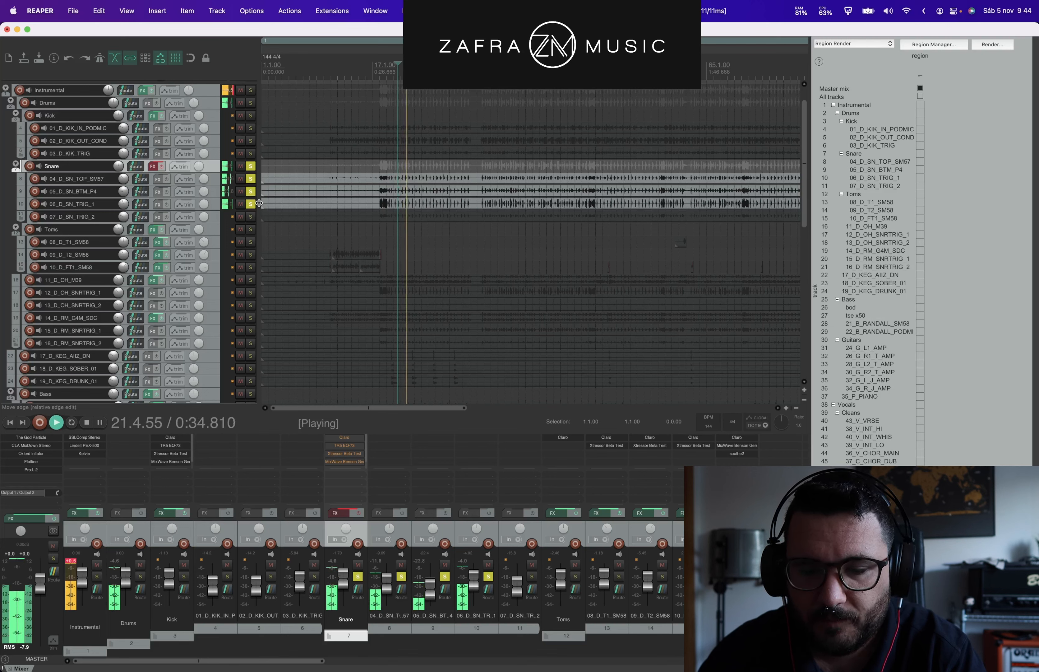
key(space)
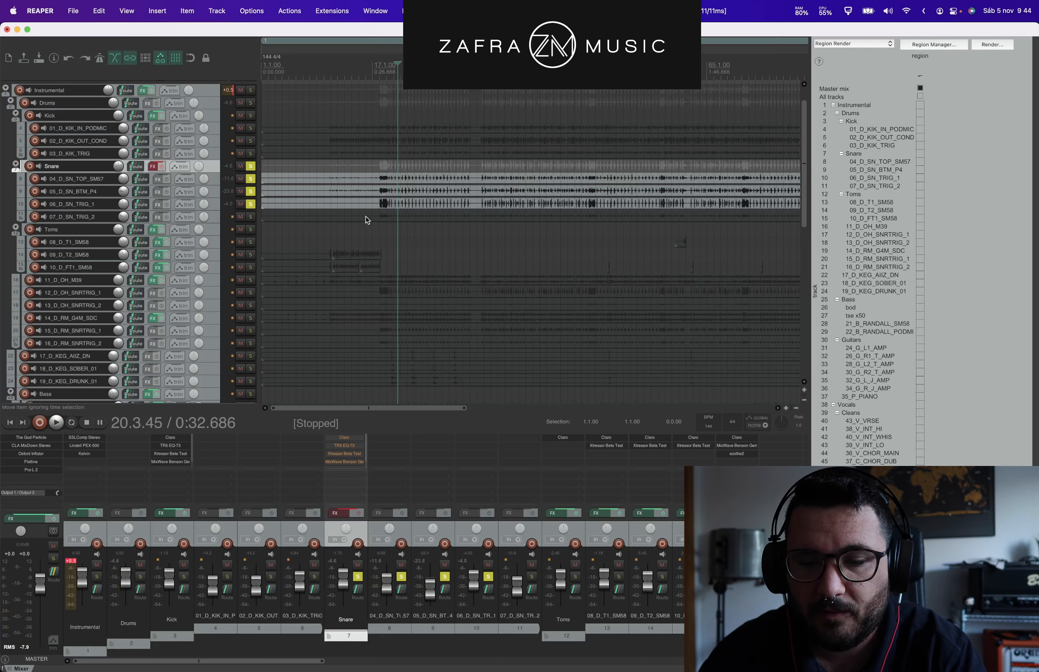
Step: Play 06_D_SN_TRIG_1 without the top and bottom mics, and solo both mics again for comparison
click(251, 192)
click(251, 179)
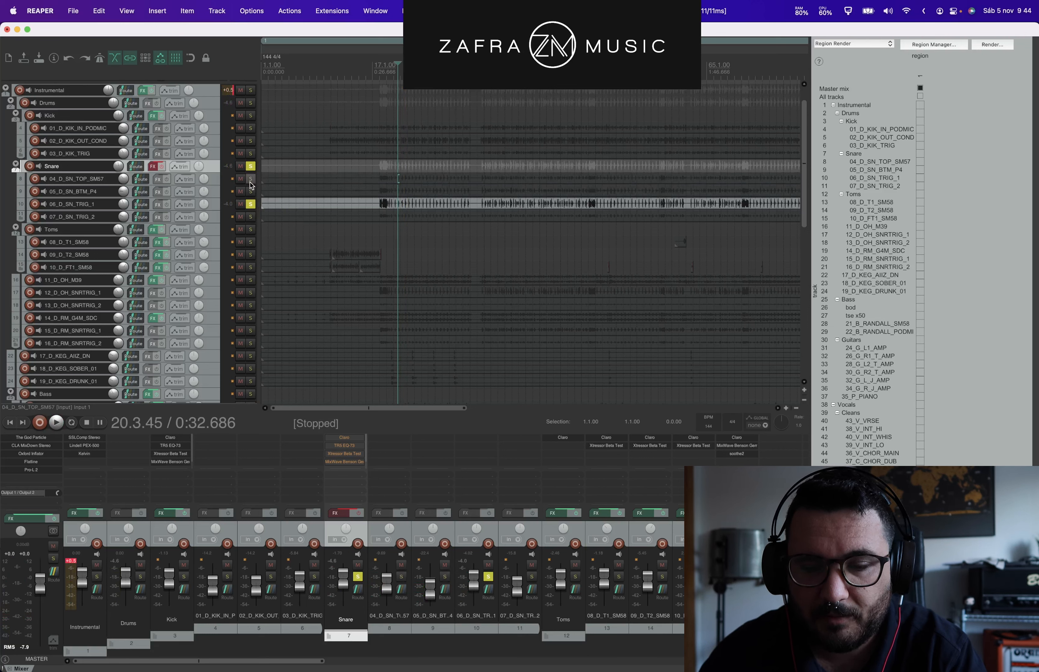
key(space)
key(space)
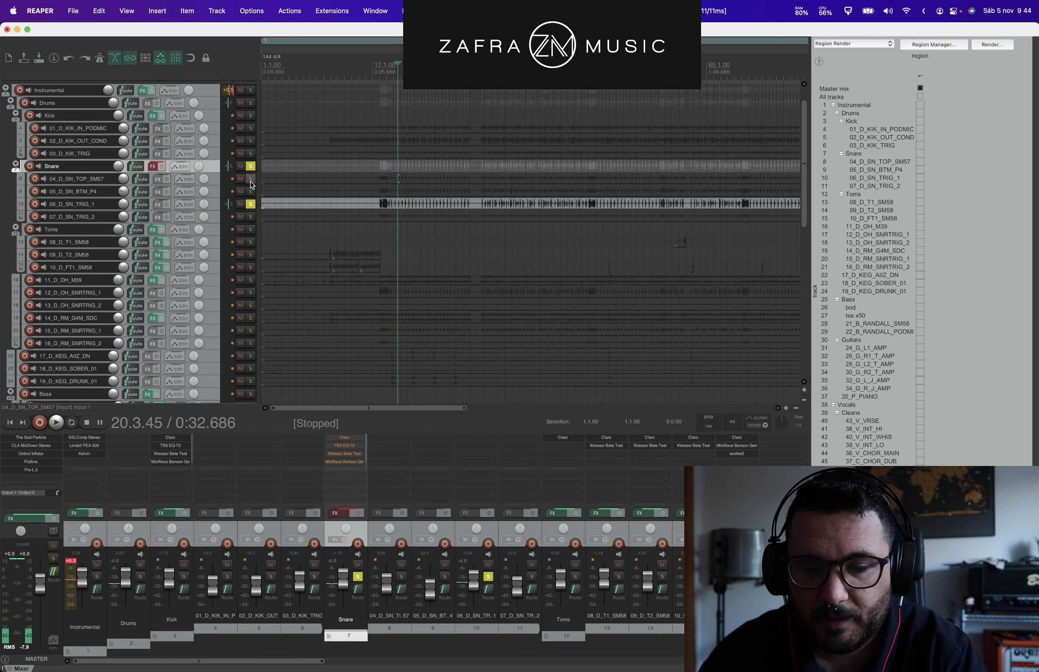
drag(251, 179, 251, 191)
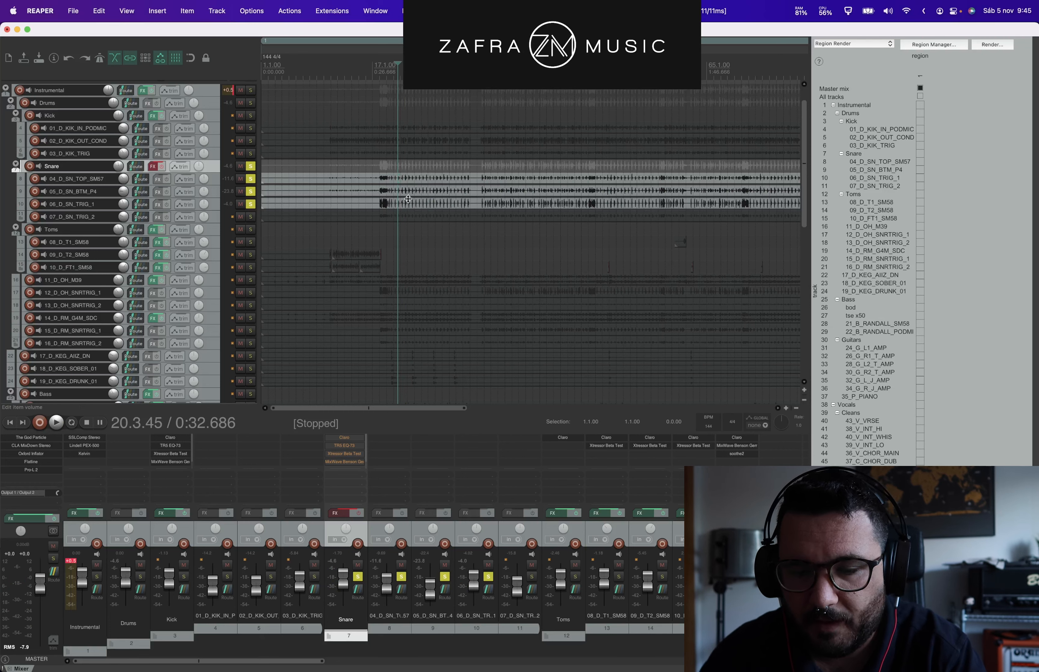
Step: Solo 07_D_SN_TRIG_2 as the only individual snare track within the Snare folder and play it
click(250, 217)
drag(250, 204, 251, 184)
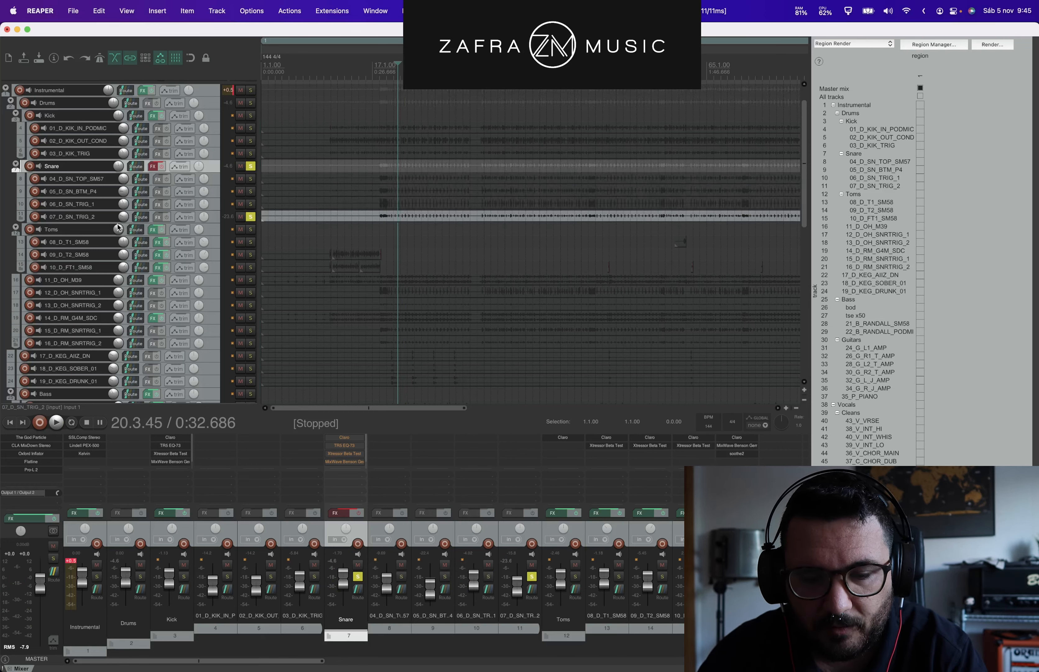
key(space)
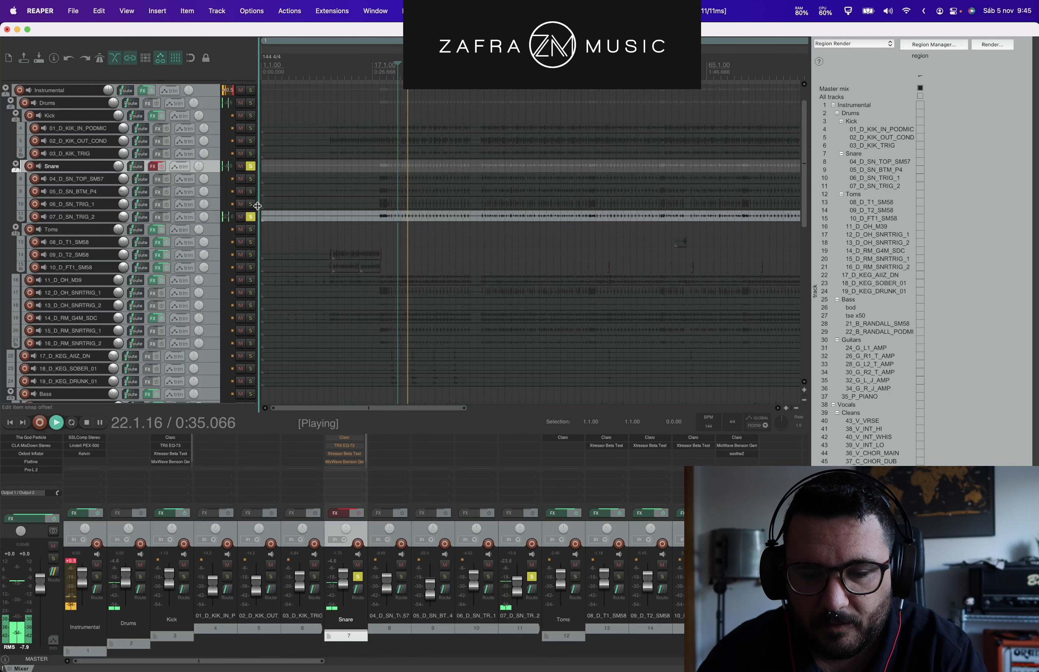
key(space)
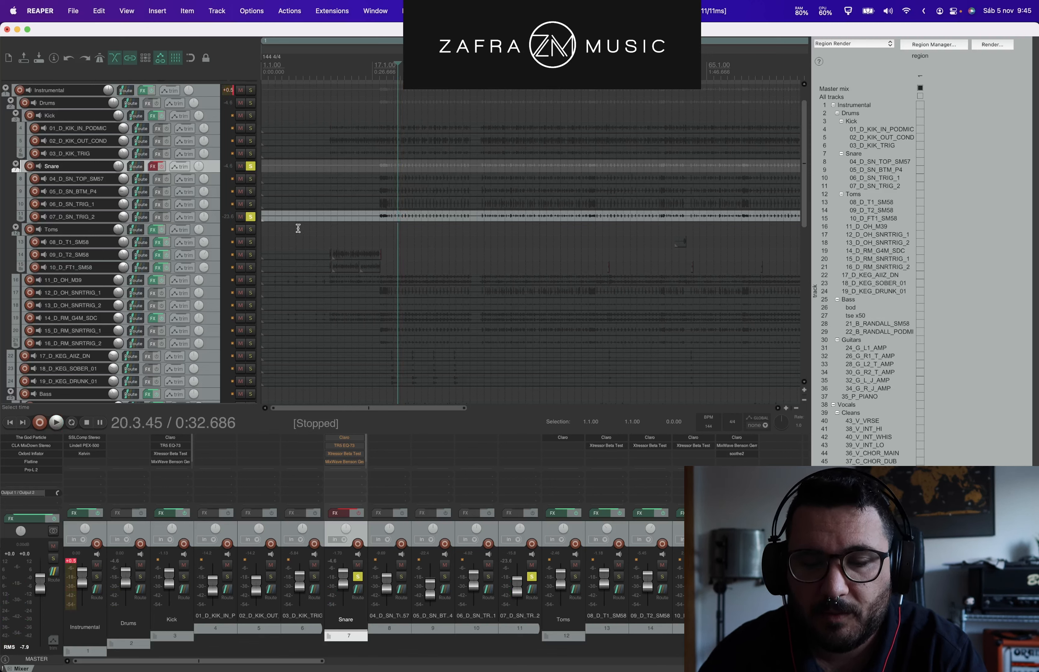
Step: Solo the other three snare tracks alongside 07_D_SN_TRIG_2 and play all four without the folder's effects
click(253, 207)
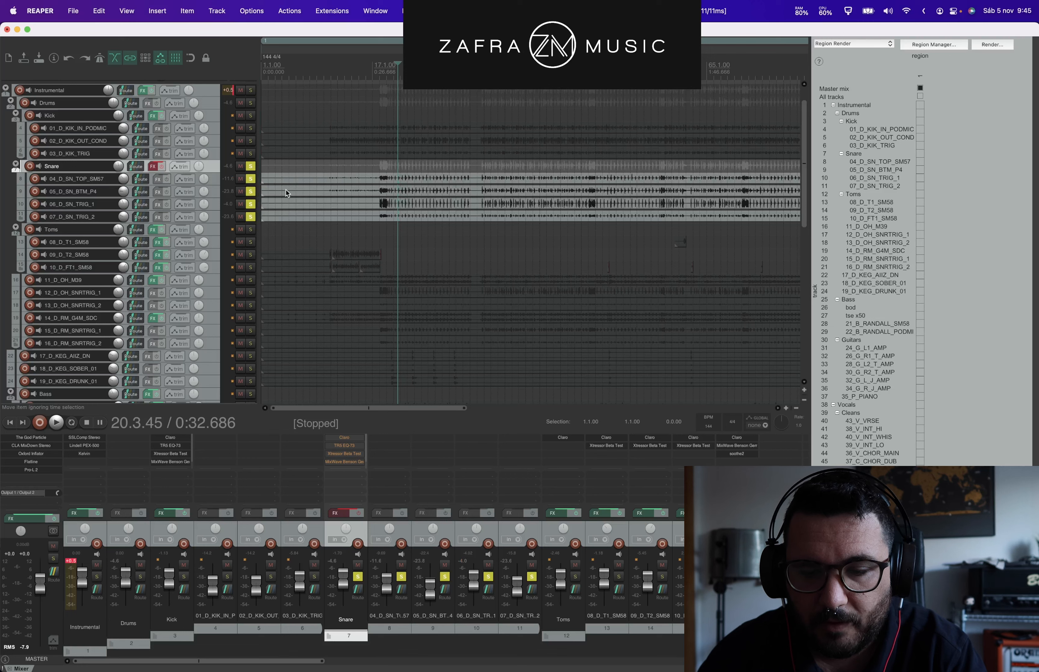
key(space)
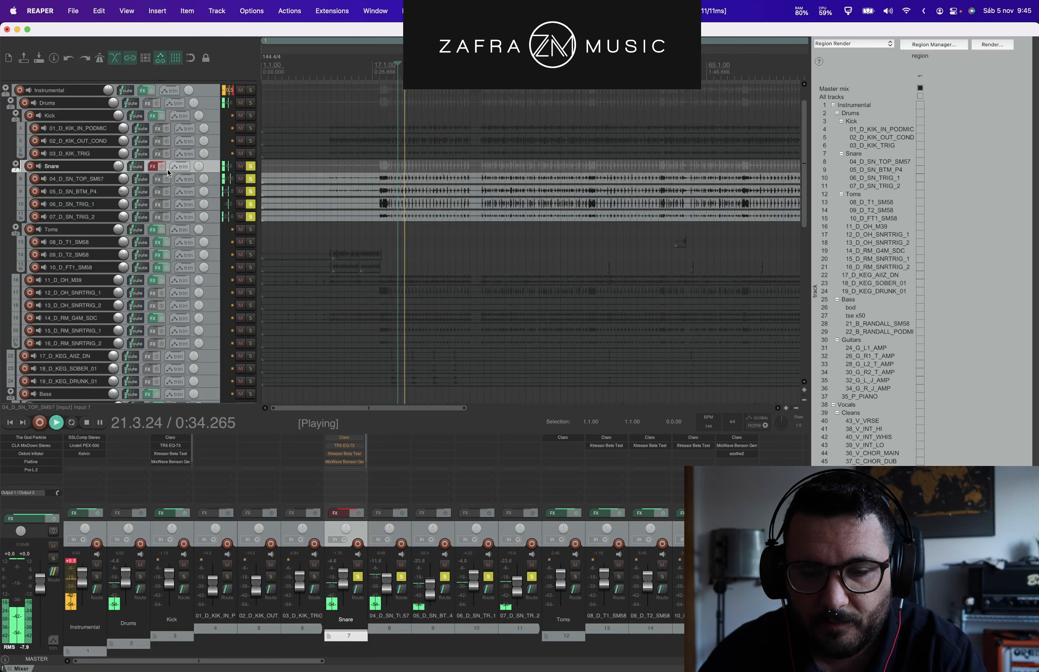
key(space)
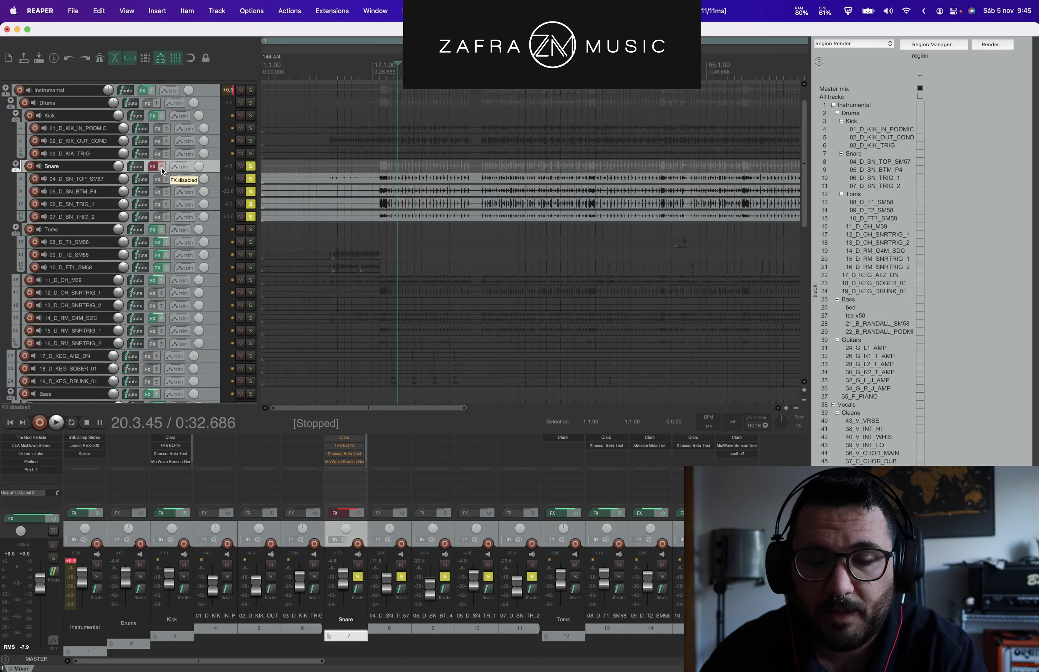
Step: Re-enable the Snare folder's effects and open its effect chain with the Claro EQ showing
click(162, 168)
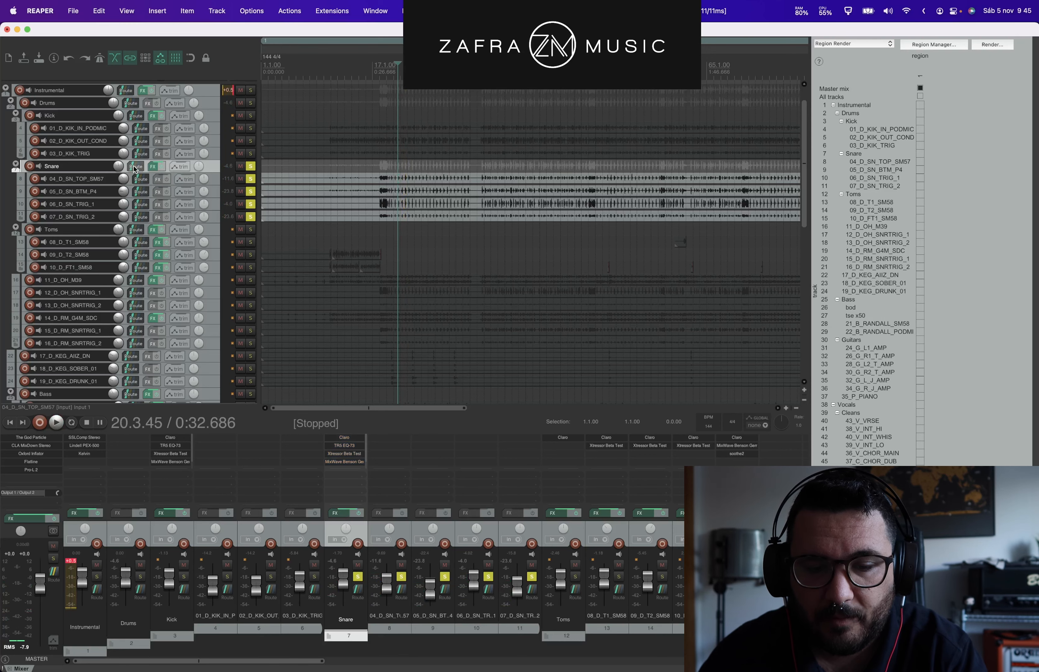
click(154, 167)
drag(373, 148, 689, 235)
click(434, 245)
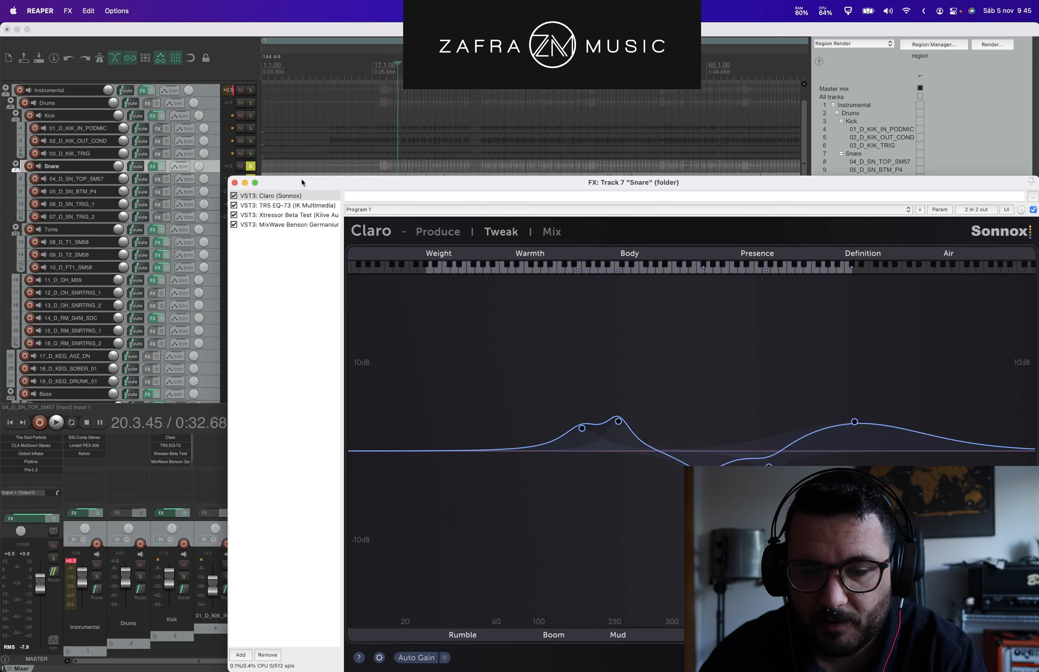
drag(301, 183, 212, 213)
Step: Play the snare and compare the sound with the Snare folder's whole effect chain bypassed and enabled
key(space)
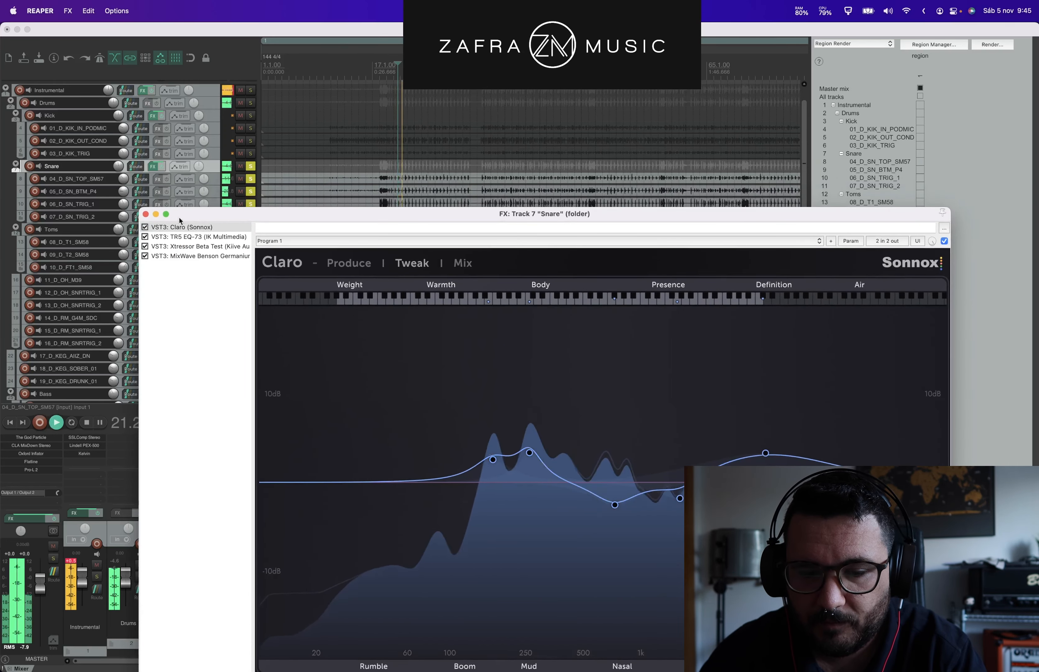
click(162, 166)
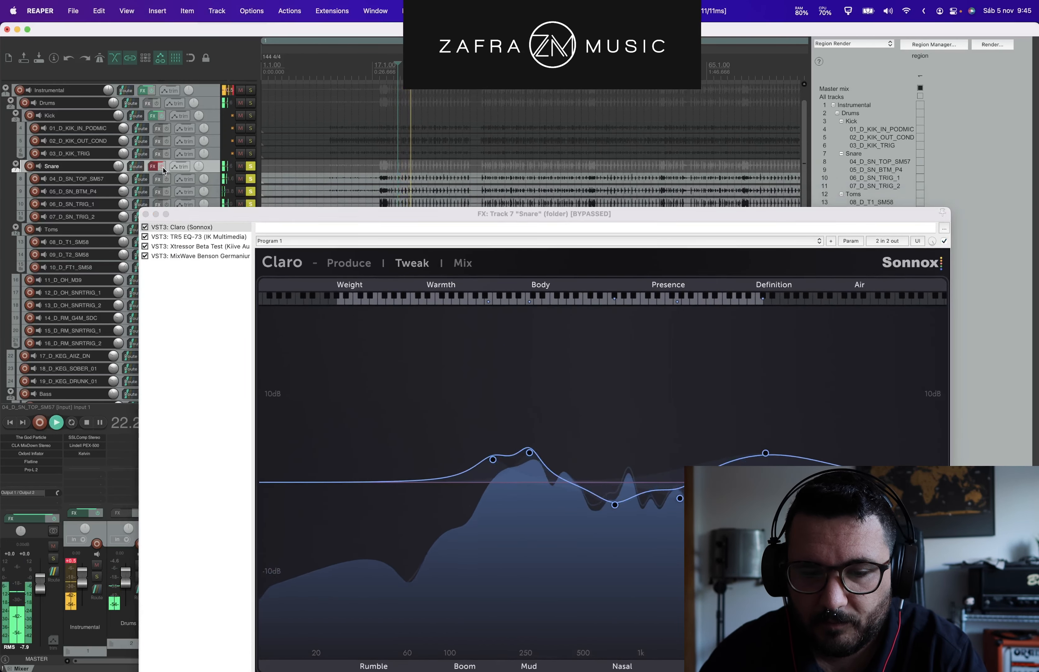
click(163, 167)
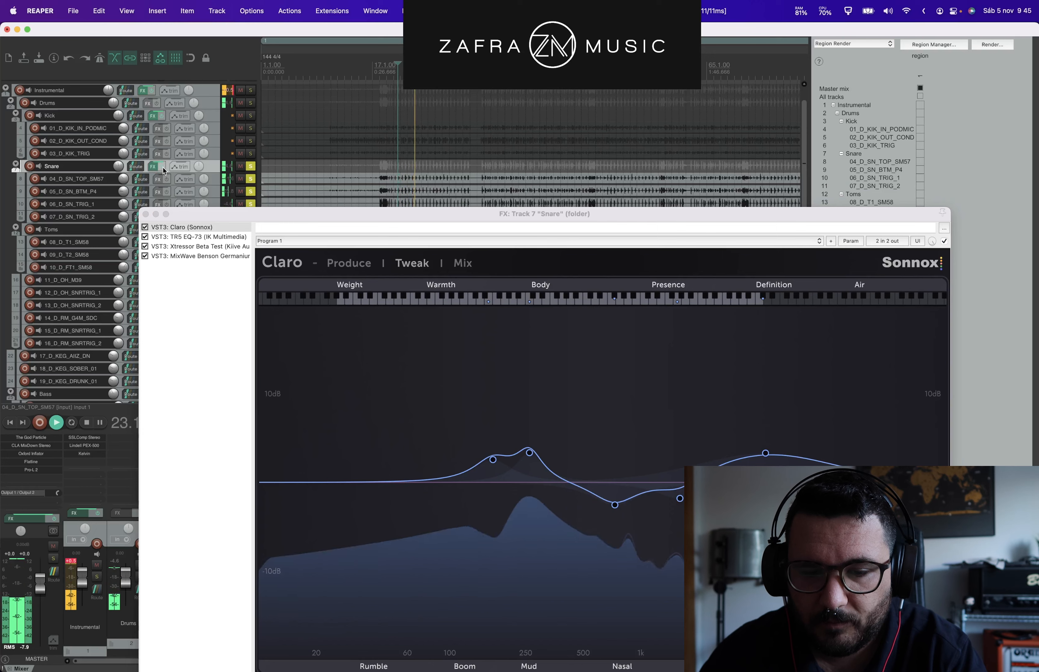
click(210, 218)
drag(209, 219, 157, 118)
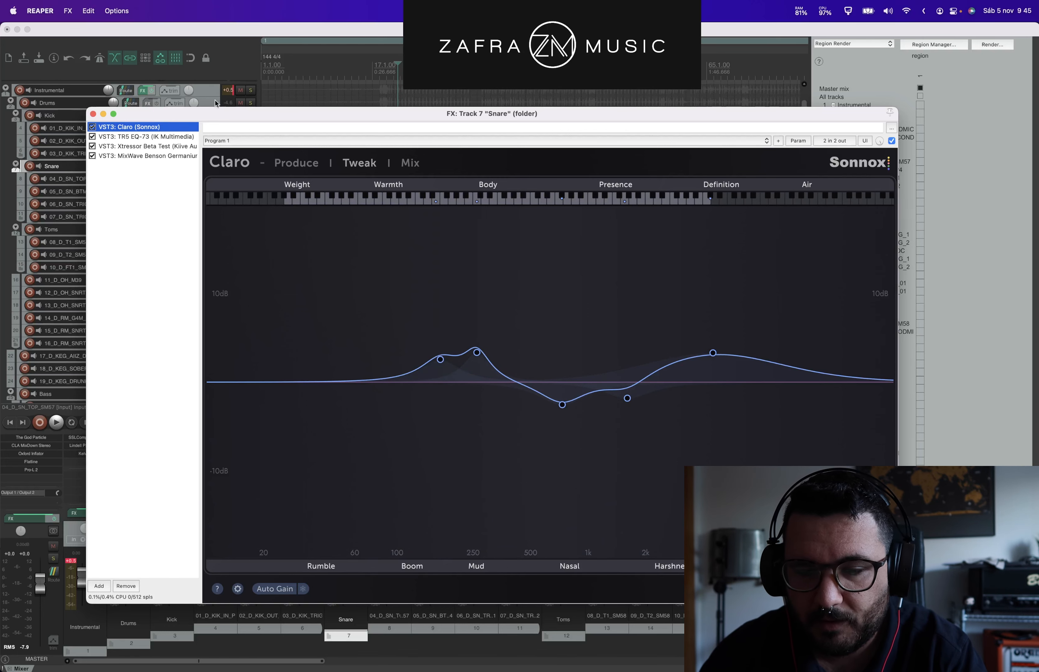
Step: Bypass the other three Snare plug-ins and compare Claro off and on during playback, leaving Claro enabled
drag(267, 120, 267, 122)
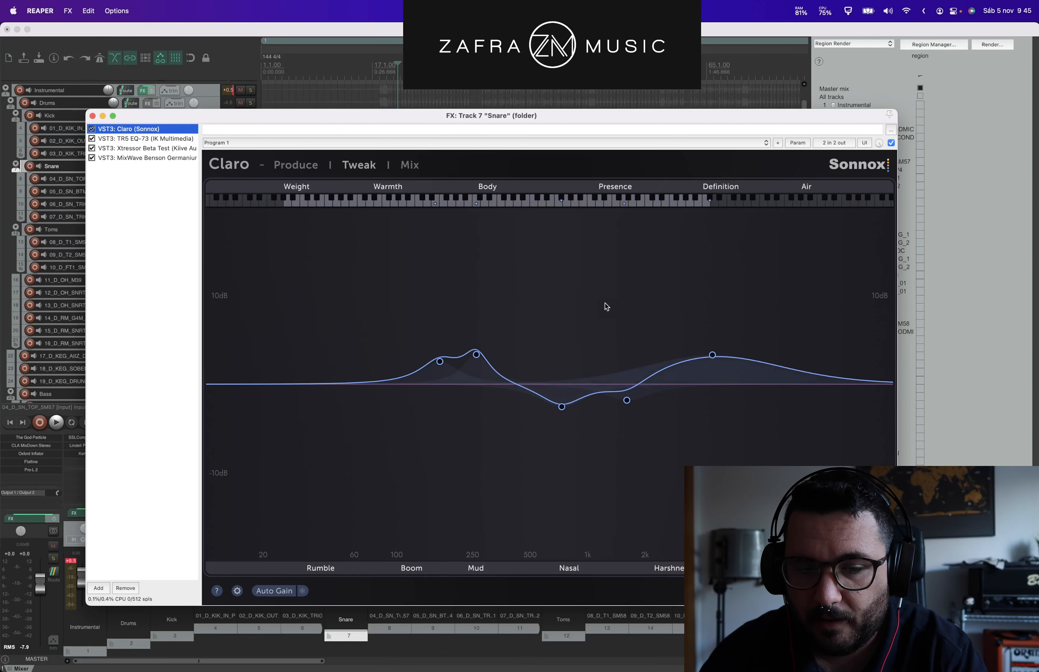
key(space)
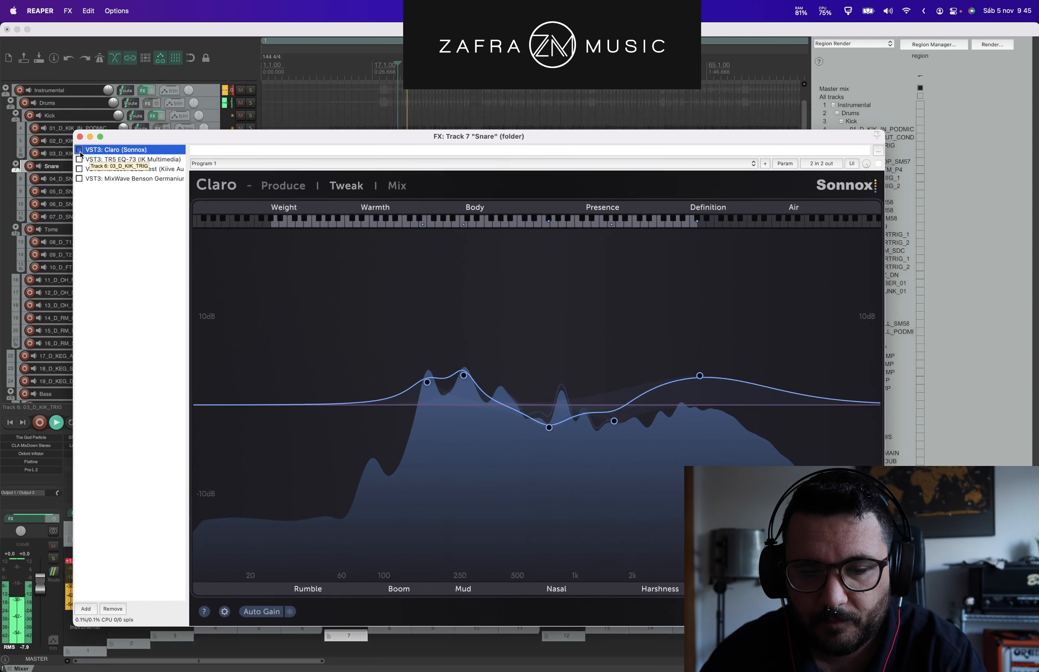
click(79, 149)
click(79, 151)
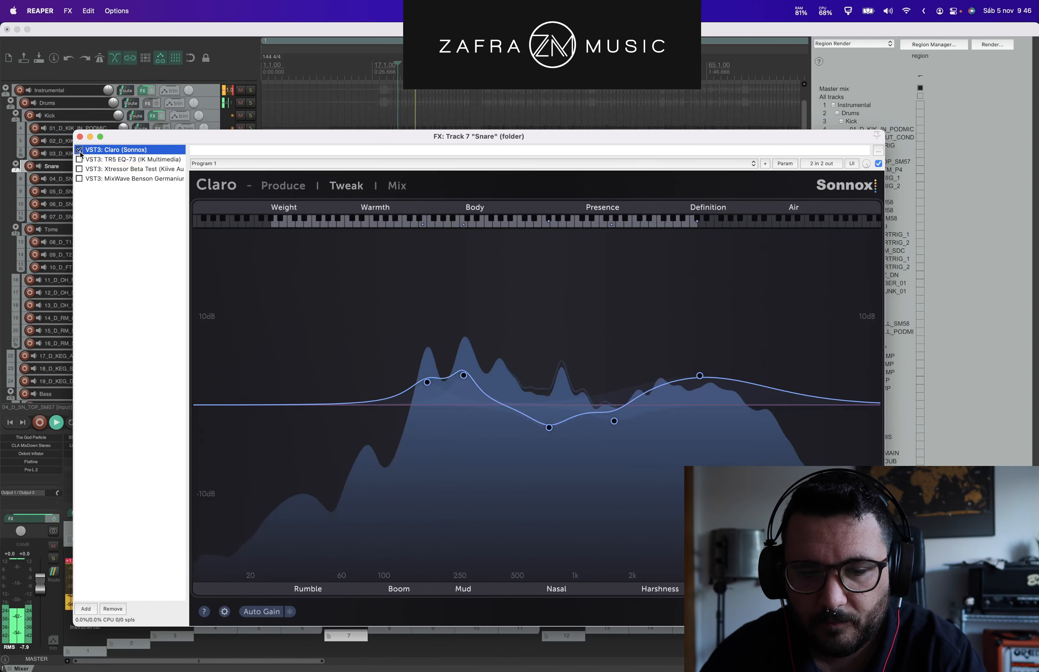
click(79, 150)
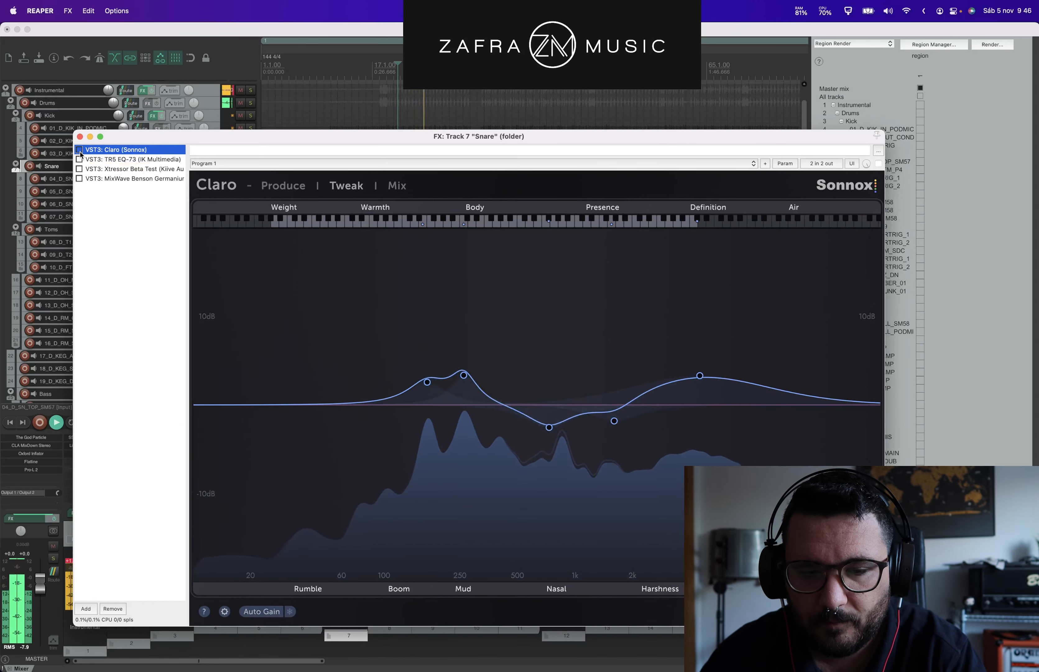
click(80, 150)
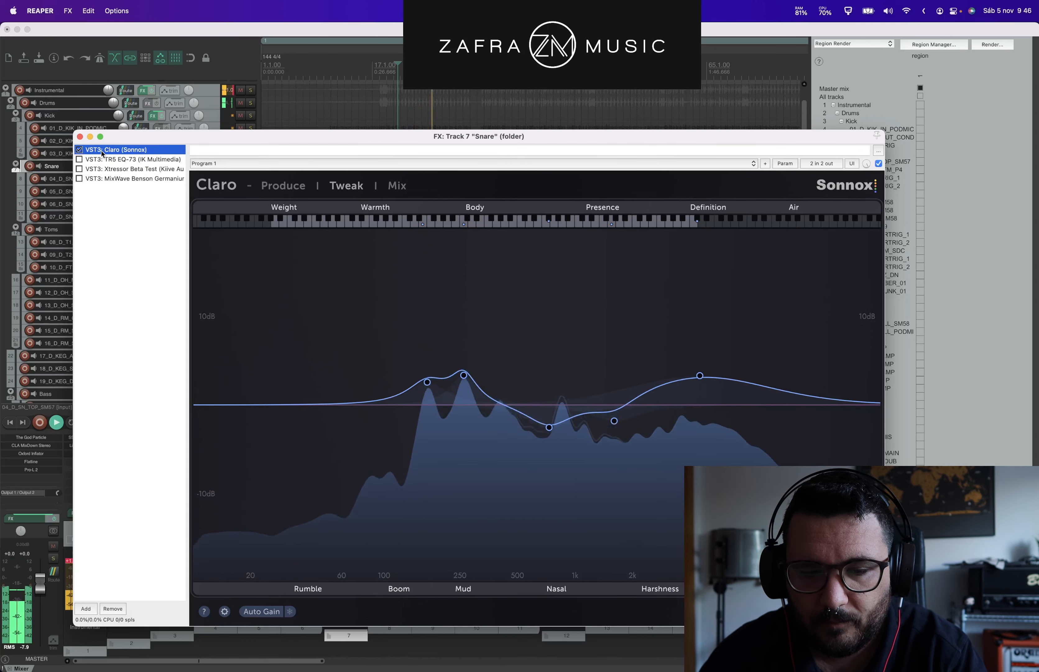
key(space)
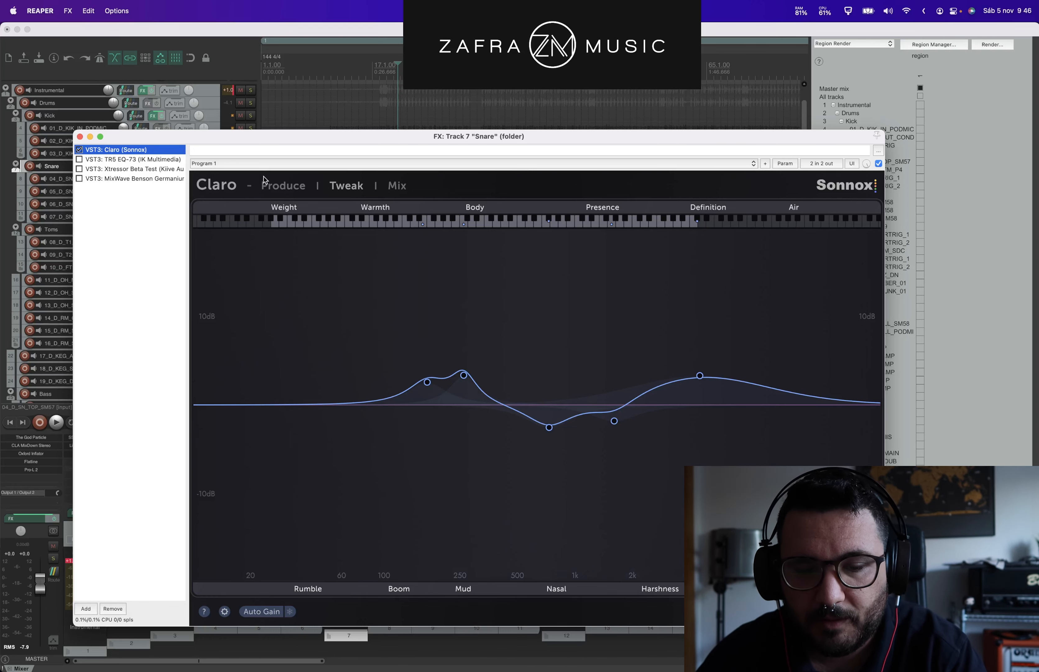
Step: Enable TR5 EQ-73 on the Snare folder, show its settings and play the snare through it
click(79, 159)
click(100, 160)
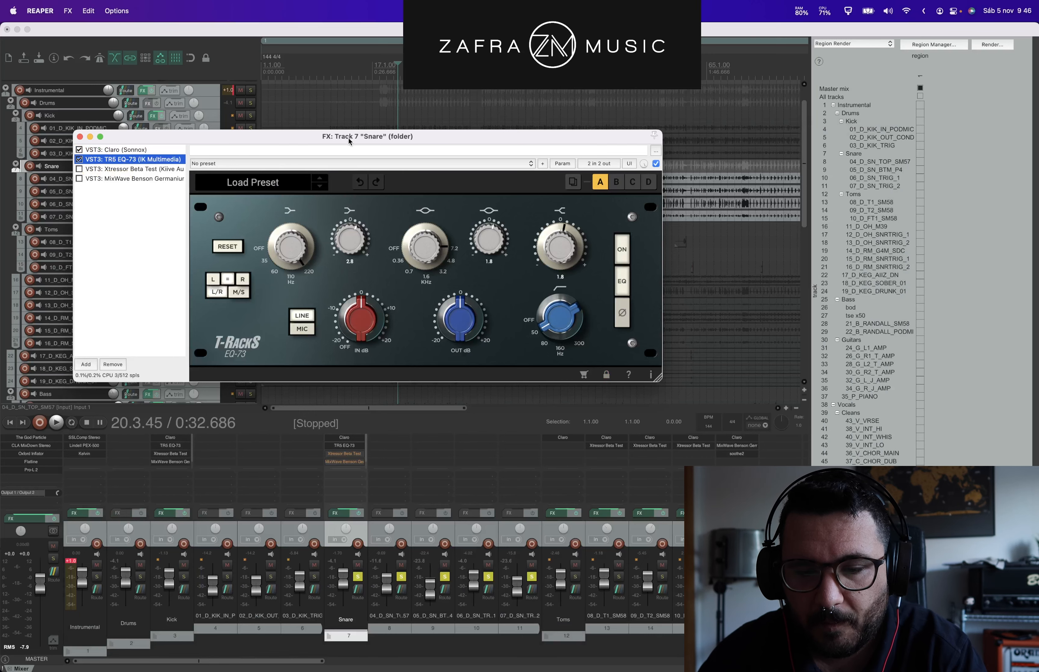
drag(349, 140, 473, 173)
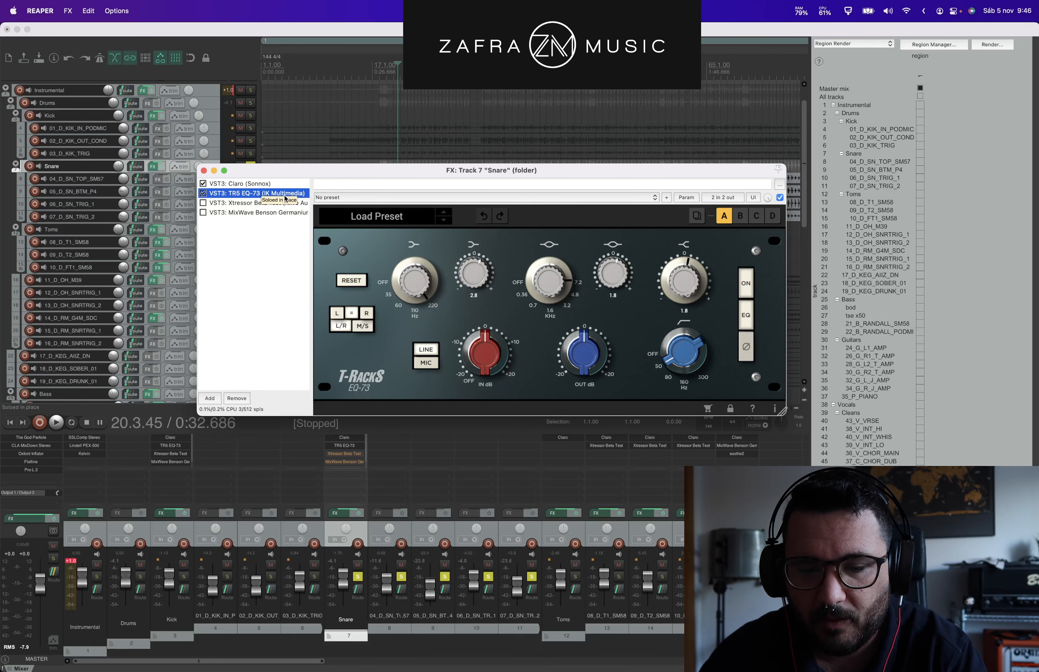
key(space)
key(space)
drag(515, 170, 502, 190)
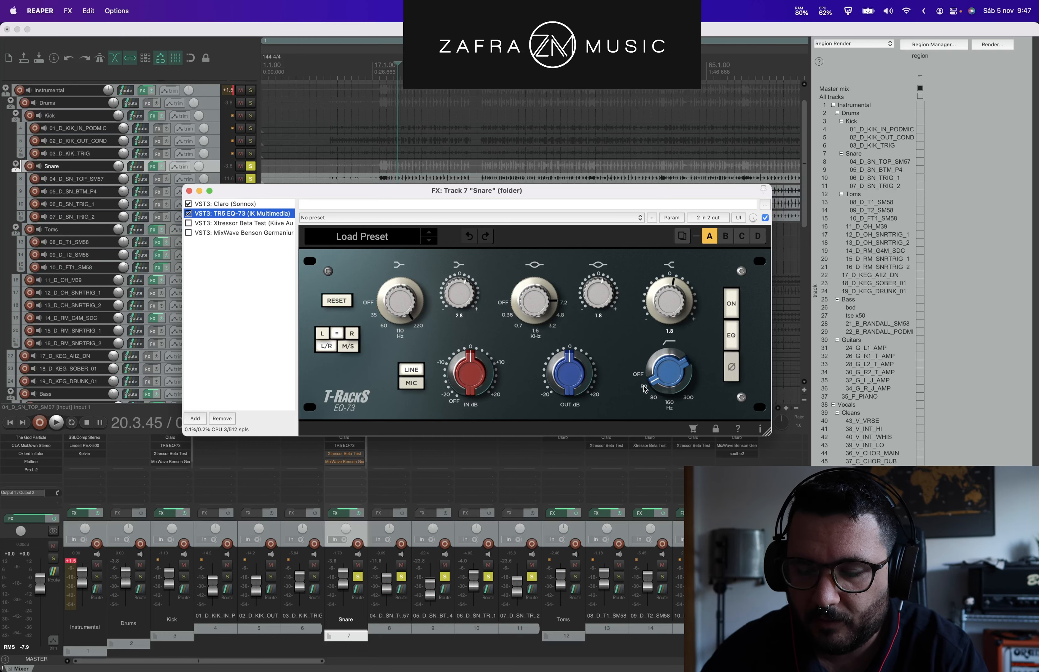
Step: Enable Xtressor Beta Test on the Snare folder, show its attack and release settings, and play the snare
key(Down)
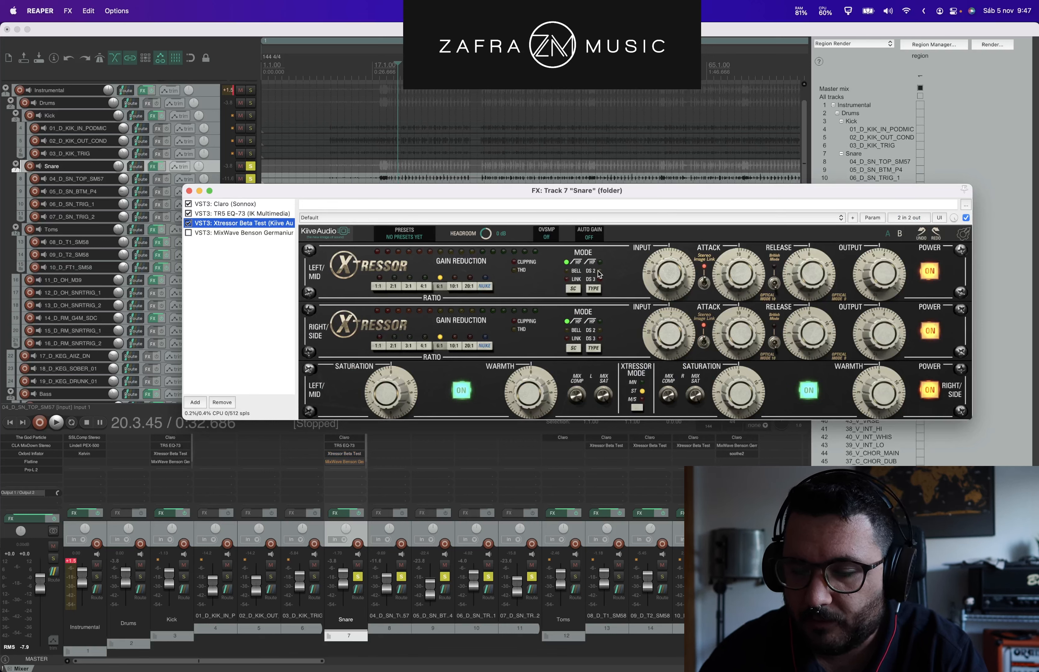
drag(589, 195, 564, 207)
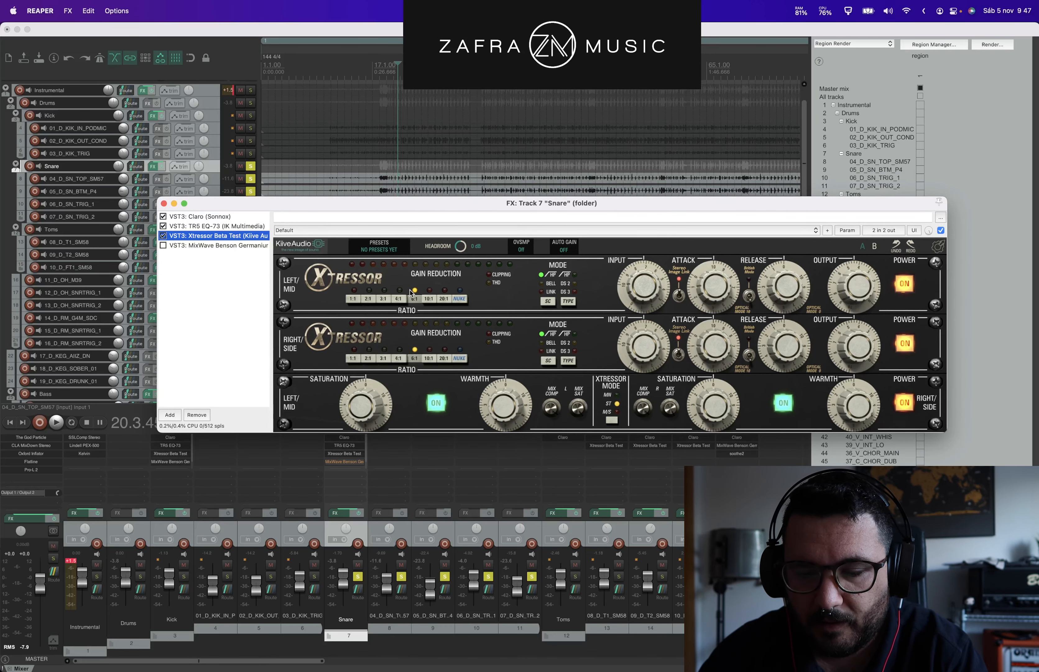
drag(715, 283, 723, 258)
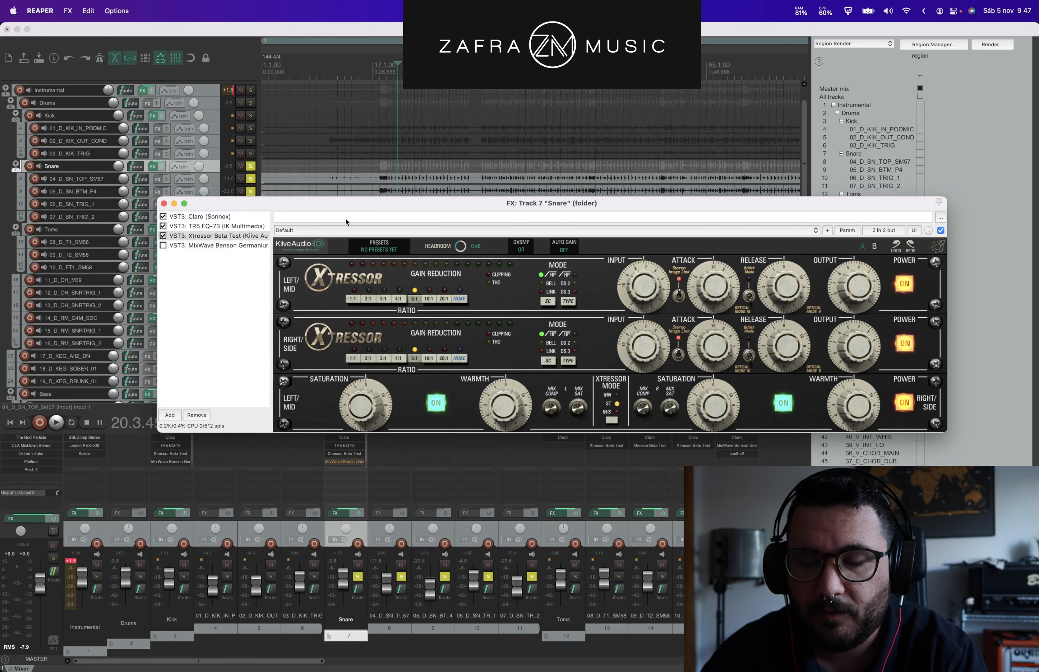
drag(287, 206, 286, 205)
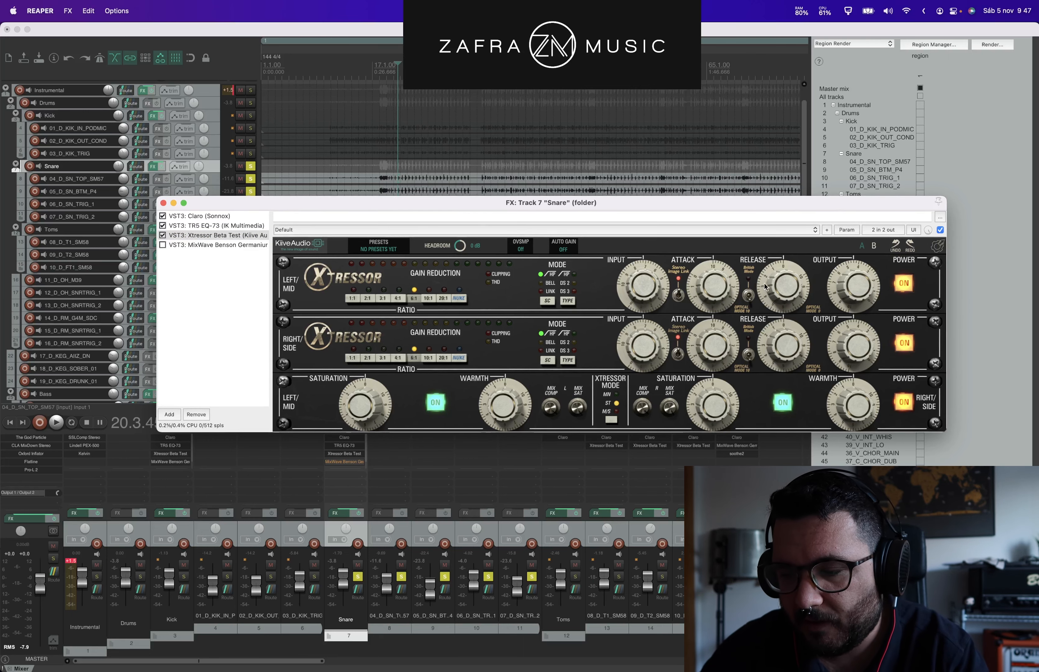
drag(765, 287, 784, 297)
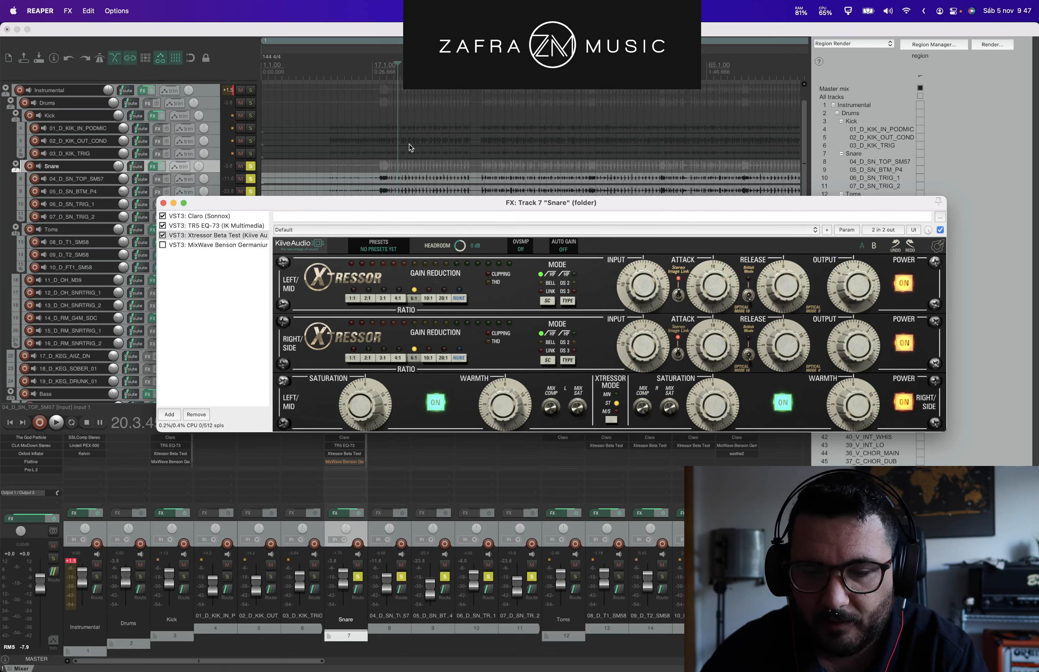
key(space)
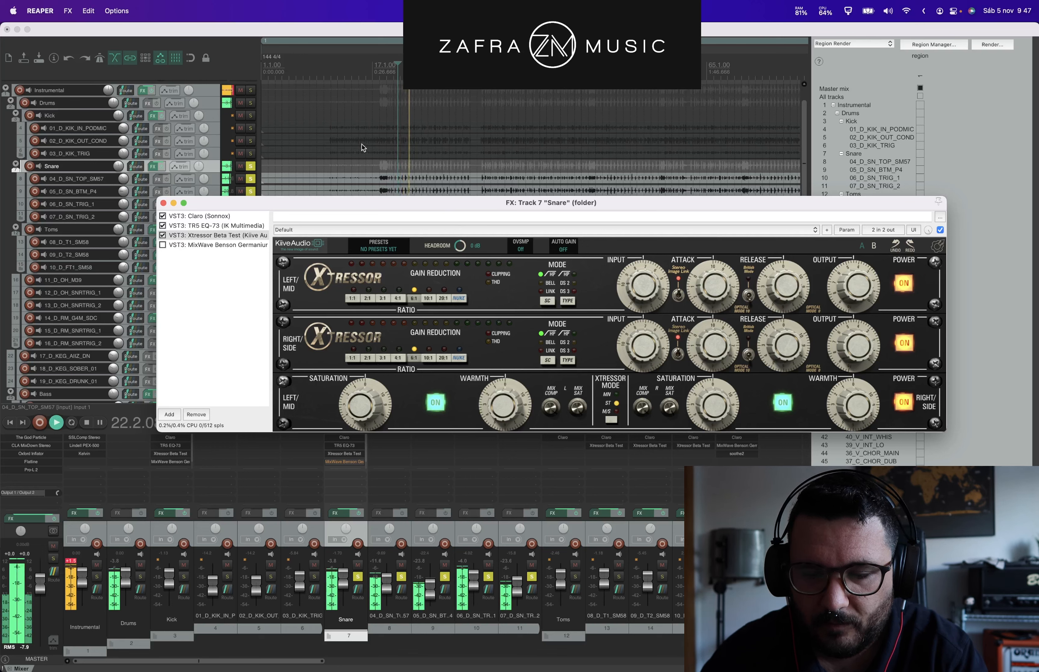
Step: Enable MixWave Benson Germanium on the Snare folder, show its settings and play the snare through it
key(space)
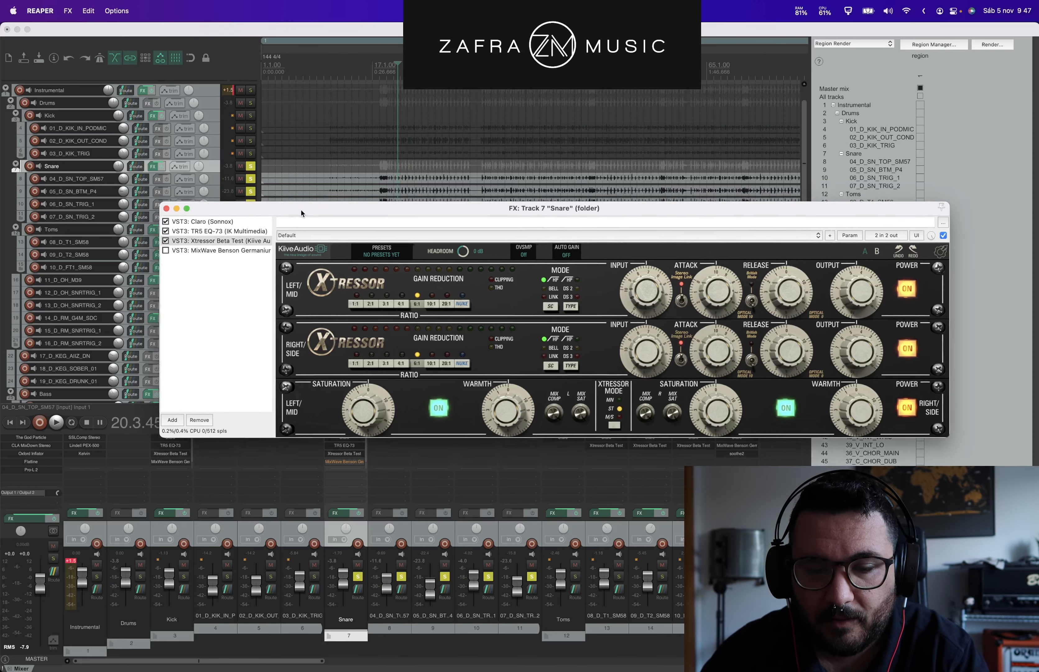
drag(301, 204, 325, 260)
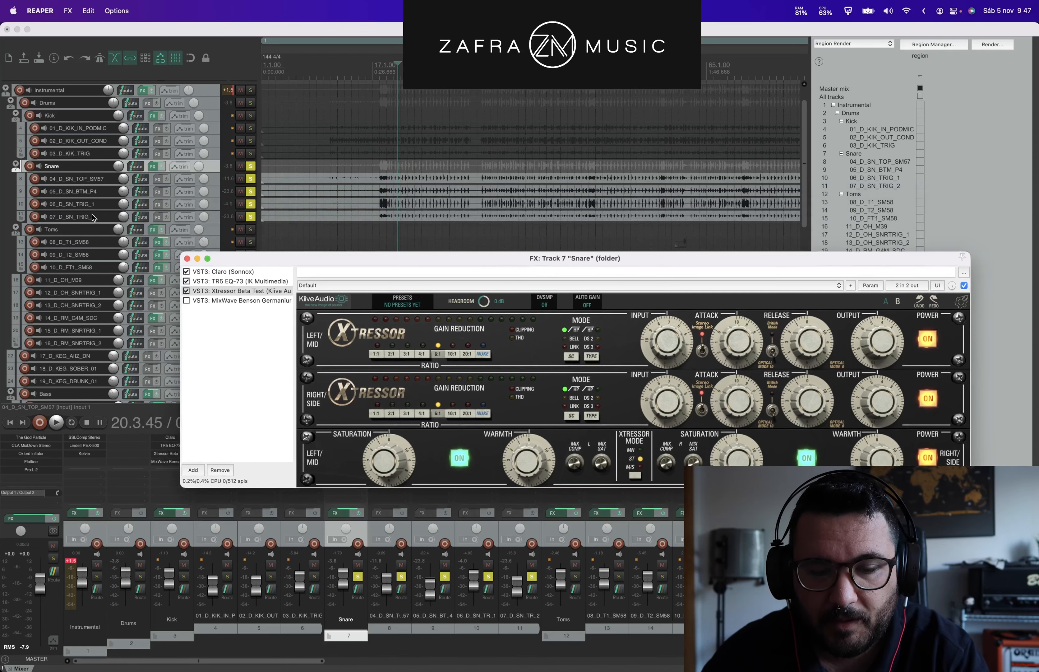
drag(519, 262, 471, 216)
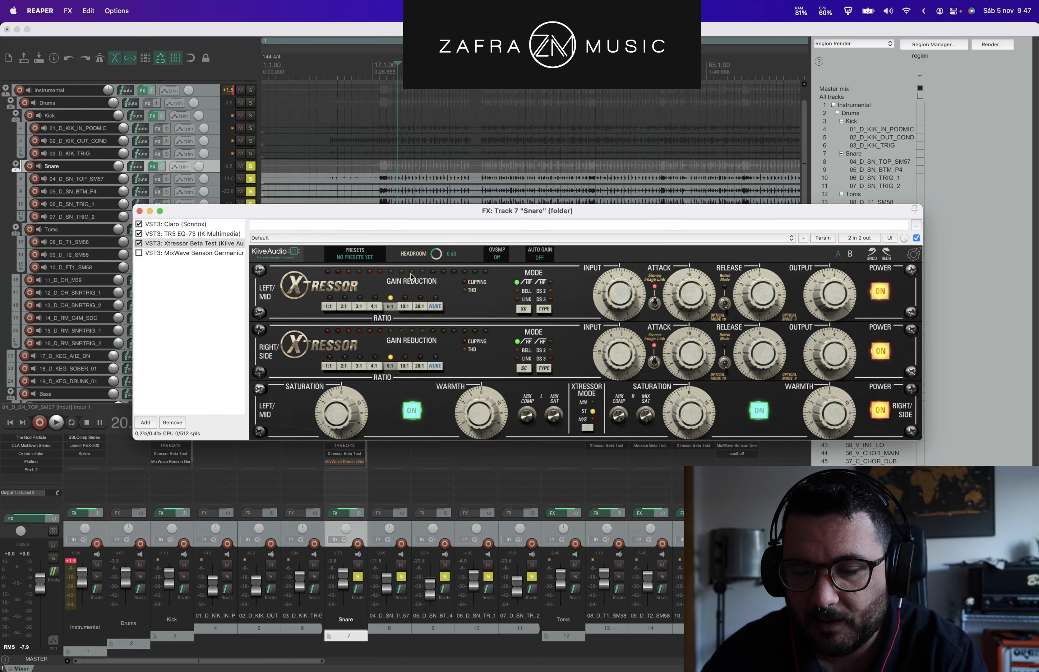
click(147, 253)
drag(388, 212, 540, 214)
key(space)
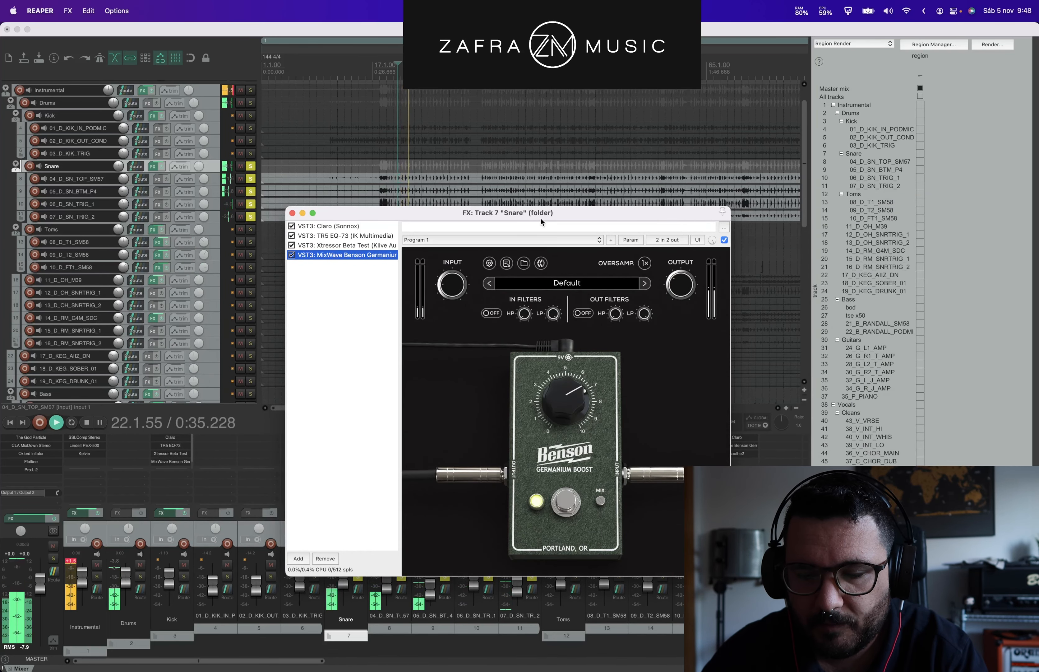
Step: Compare MixWave Benson Germanium off and on during snare playback, leaving it enabled
click(292, 255)
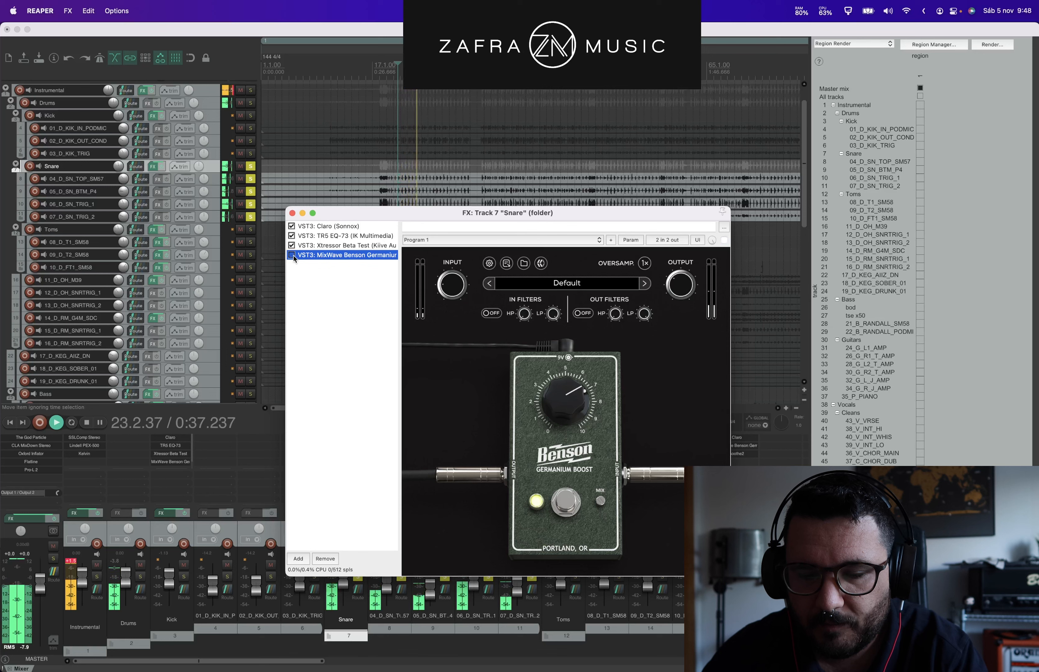
click(292, 255)
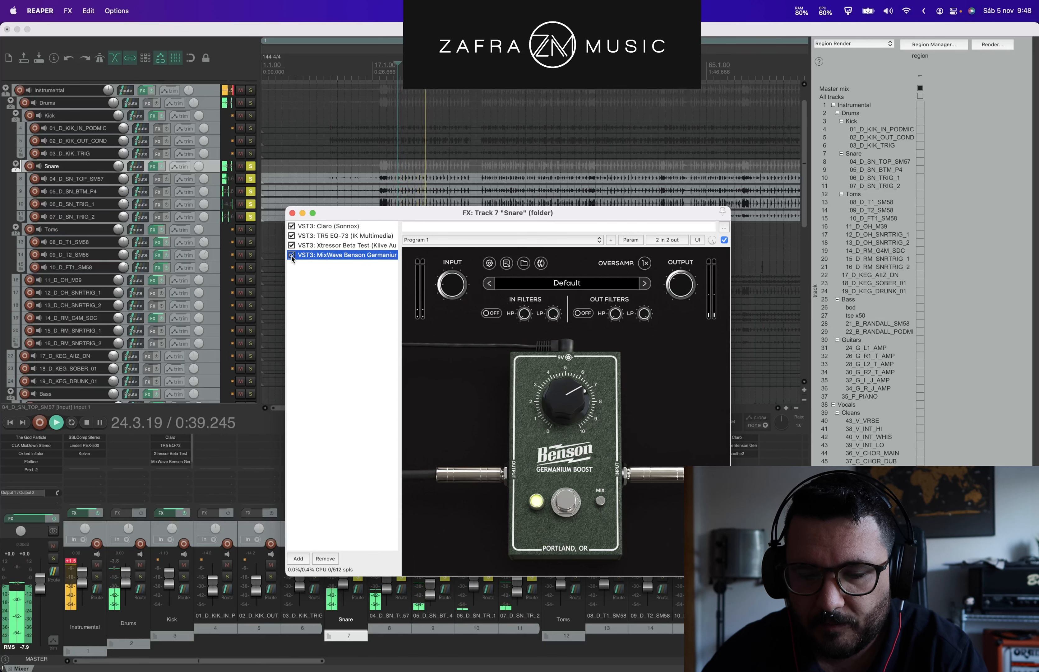
key(space)
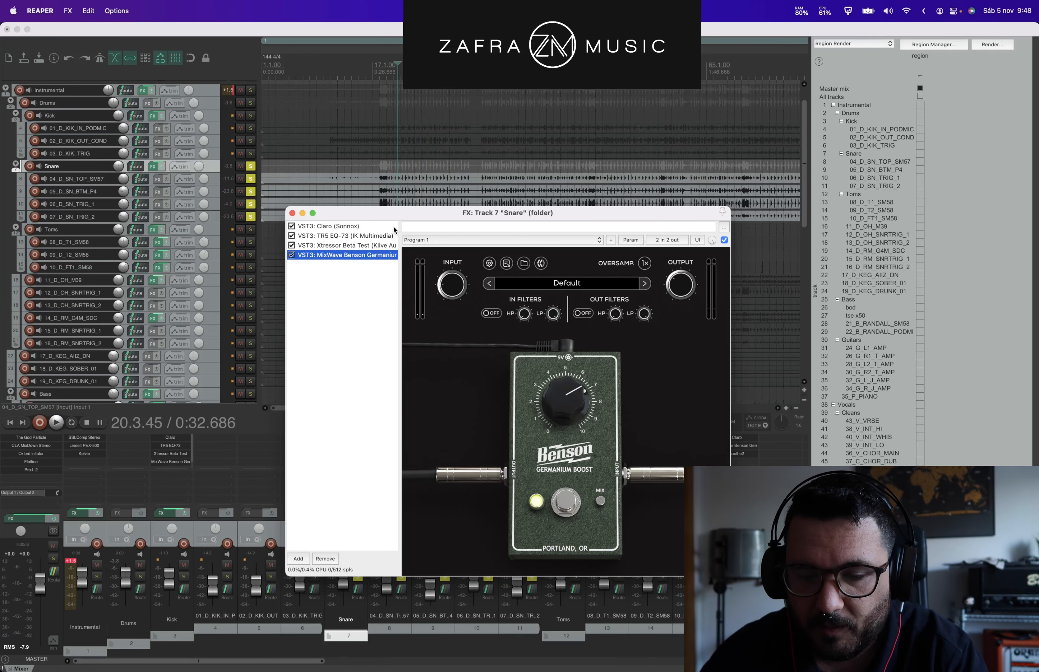
drag(413, 213, 428, 234)
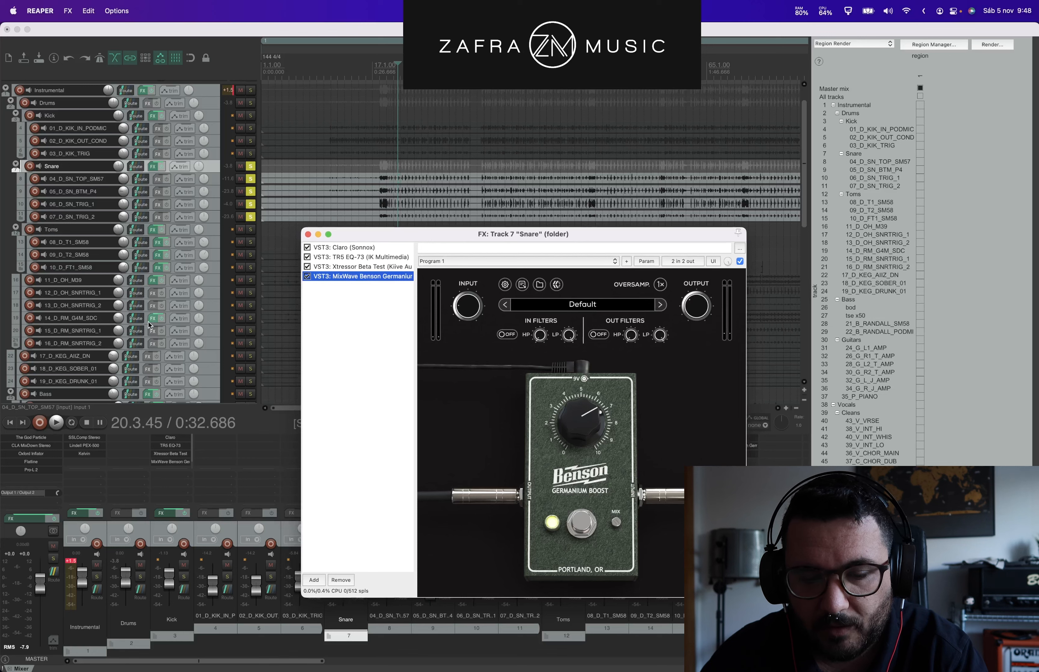
key(space)
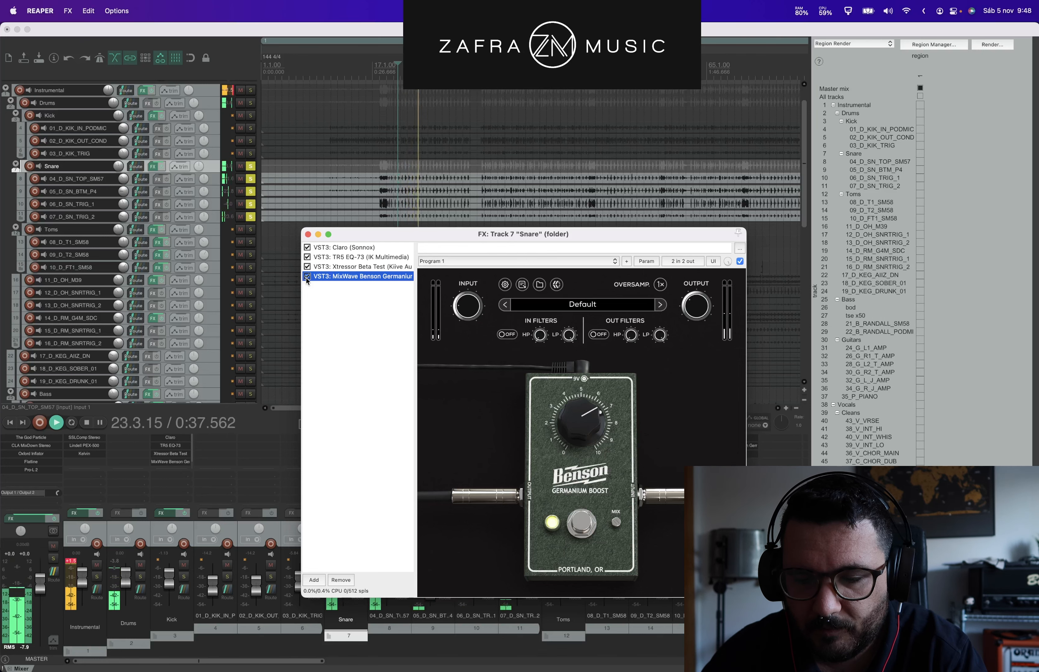
key(space)
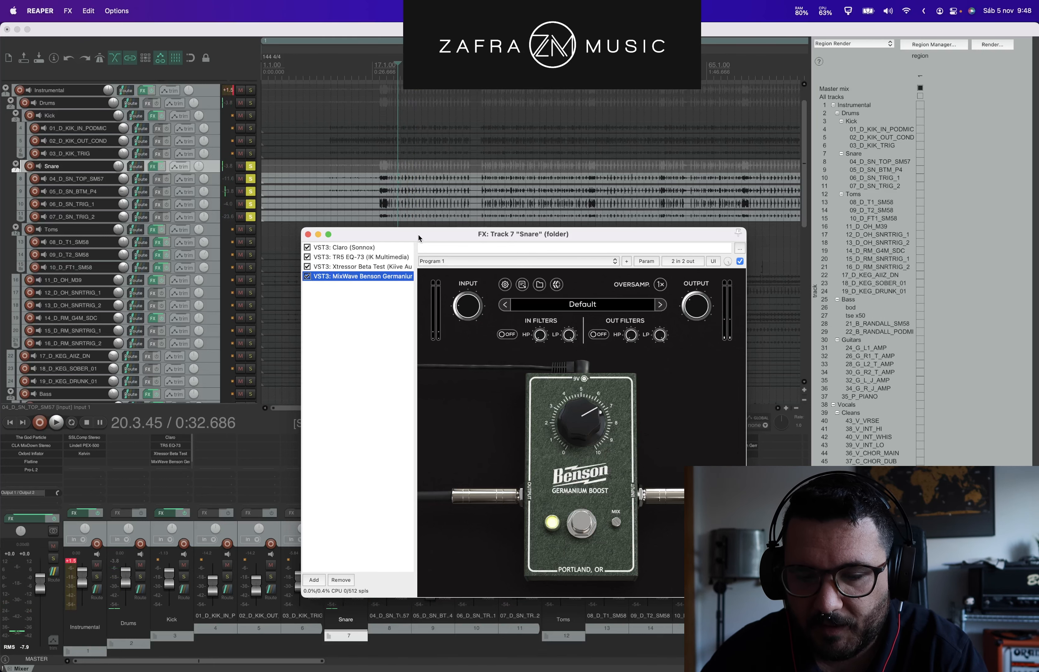
drag(418, 234, 413, 223)
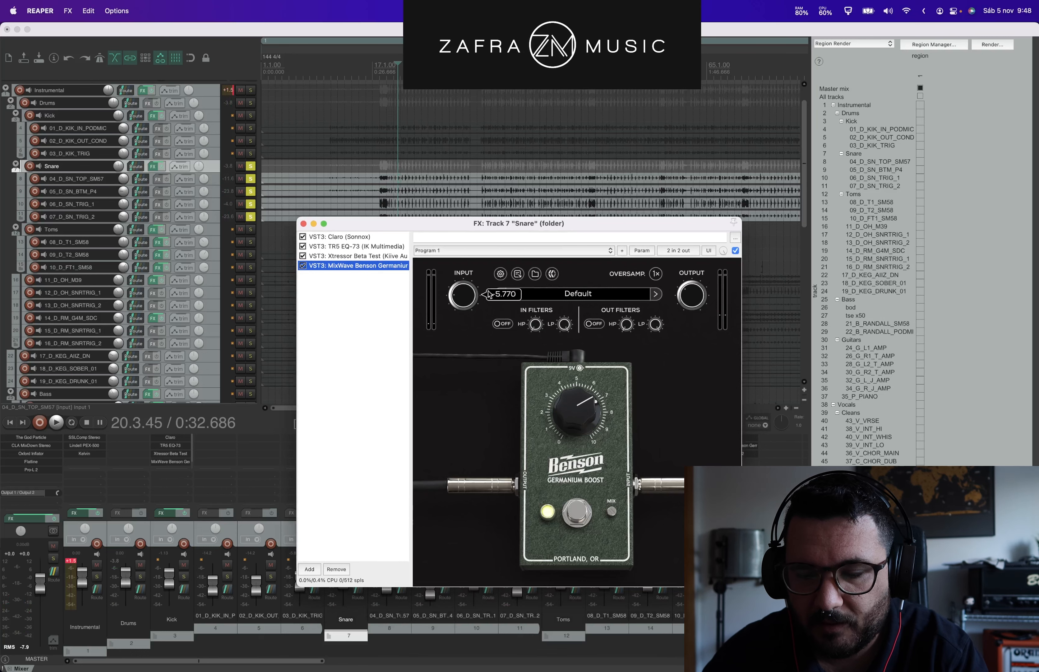
Step: Solo the Toms folder instead of the snare tracks and loop playback over the tom fill from 87.4.78 to 91.3.86
click(257, 205)
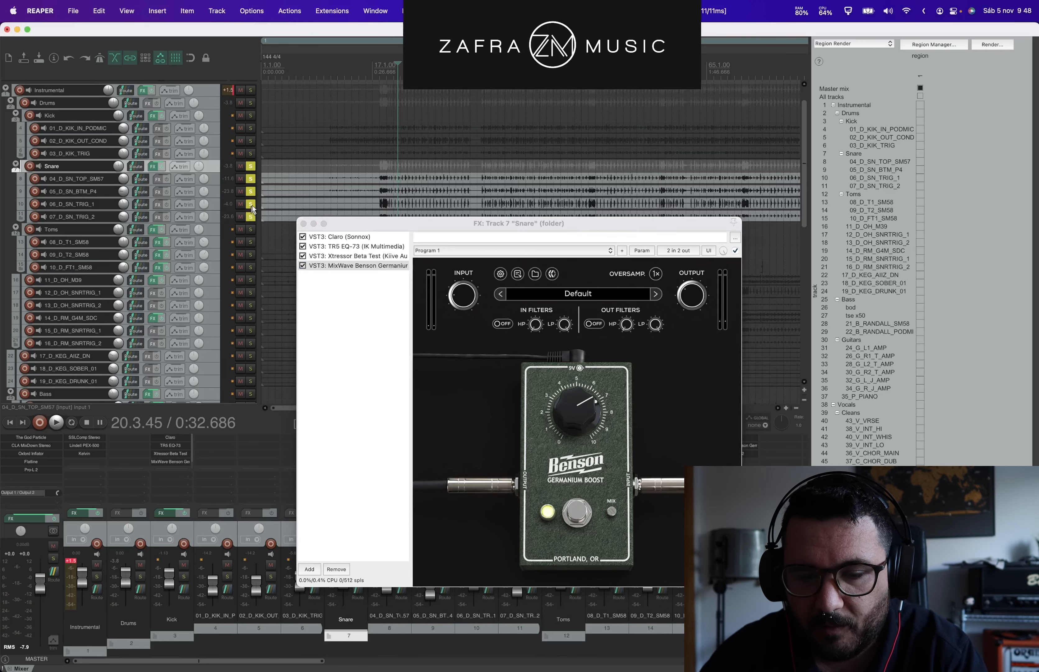
click(304, 224)
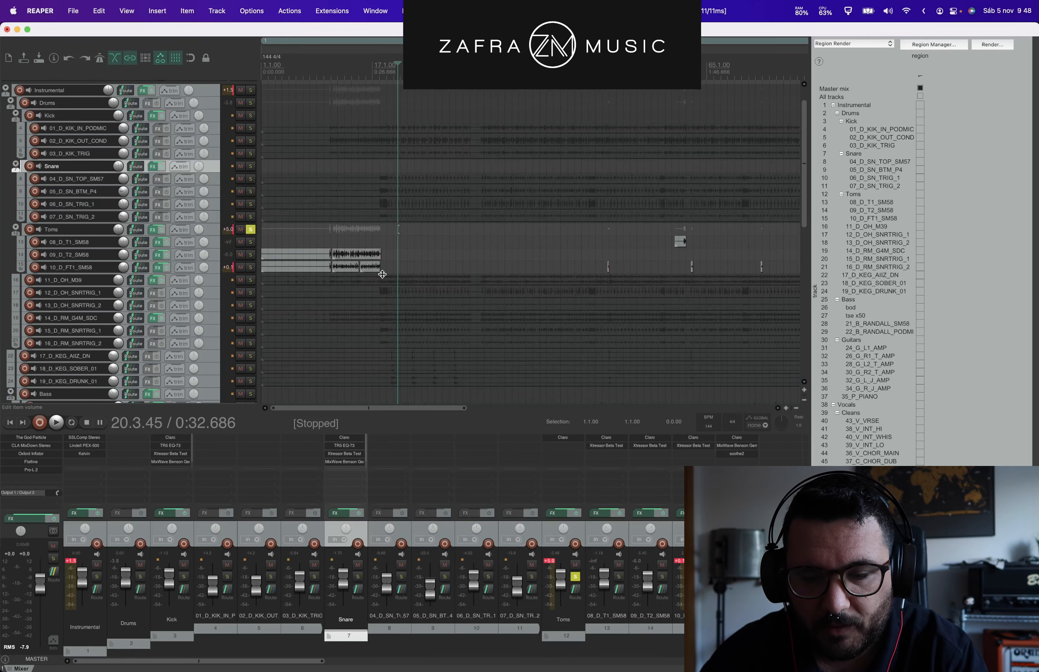
scroll(402, 279, down, 2)
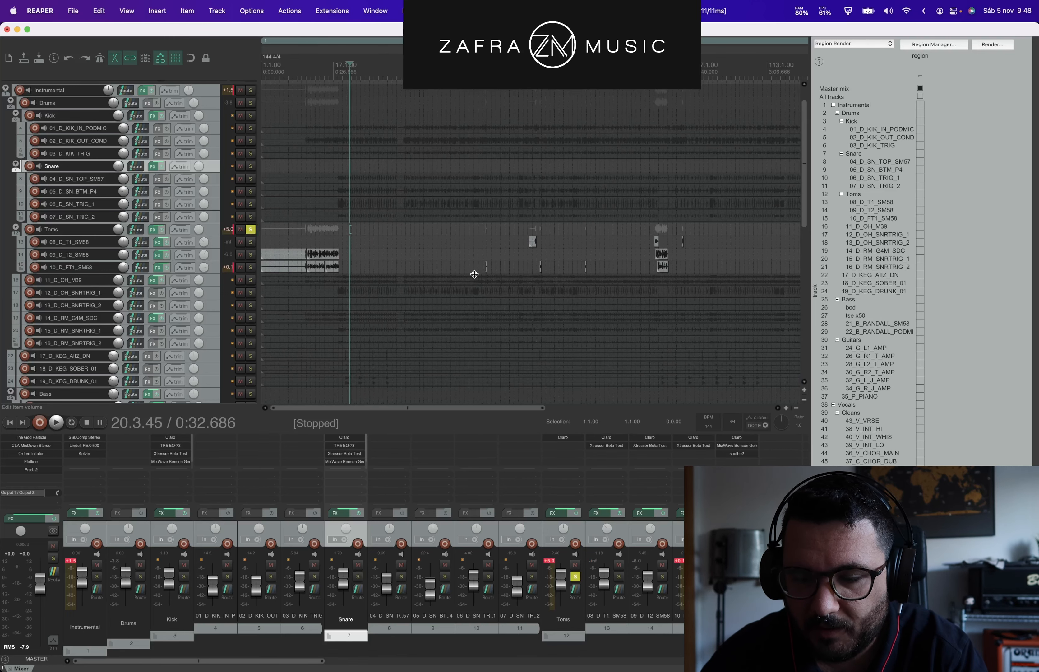
scroll(475, 274, down, 2)
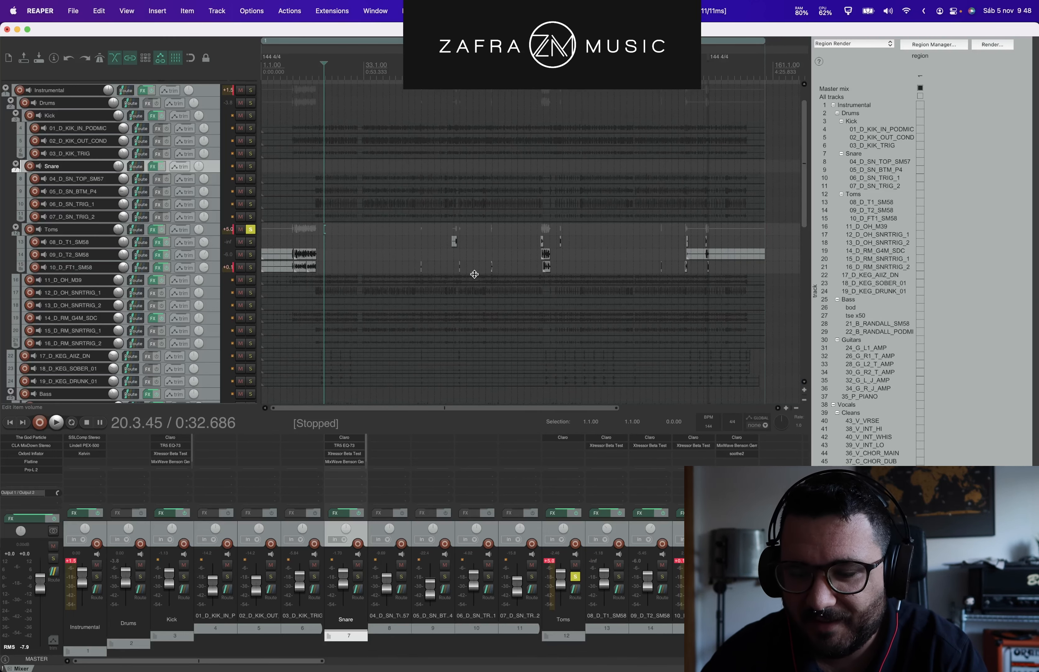
scroll(454, 270, up, 8)
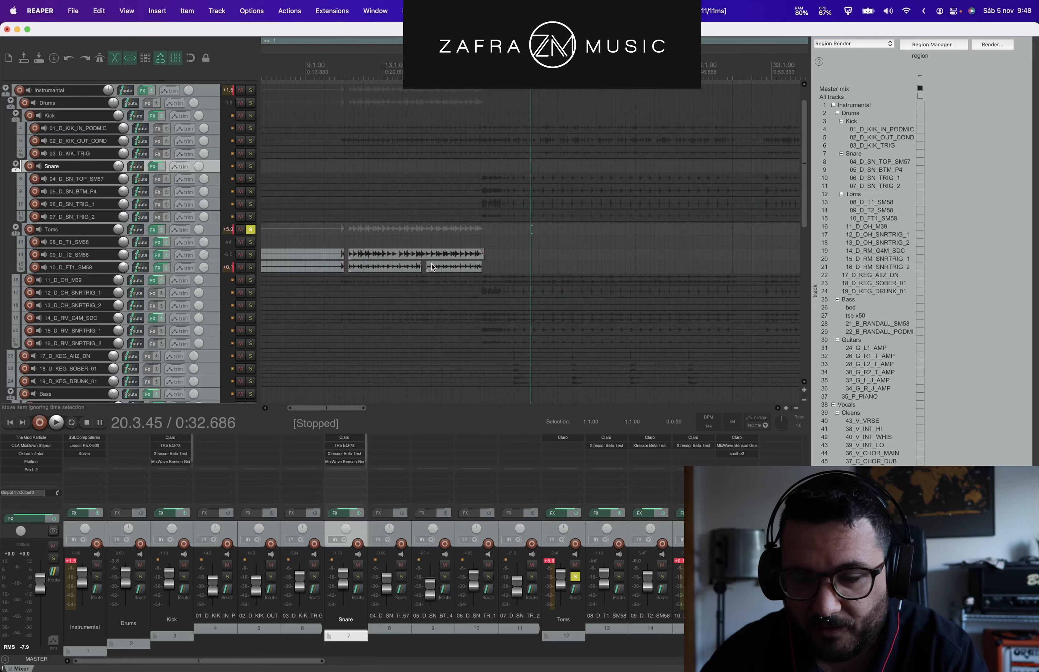
scroll(432, 266, up, 1)
scroll(504, 108, down, 8)
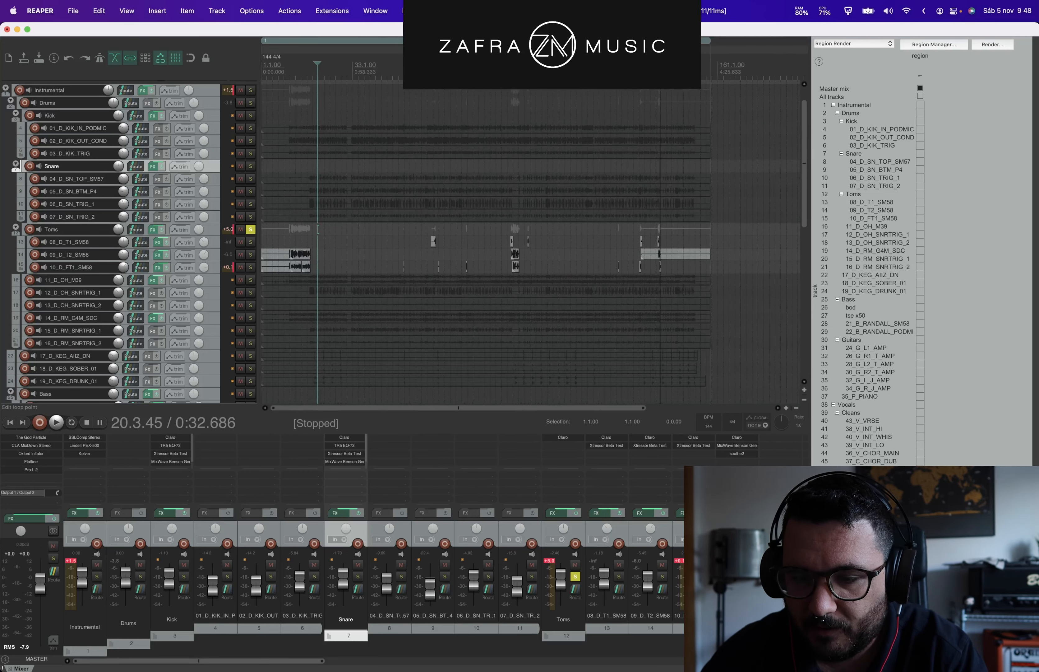
drag(510, 204, 521, 204)
key(space)
scroll(520, 204, up, 9)
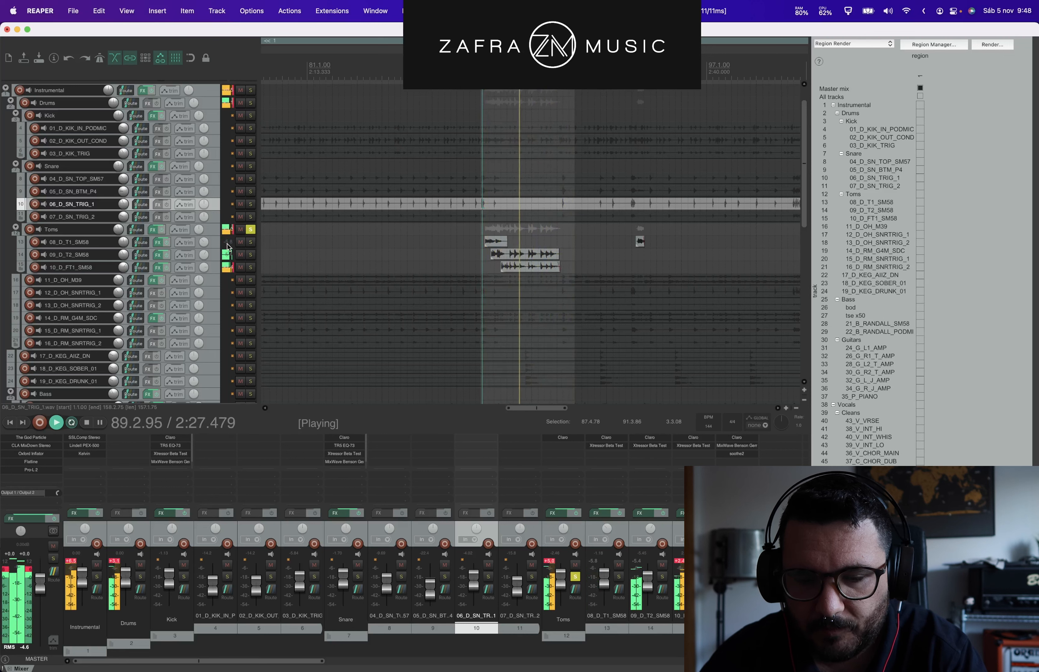
Step: Bypass the effects on the Toms folder and its three tom tracks and play the looped fill without processing
key(space)
key(space)
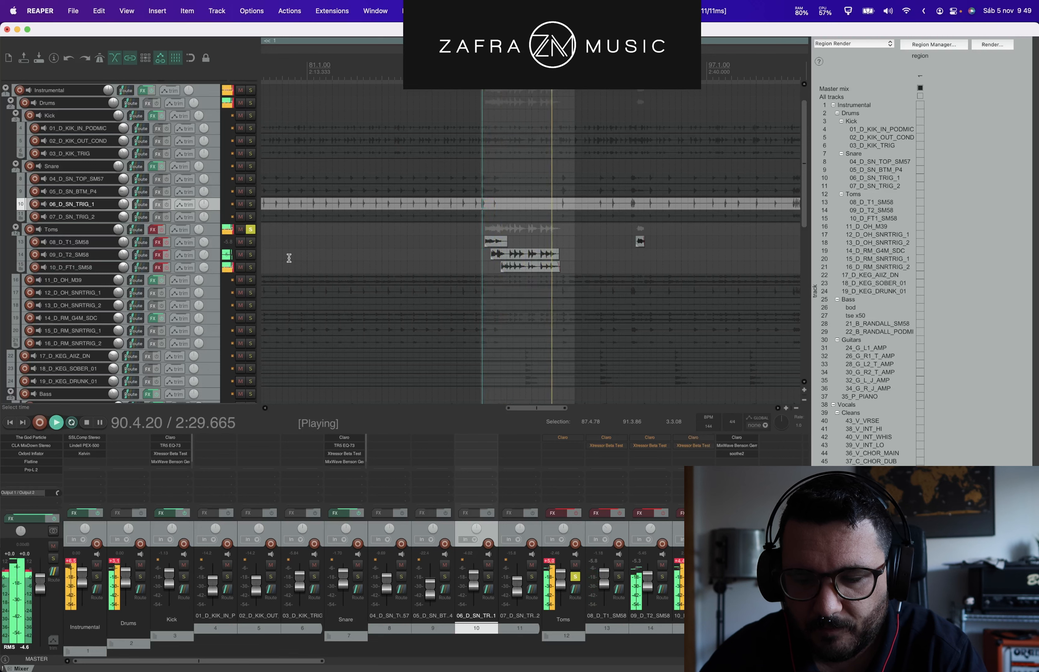
key(space)
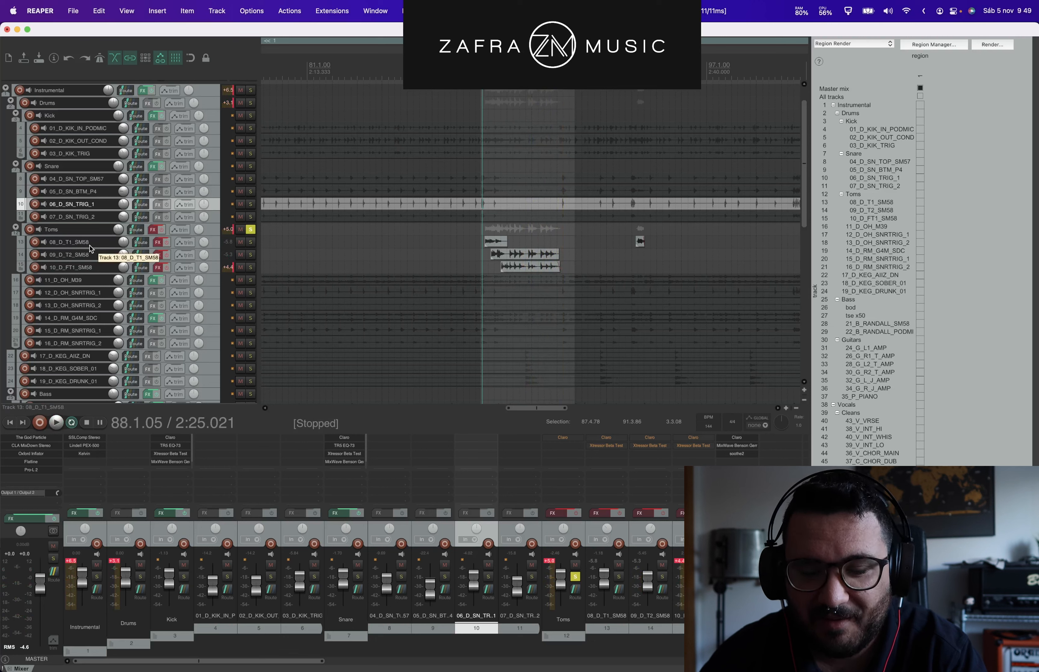
Step: Re-enable the effects on 08_D_T1_SM58, solo it and loop its hits from 87.4.14 to 89.1.75 during playback
click(210, 245)
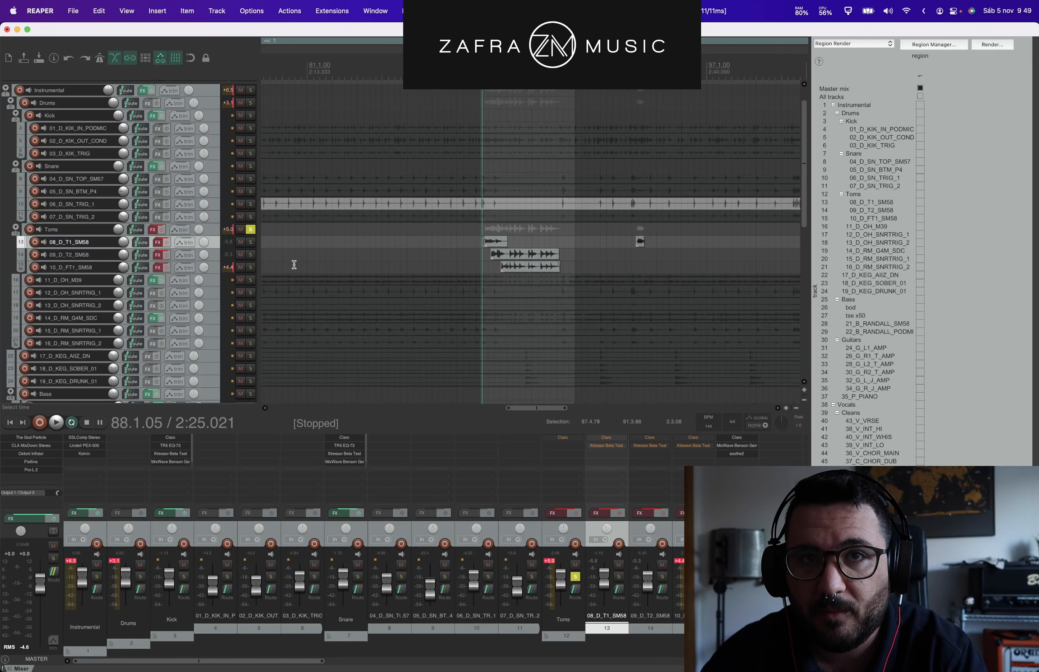
scroll(431, 267, up, 3)
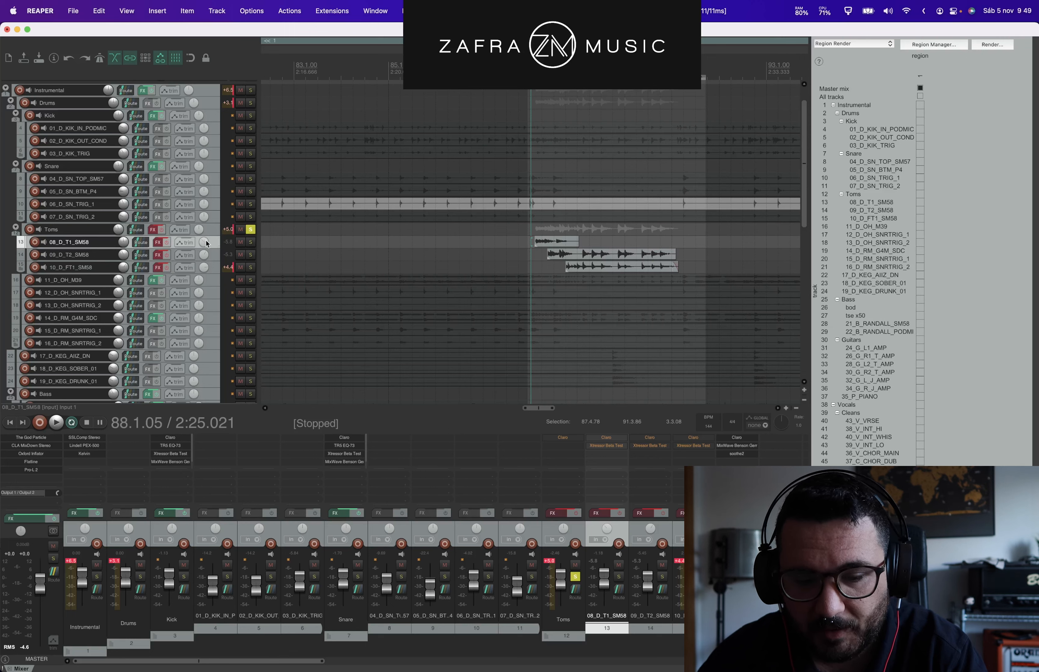
scroll(166, 244, left, 1)
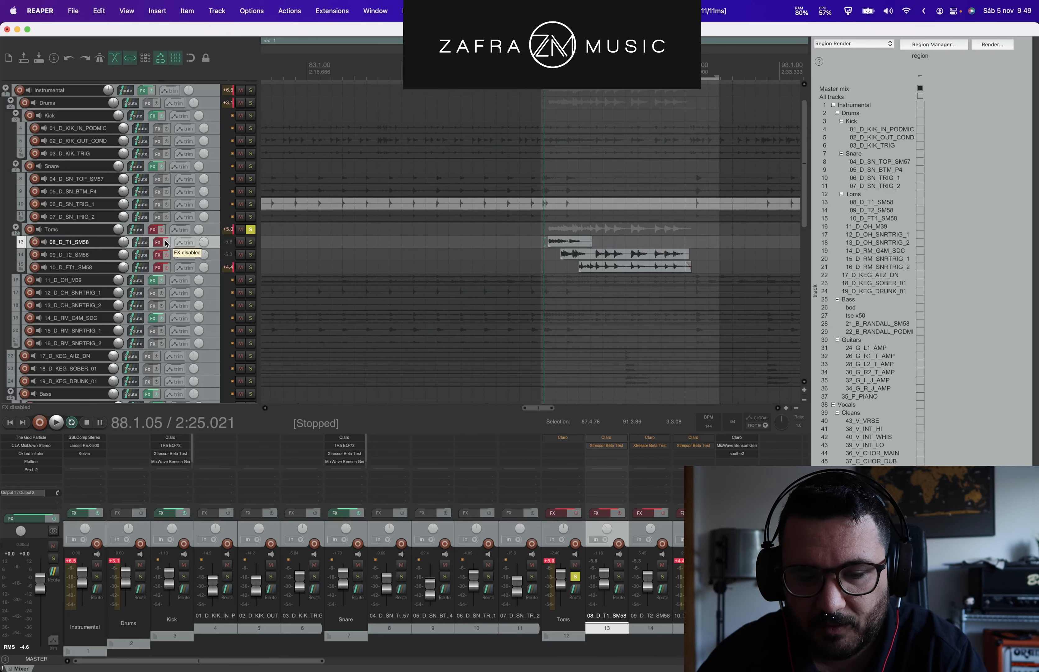
click(166, 243)
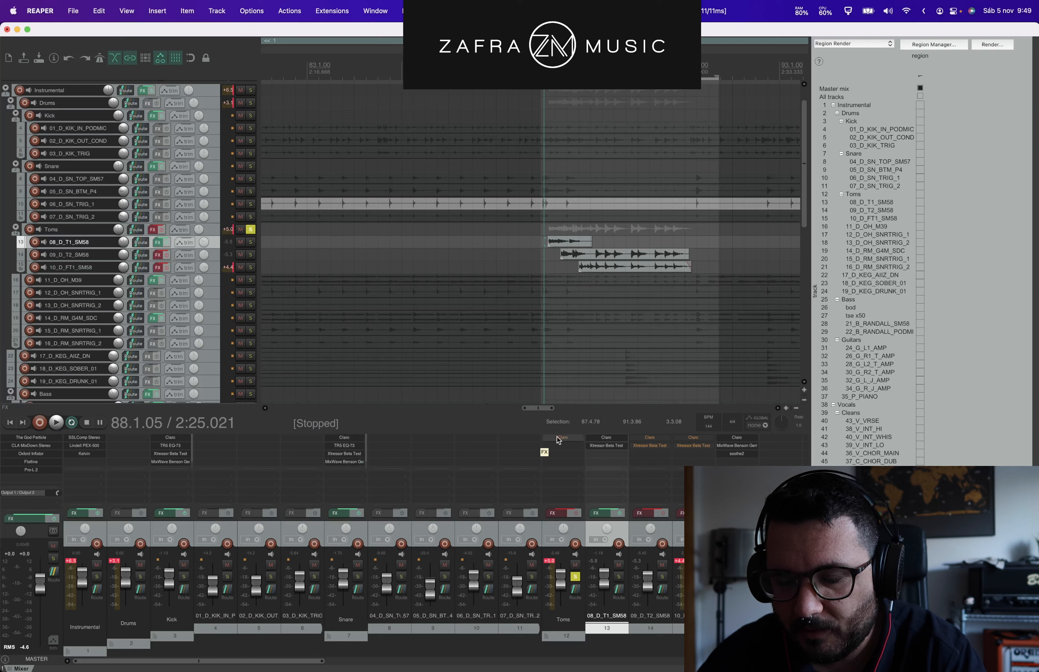
key(space)
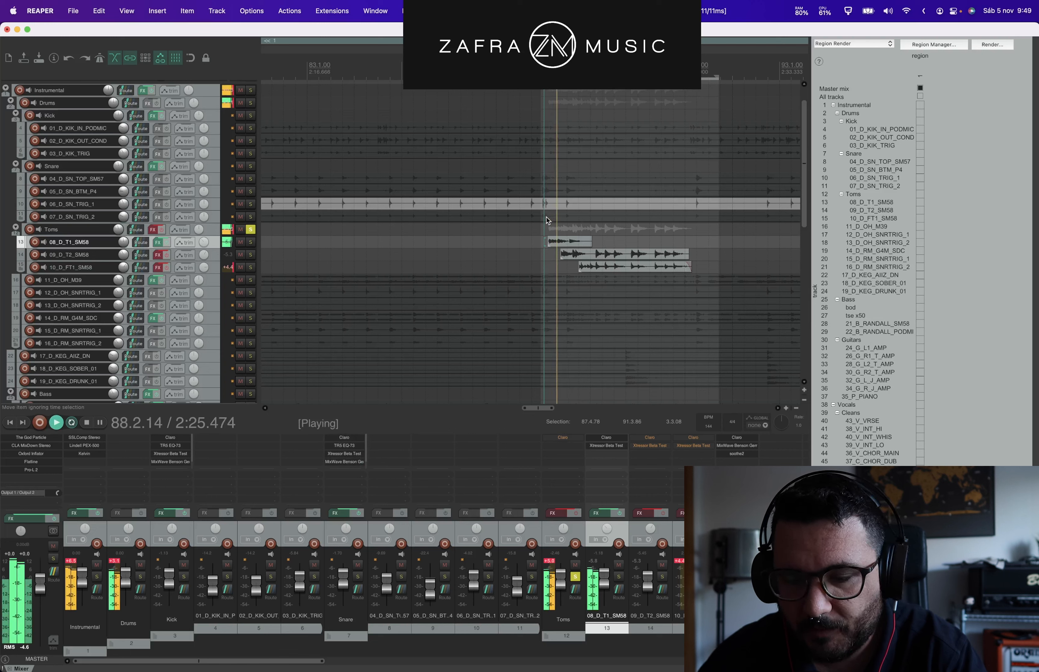
key(space)
key(space)
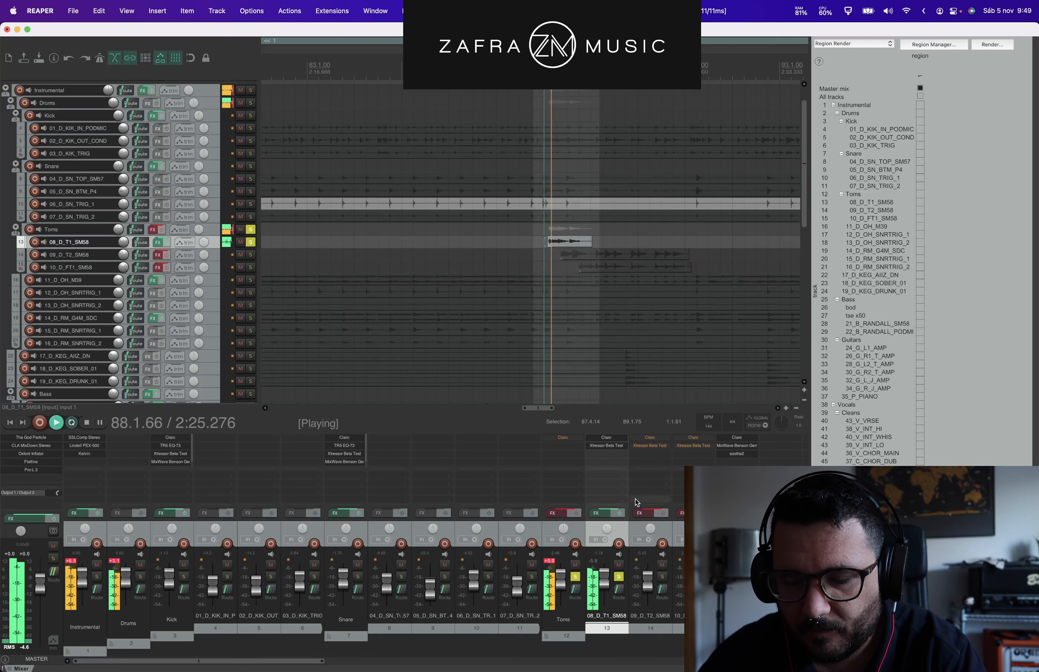
Step: Examine the low-mid, upper-mid, high-boost and high-cut bands in Claro on 08_D_T1_SM58, then close it
click(606, 438)
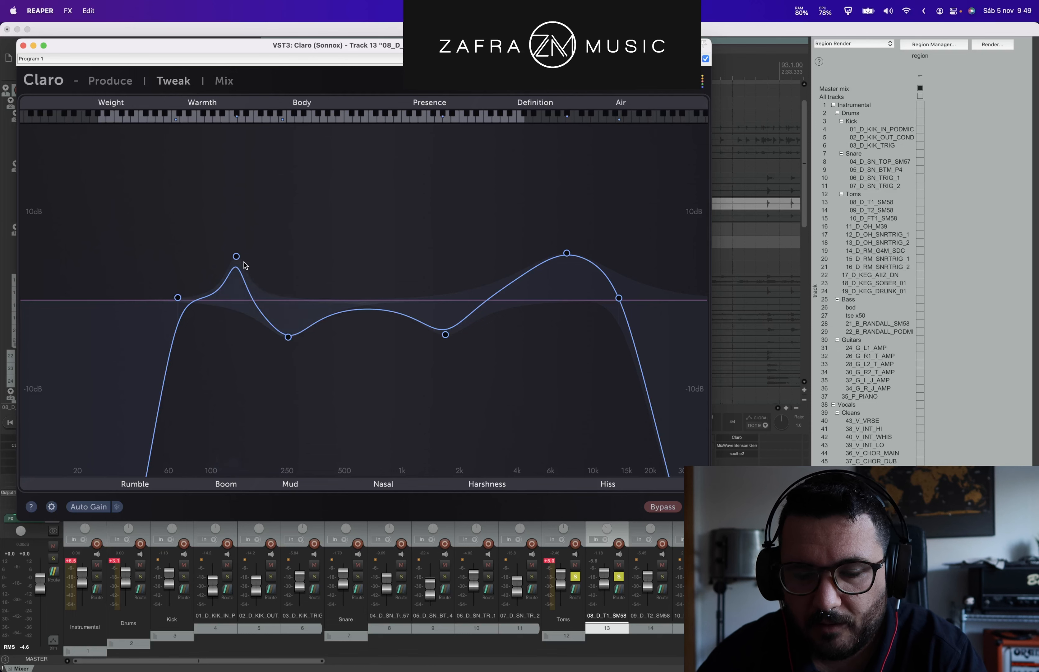
click(288, 337)
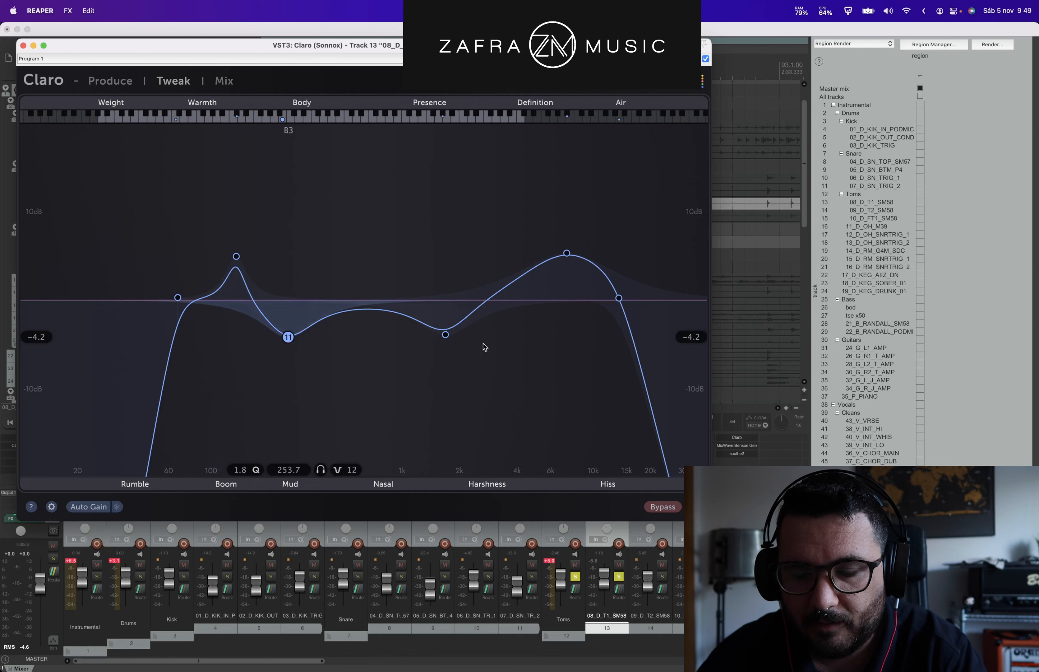
click(446, 334)
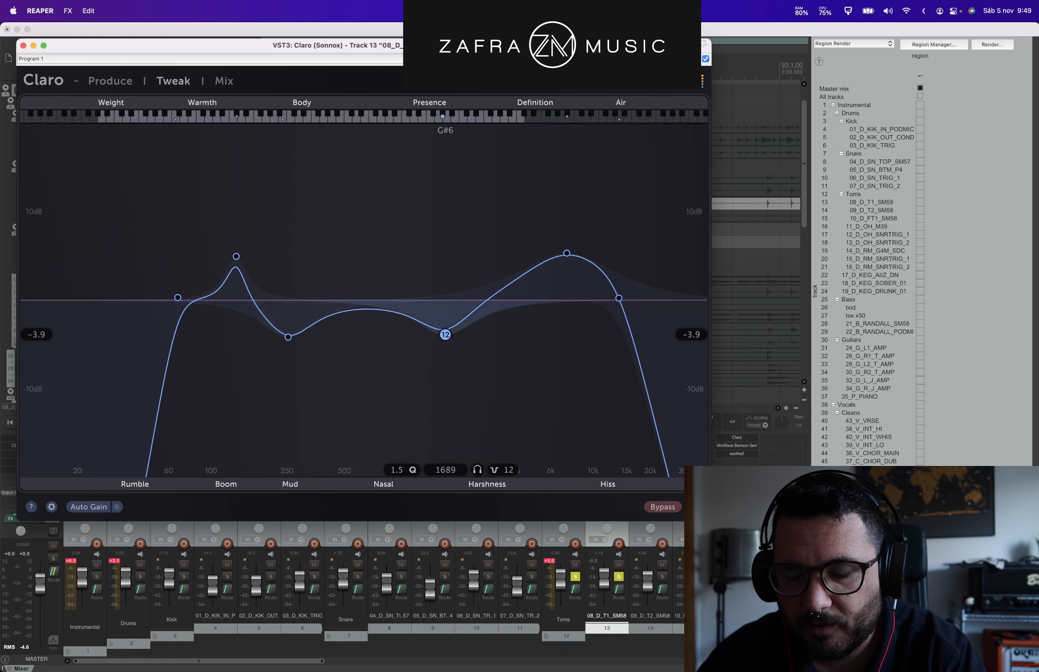
click(288, 337)
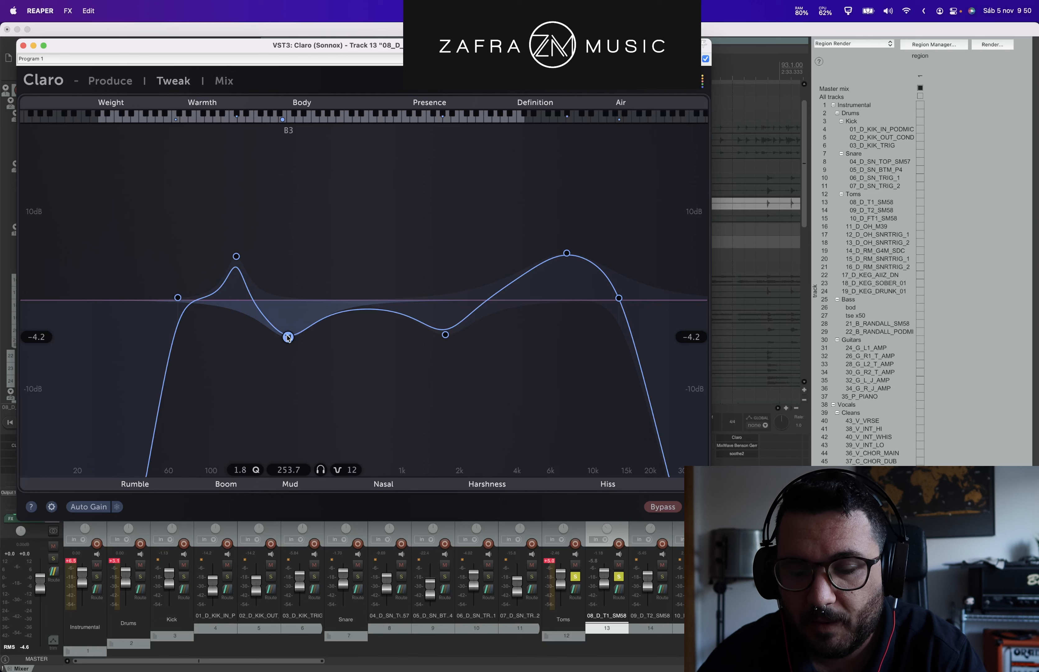
click(446, 335)
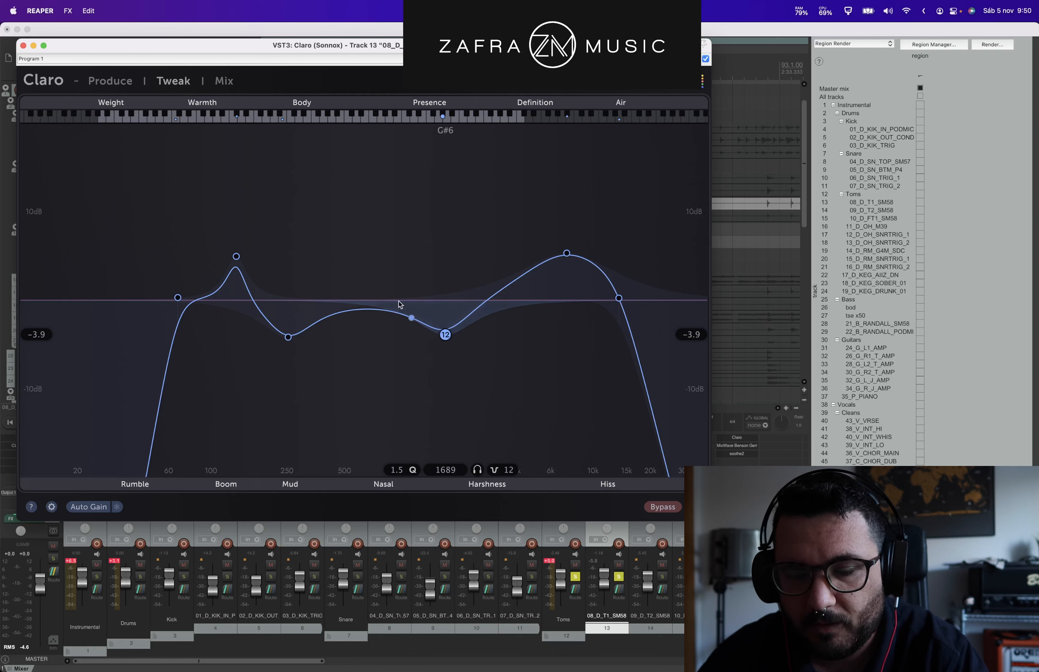
click(538, 263)
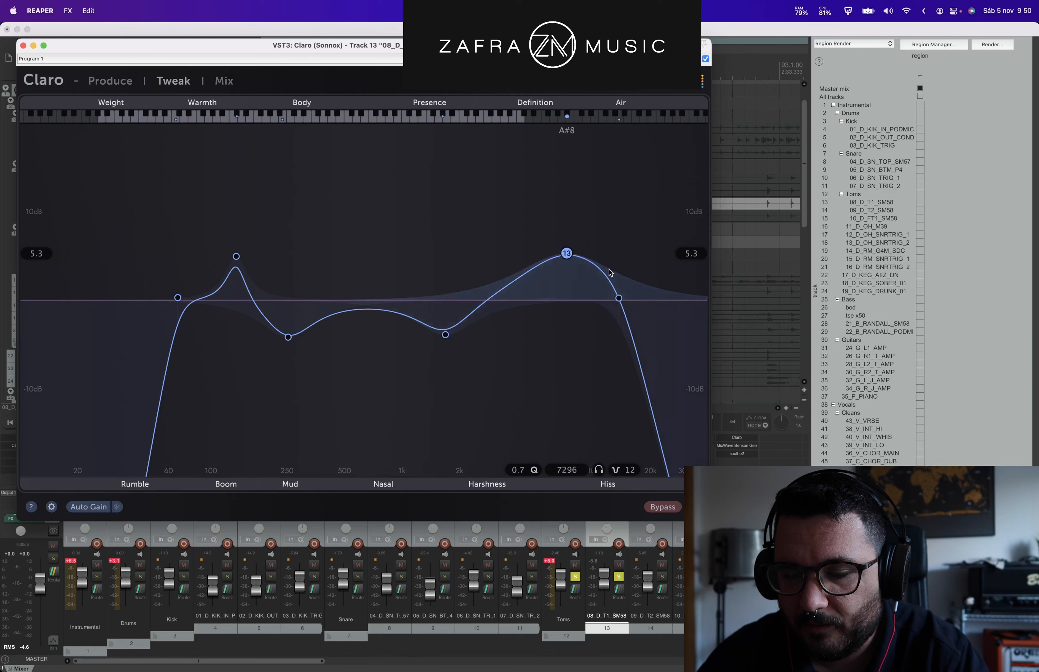
click(619, 300)
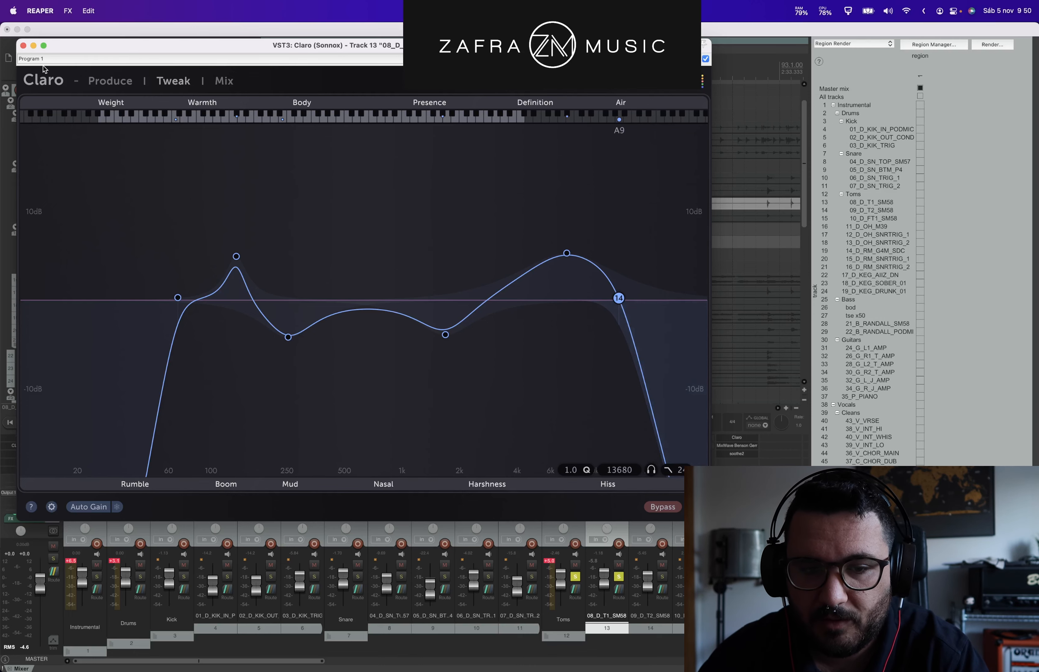
click(23, 45)
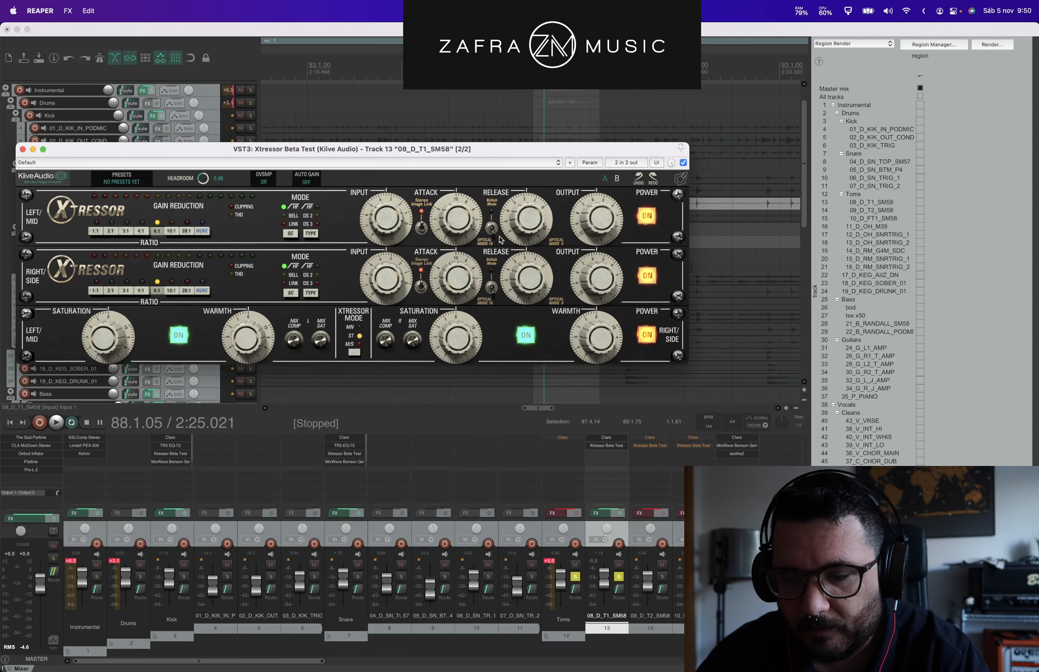
Step: Examine Xtressor's settings and metering on 08_D_T1_SM58 while playing the looped tom hits, and close the plug-in
click(482, 162)
click(482, 151)
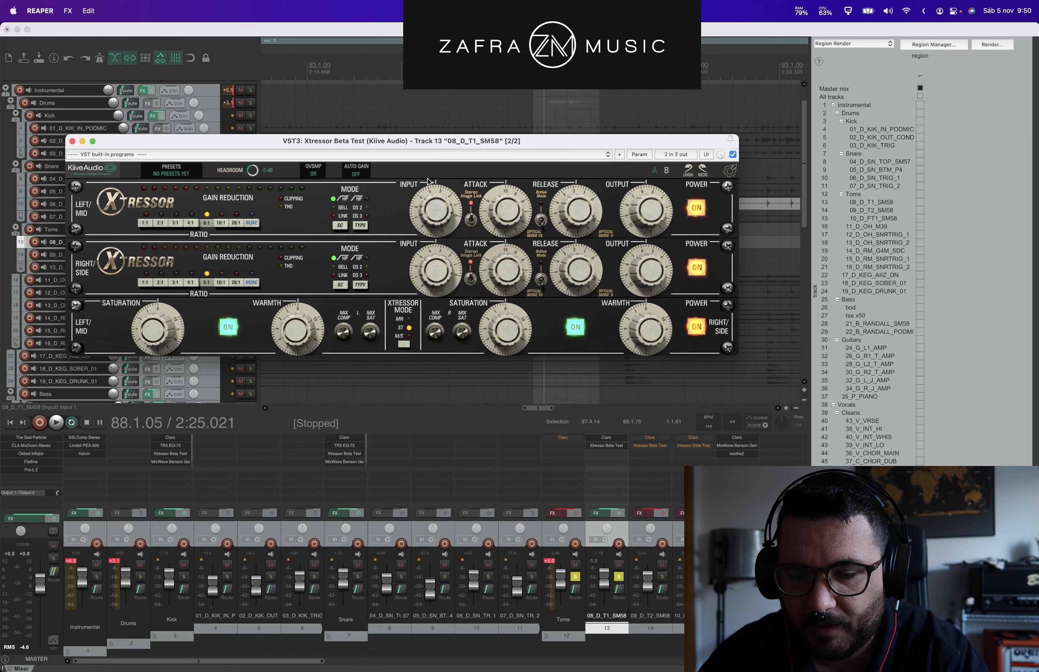
key(space)
key(space)
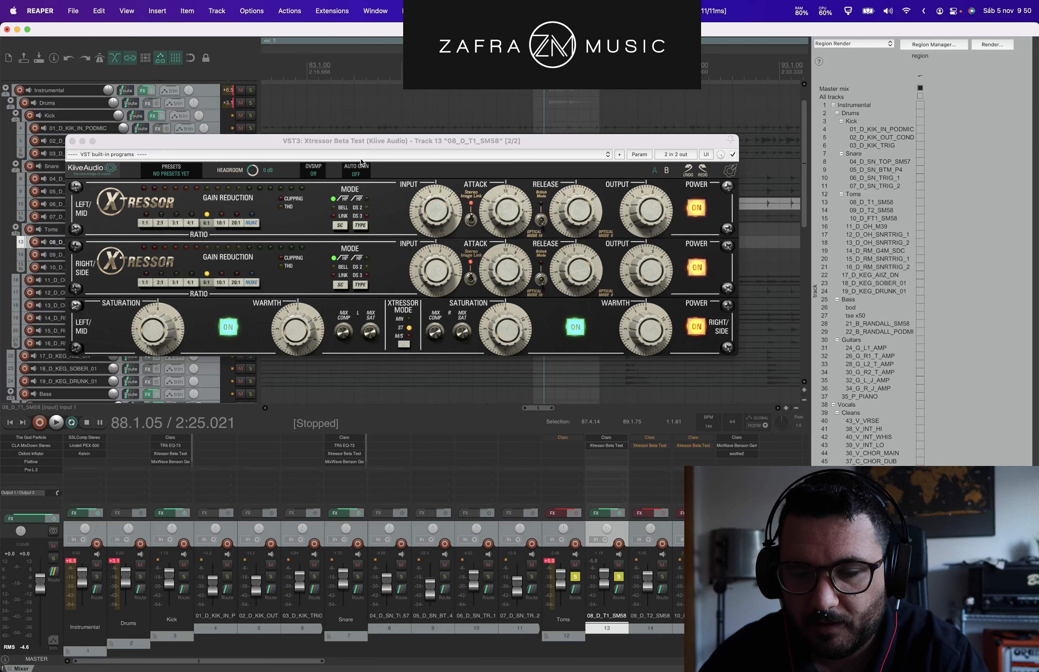
key(space)
key(space)
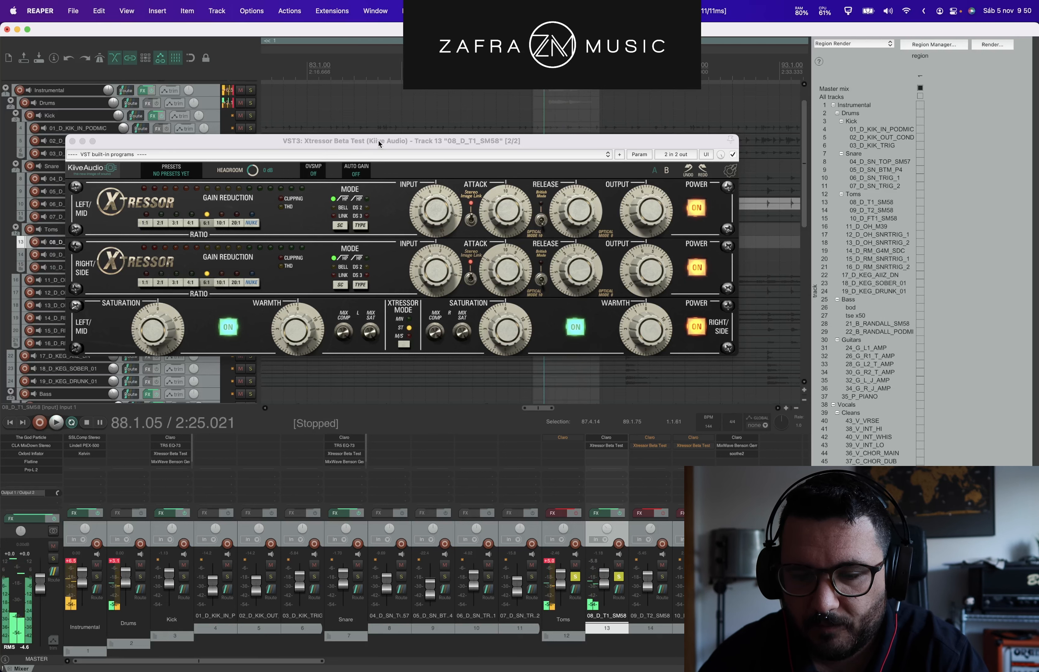
drag(378, 142, 448, 293)
key(space)
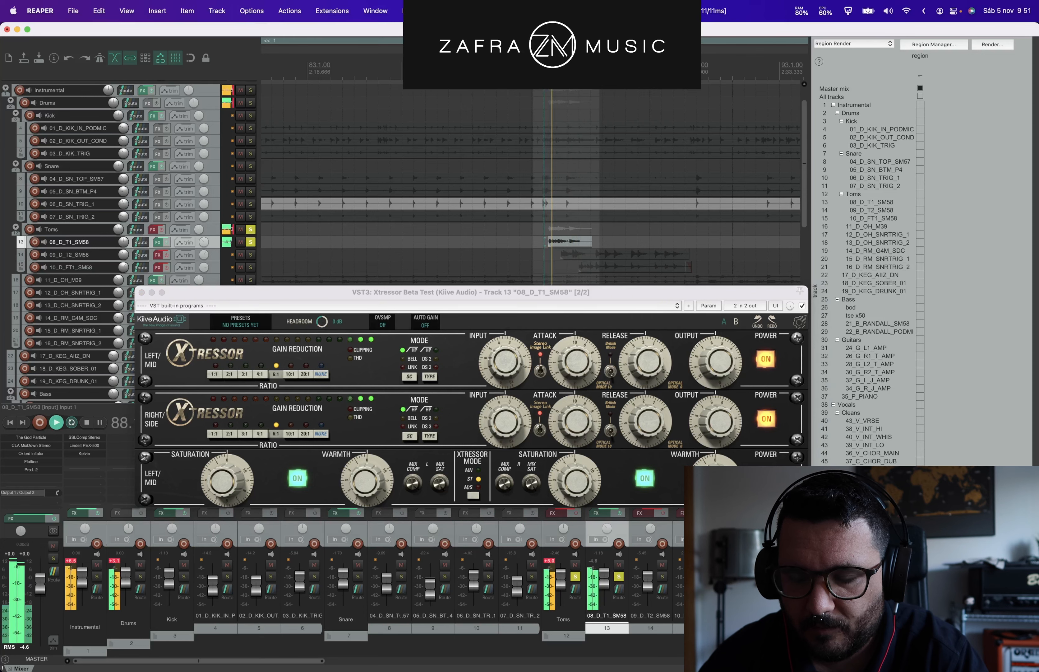
key(space)
click(141, 293)
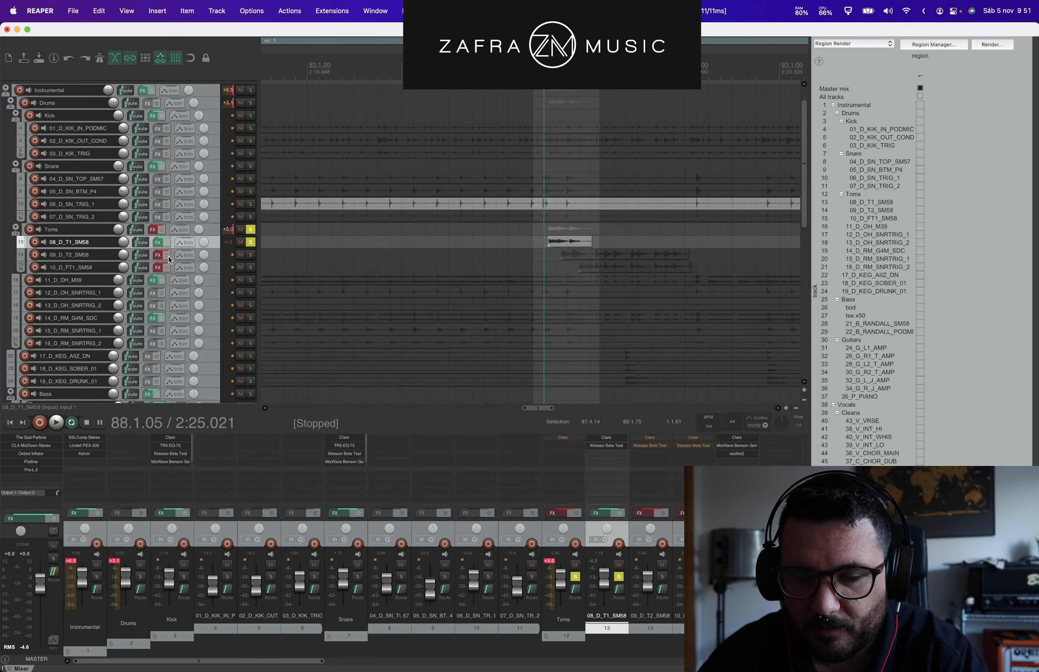
Step: Re-enable the effects on 09_D_T2_SM58 and 10_D_FT1_SM58, solo both with the first tom, and extend the playing loop to 91.1.72
click(168, 255)
click(168, 267)
key(space)
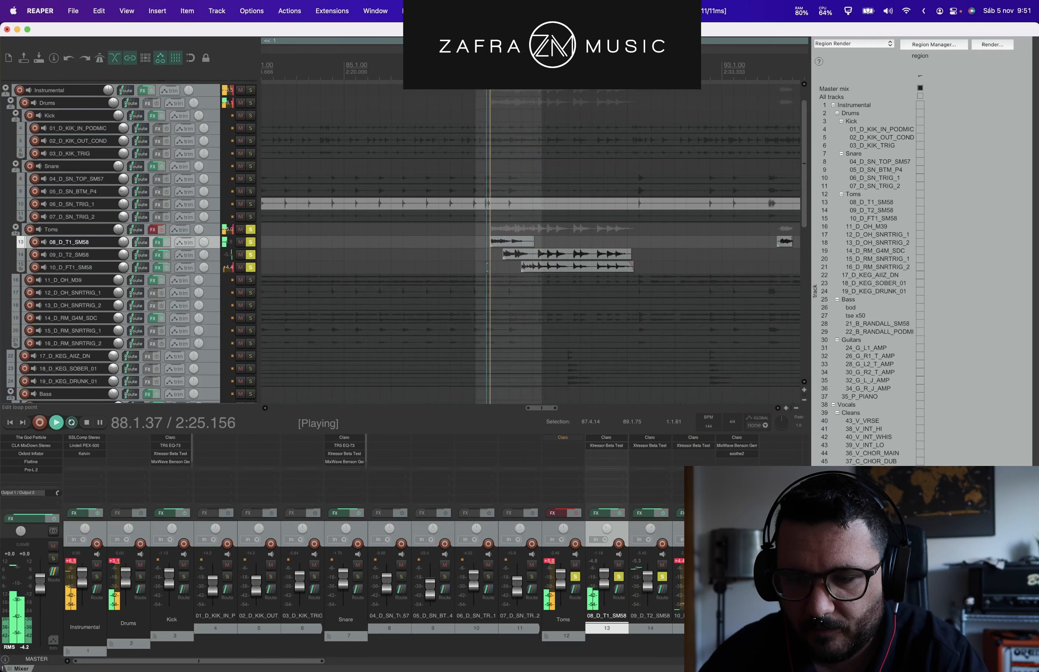
drag(542, 92, 635, 92)
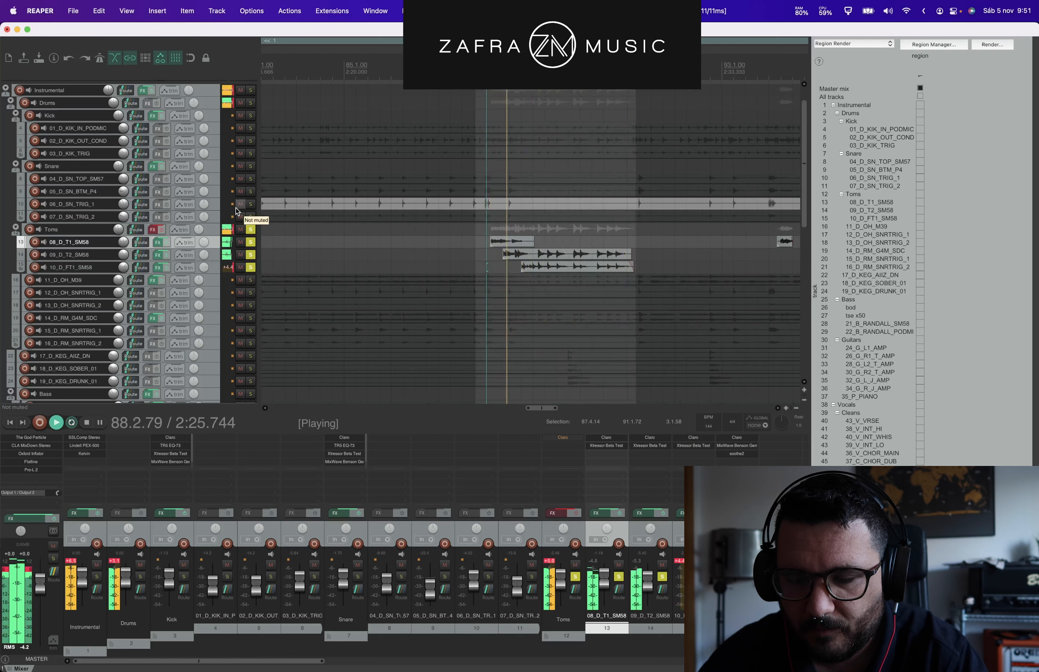
key(space)
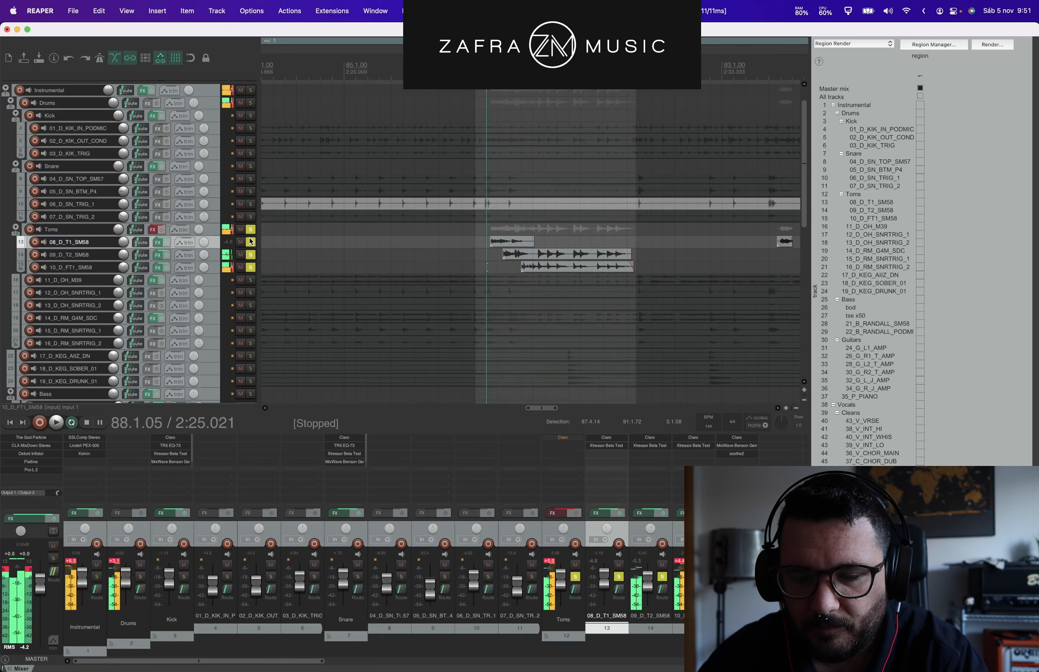
Step: Re-enable the Toms folder's effects with its Claro open, and solo only the folder instead of the individual tom tracks
click(251, 242)
click(162, 229)
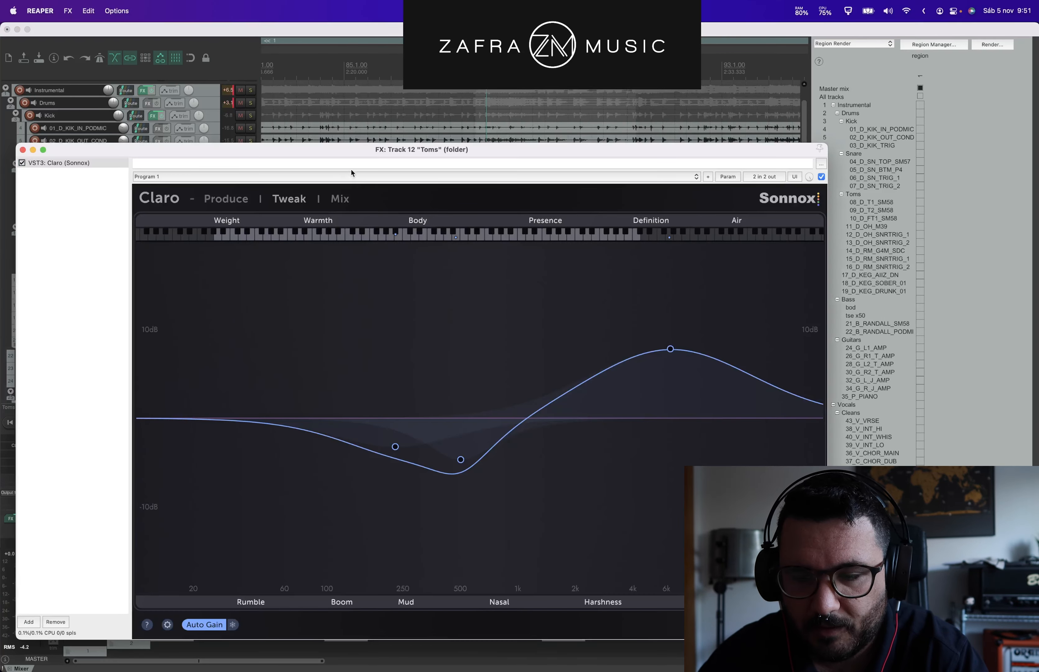
drag(196, 150, 224, 150)
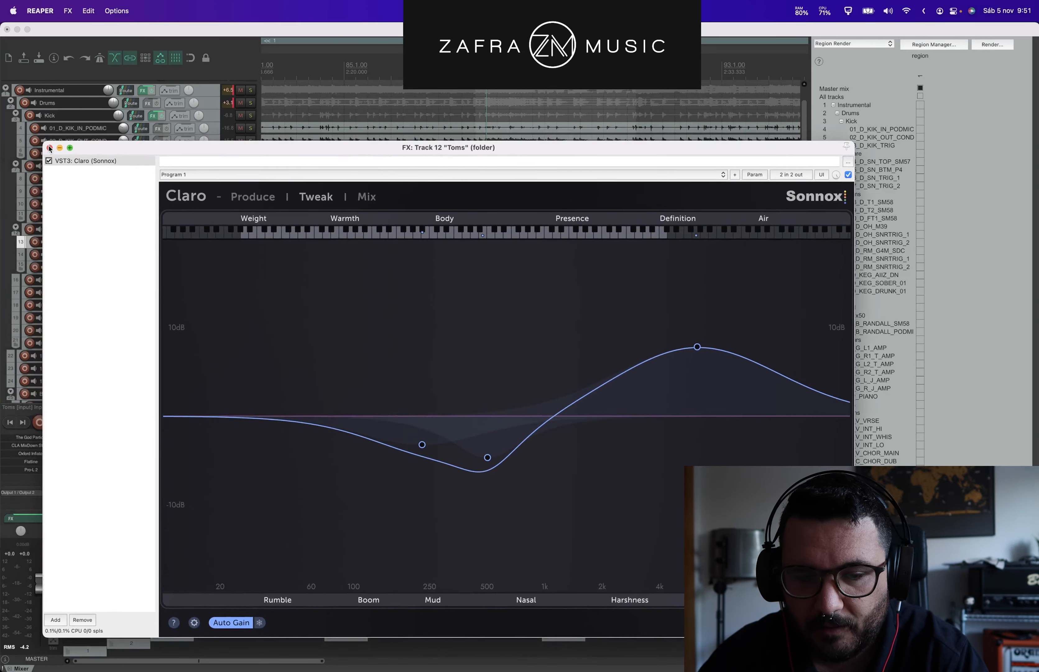
drag(49, 149, 138, 391)
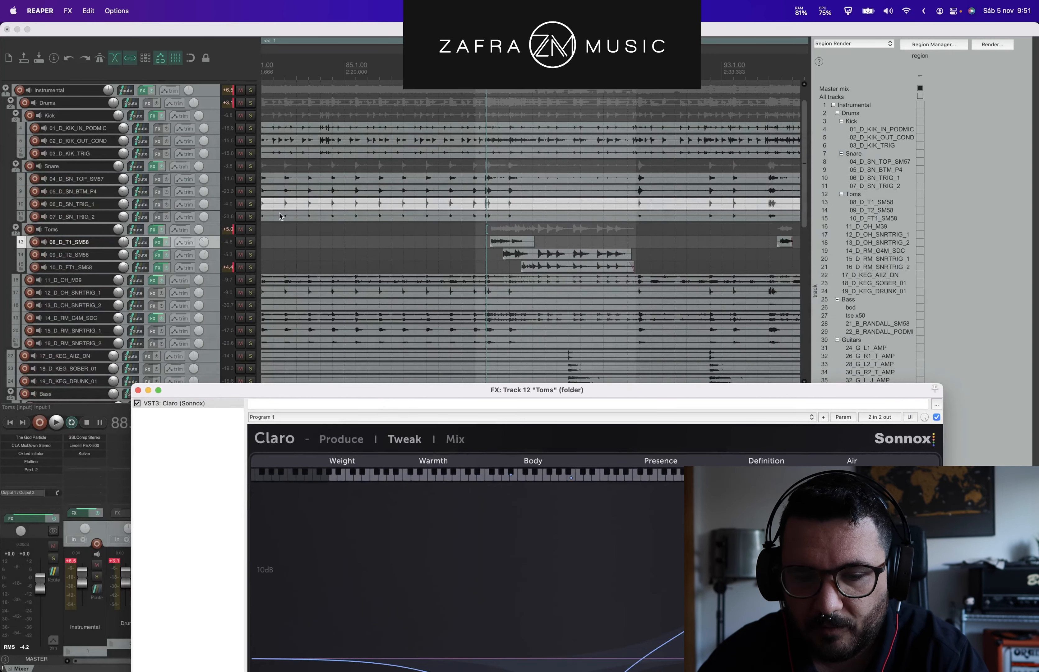
click(251, 229)
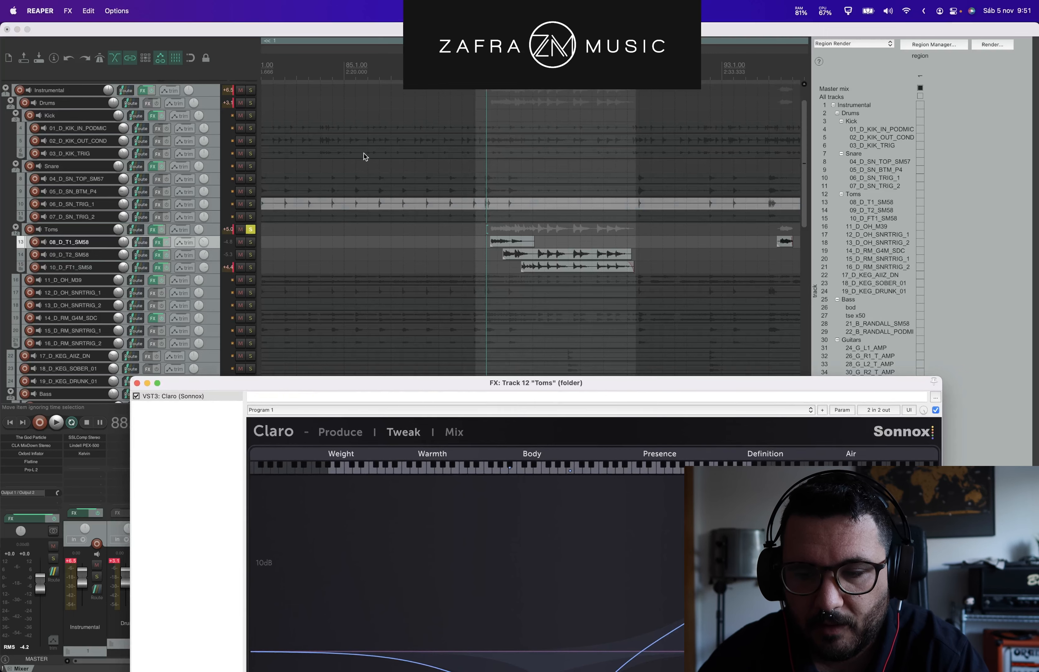
Step: Examine the Claro curve on the Toms folder while playing the looped tom fill
drag(393, 382, 367, 213)
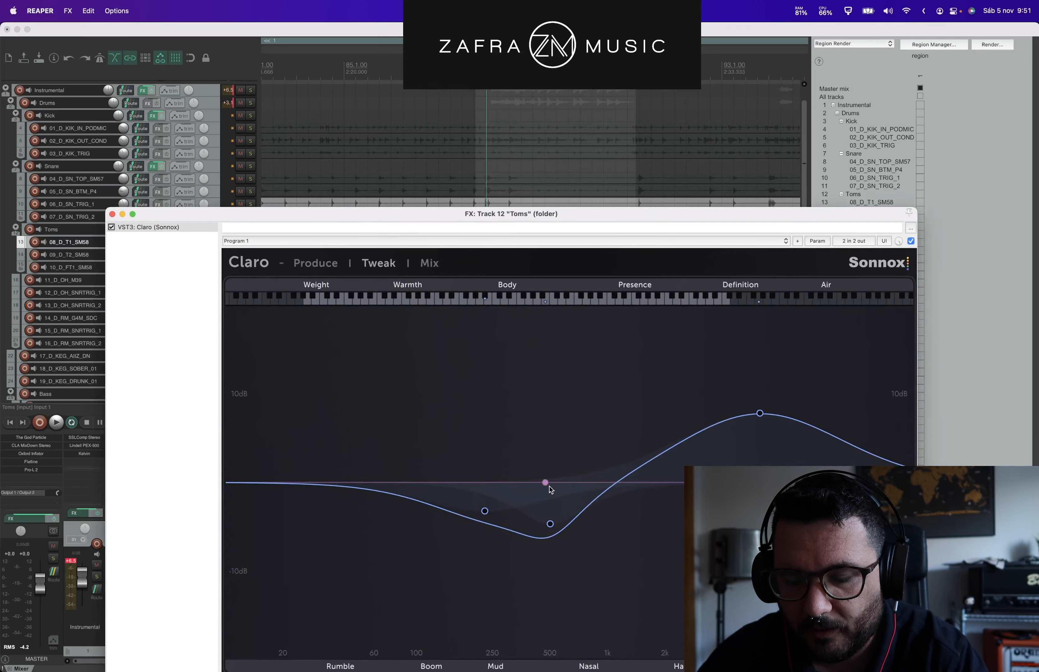
drag(505, 213, 514, 311)
key(space)
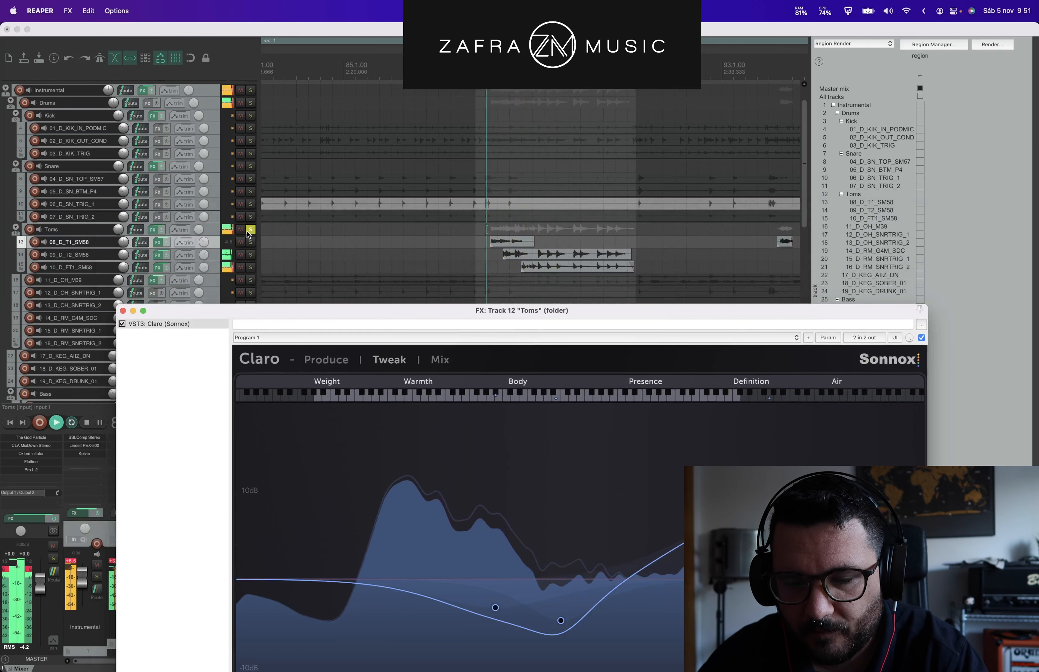
key(space)
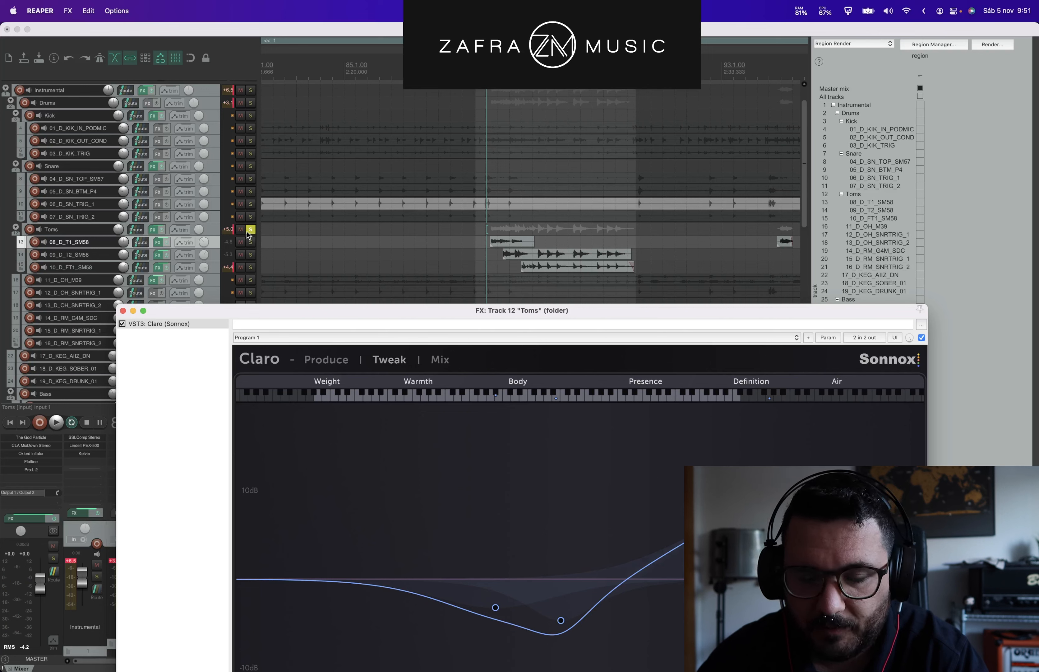
key(space)
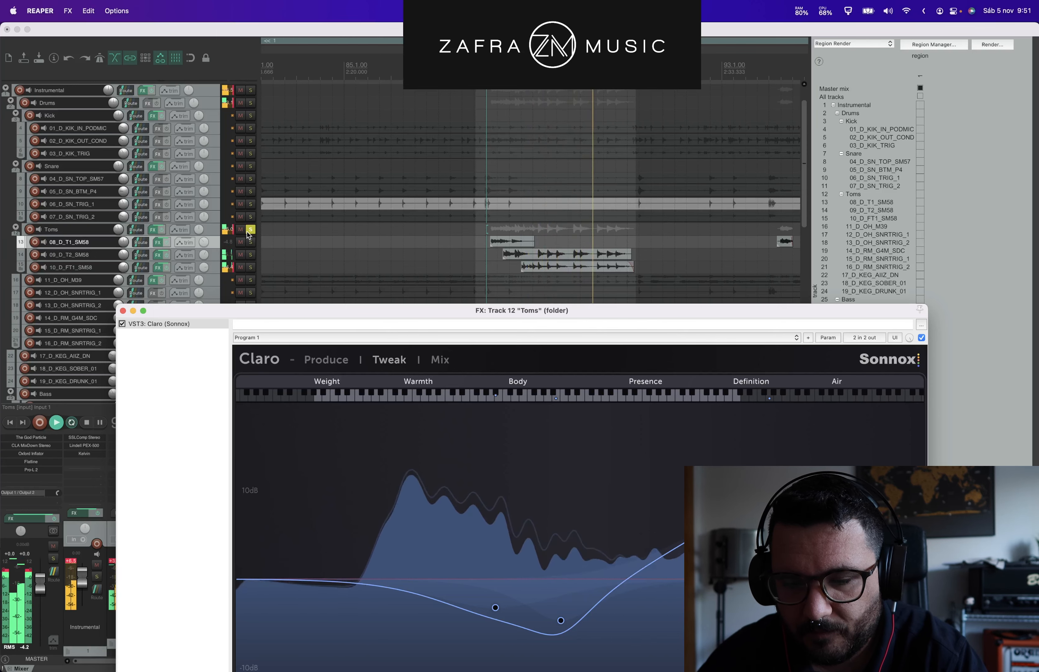
Step: Unsolo the Toms folder, compare its effects bypassed and enabled during playback with the other tracks, and close Claro
click(248, 231)
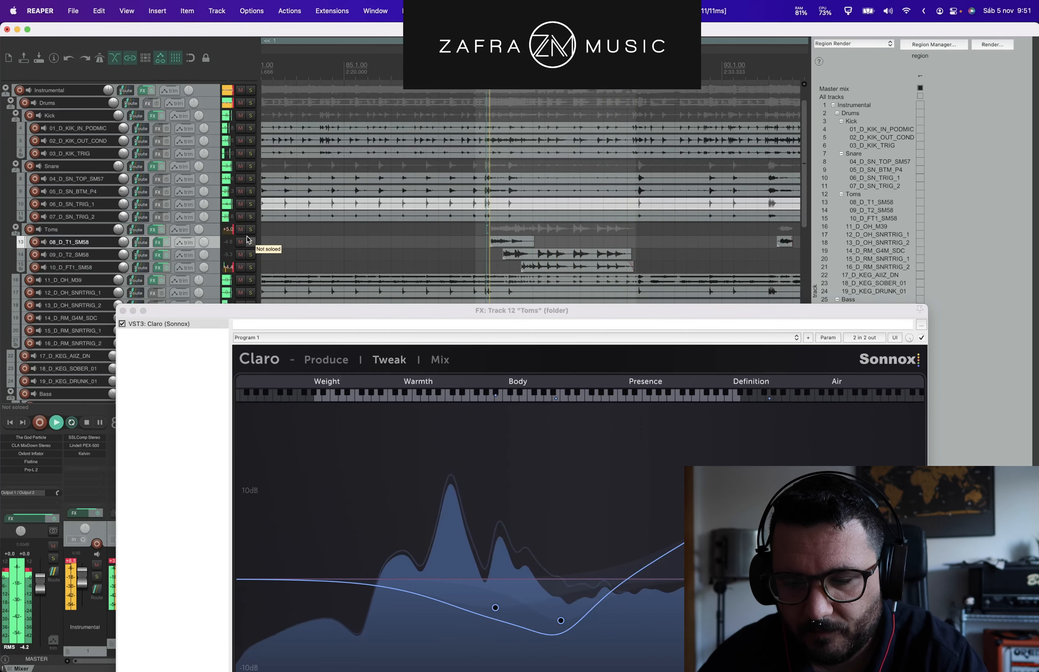
click(161, 233)
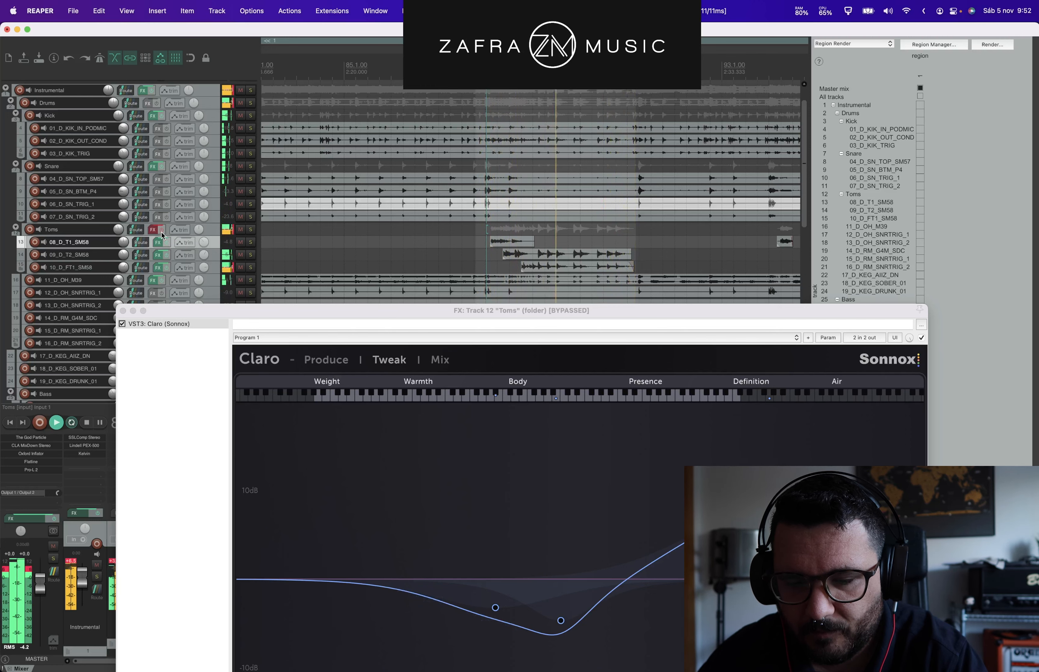
click(162, 234)
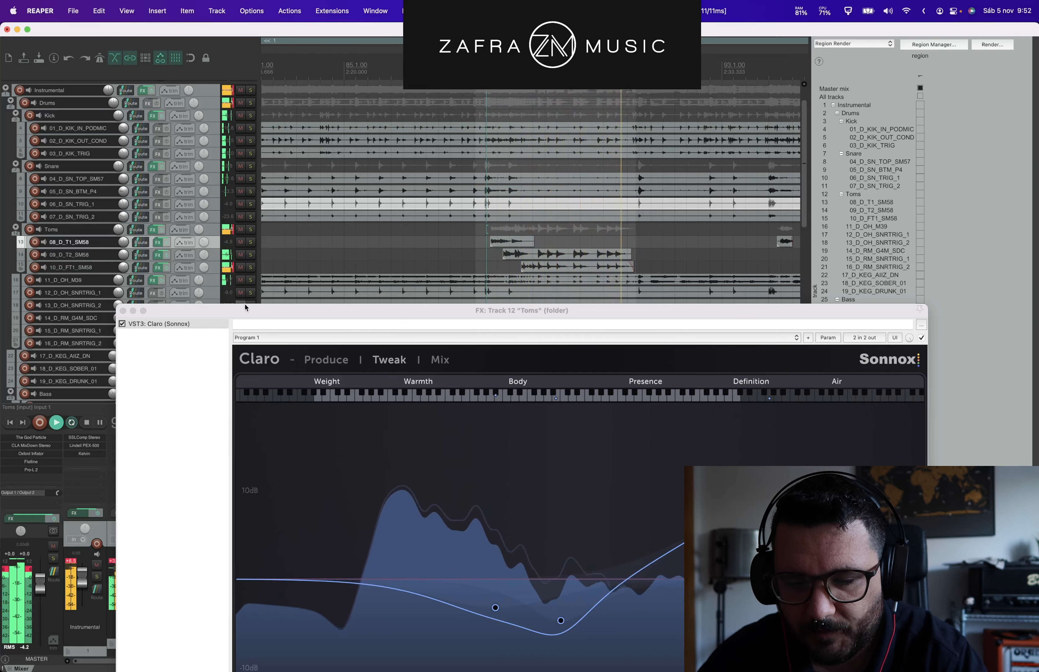
key(space)
click(123, 311)
Step: Solo the overhead track 11_D_OH_M39 and play its part of the loop
scroll(203, 183, down, 4)
click(250, 179)
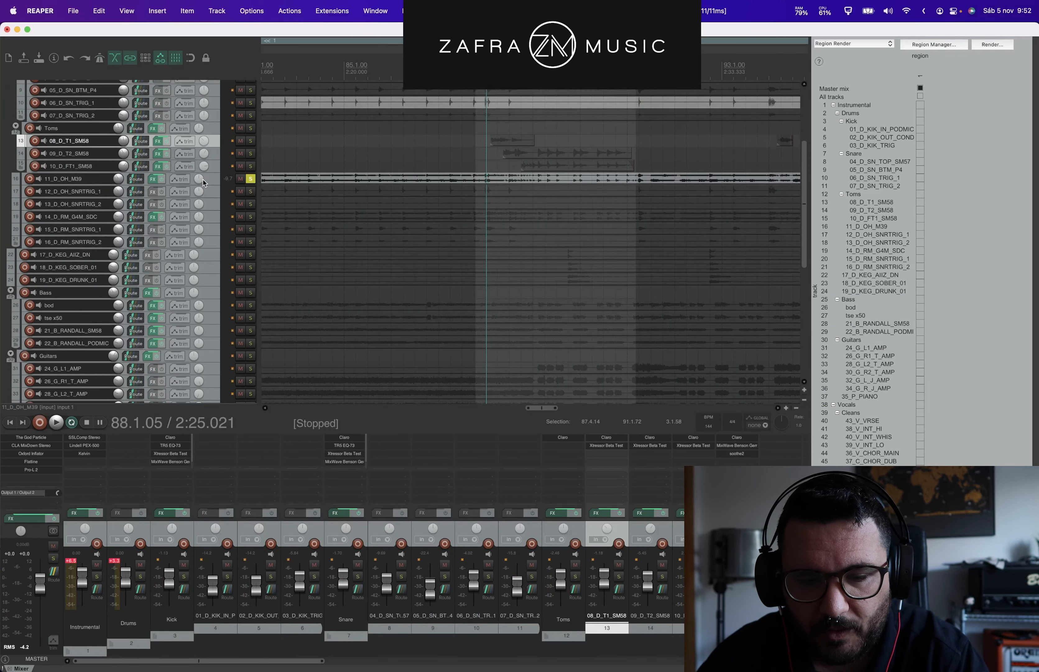
key(space)
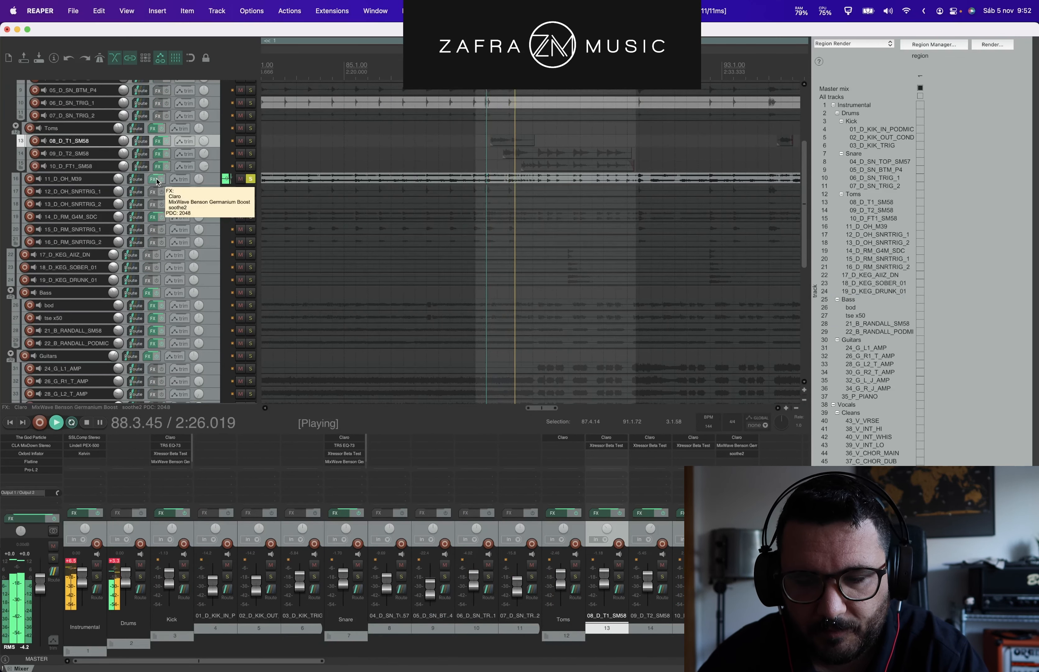
key(space)
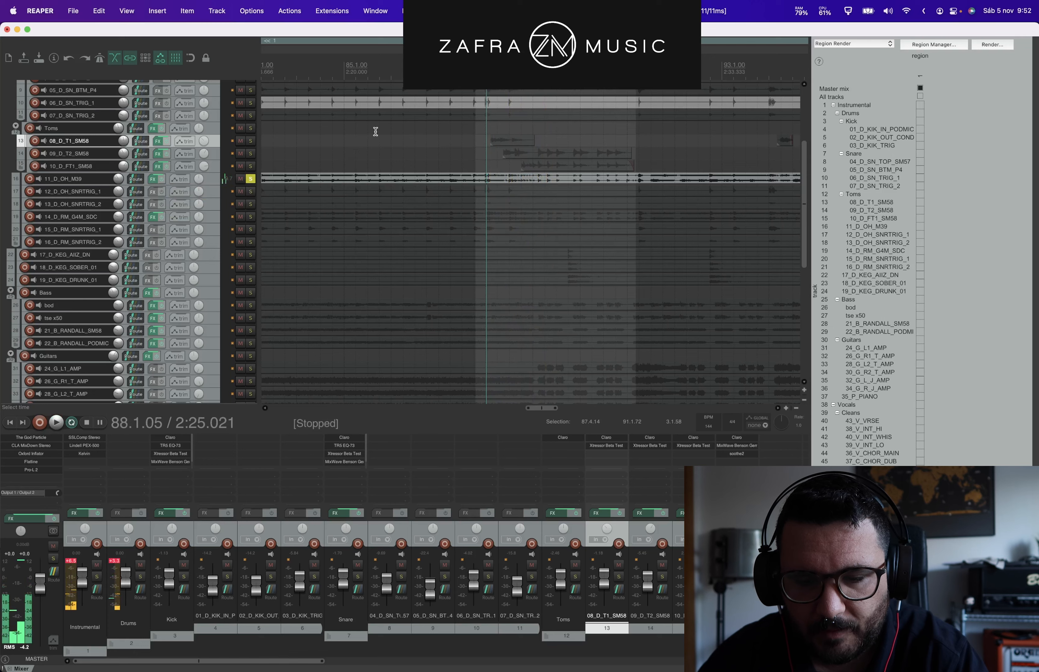
Step: Play the soloed overheads from 71.3.17 and compare them with their effects bypassed and enabled
scroll(439, 160, down, 5)
click(401, 73)
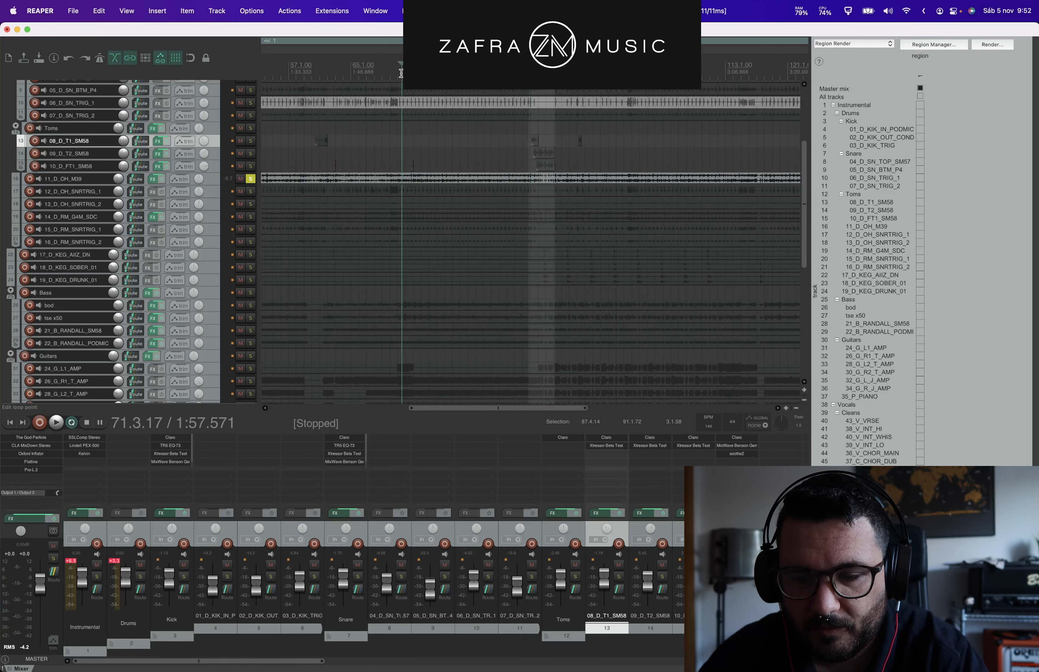
key(space)
click(162, 180)
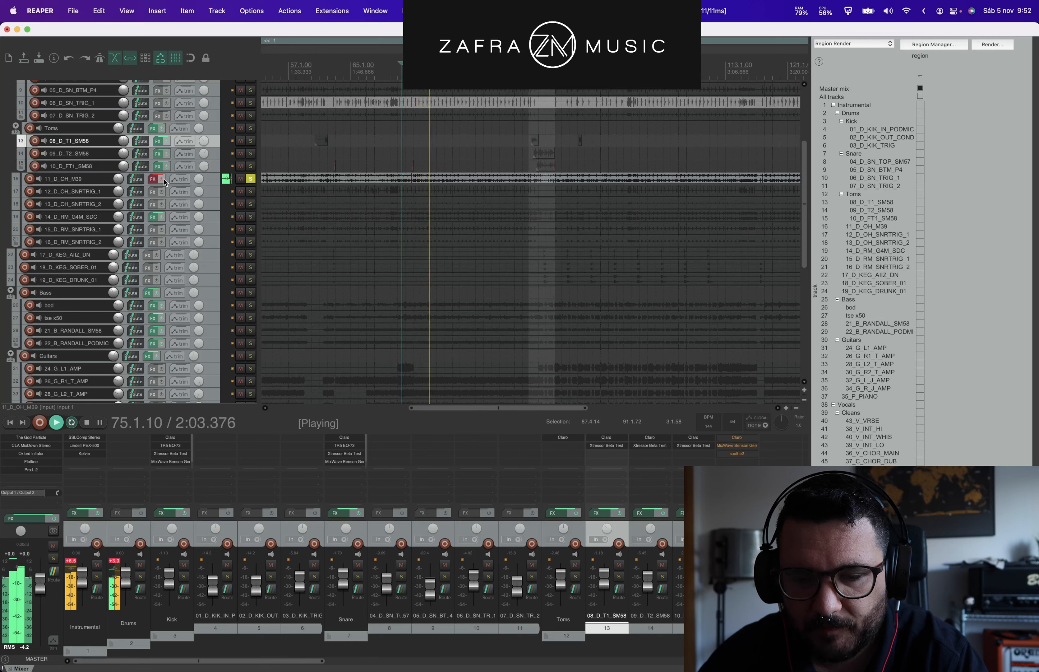
click(164, 181)
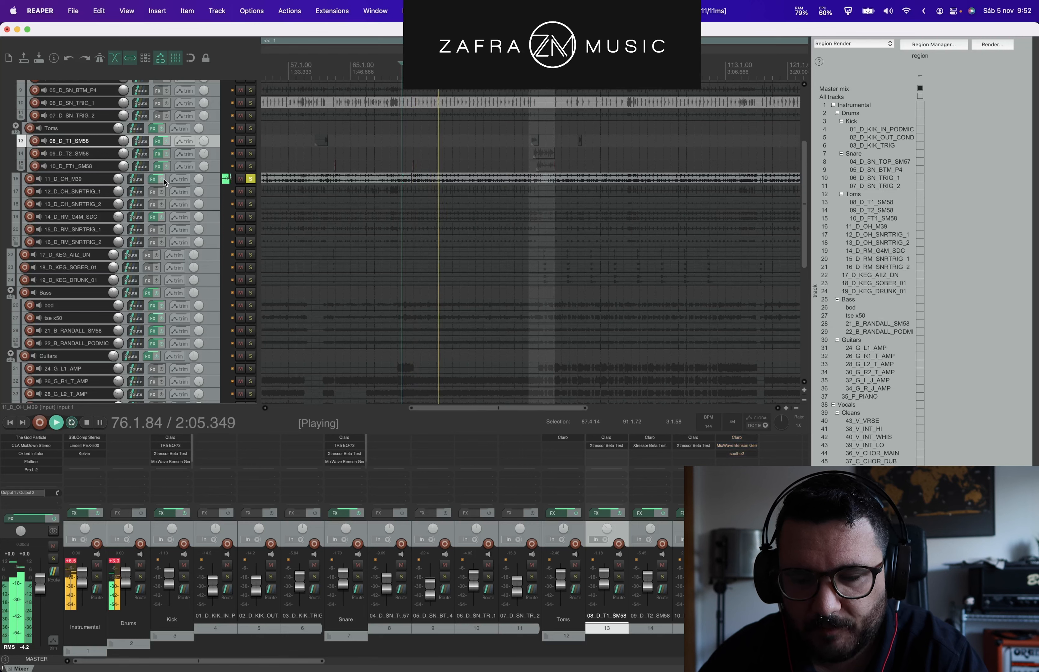
key(space)
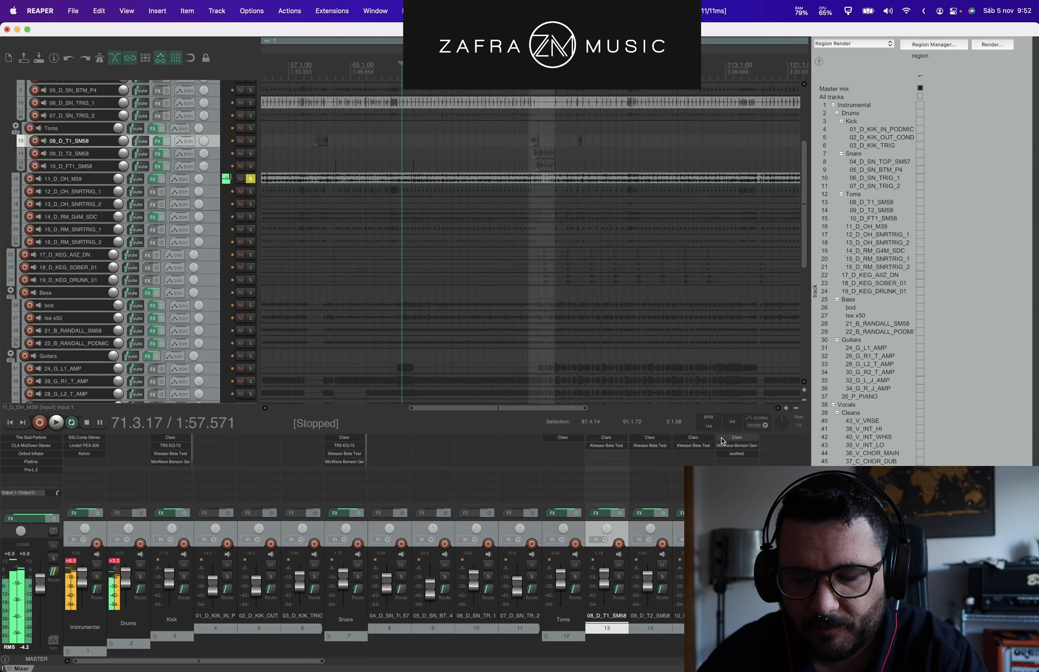
Step: Examine the low-mid and upper-mid bands and the high shelf in Claro on 11_D_OH_M39, and close it
click(722, 441)
drag(468, 47, 599, 143)
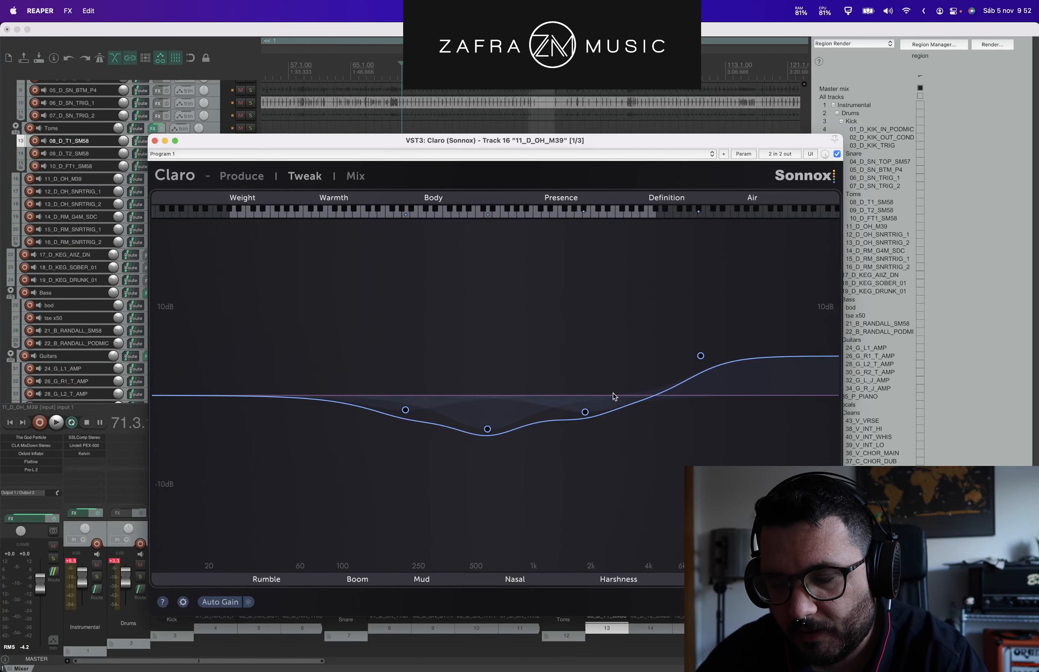
click(155, 142)
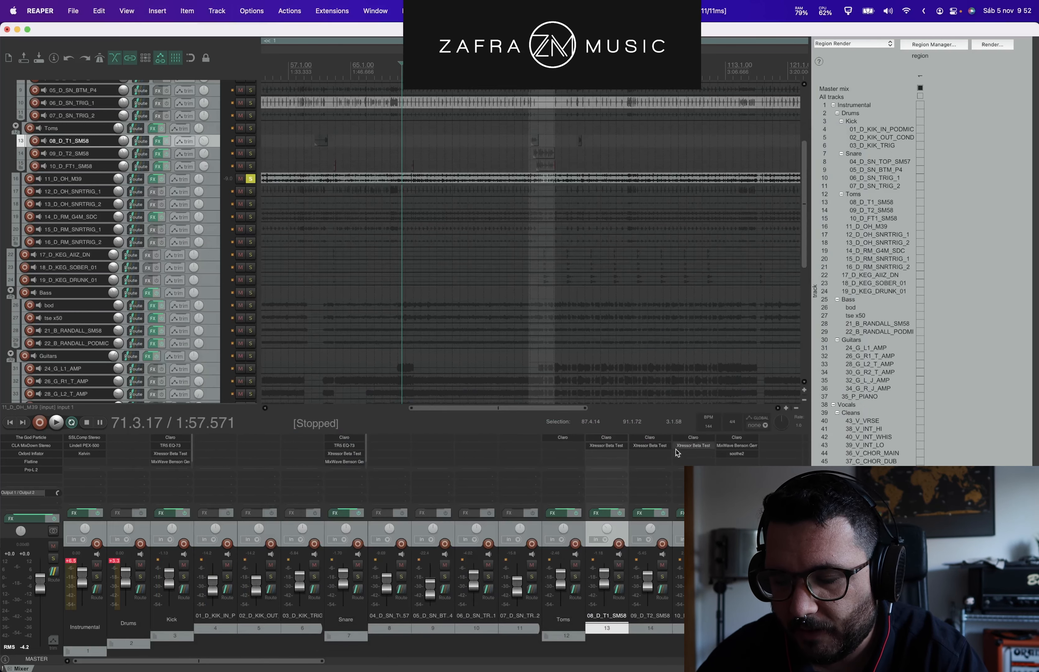
Step: Examine the boost, input and mix settings of MixWave Benson Germanium Boost on 11_D_OH_M39, and close it
click(737, 446)
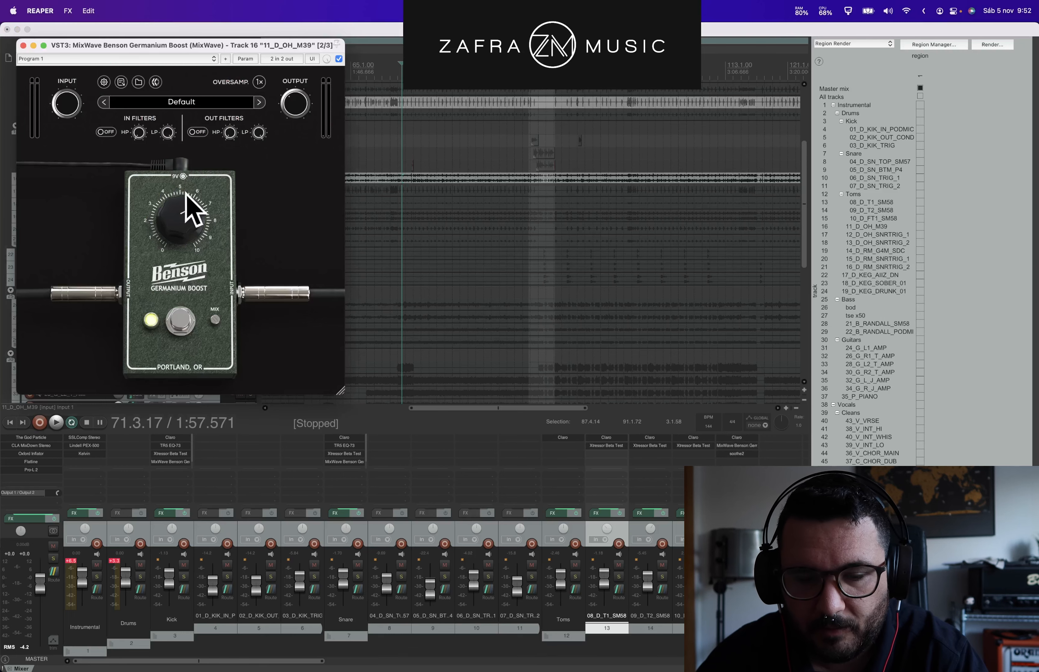
drag(171, 47, 301, 178)
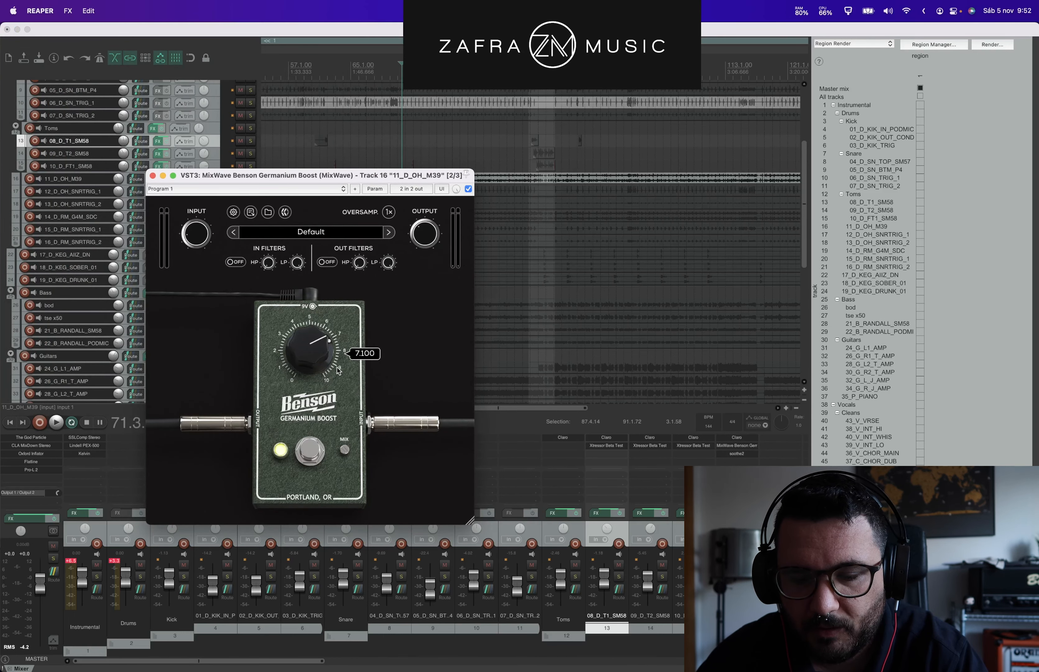
mouse_move(195, 243)
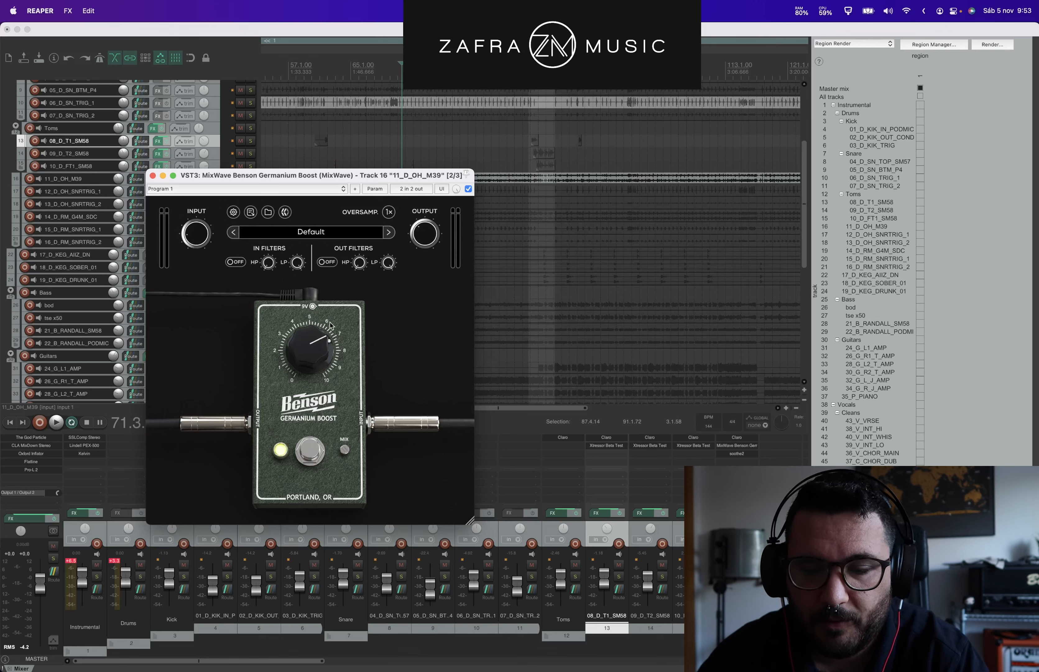
mouse_move(342, 354)
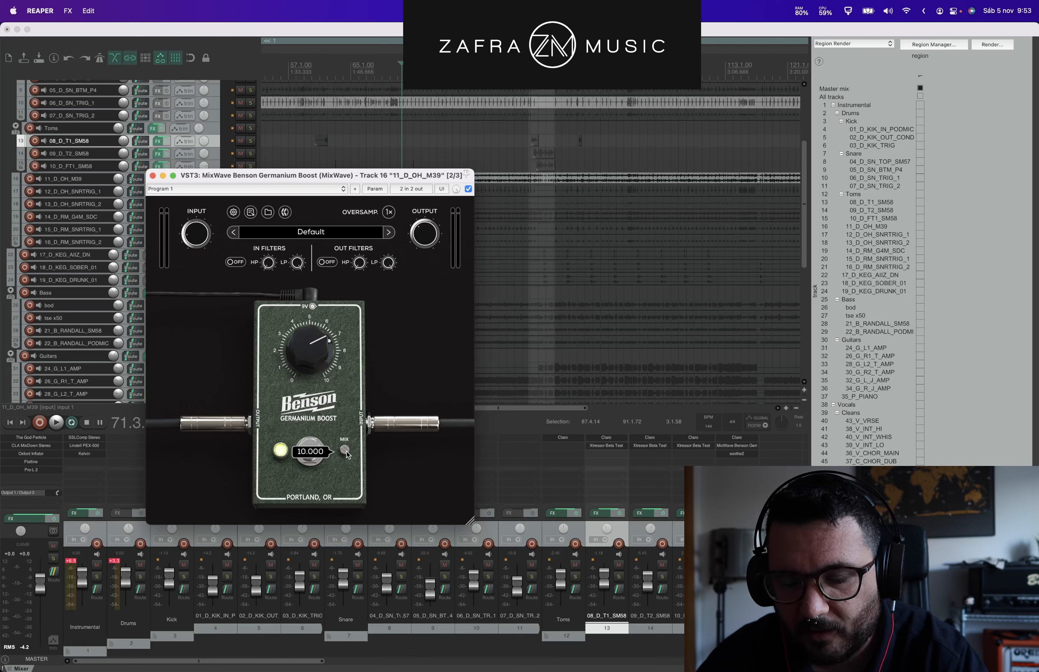
mouse_move(347, 456)
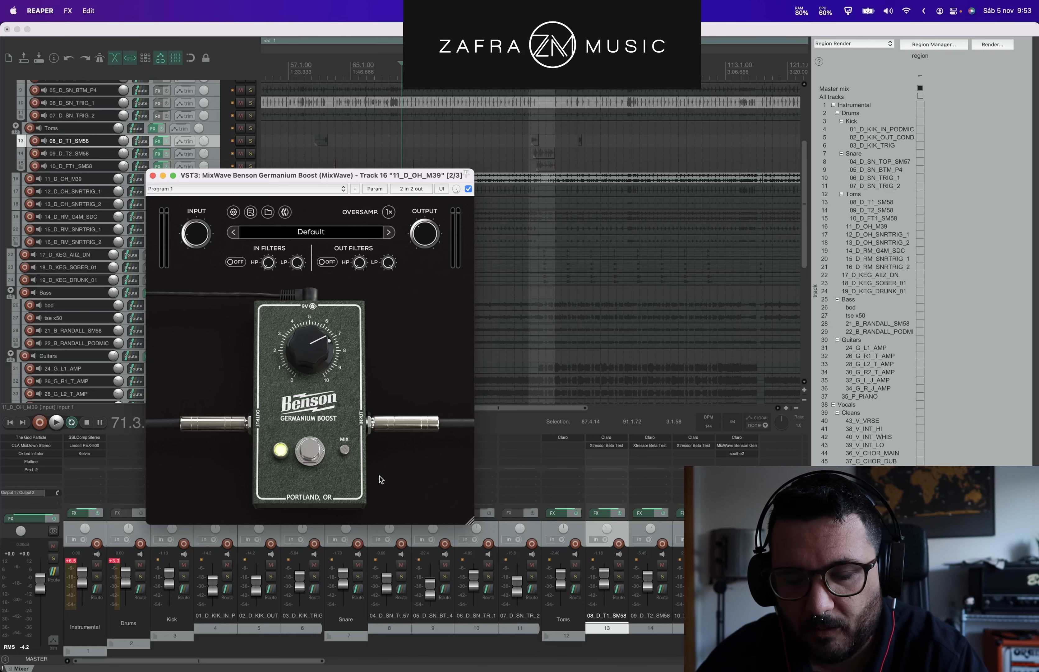
click(152, 176)
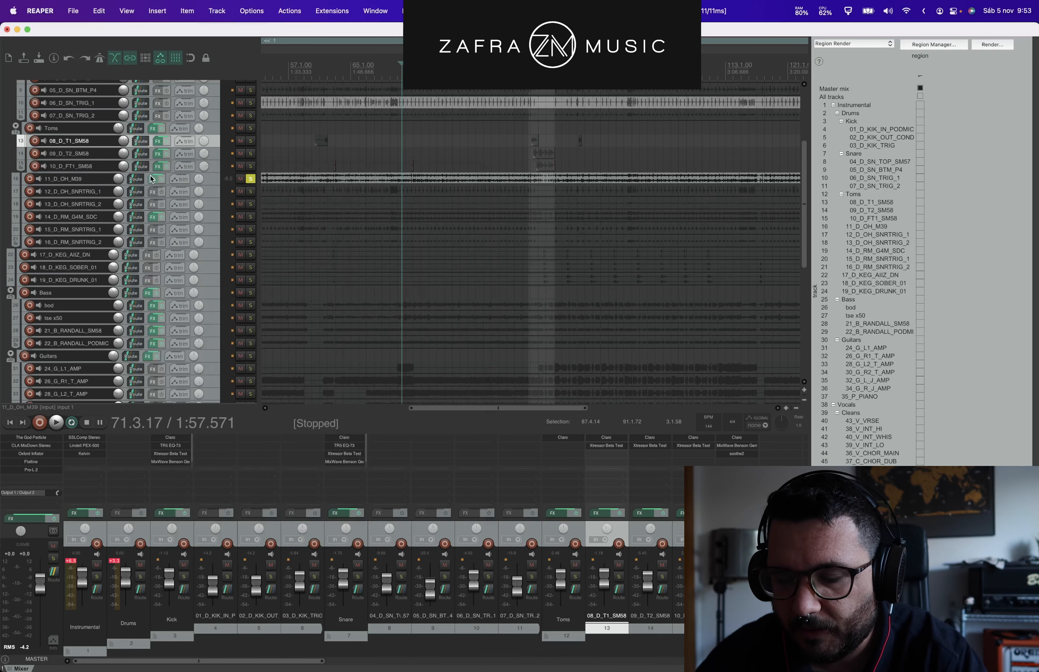
Step: Play the overheads through soothe2 on 11_D_OH_M39, monitor its delta signal briefly, and close the plug-in
click(725, 455)
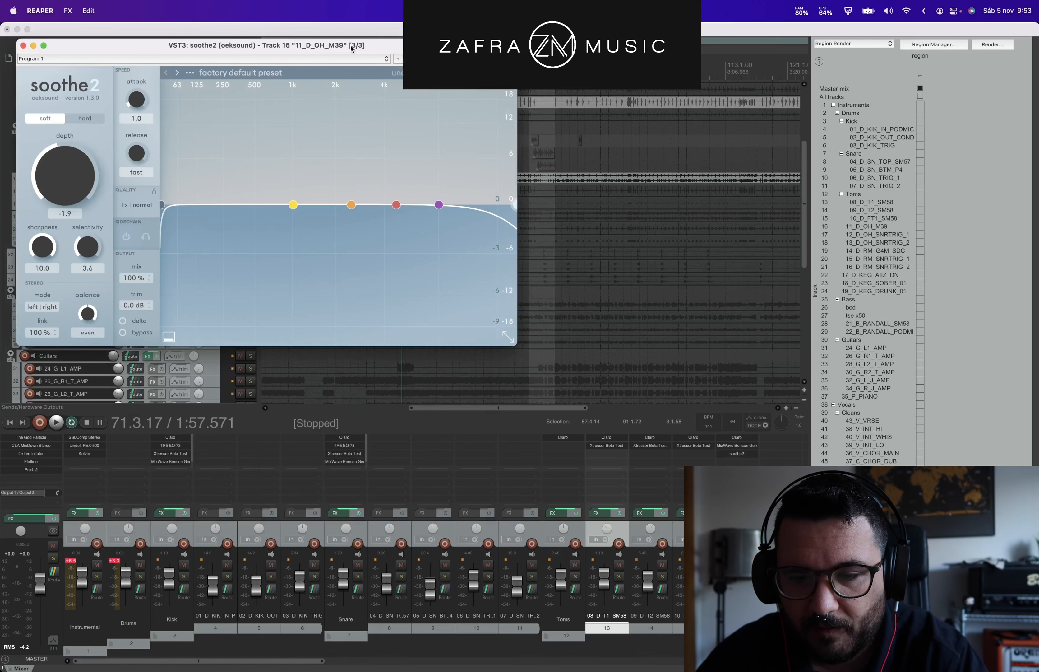
drag(346, 42, 550, 299)
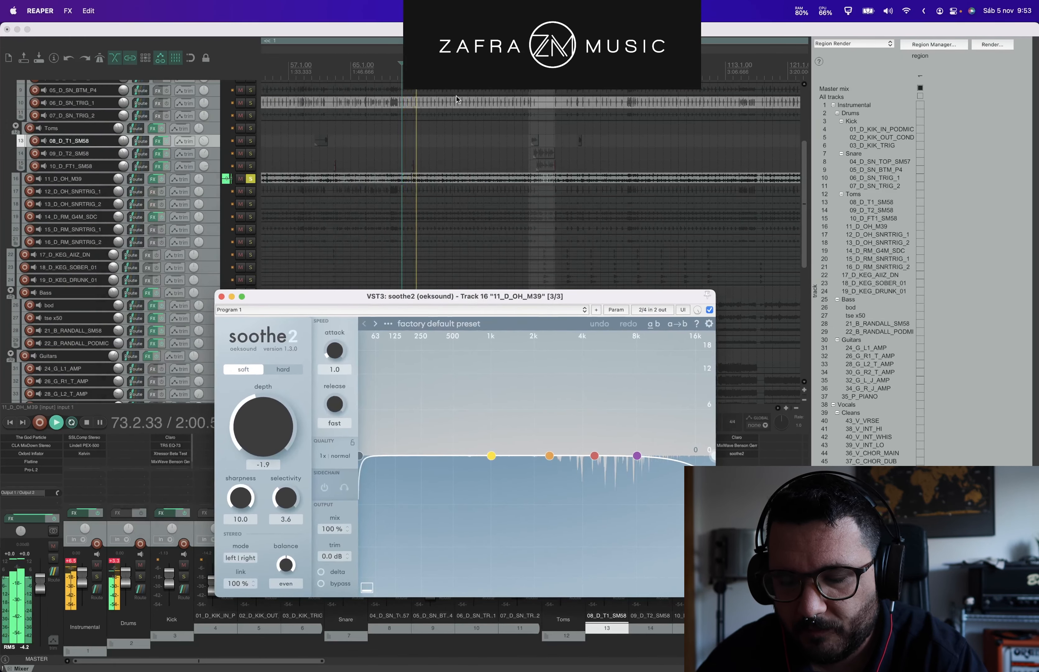
click(321, 571)
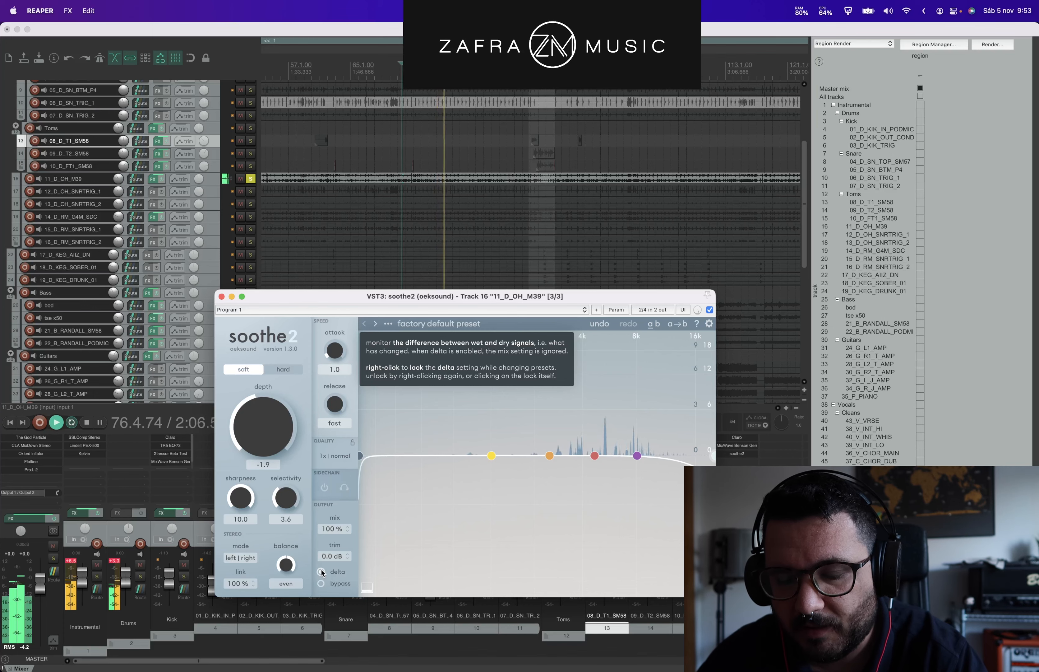
click(321, 572)
key(space)
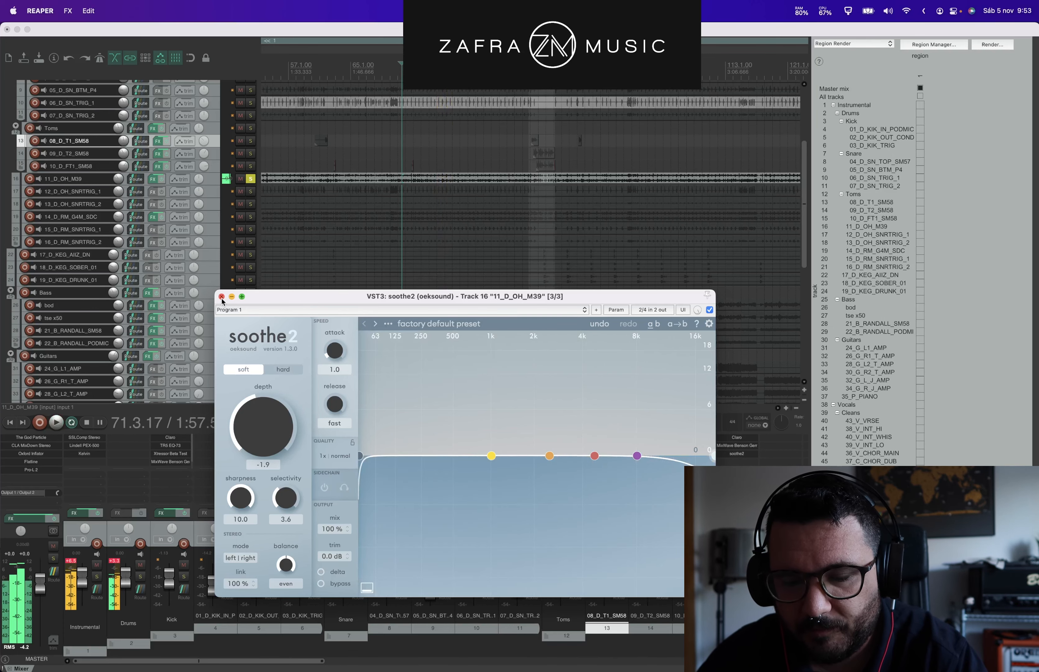
Step: Solo 12_D_OH_SNRTRIG_1 and 13_D_OH_SNRTRIG_2 together and play them from around bar 32
drag(251, 192, 251, 204)
scroll(415, 211, down, 5)
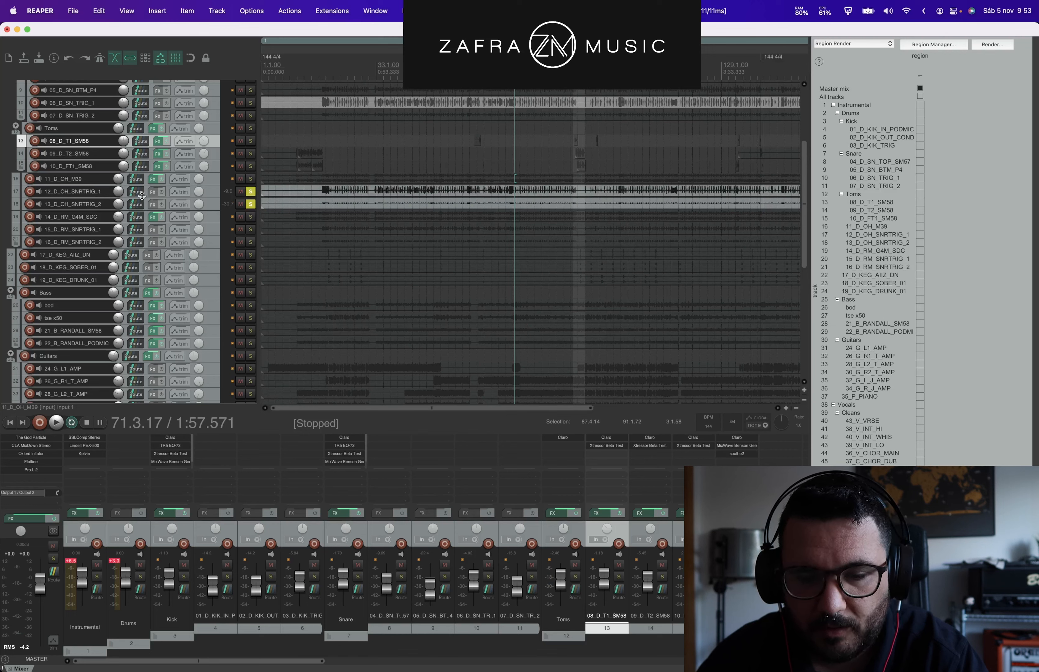
click(212, 192)
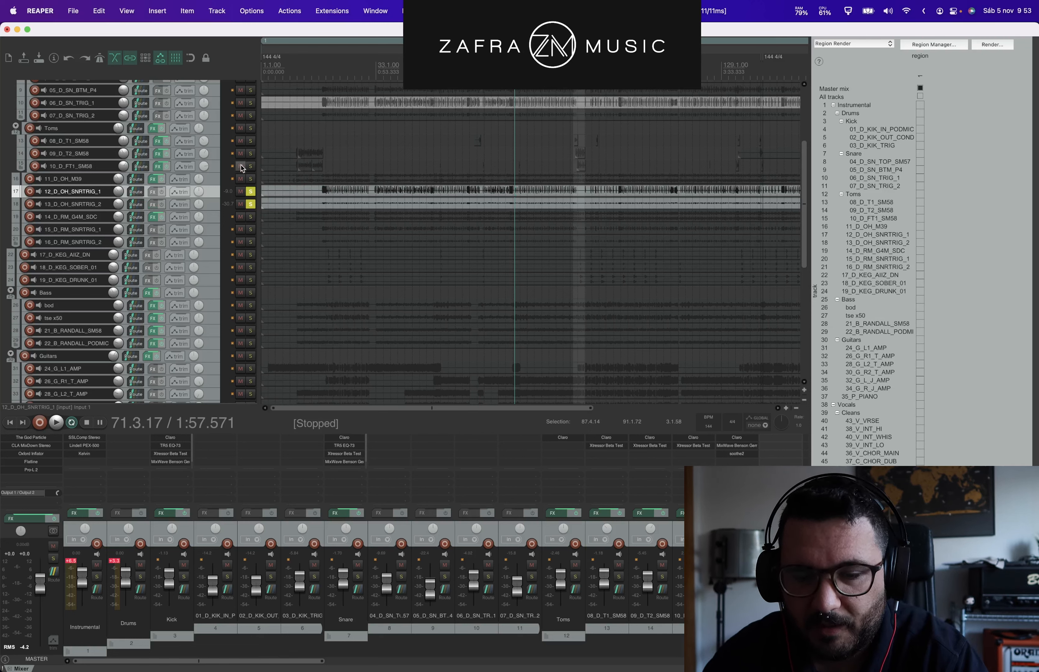
click(370, 70)
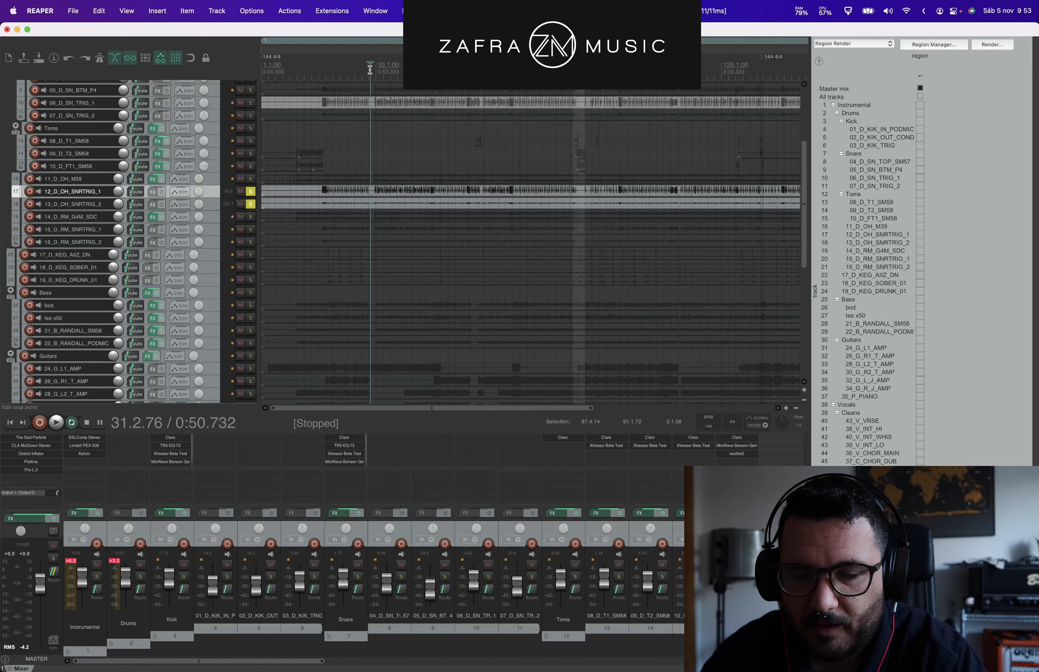
scroll(458, 142, up, 3)
key(space)
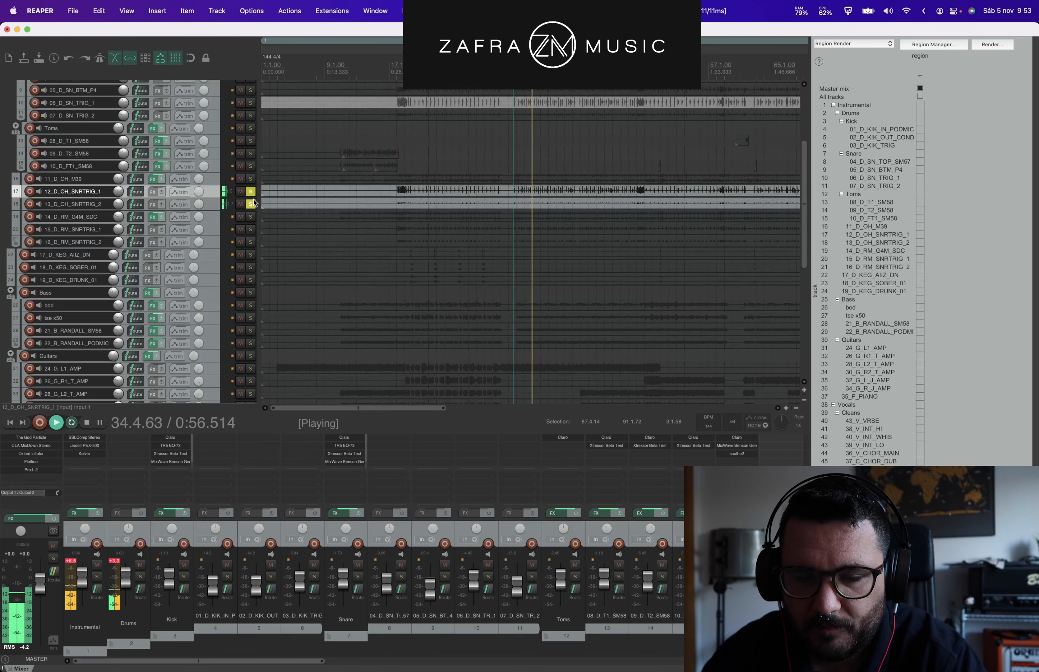
scroll(244, 171, up, 2)
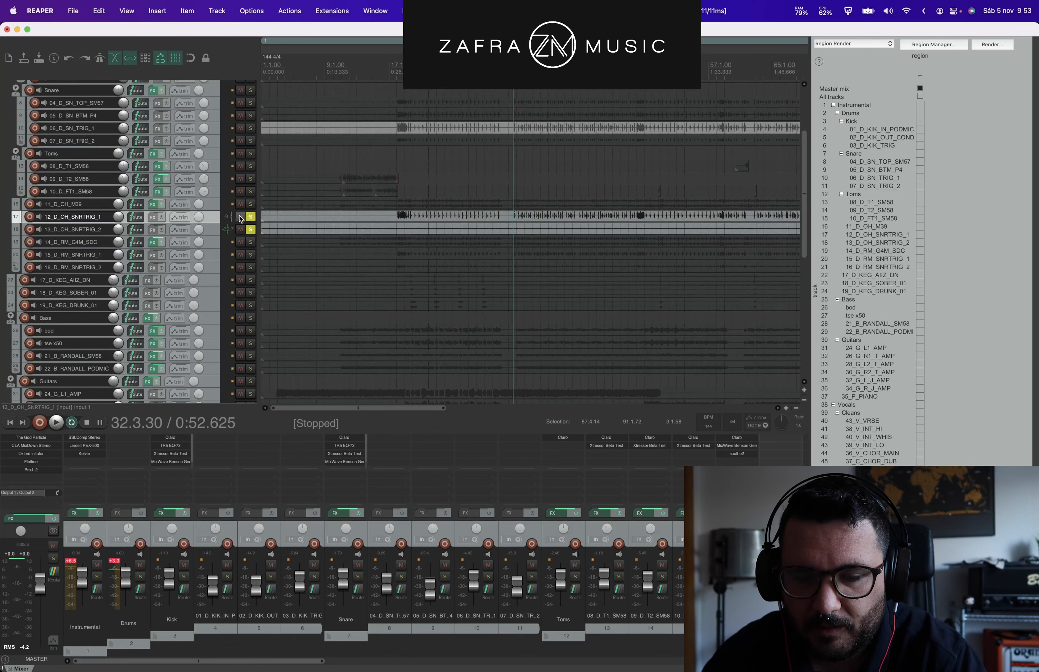
Step: Audition 13_D_OH_SNRTRIG_2 on its own, add 12_D_OH_SNRTRIG_1 to compare, and clear the solos
click(251, 229)
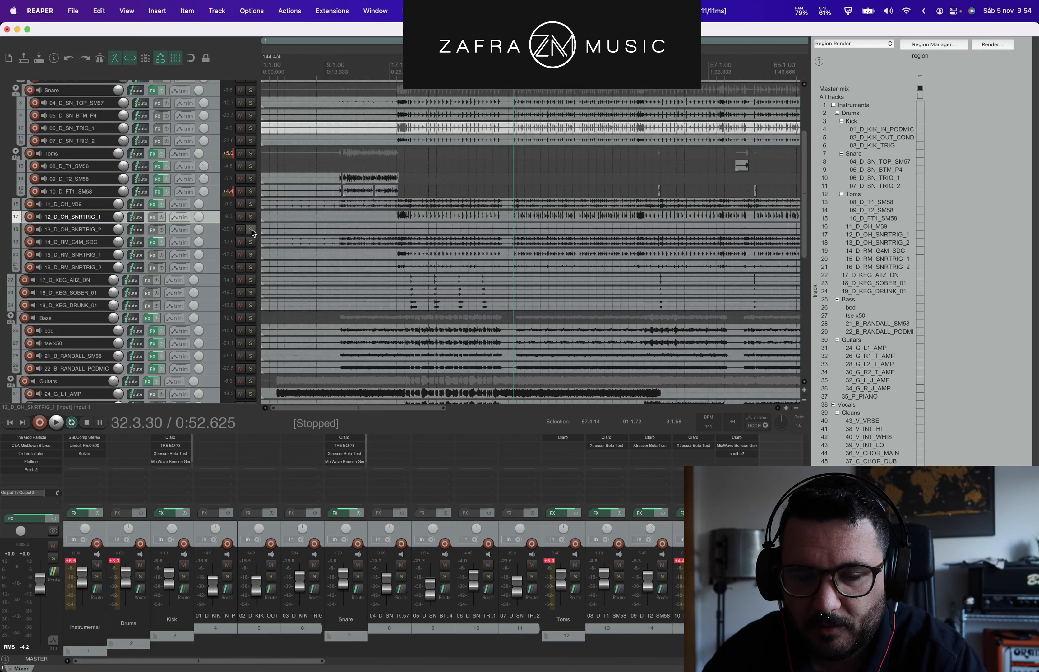
ctrl+alt+click(251, 228)
key(space)
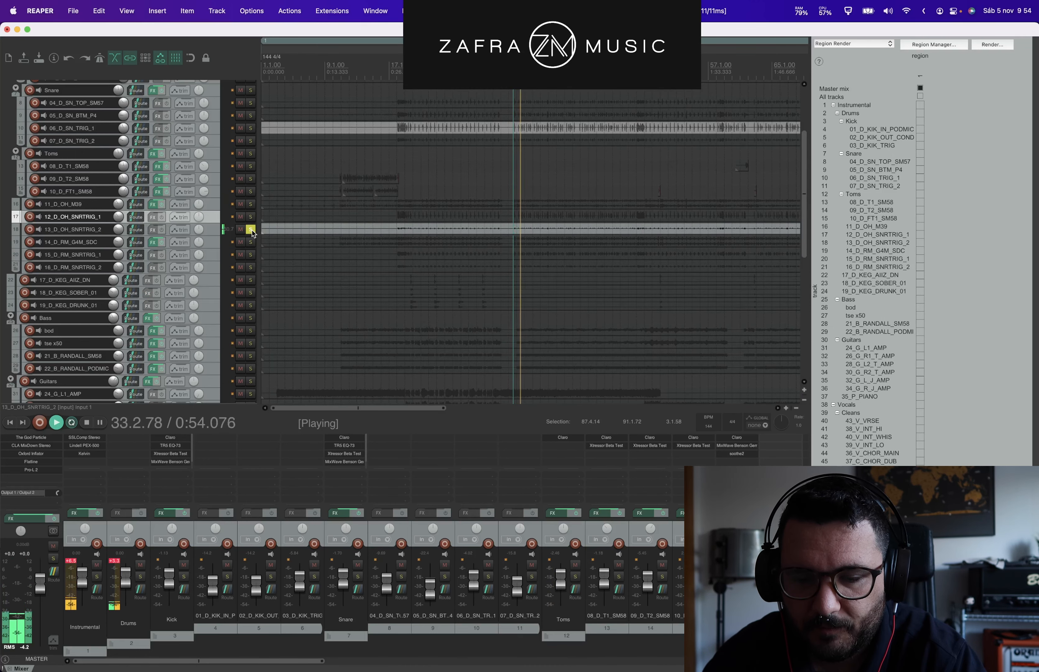
click(250, 217)
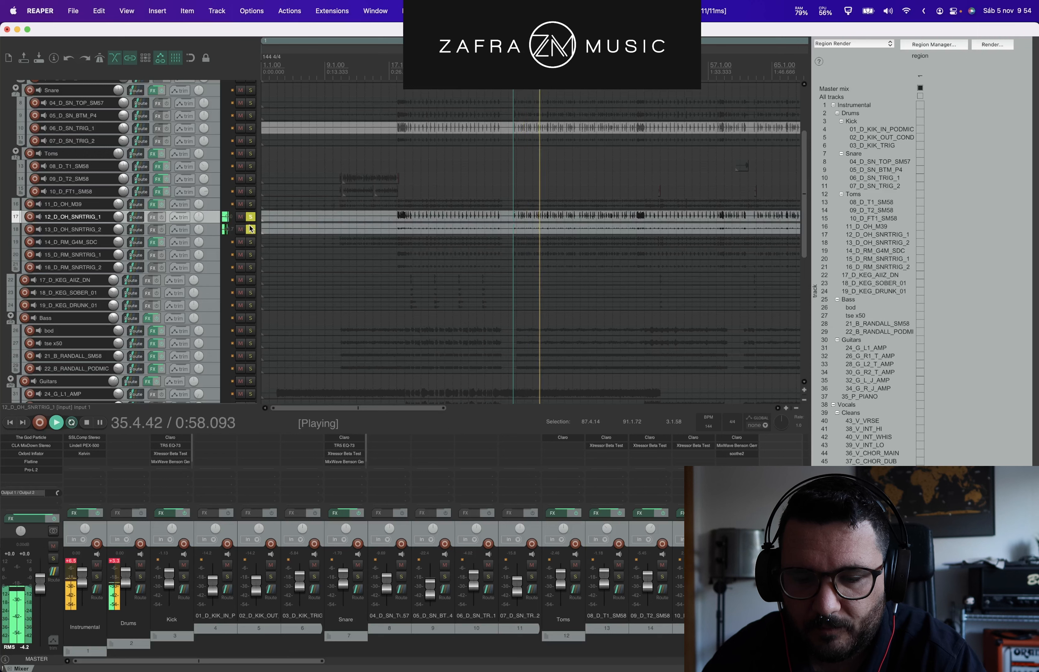
key(space)
click(251, 230)
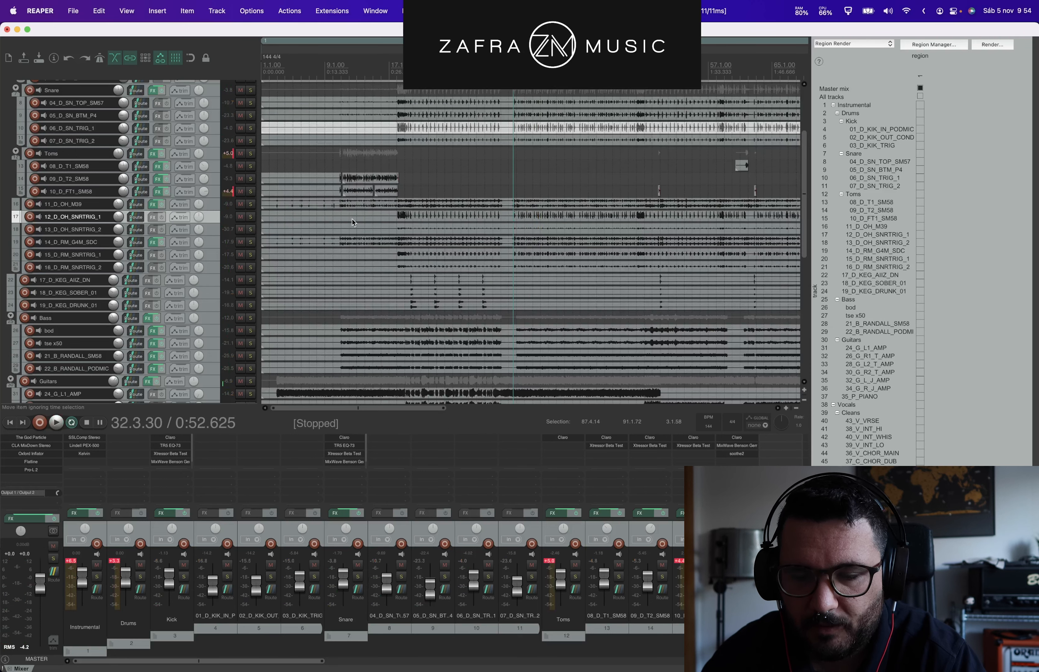
Step: Play the full mix and the soloed Drums folder, comparing with both overhead snare trigger tracks muted and unmuted
key(space)
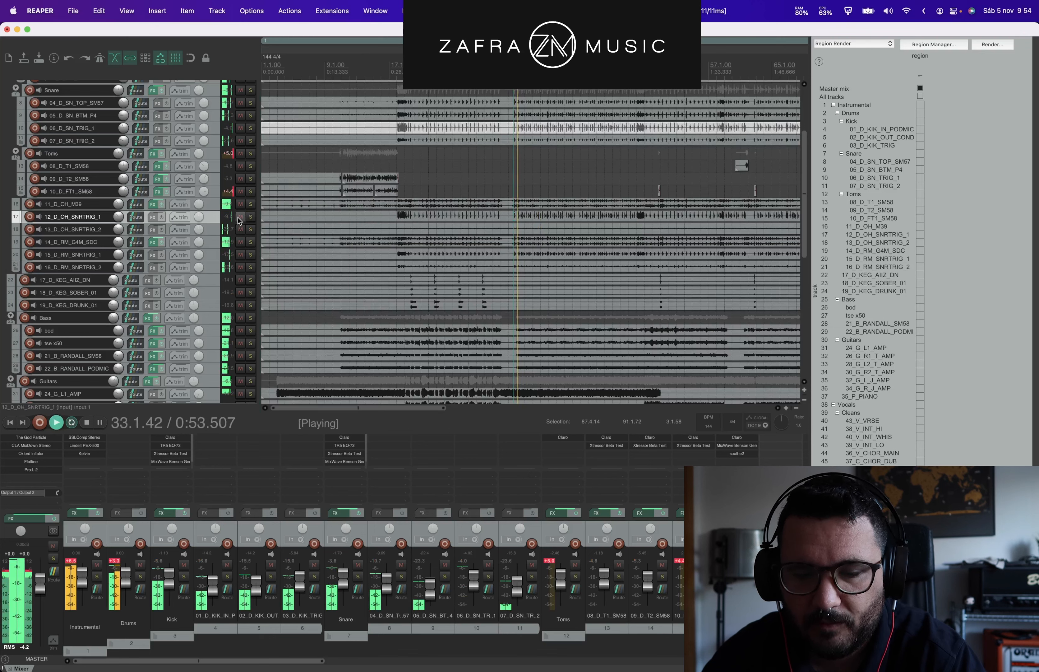
drag(240, 217, 240, 231)
scroll(251, 175, up, 5)
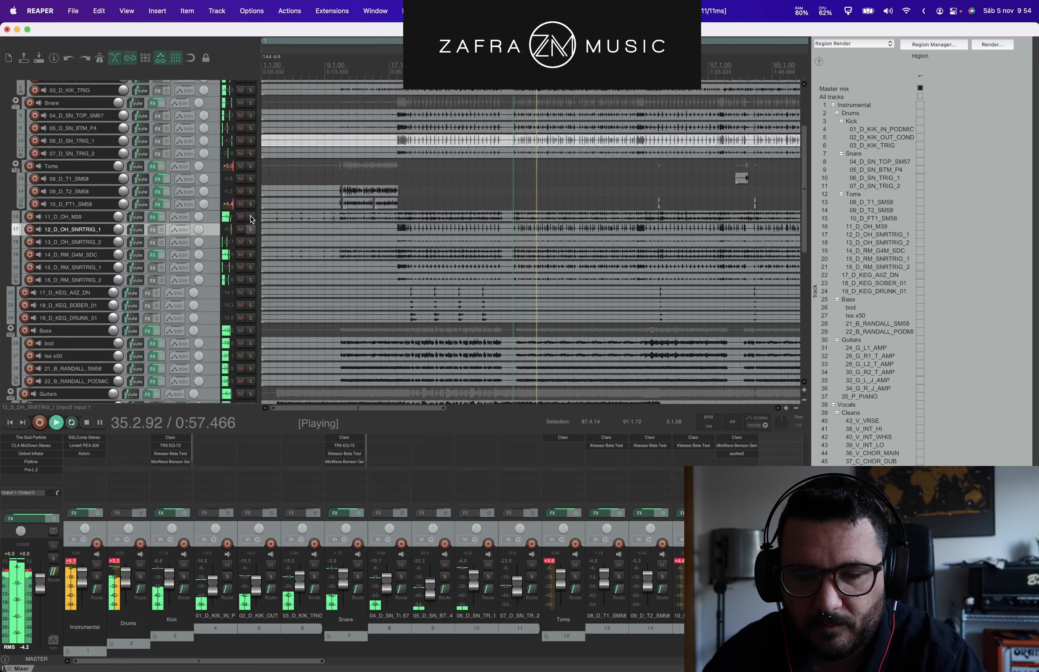
click(251, 130)
scroll(250, 175, down, 5)
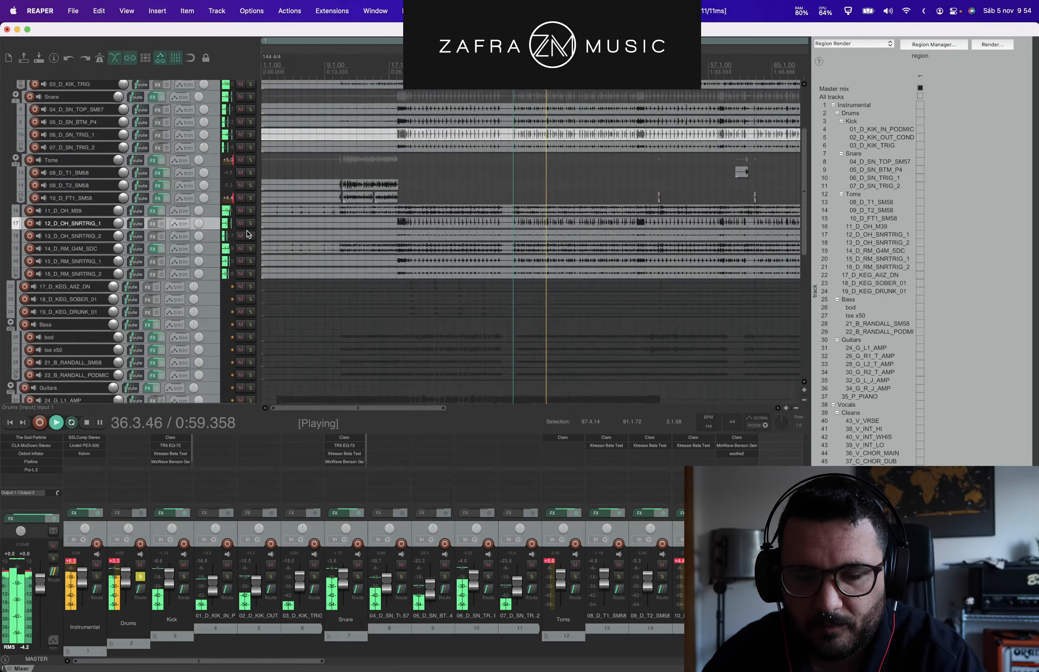
scroll(248, 234, up, 2)
drag(241, 191, 242, 205)
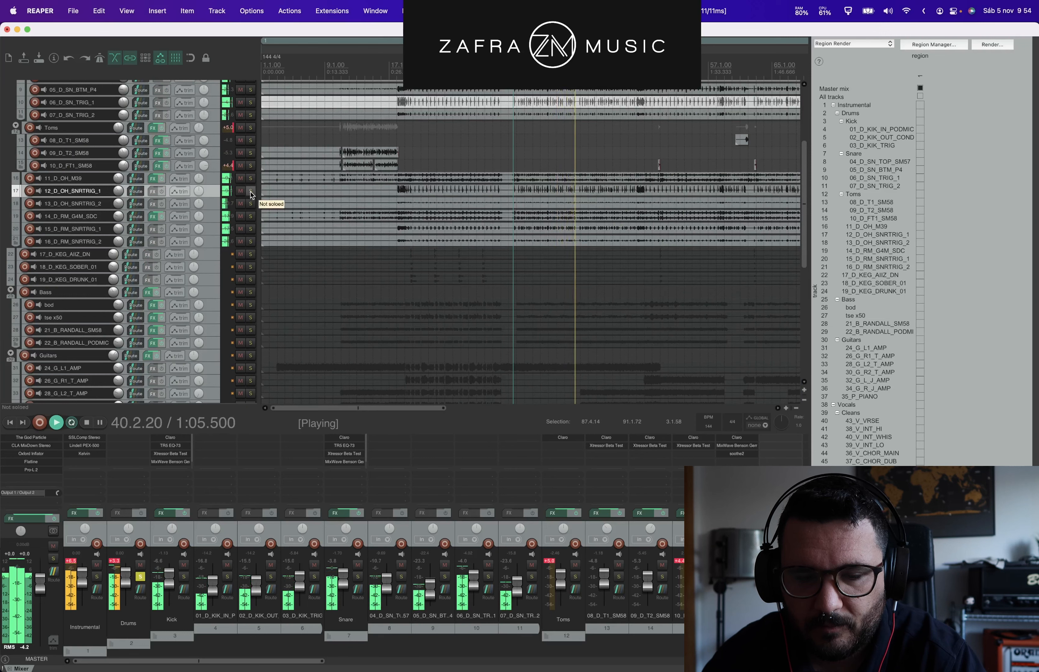
key(space)
Step: Solo the room track 14_D_RM_G4M_SDC exclusively and play it from 22.1.23
click(252, 217)
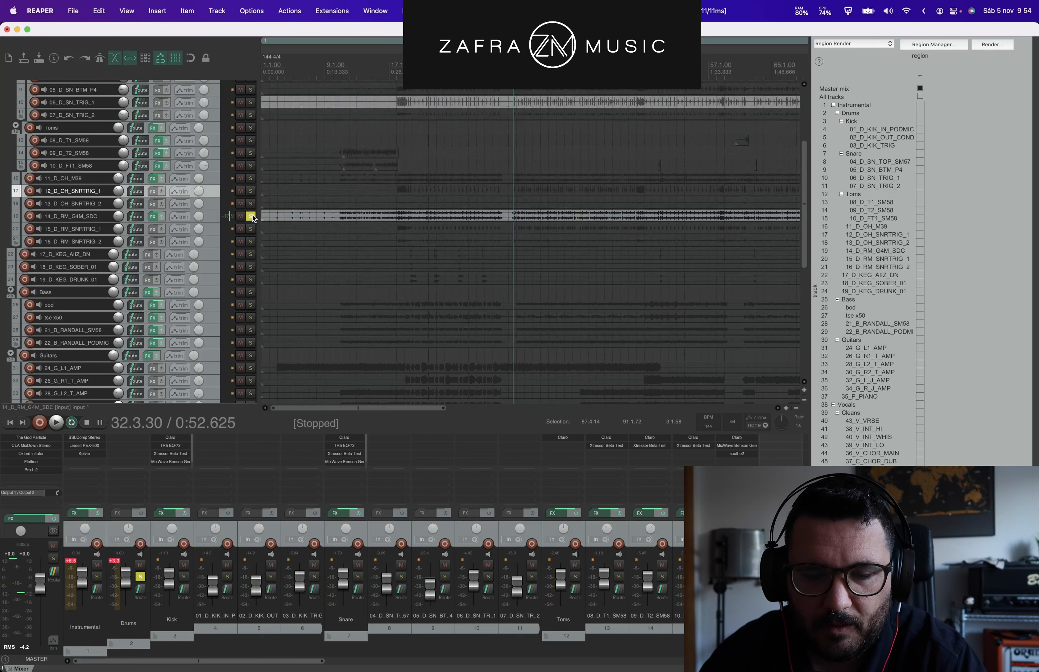
click(397, 61)
key(space)
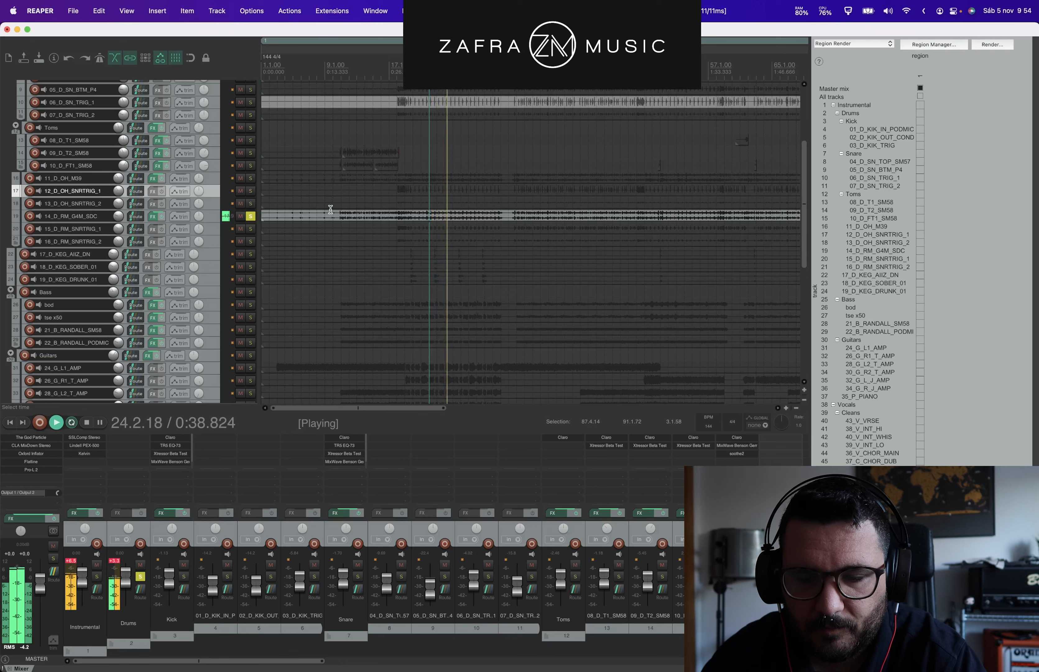
key(space)
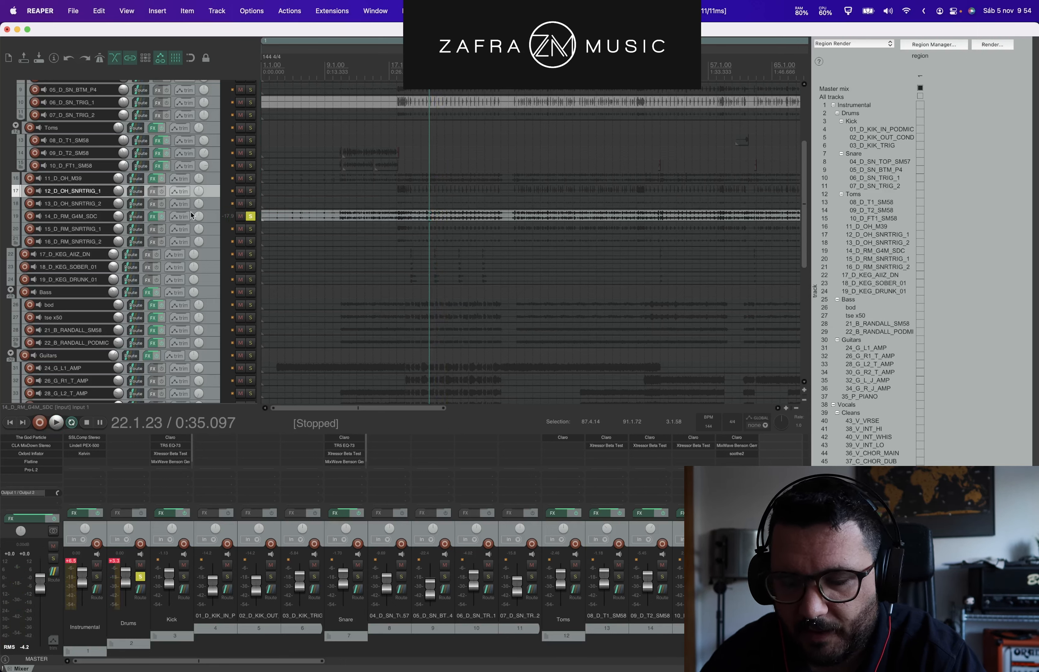
Step: Bypass all three plug-ins on 14_D_RM_G4M_SDC and examine the Will Putney room preset in STL ControlHub
click(219, 216)
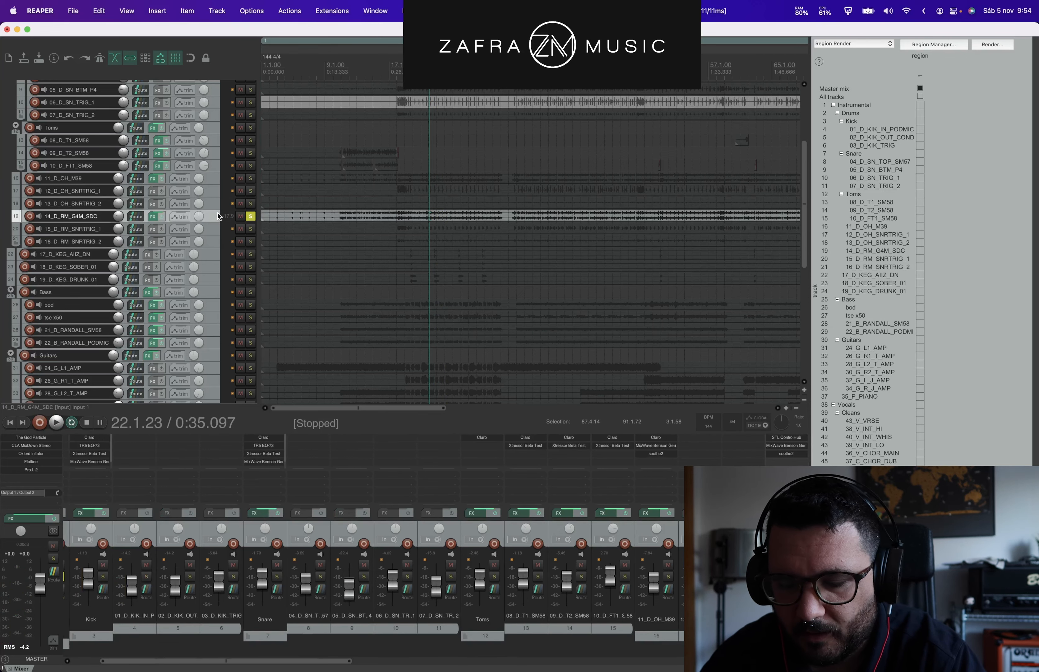
click(158, 218)
drag(313, 145, 419, 133)
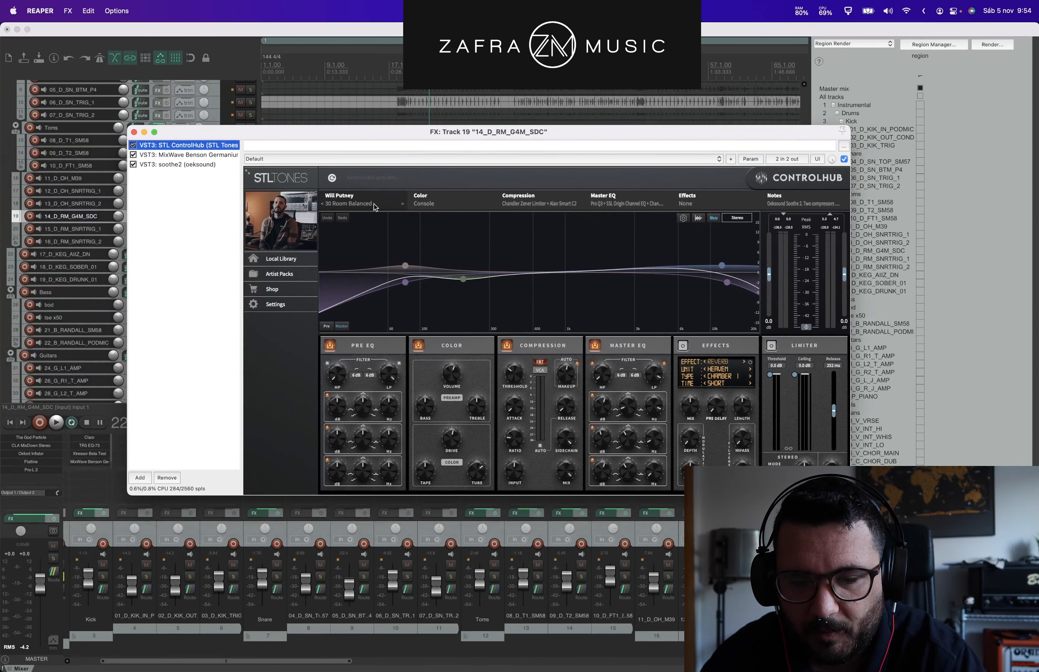
drag(398, 139, 396, 93)
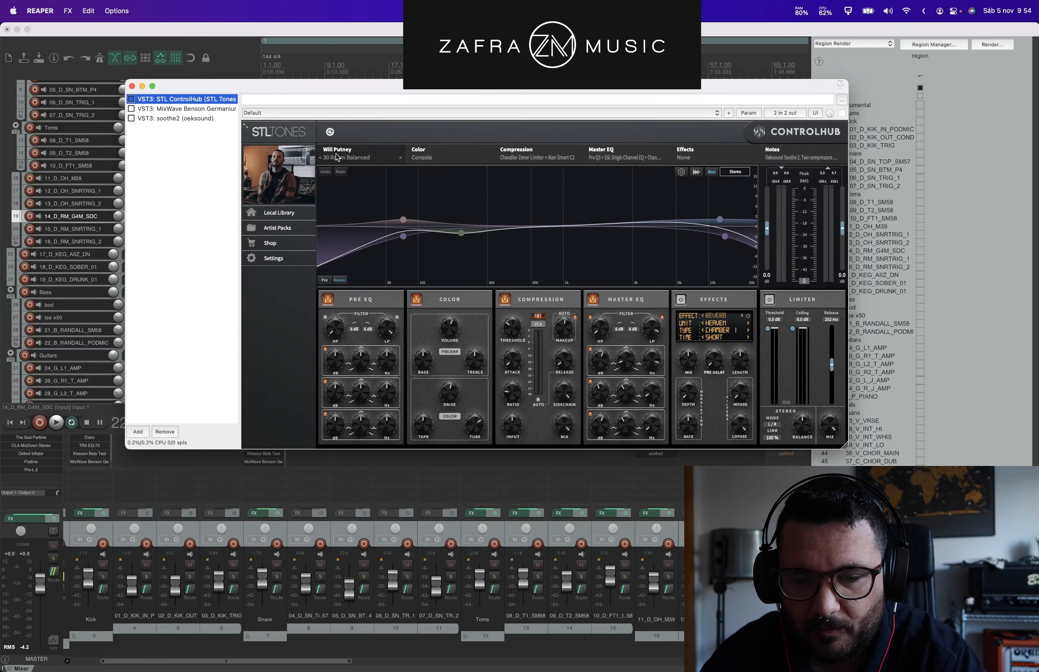
click(367, 158)
mouse_move(363, 169)
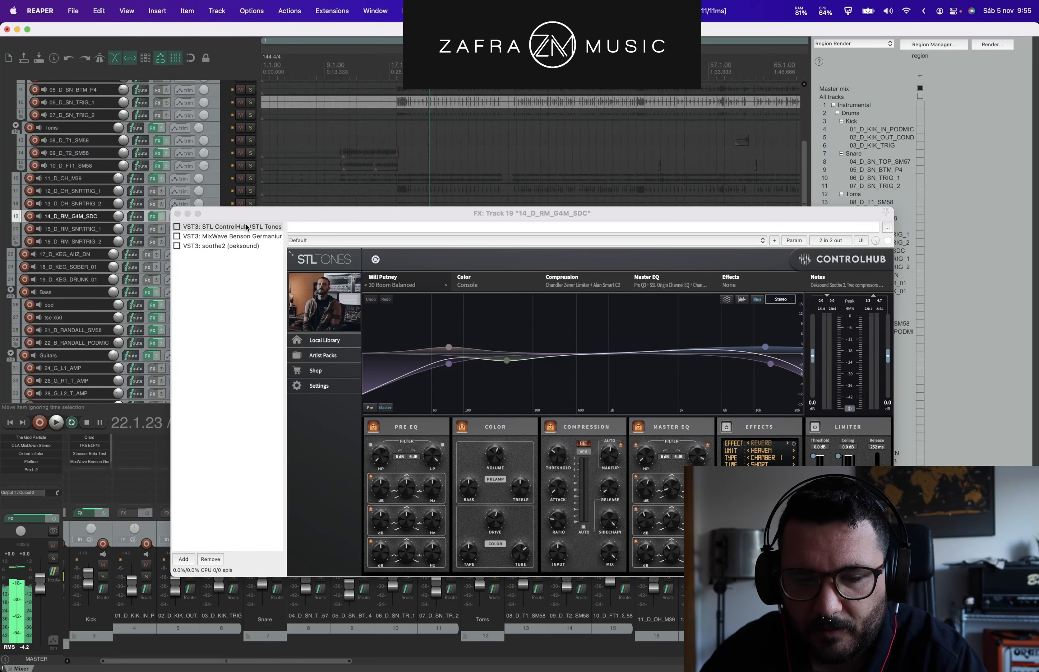
mouse_move(265, 219)
mouse_down()
mouse_move(299, 330)
mouse_move(298, 265)
mouse_move(265, 214)
mouse_up()
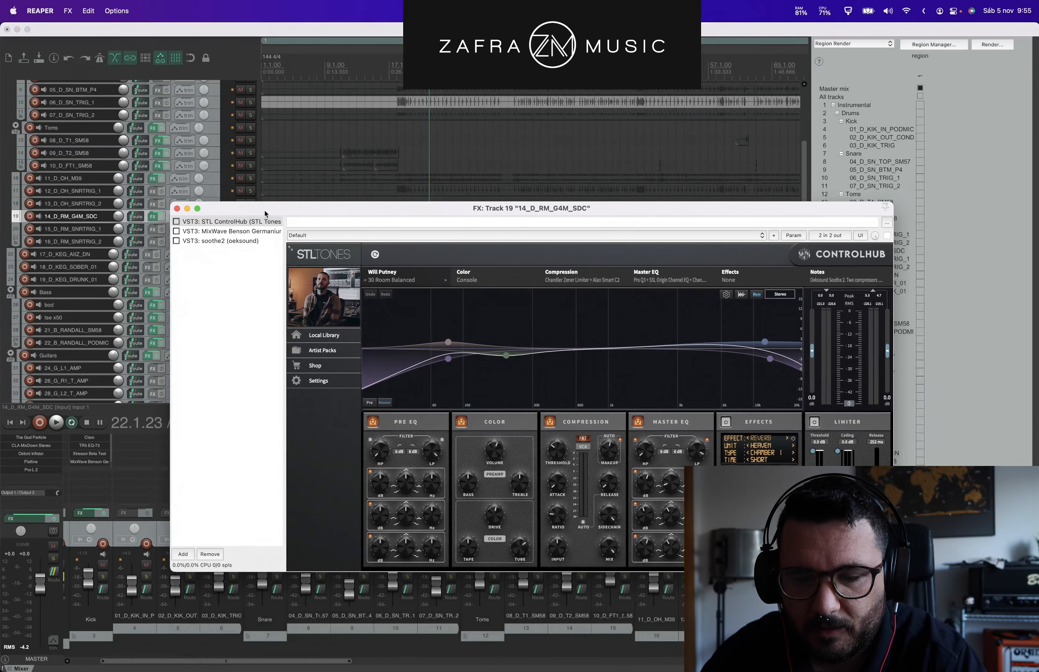
Step: Set a time selection starting at 21.1.94, compare the room track with STL ControlHub enabled and bypassed, leave it enabled, and inspect its EQ curve
drag(424, 66, 505, 66)
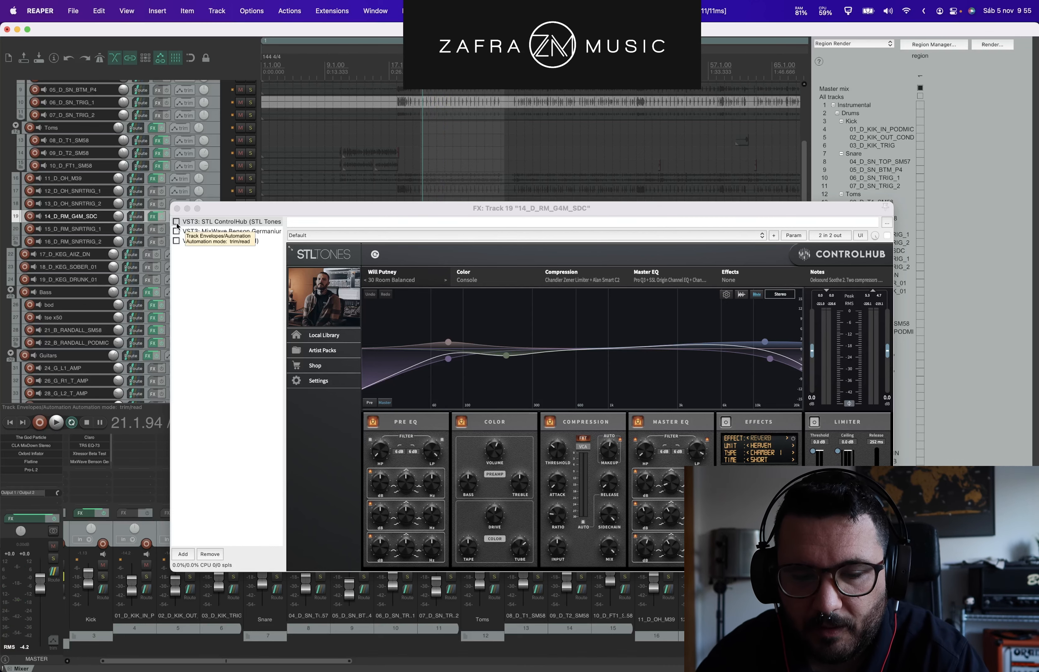
click(174, 244)
key(space)
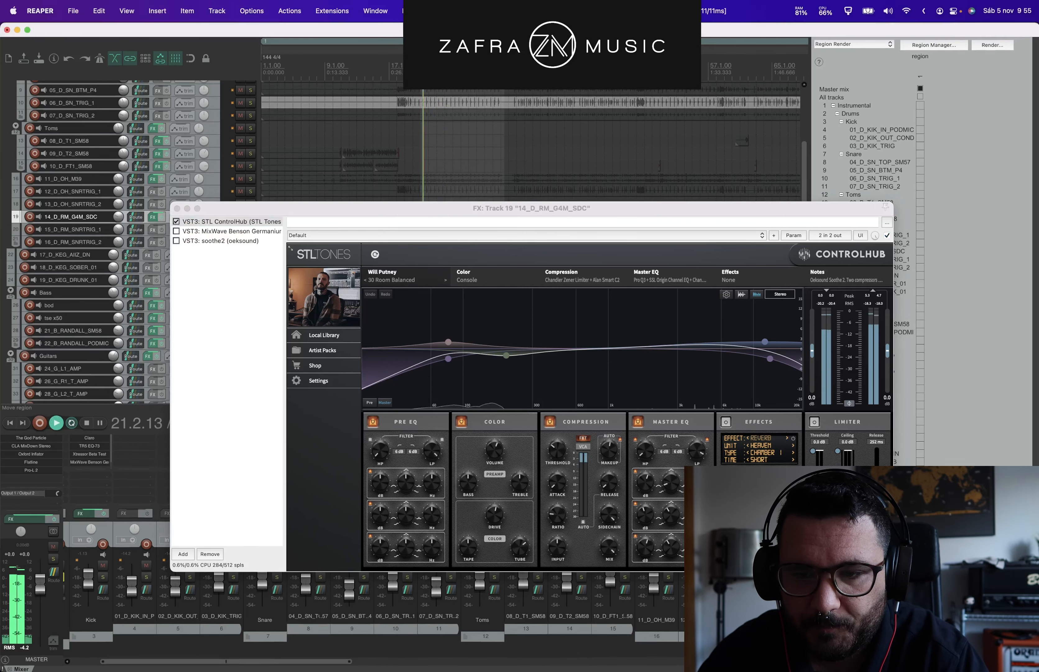
click(176, 221)
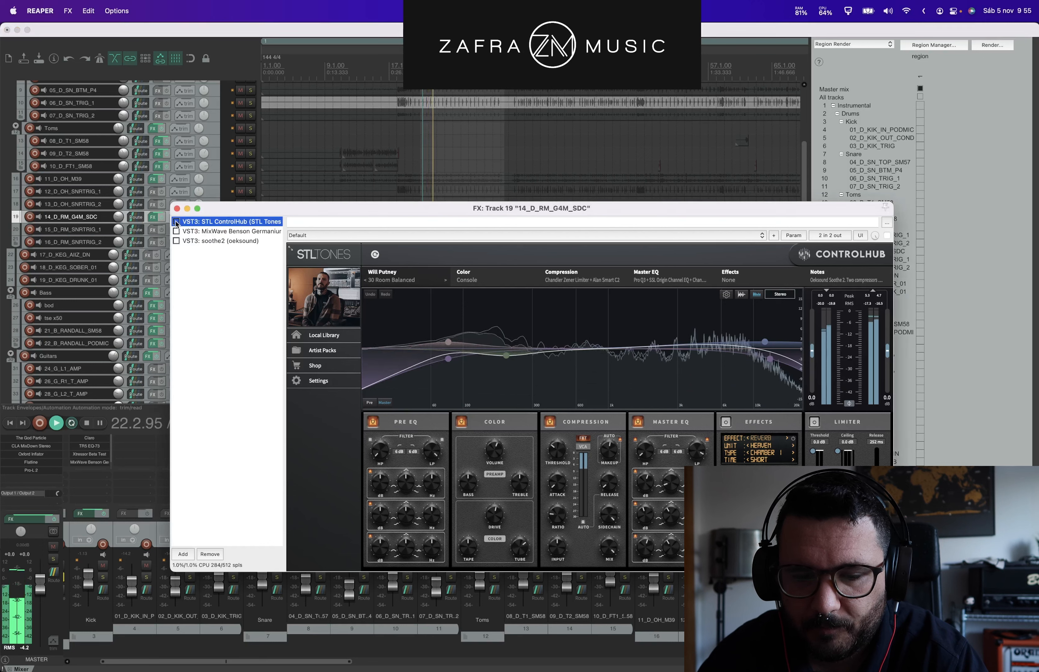
click(176, 222)
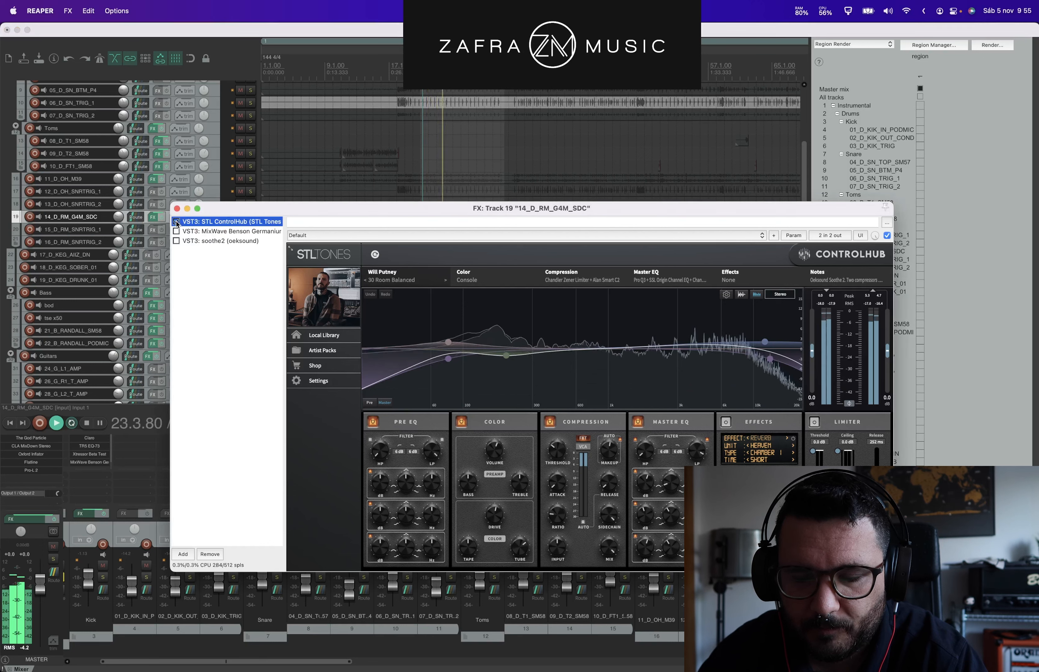
key(space)
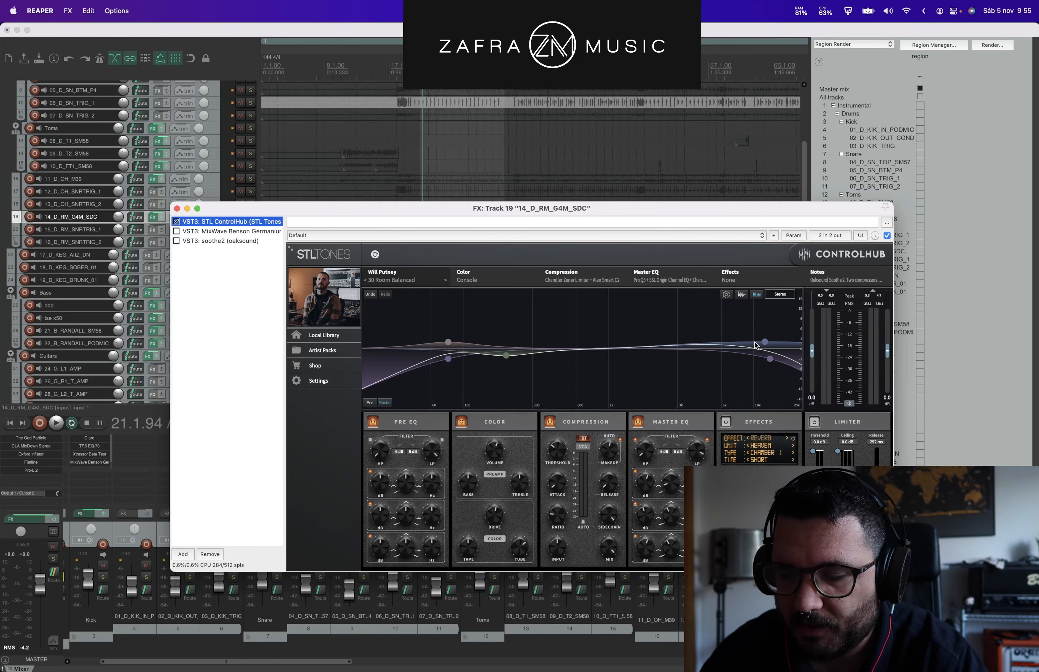
click(771, 362)
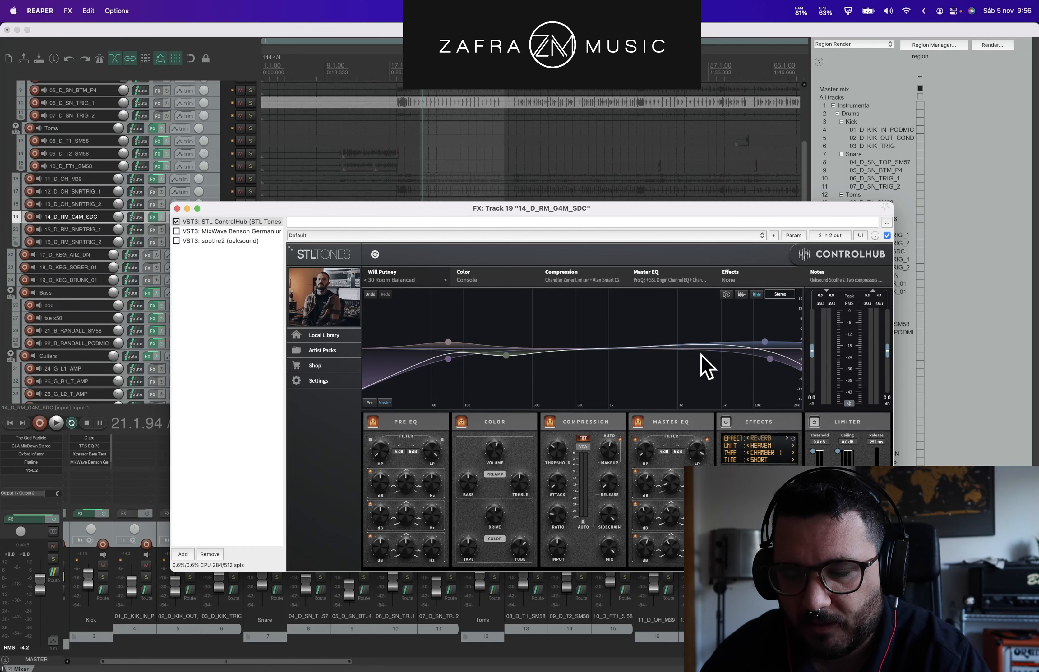
Step: Enable MixWave Benson Germanium Boost on the room track, compare it bypassed and enabled during playback, and check its output low-pass filter
click(177, 232)
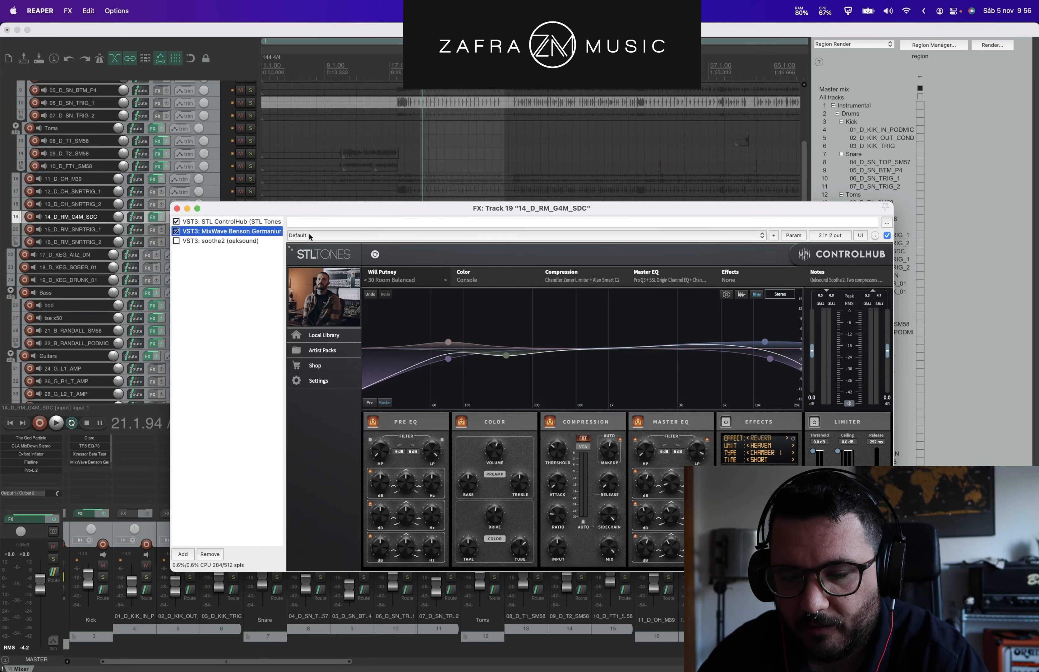
key(space)
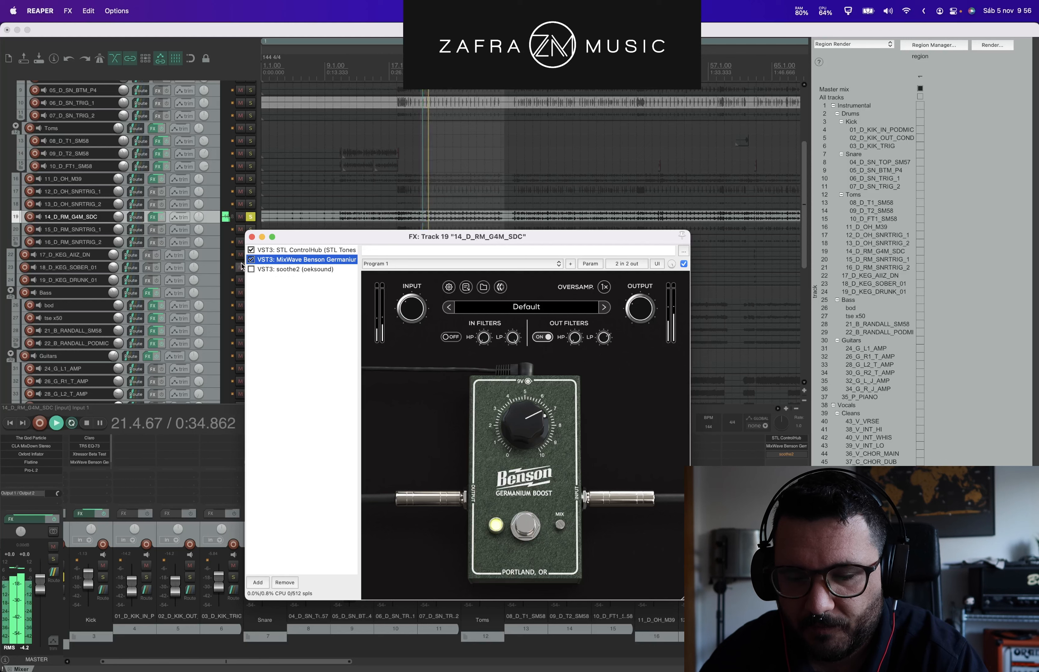
click(251, 259)
click(251, 260)
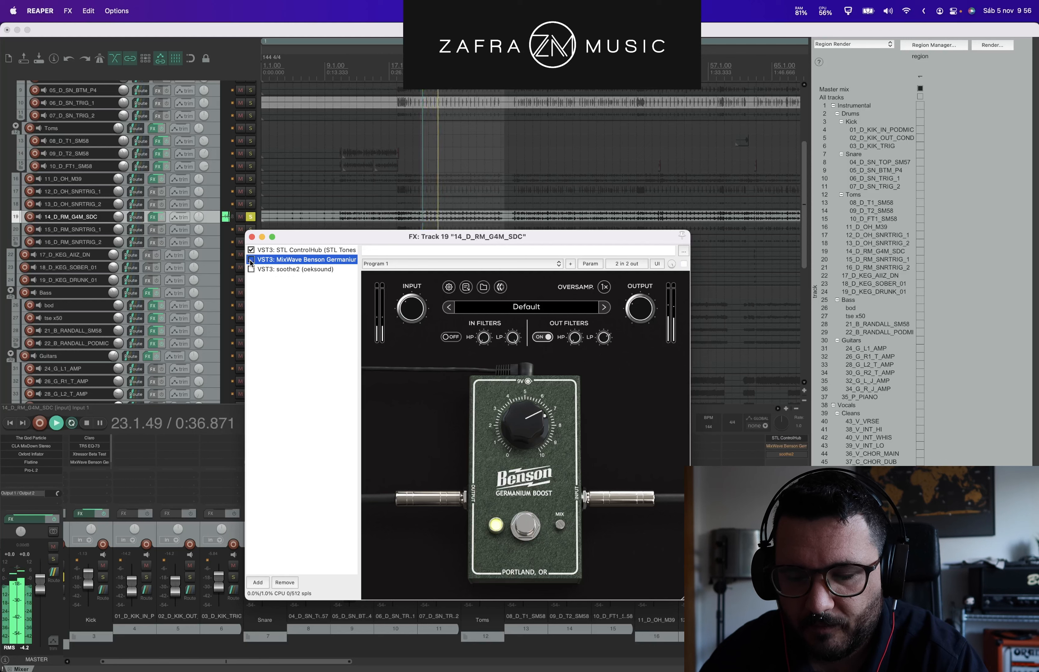
mouse_move(607, 341)
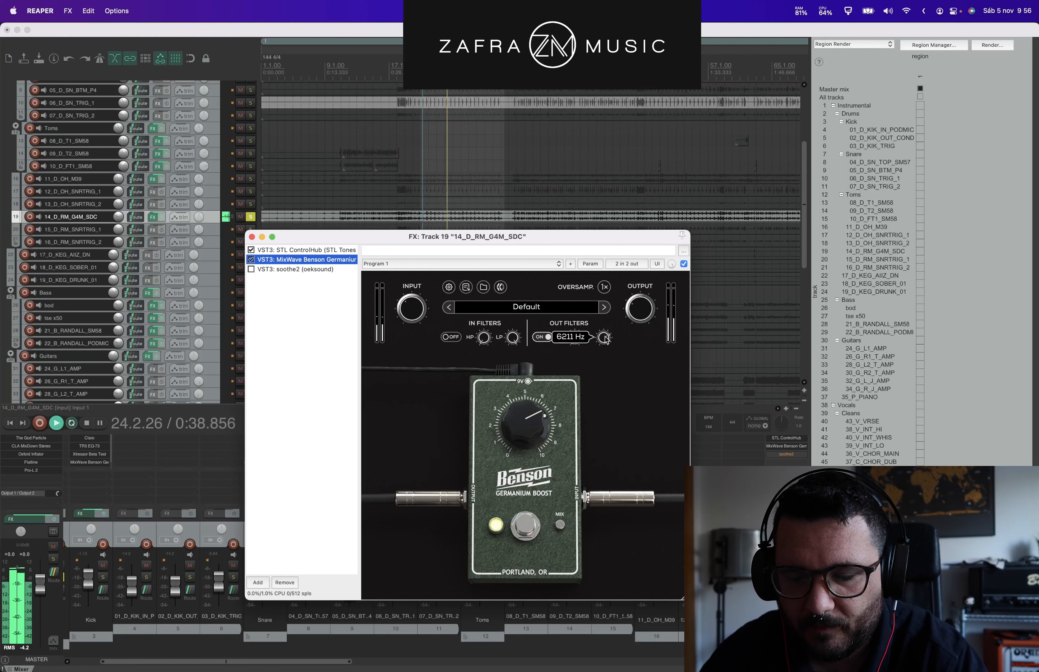
Step: Audition the room track with Benson Germanium Boost's output low-pass filter at 20000 Hz and at 6732 Hz
key(space)
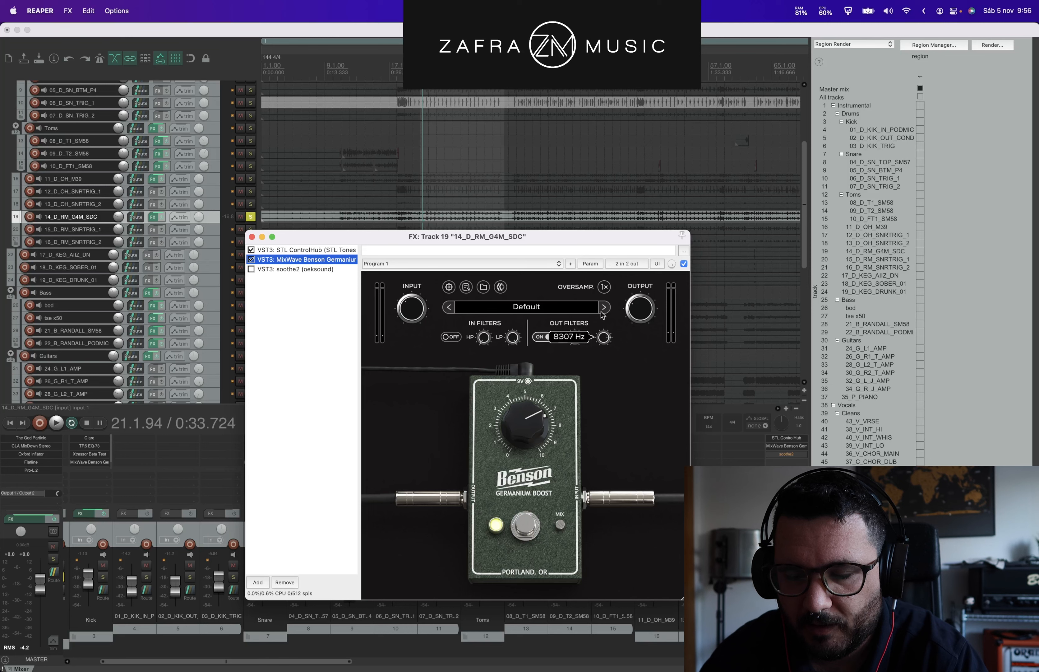
key(space)
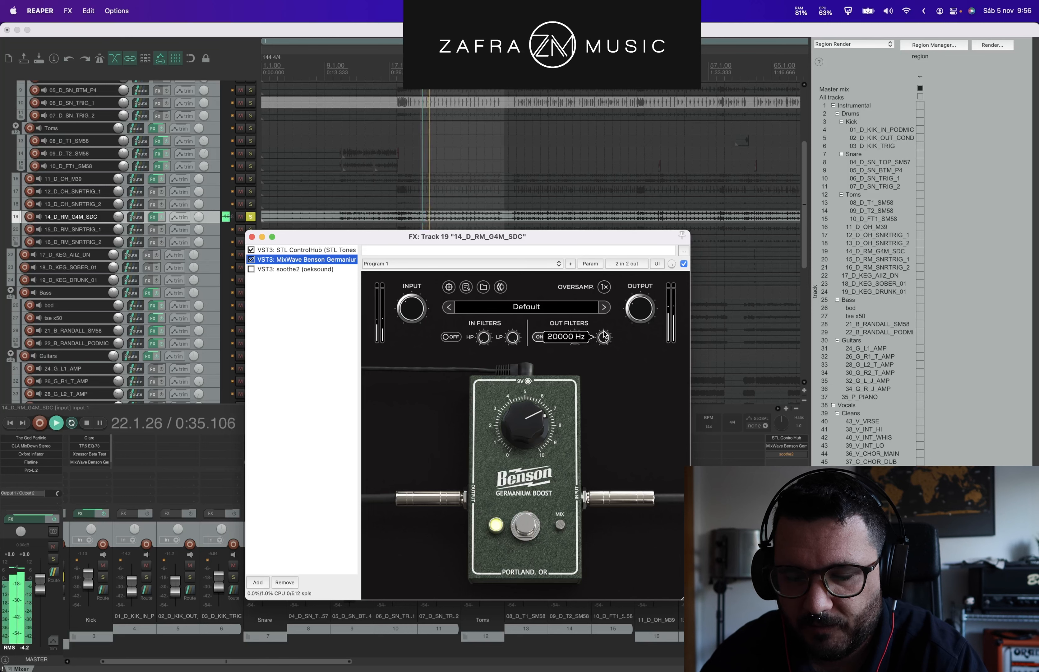
key(space)
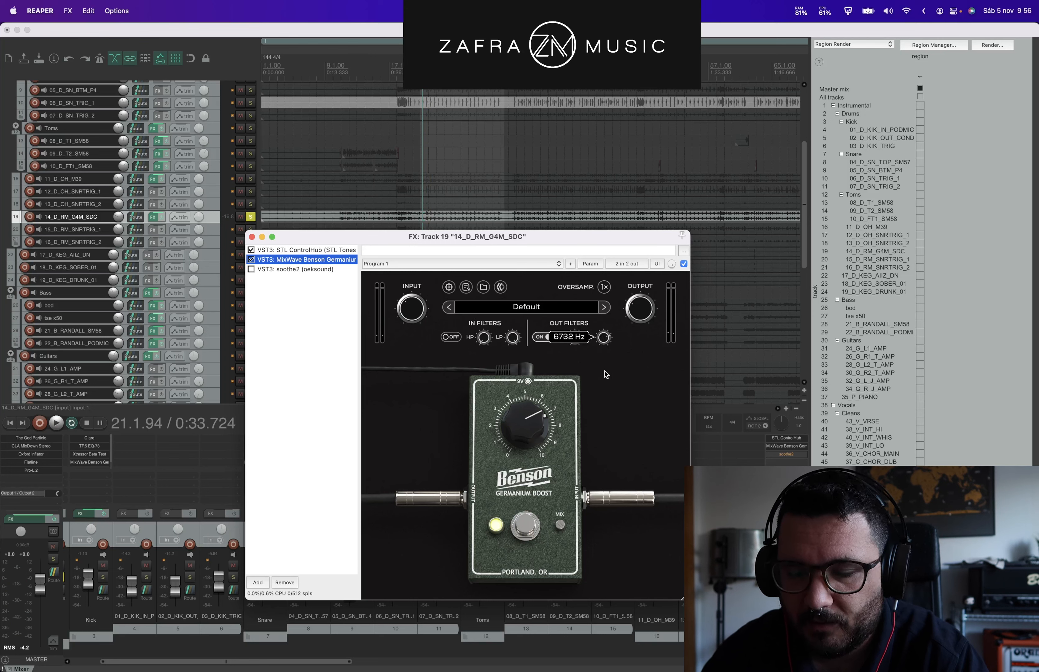
key(space)
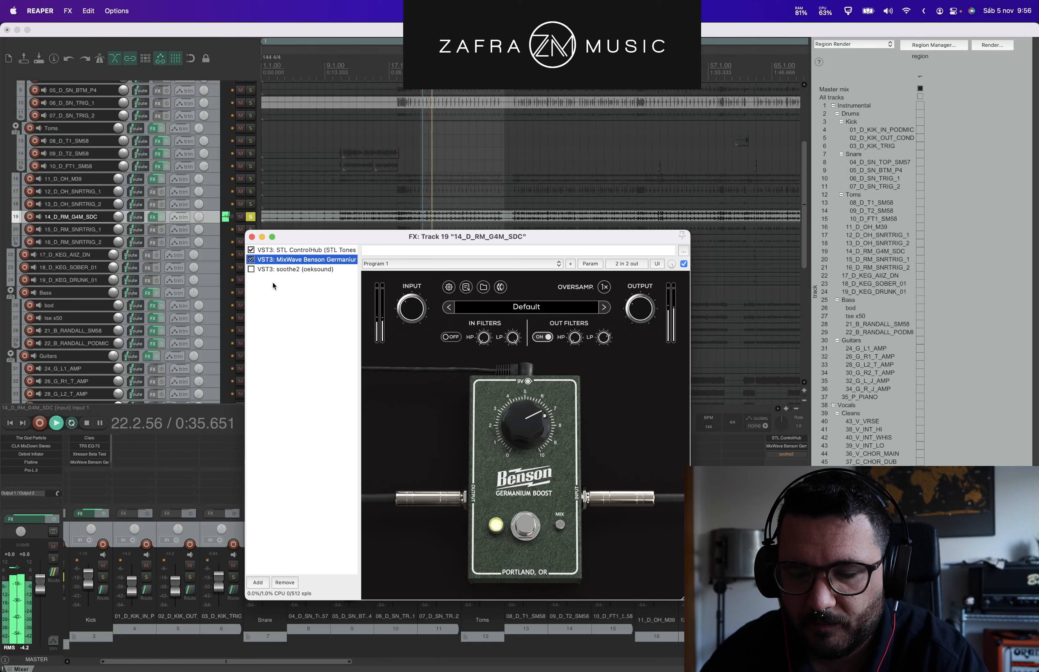
key(space)
Step: Enable soothe2 on the room track, play it while checking its delta signal, and leave delta off
click(251, 269)
click(272, 269)
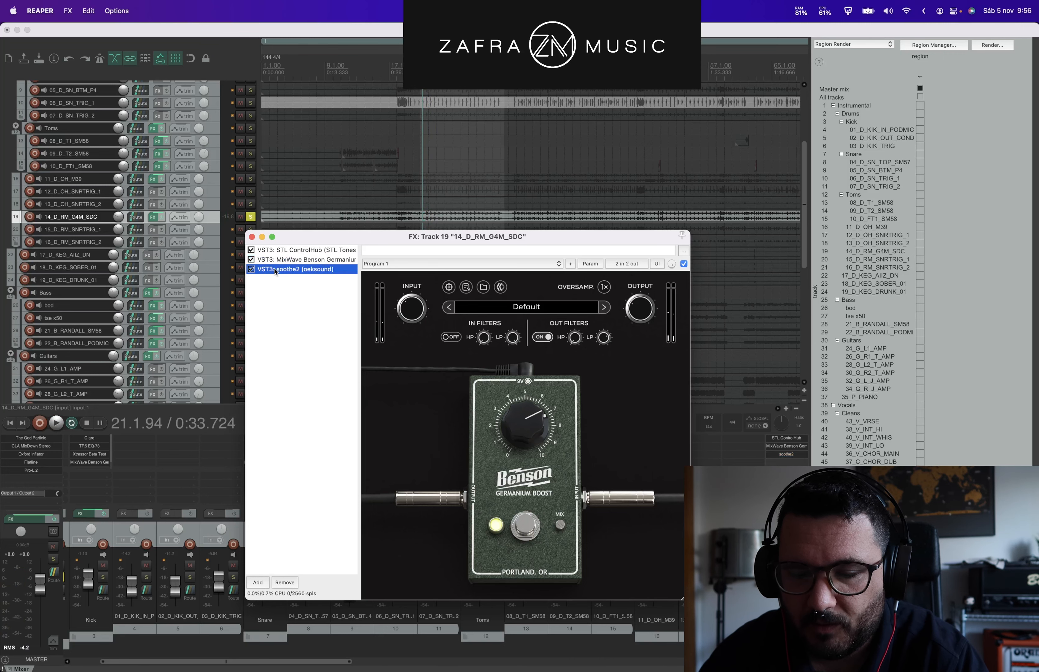
key(space)
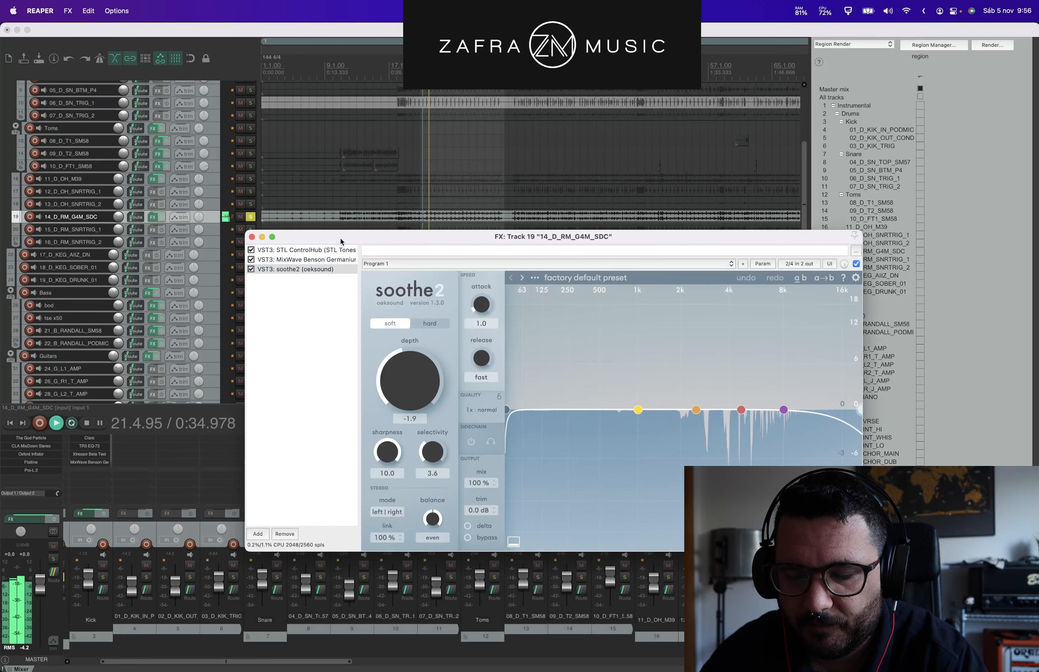
click(468, 526)
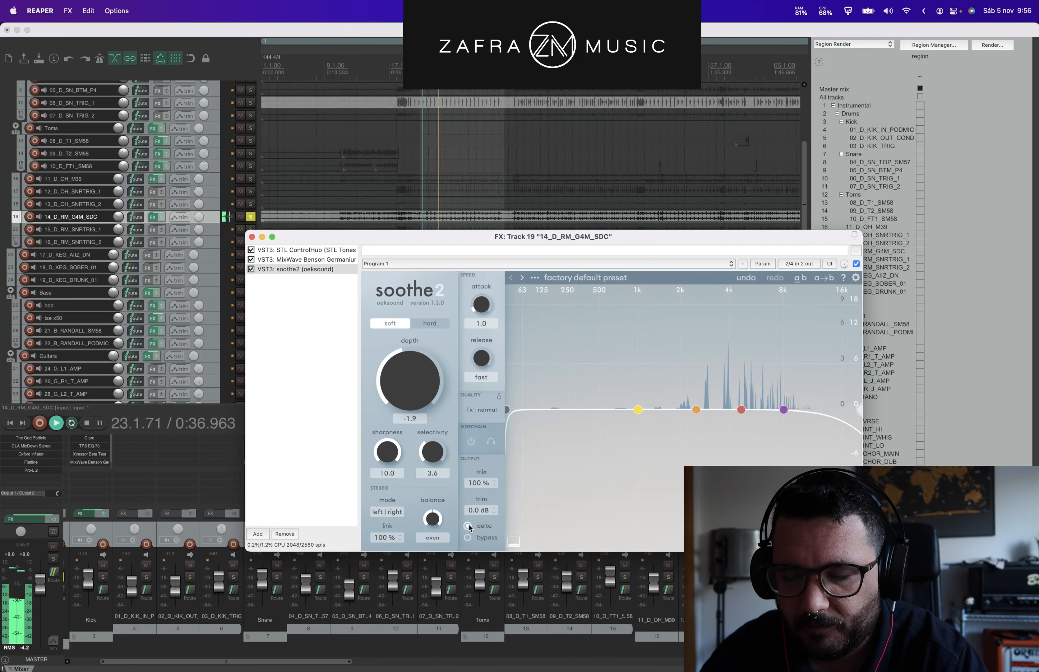
click(468, 526)
key(space)
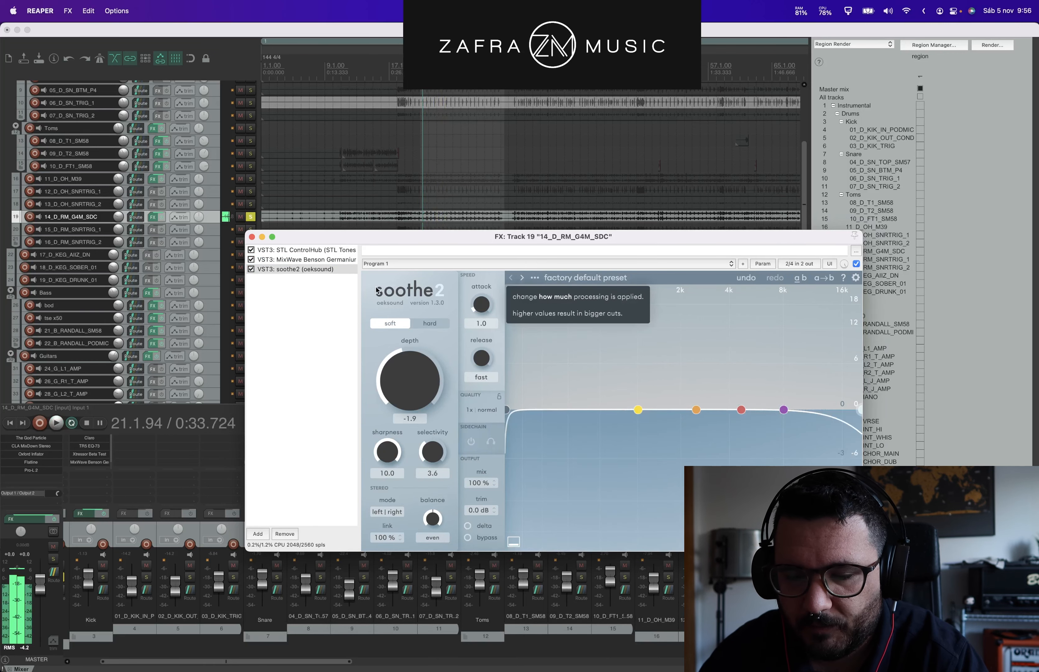
Step: Close the room track's effects window, solo only 15_D_RM_SNRTRIG_1 and 16_D_RM_SNRTRIG_2, and play them from 21.1.94 and from 17.4.40
click(251, 236)
drag(250, 229, 261, 237)
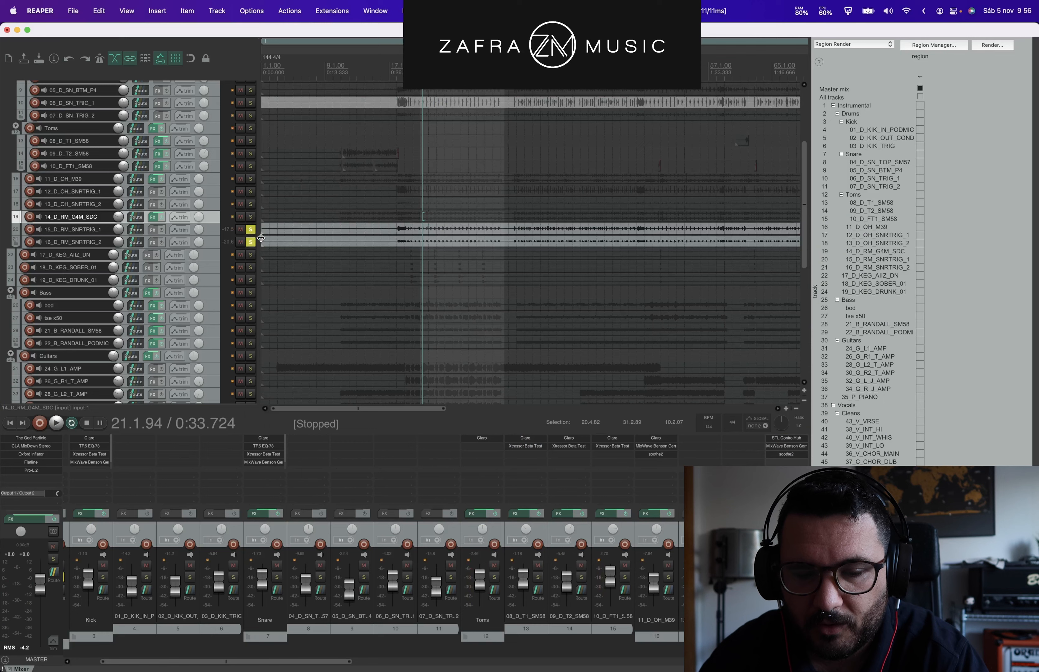
scroll(402, 219, down, 1)
key(space)
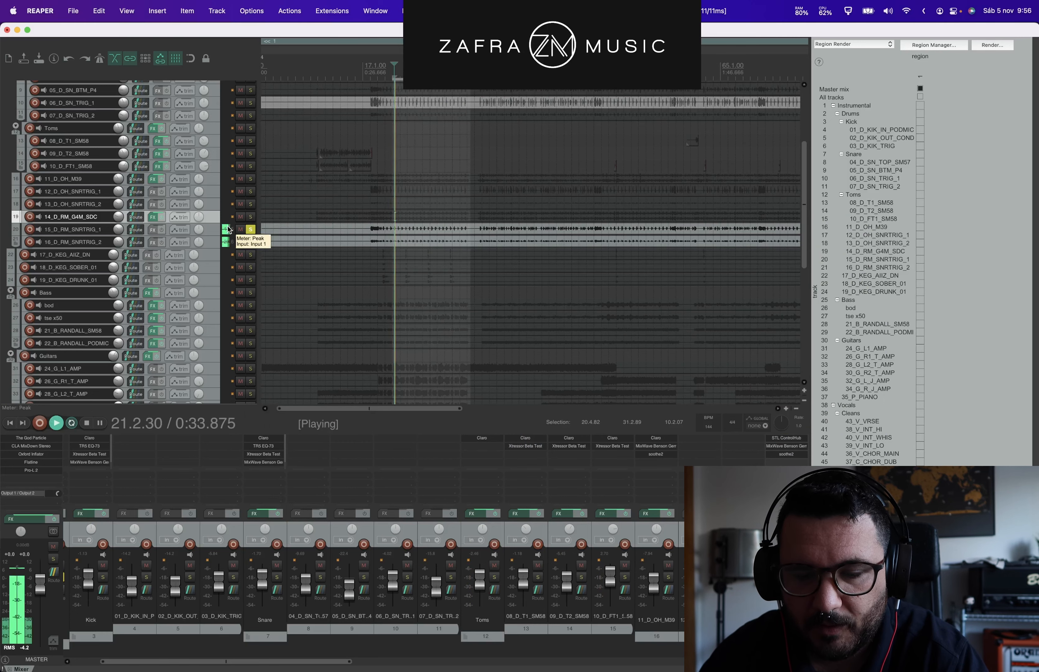
key(space)
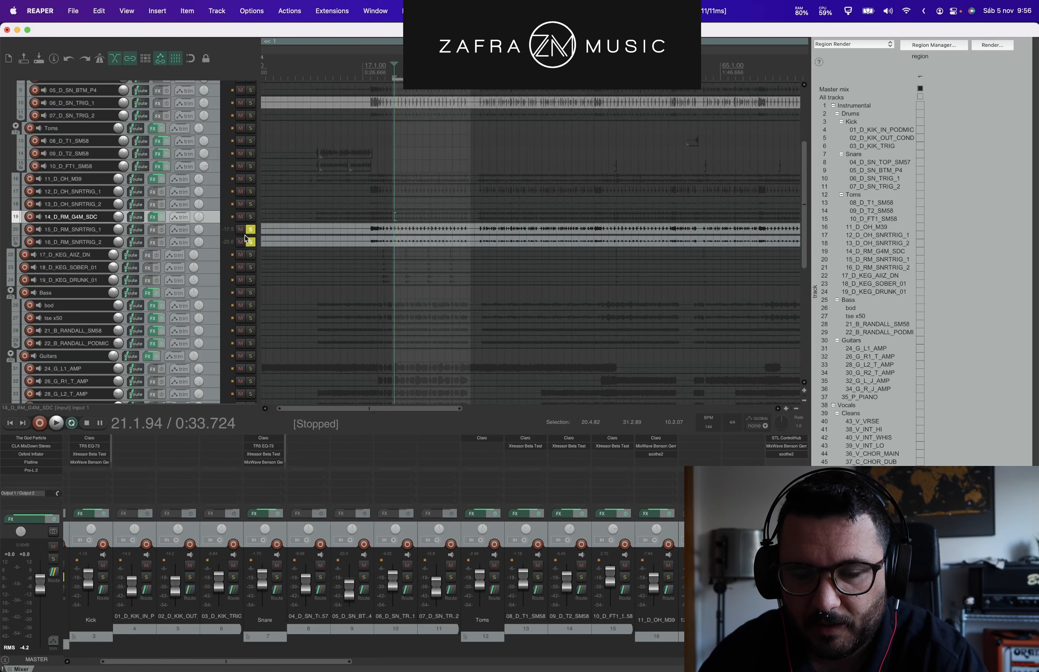
key(space)
key(space)
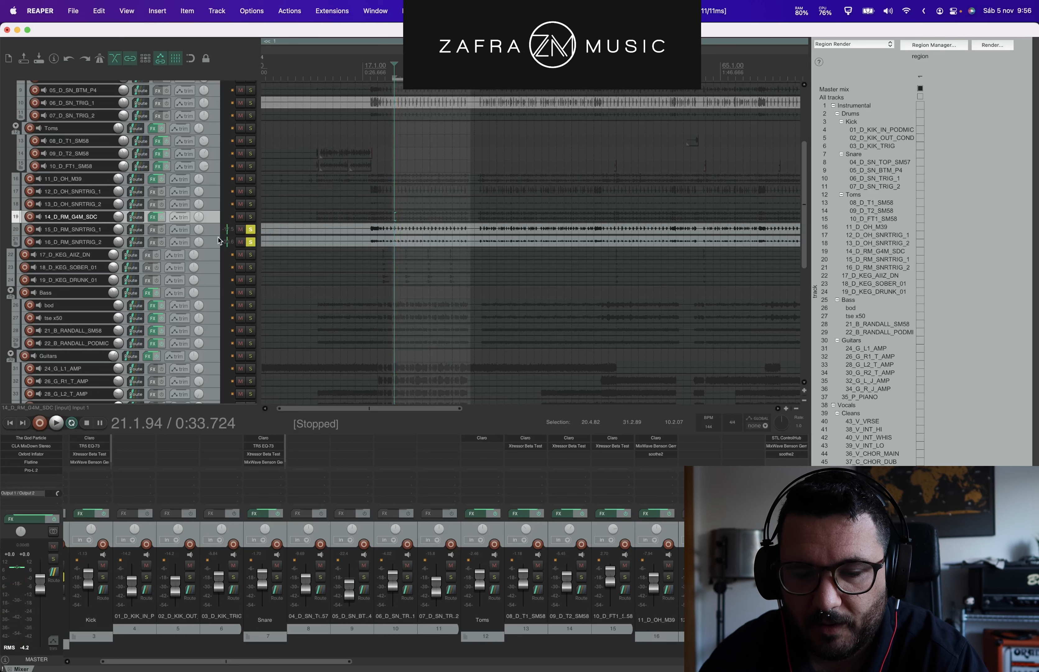
key(space)
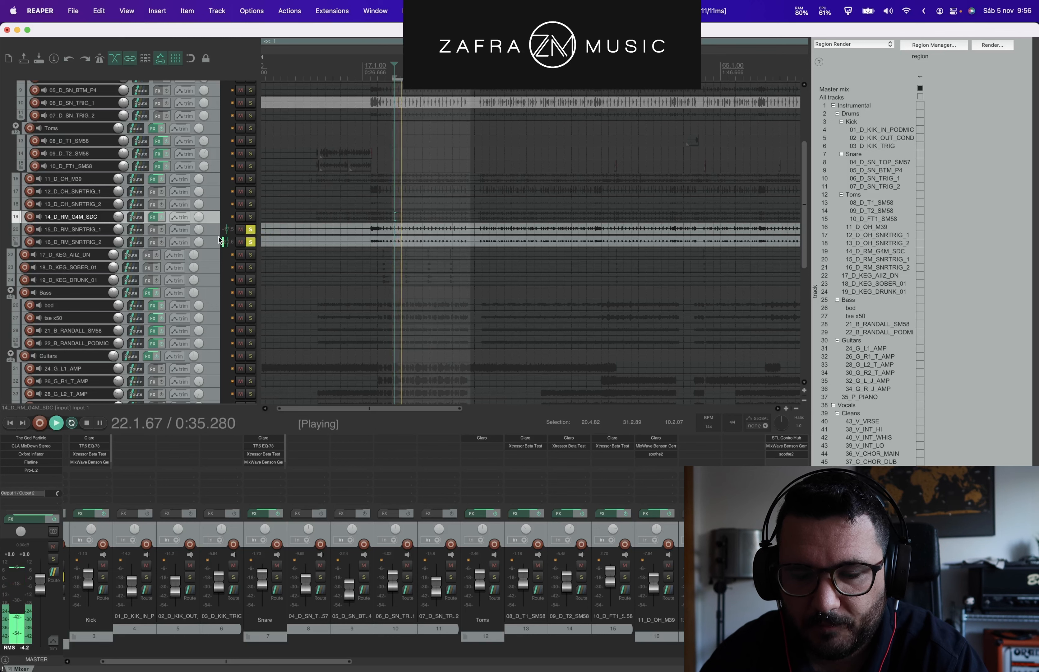
click(370, 70)
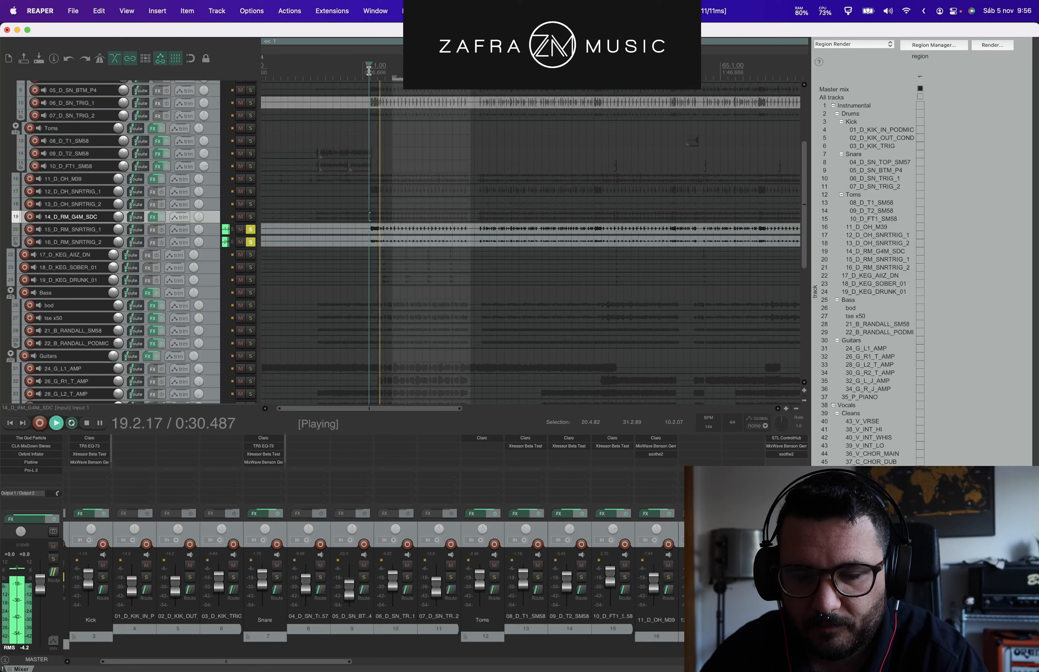
Step: Solo the three KEG tracks alongside the full drum group, set a time selection from 19.1.80 to 31.1.13, and play it
click(251, 242)
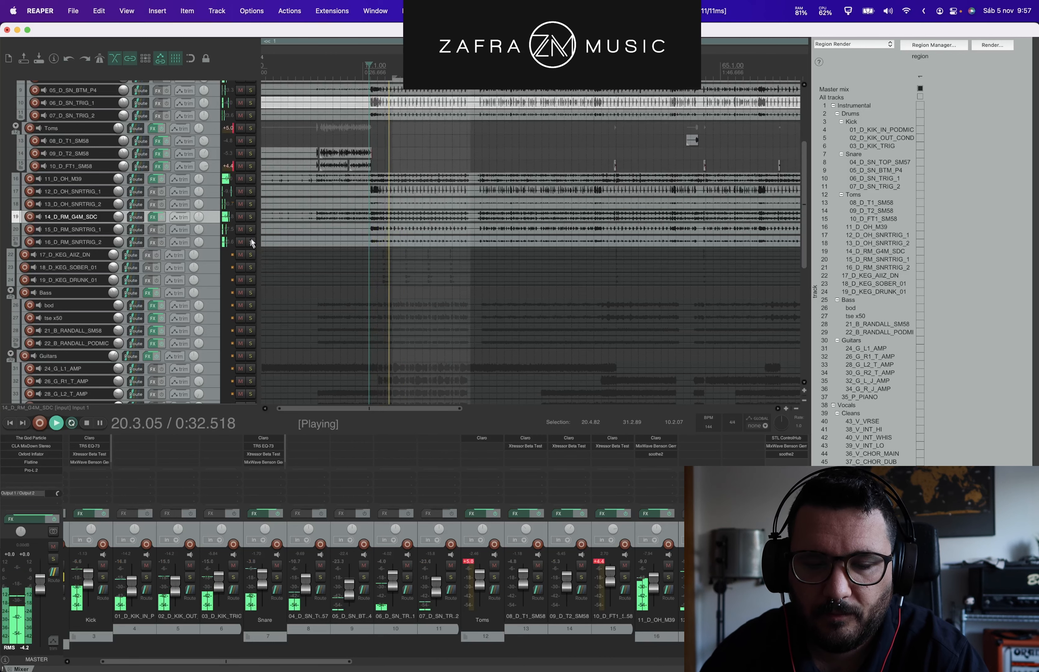
drag(251, 254, 250, 279)
key(space)
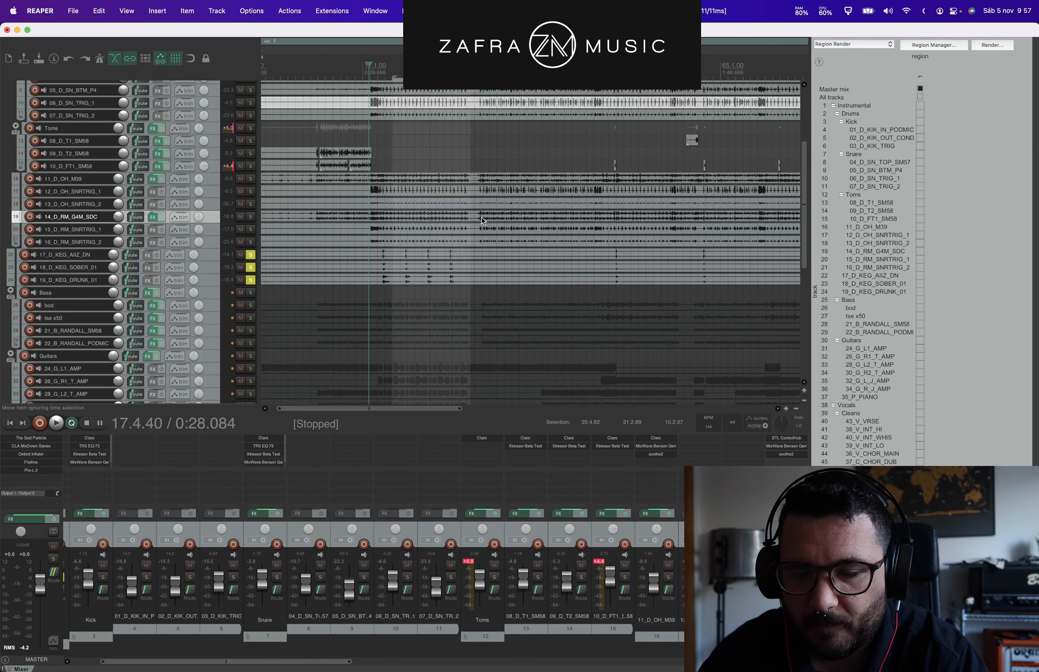
scroll(482, 220, up, 3)
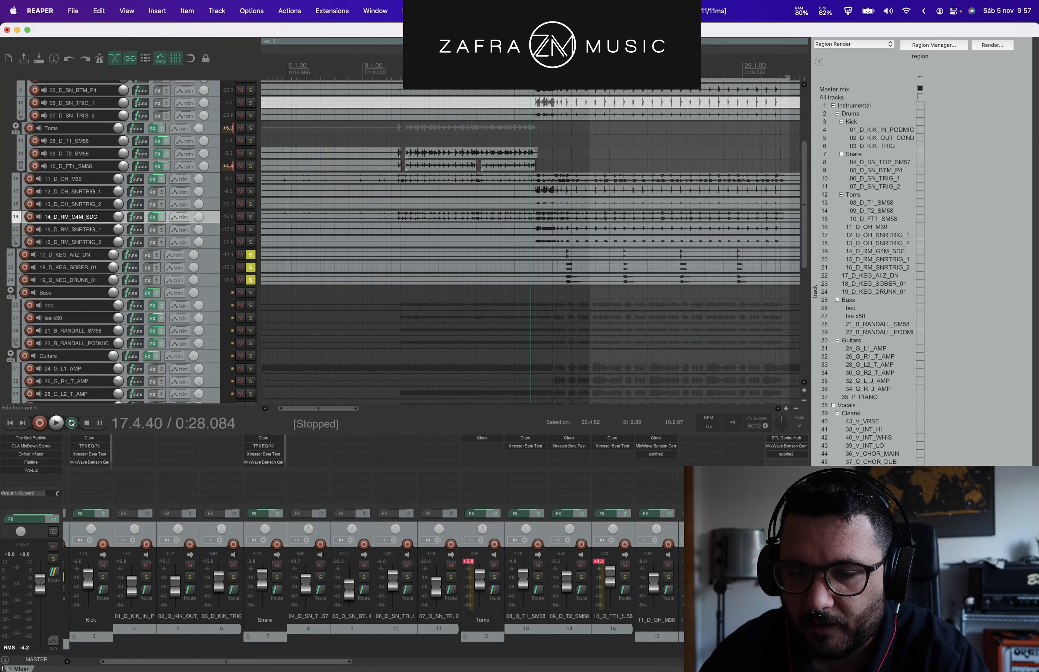
key(space)
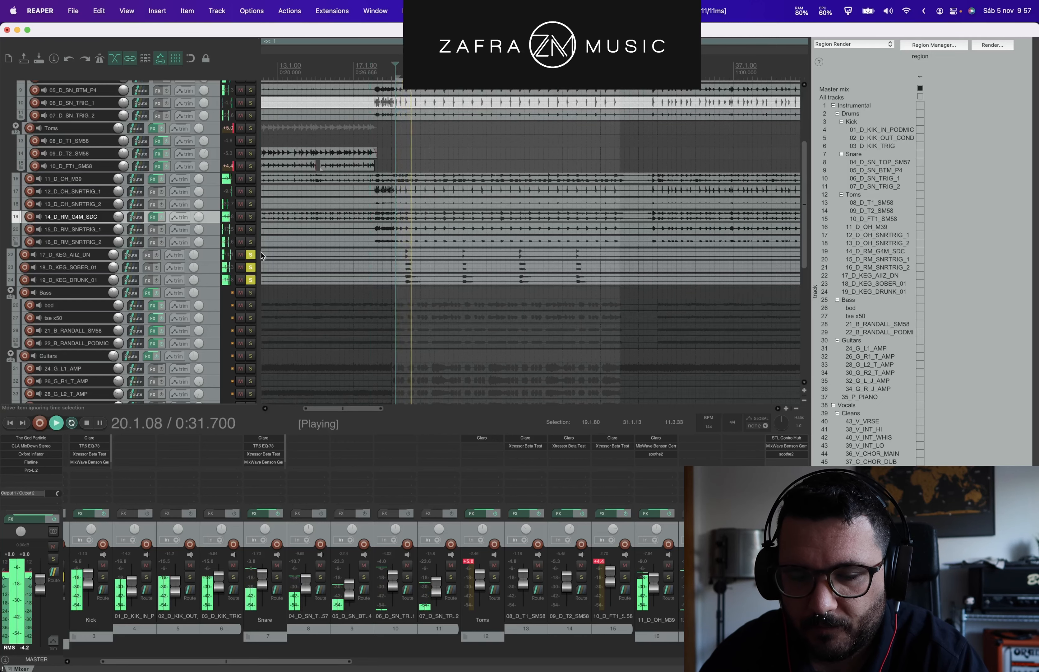
key(space)
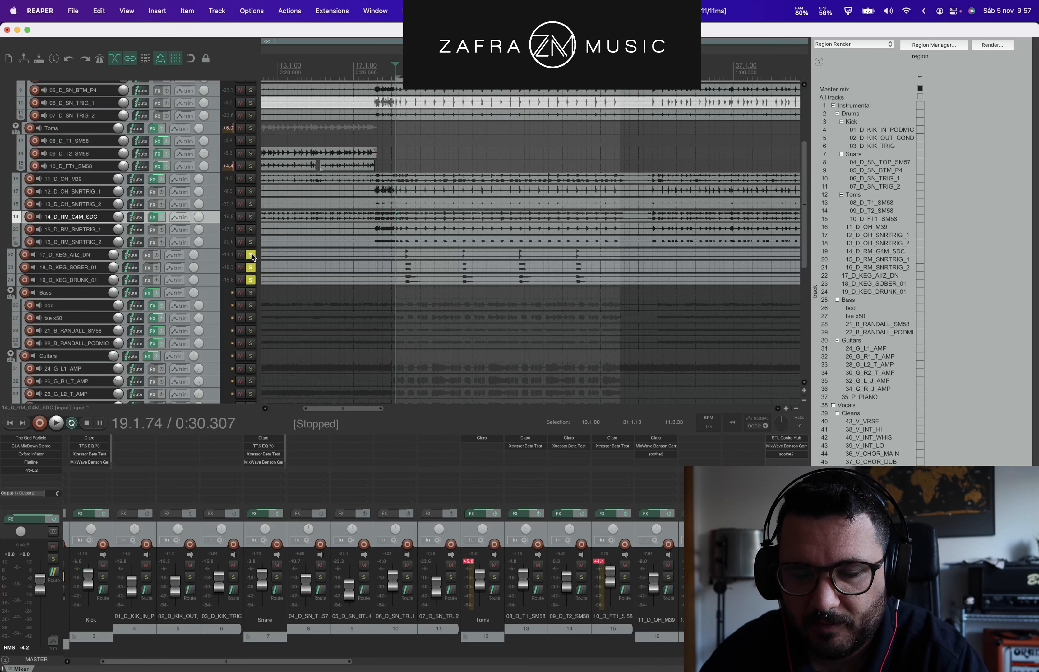
Step: Solo only 17_D_KEG_AIIZ_DN, 18_D_KEG_SOBER_01 and 19_D_KEG_DRUNK_01 and audition them from 19.1.74
click(252, 257)
key(space)
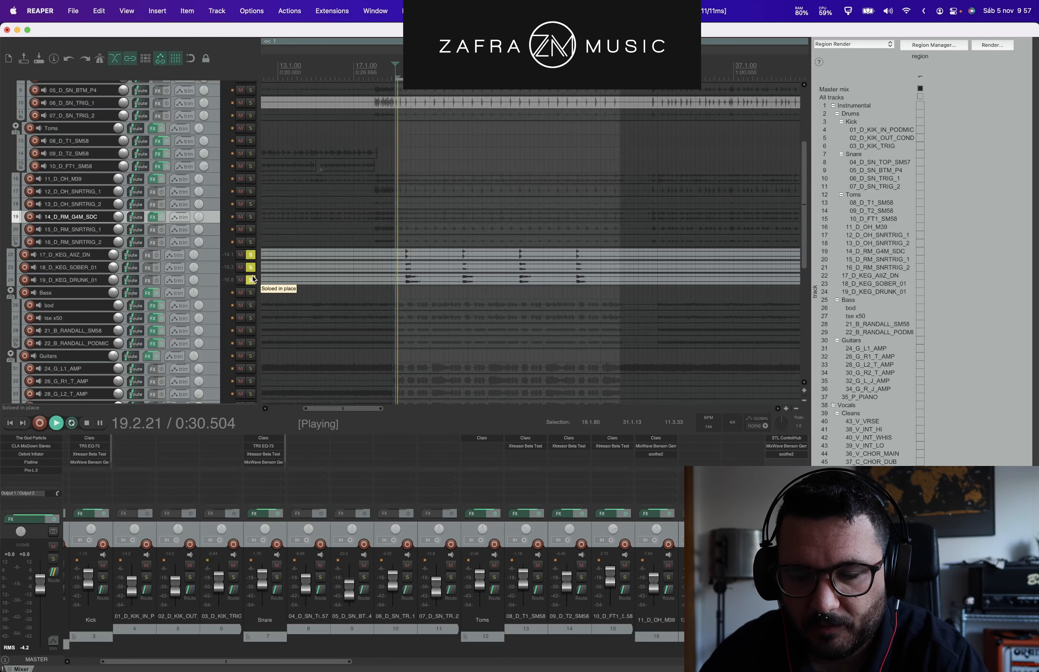
key(space)
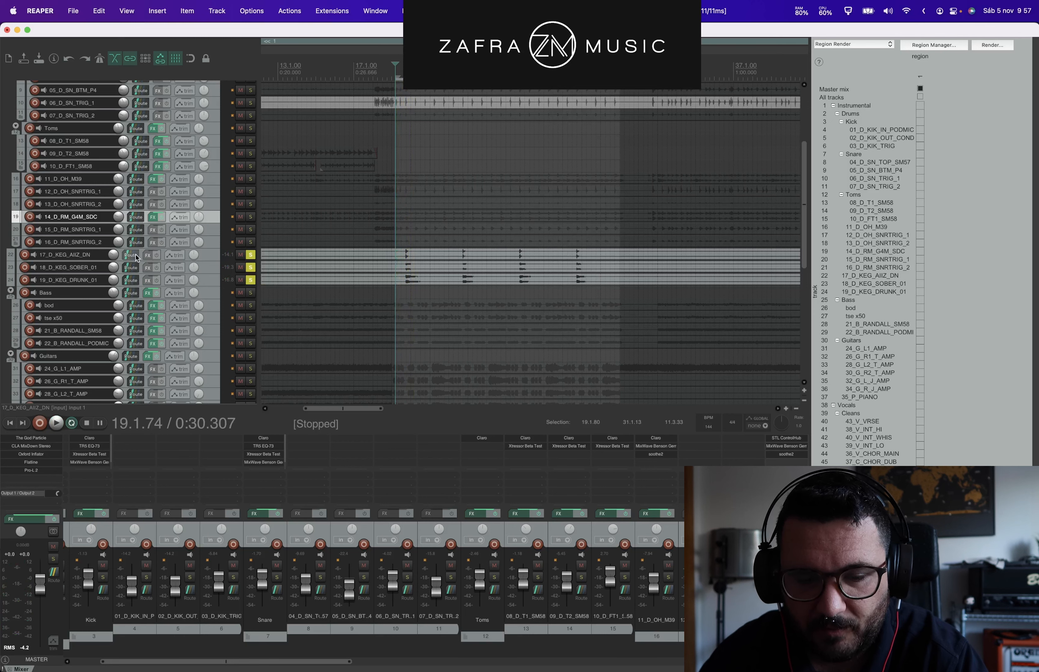
key(space)
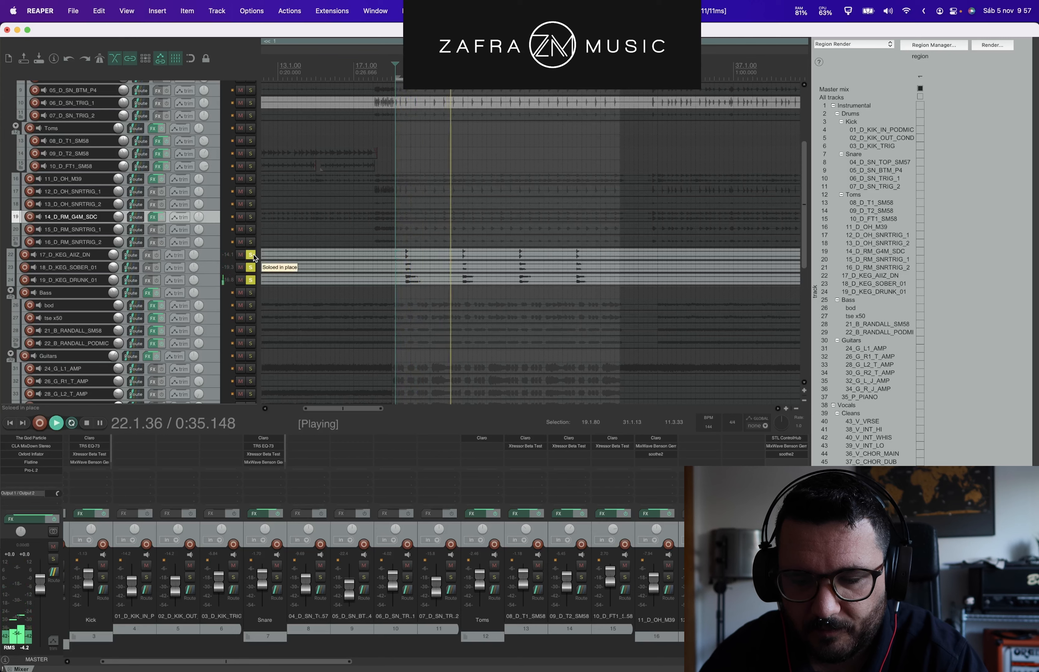
Step: Clear the solo on the three KEG tracks and listen to them within the full mix
drag(251, 255, 252, 282)
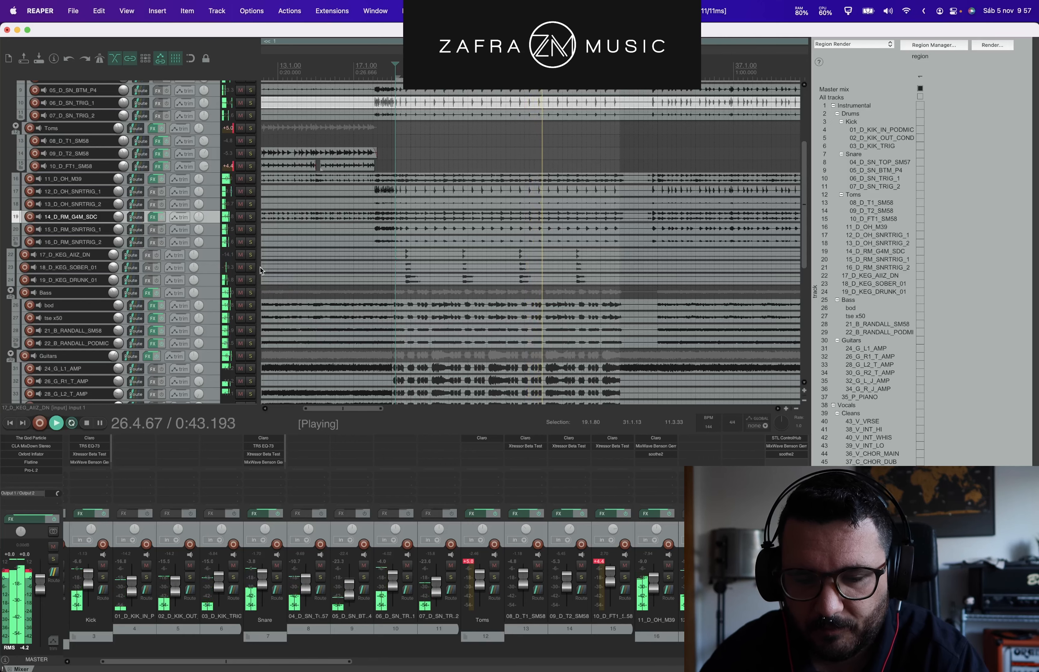
scroll(606, 293, down, 5)
scroll(605, 293, down, 2)
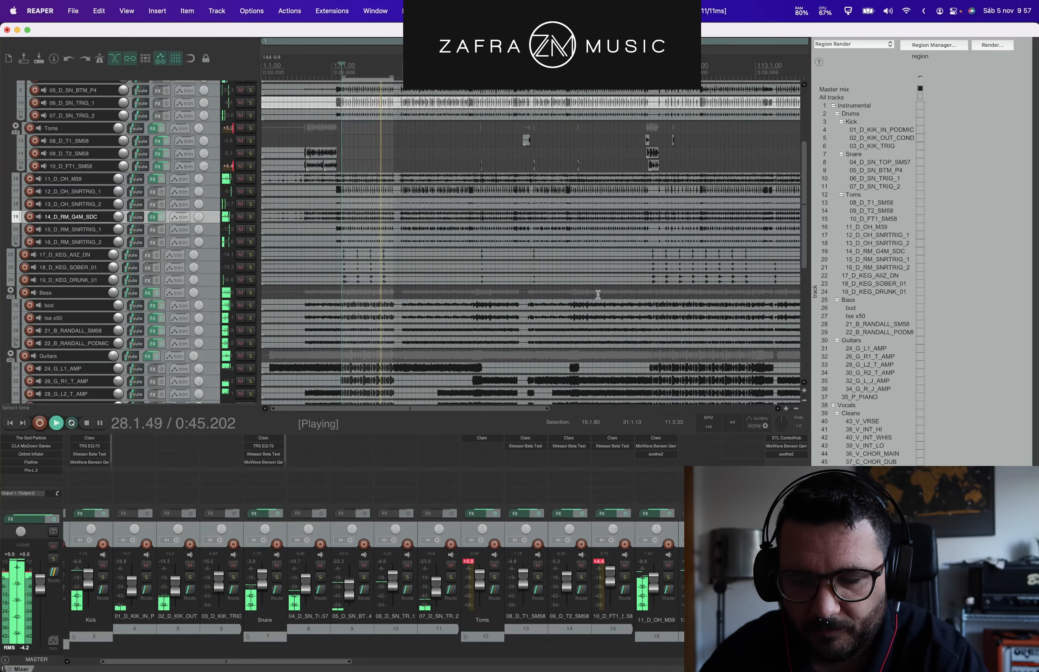
scroll(600, 294, down, 2)
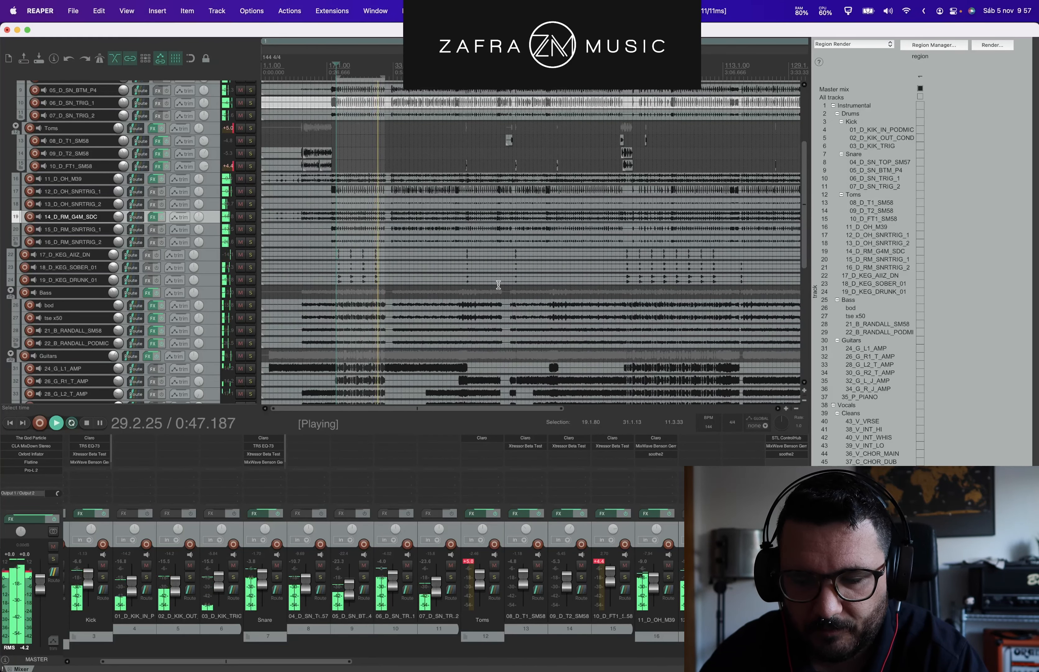
key(space)
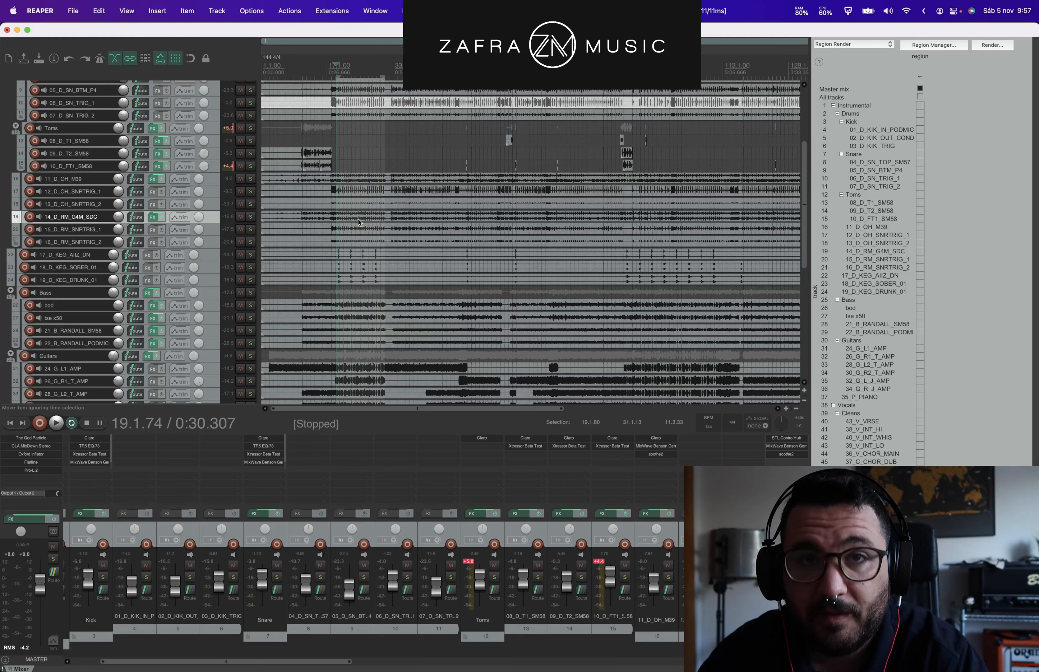
Step: Select the Bass folder, solo 21_B_RANDALL_SM58 and 22_B_RANDALL_PODMIC, and play them from 10.4.26
click(252, 294)
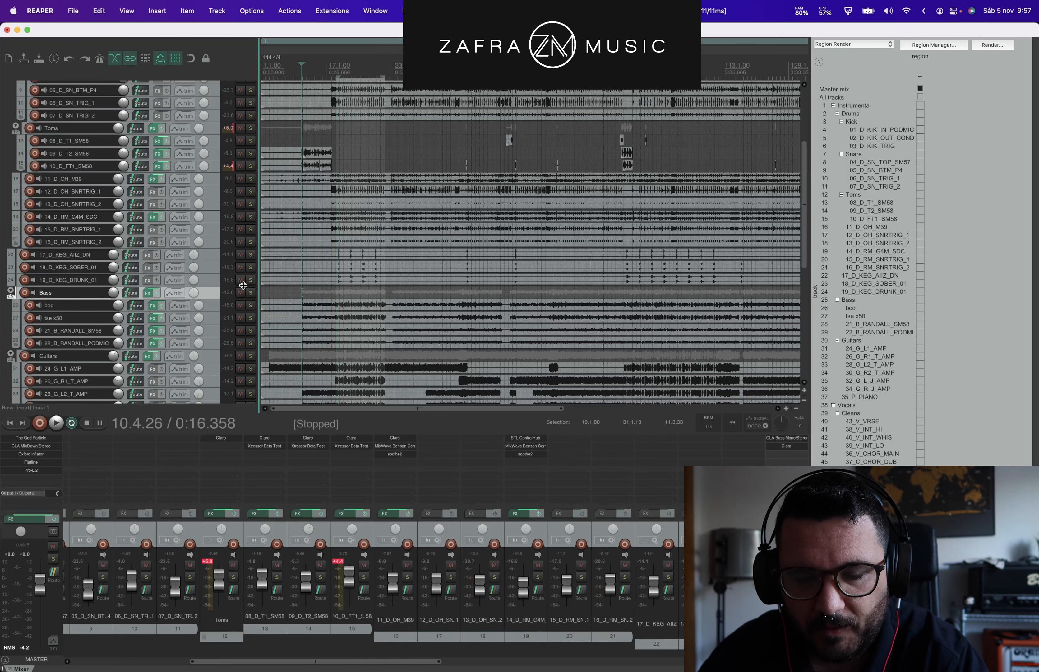
scroll(228, 293, down, 5)
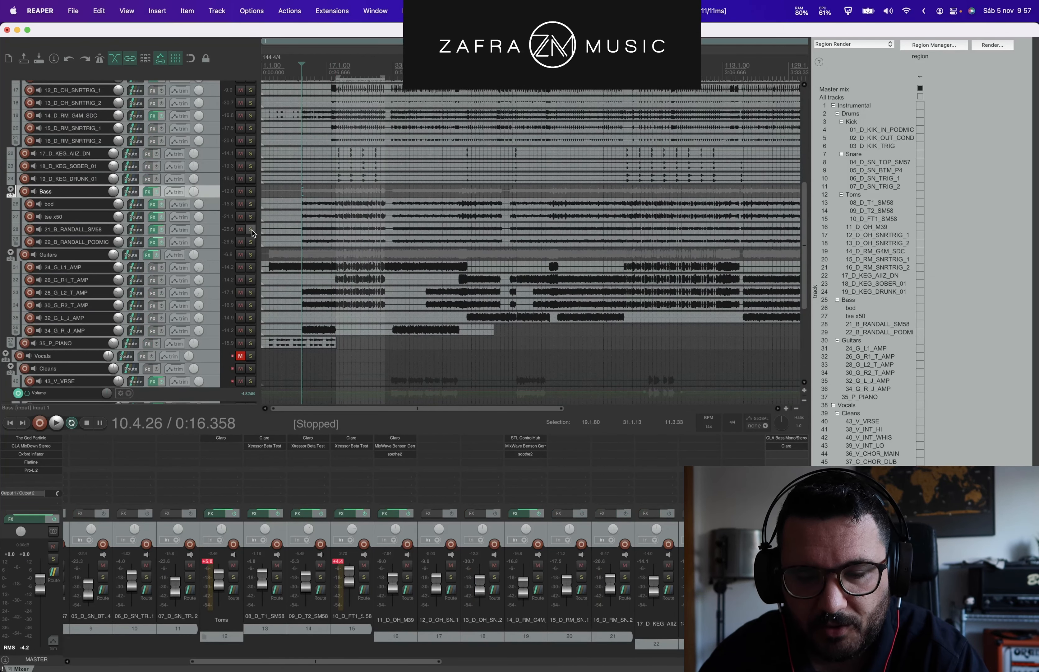
scroll(252, 229, down, 1)
drag(251, 217, 252, 228)
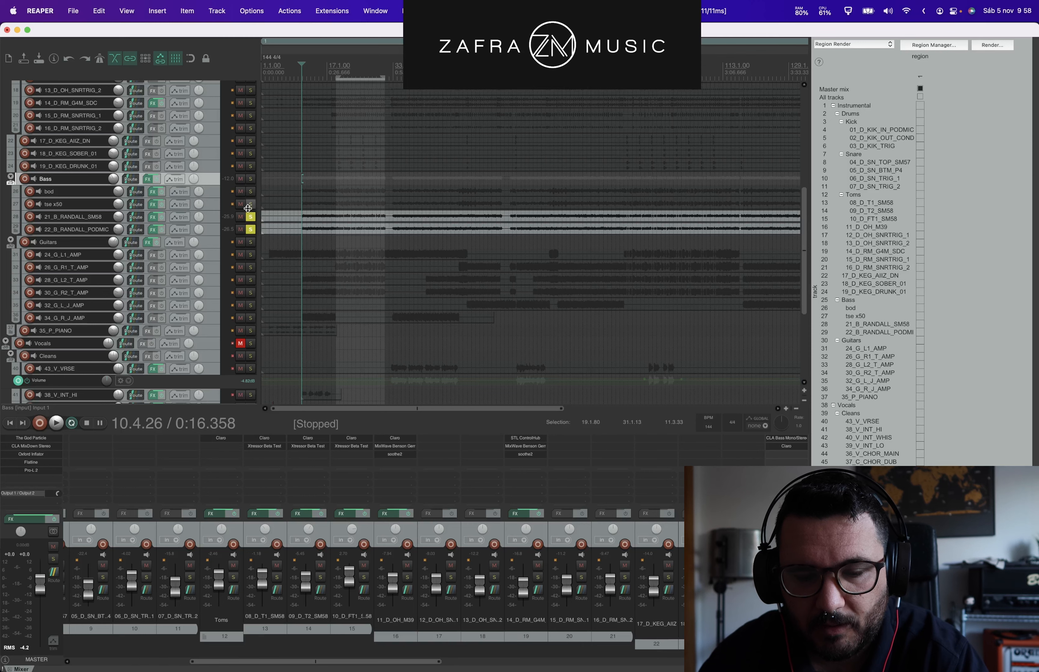
scroll(171, 219, down, 2)
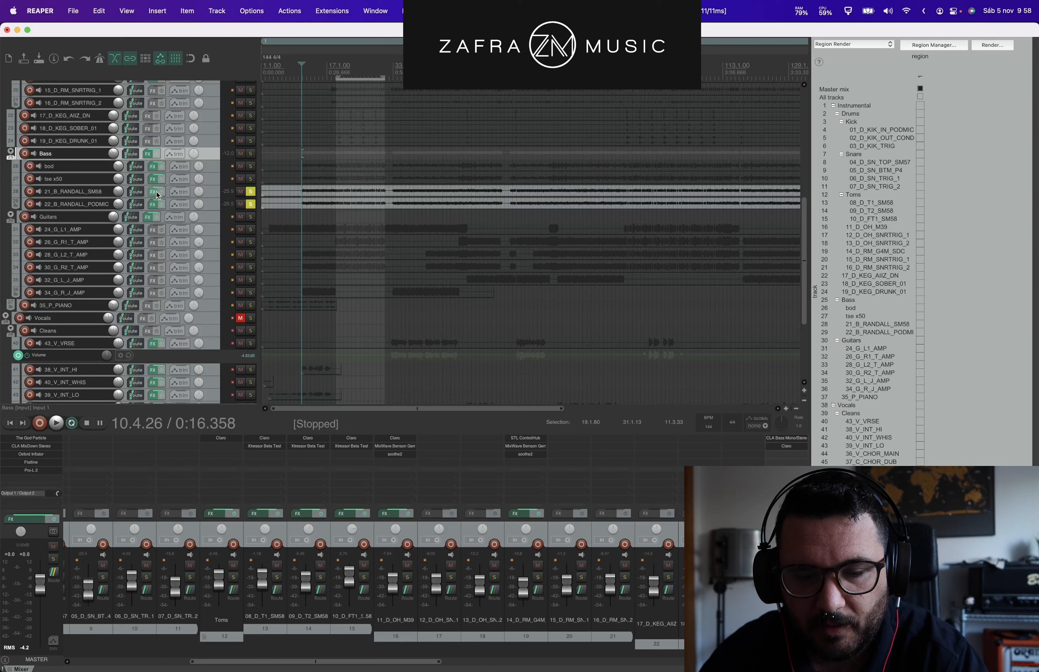
key(space)
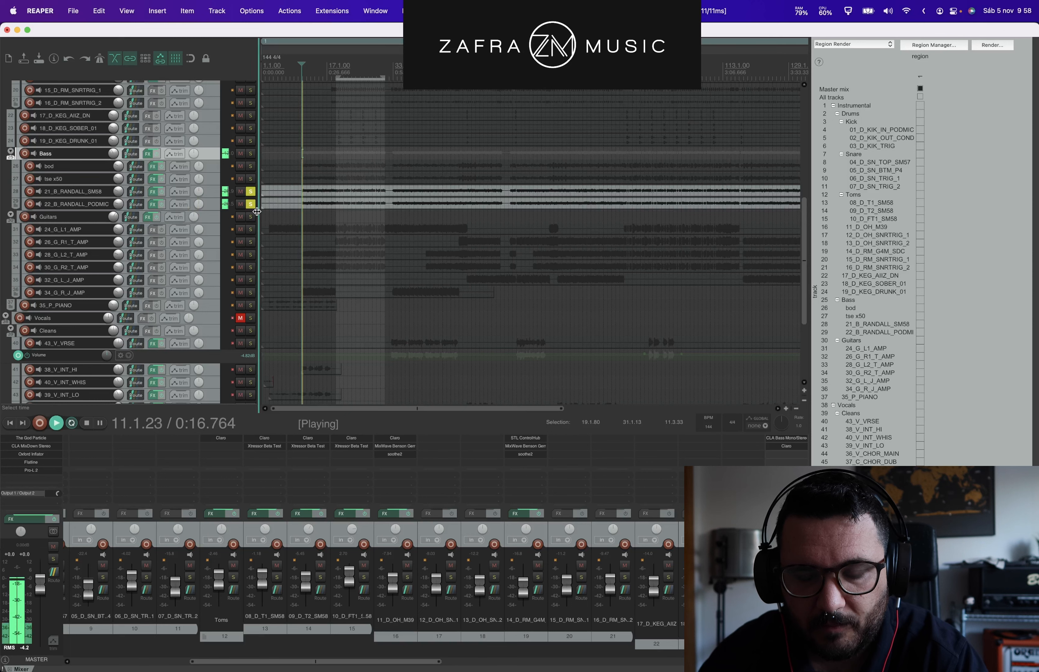
Step: Bypass the Bass folder's effects and replay the two soloed Randall tracks without them from 10.4.26
click(159, 154)
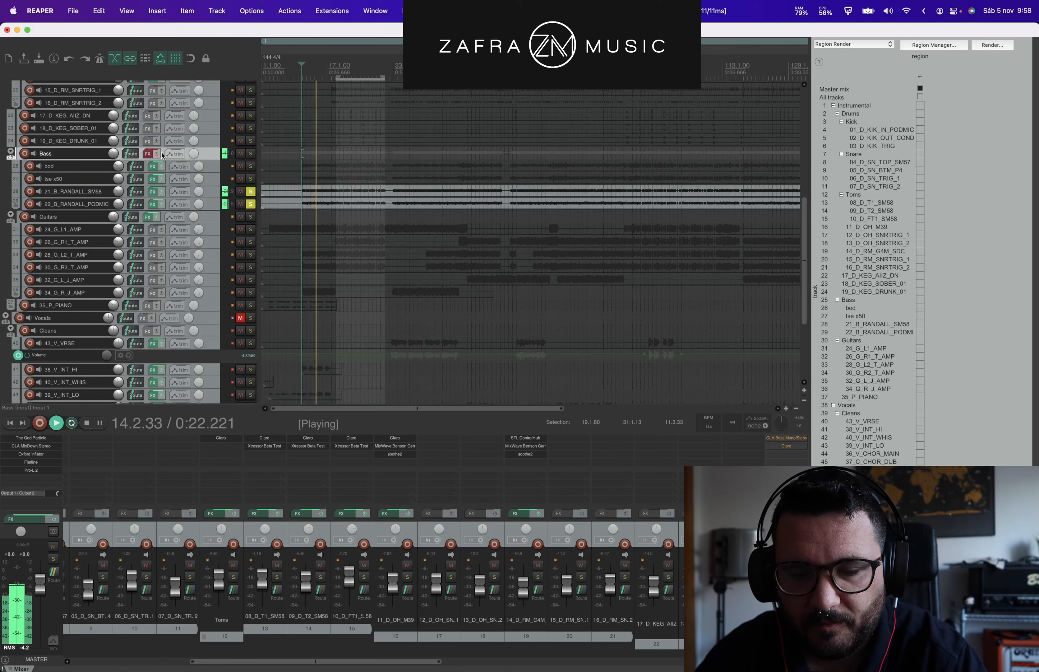
key(space)
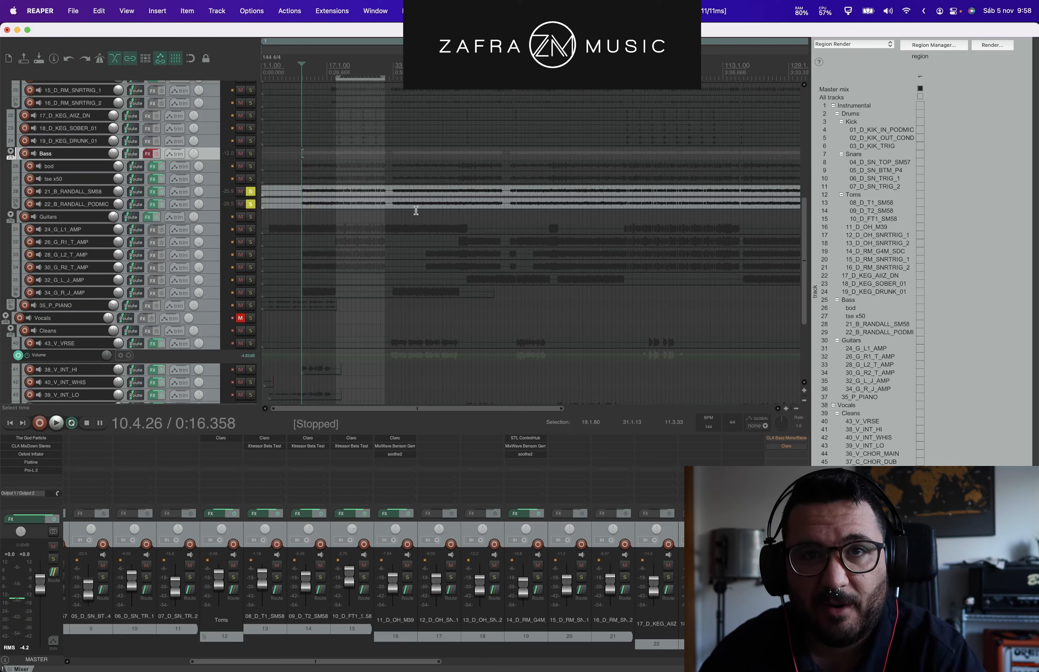
scroll(248, 180, down, 1)
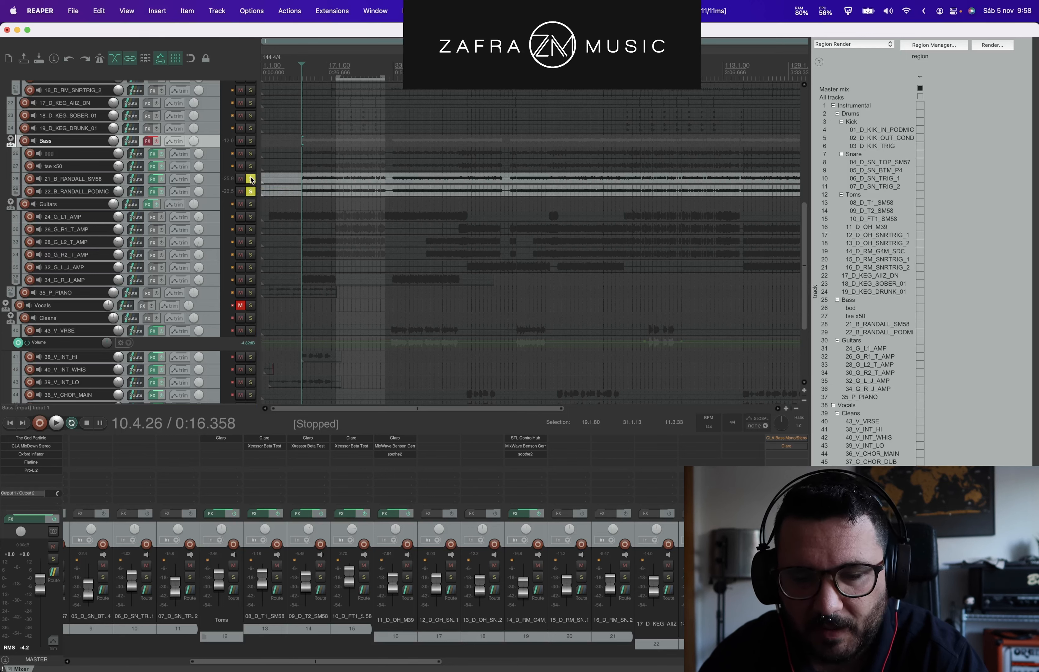
key(space)
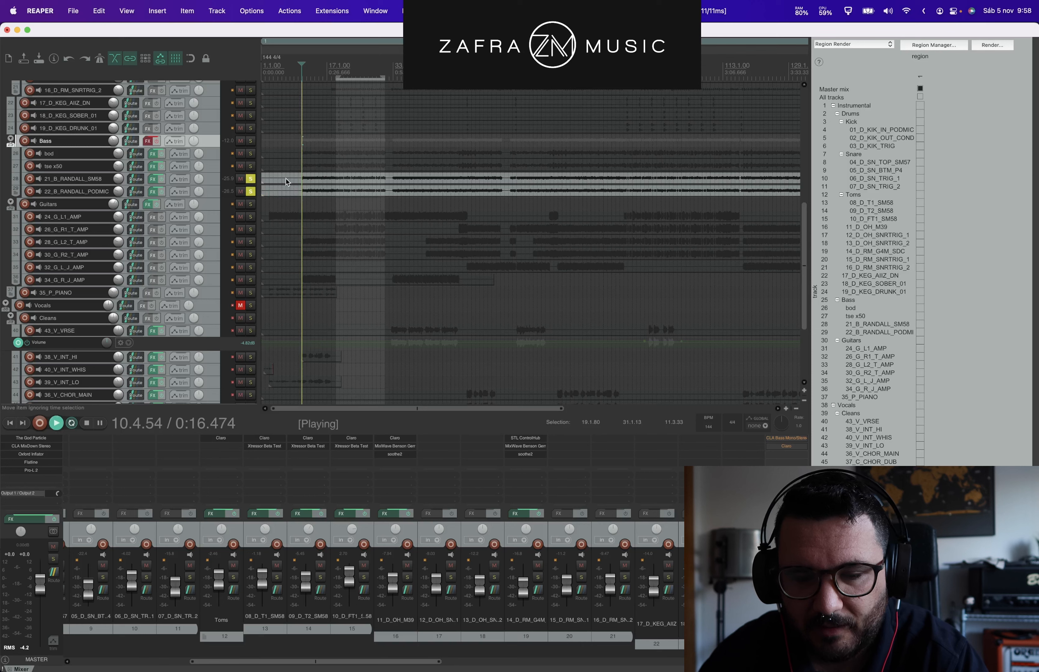
Step: Solo only the tse x50 track, bypass its effects, and audition the dry bass from 19.4.28
key(space)
key(space)
super+click(250, 166)
click(162, 166)
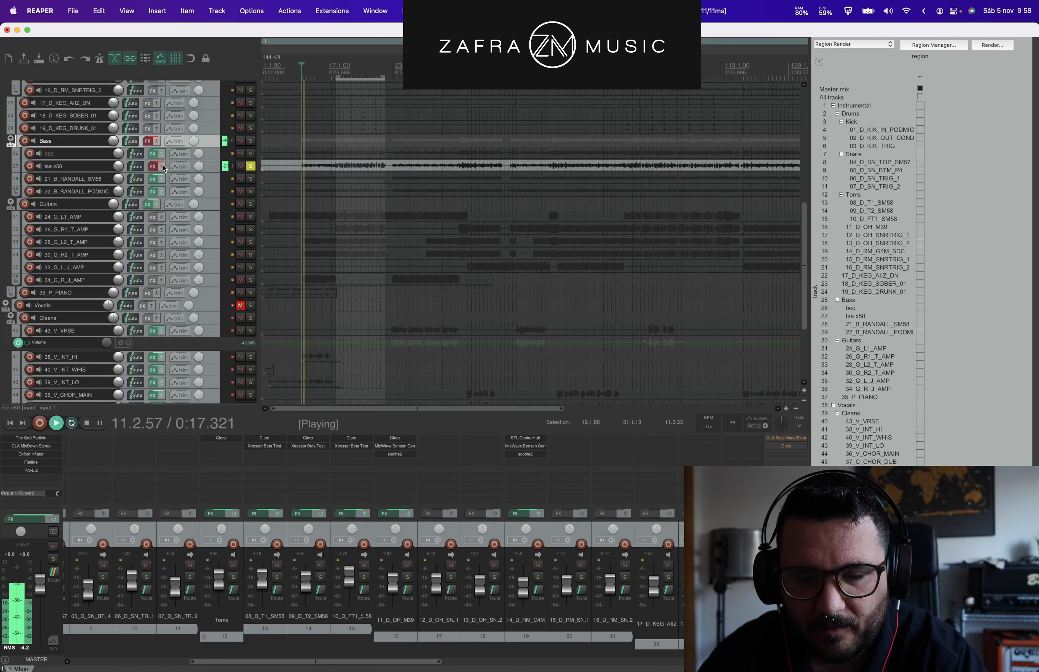
key(space)
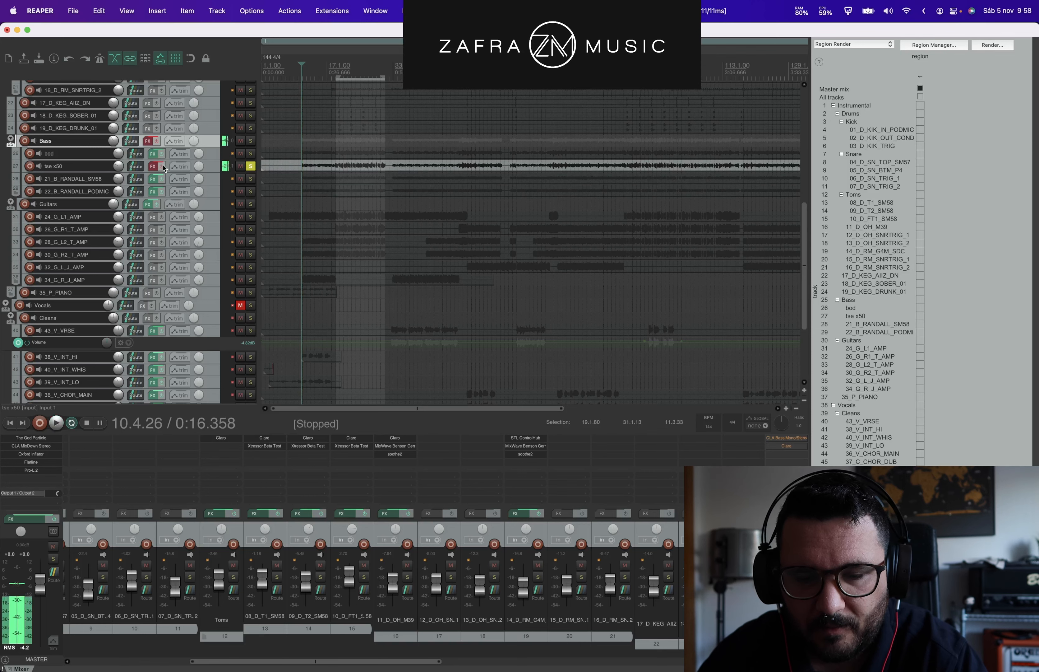
click(338, 71)
key(space)
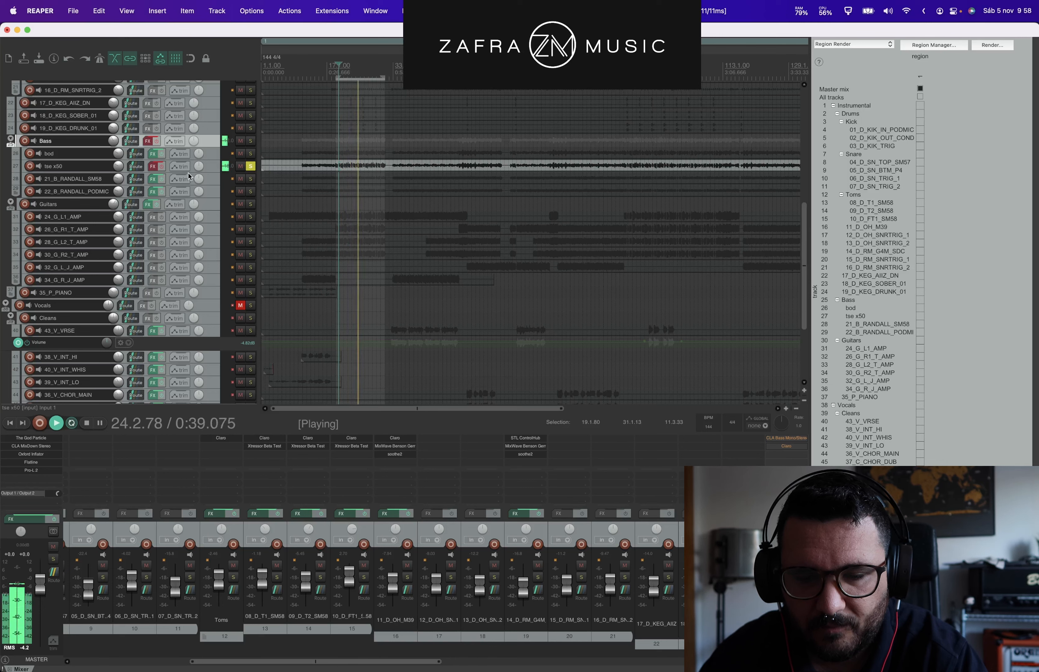
key(space)
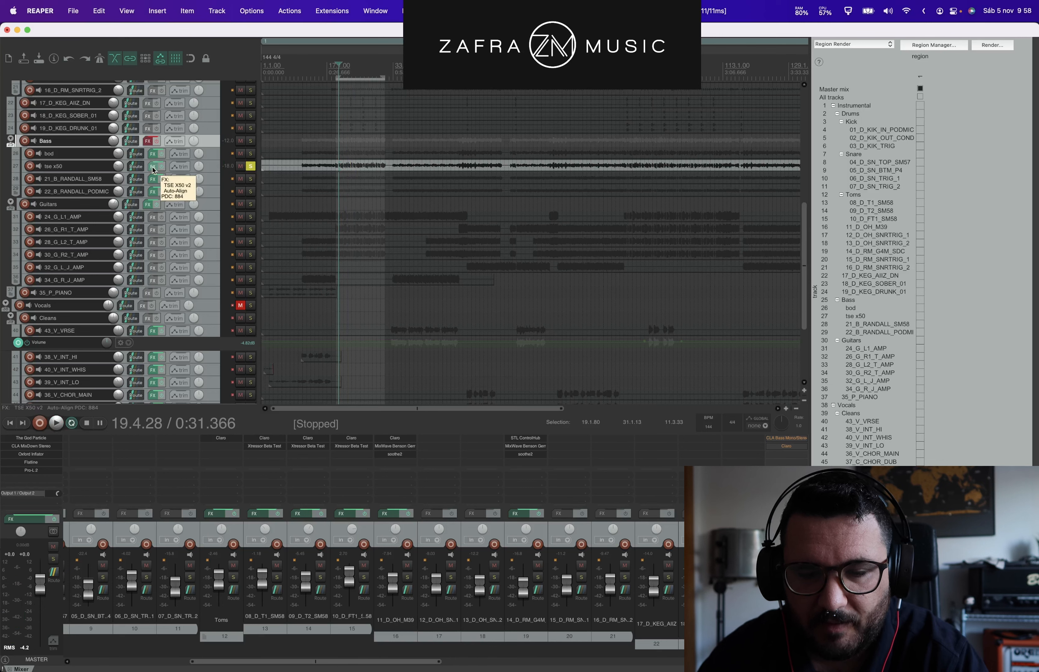
Step: Open the tse x50 track's effects chain at TSE X50 v2 and play the processed bass from 19.4.28
click(153, 167)
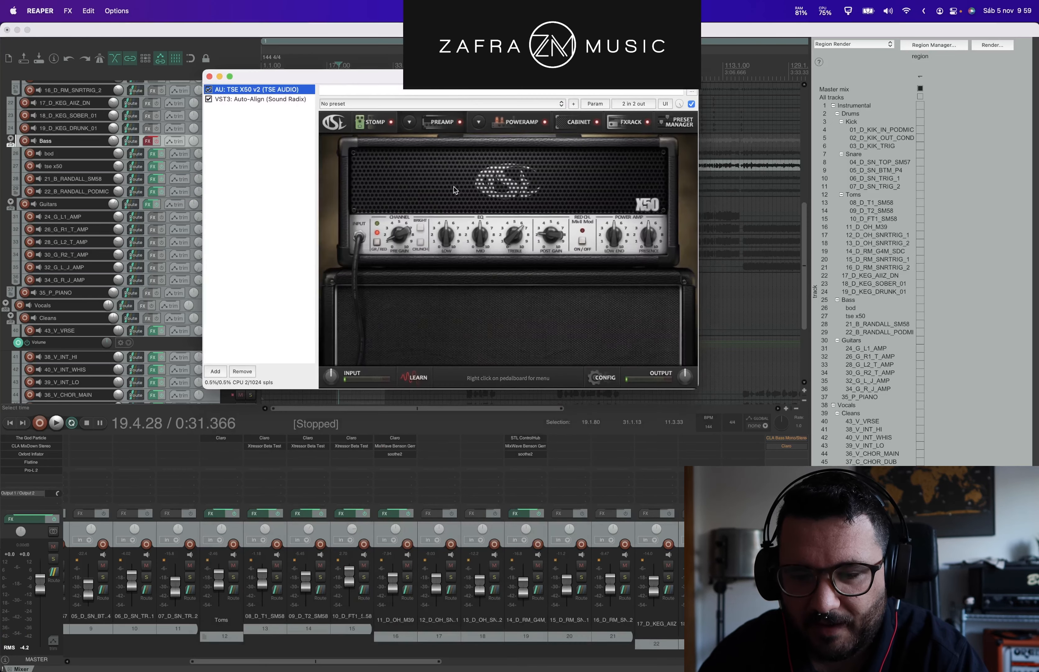
drag(486, 75, 527, 160)
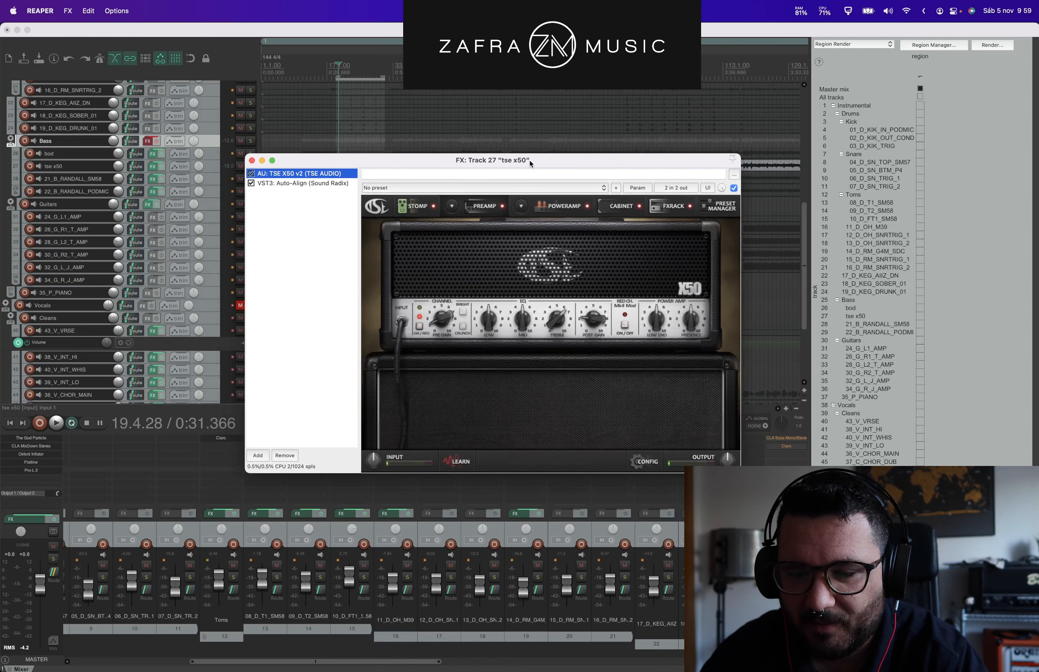
drag(401, 166, 425, 249)
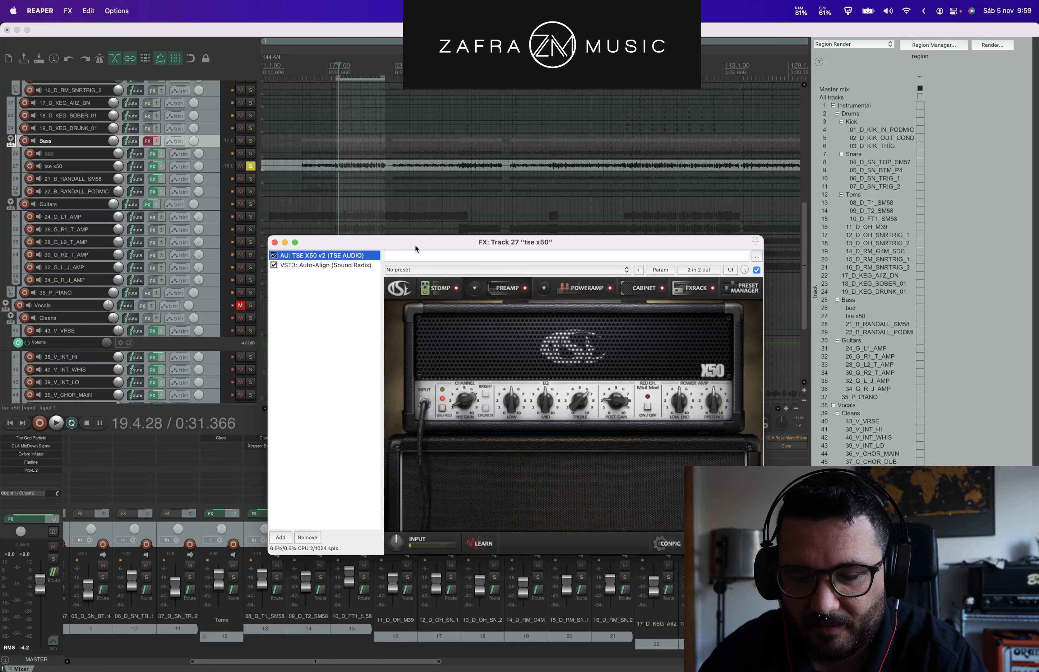
drag(416, 245, 413, 258)
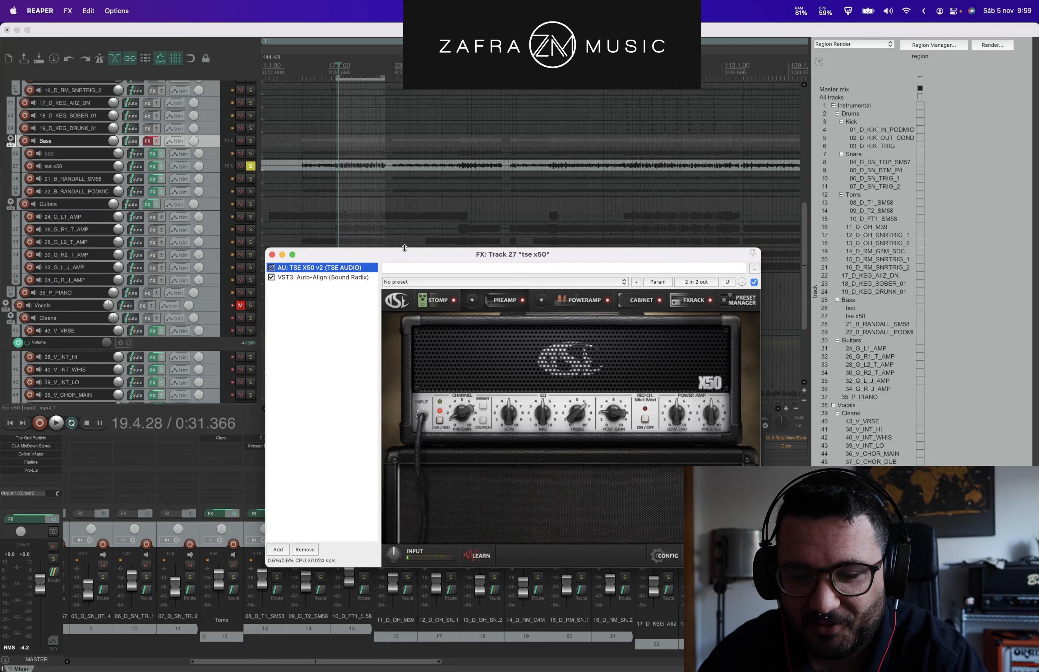
key(space)
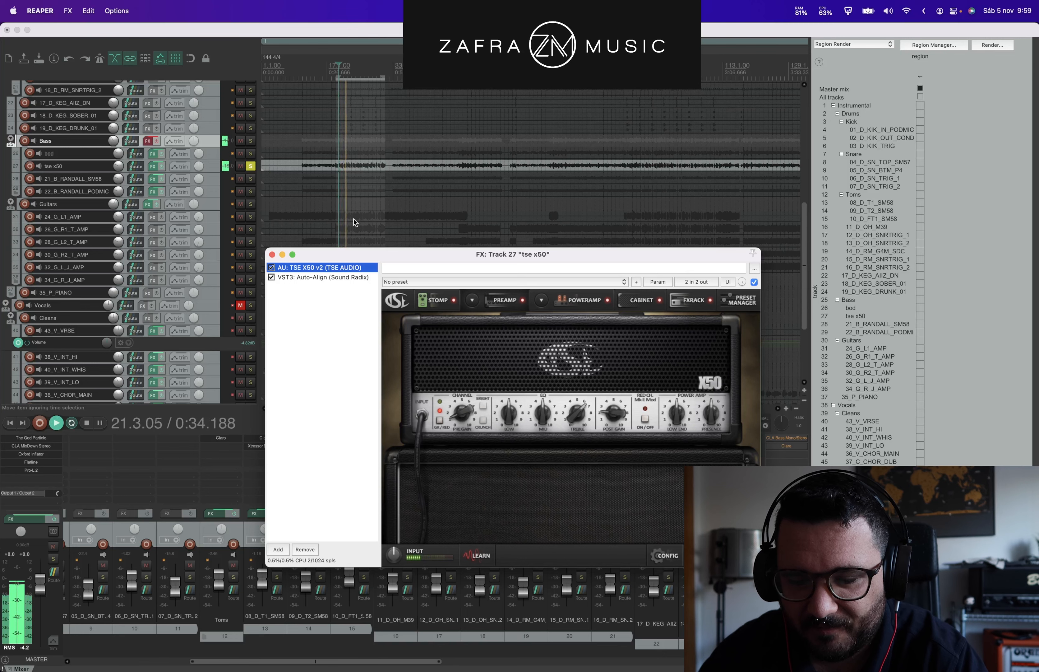
Step: Look at the TSE X50 v2 power amp section during playback, return to the amp head view and replay the track briefly
click(581, 300)
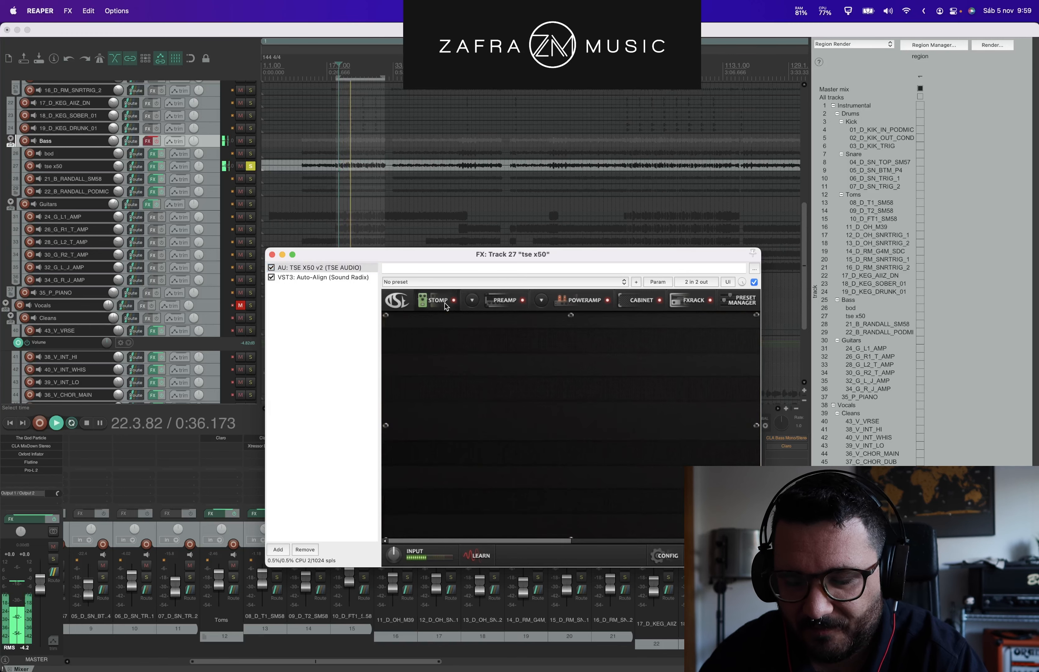
click(570, 302)
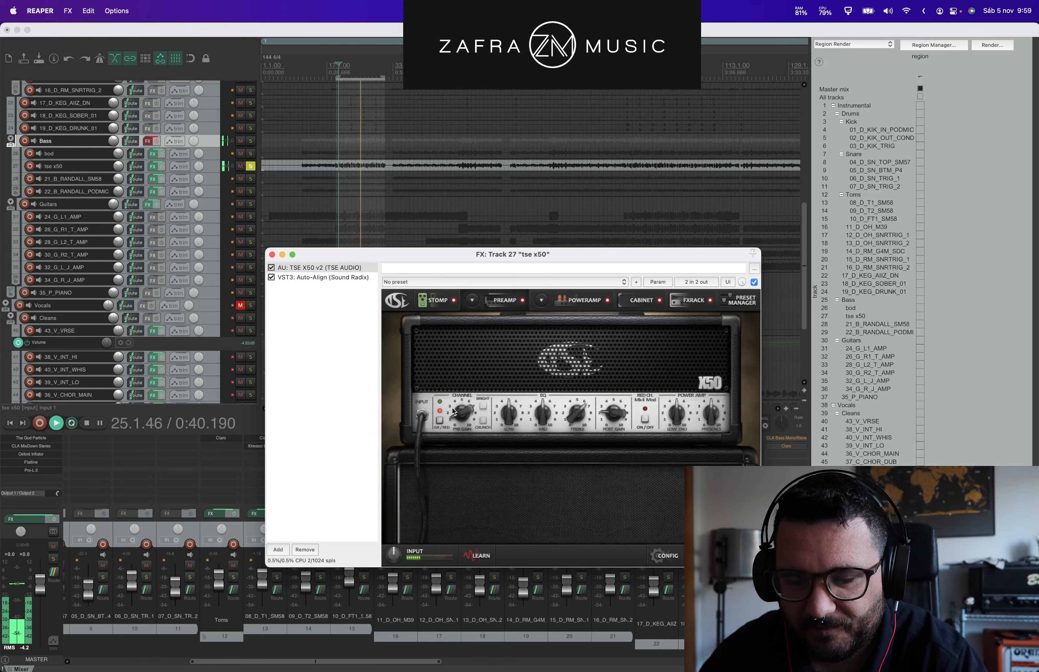
key(space)
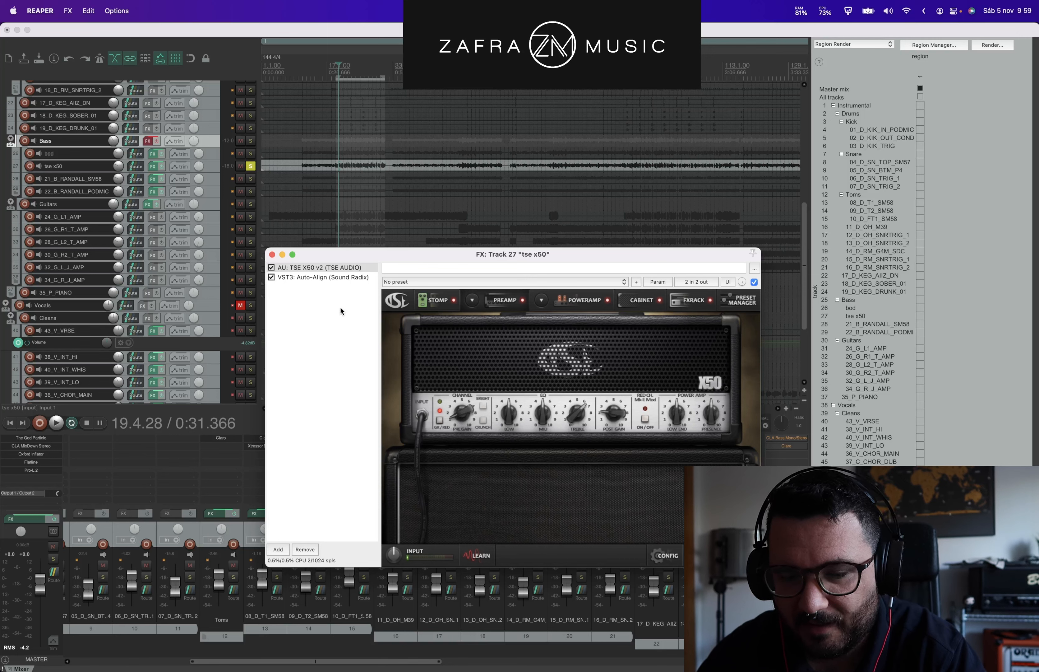
key(space)
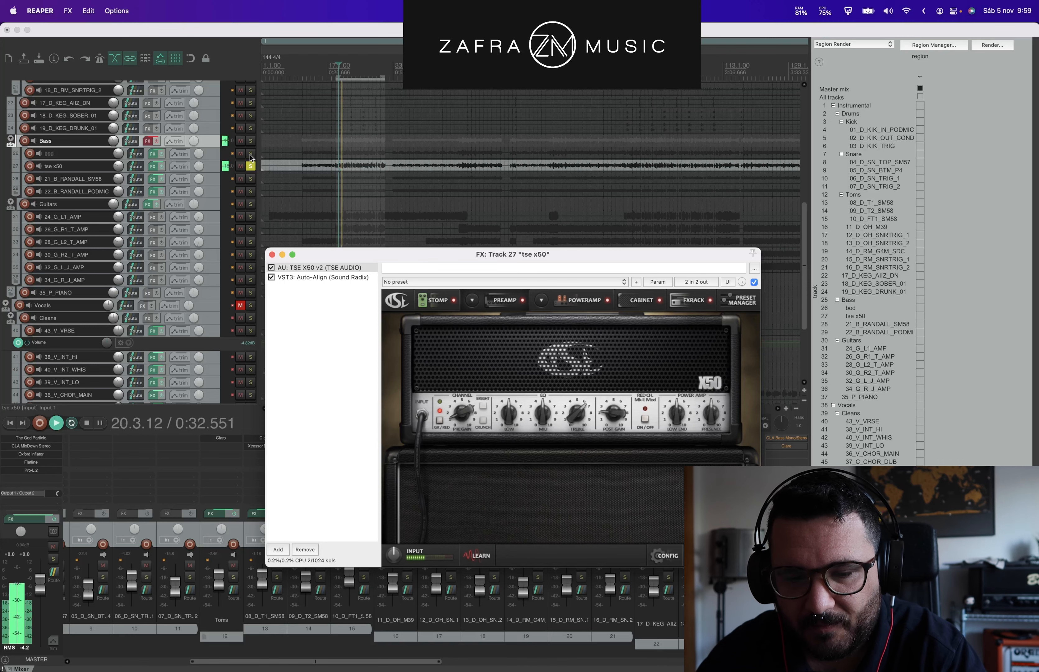
key(space)
Step: Solo only the bod track, open its BOD bass overdrive plug-in and play the track from 19.4.28
click(356, 156)
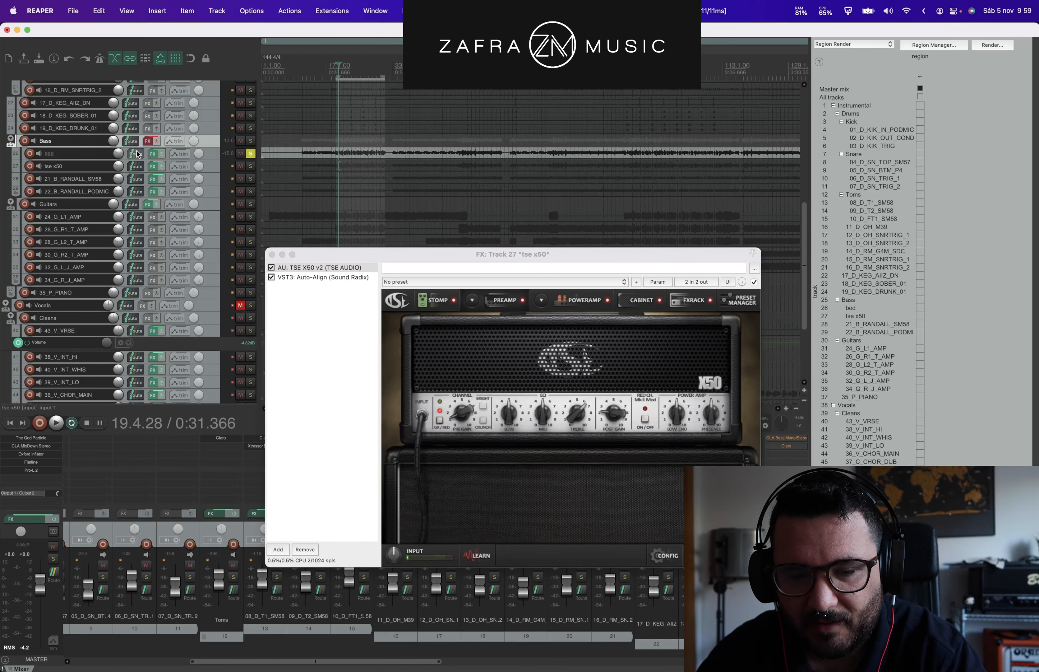
click(153, 154)
drag(540, 257, 634, 222)
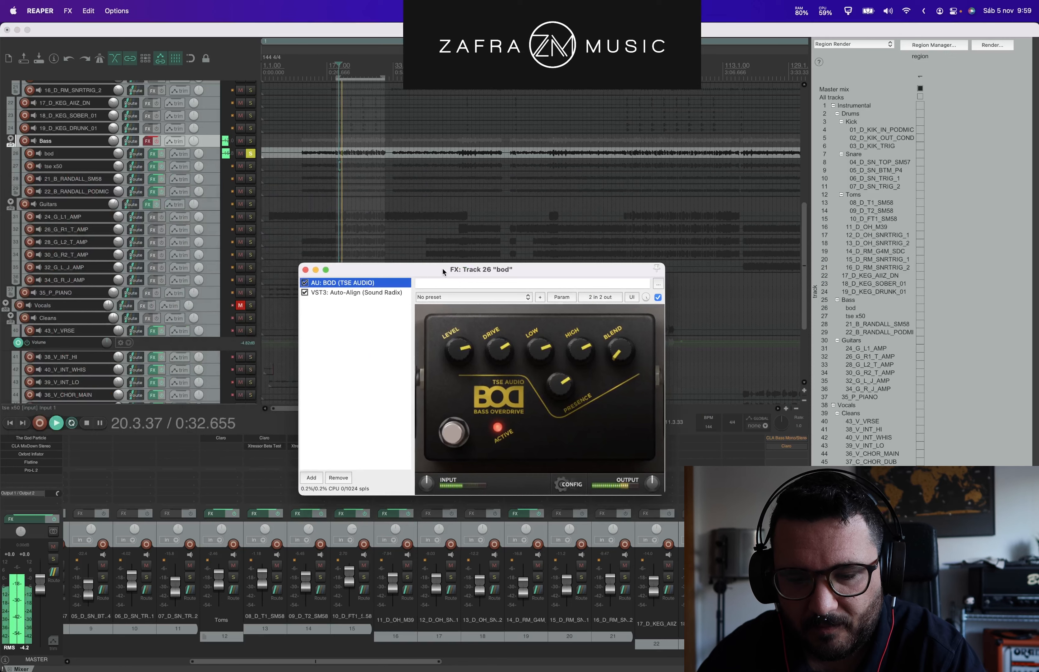
key(space)
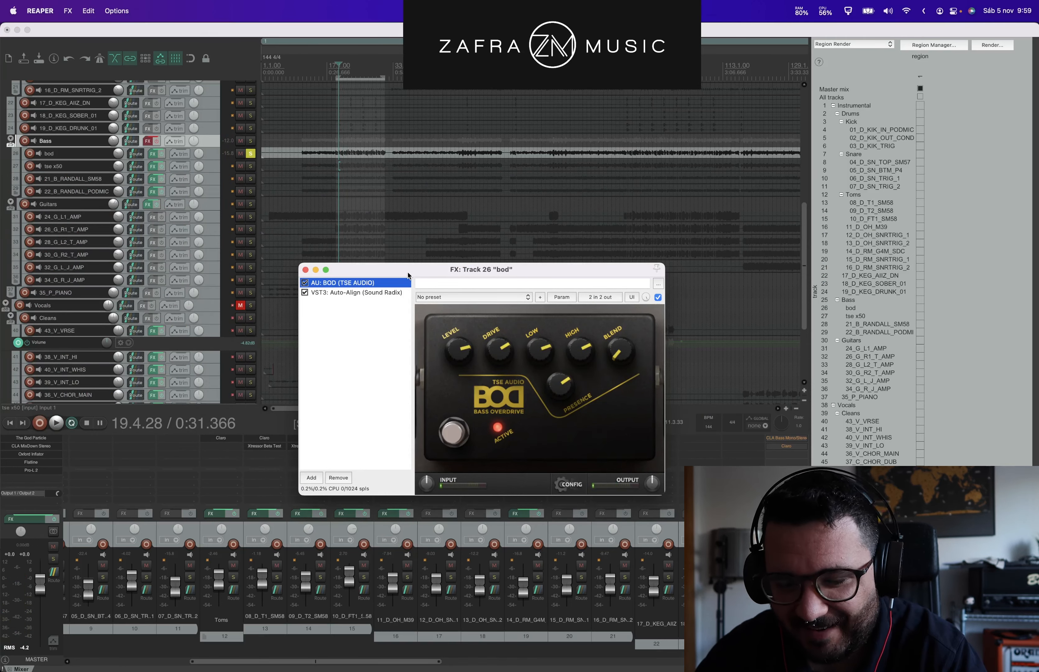
Step: Replay the bod track, comparing its sound with the BOD plug-in bypassed and enabled again
drag(418, 272, 413, 226)
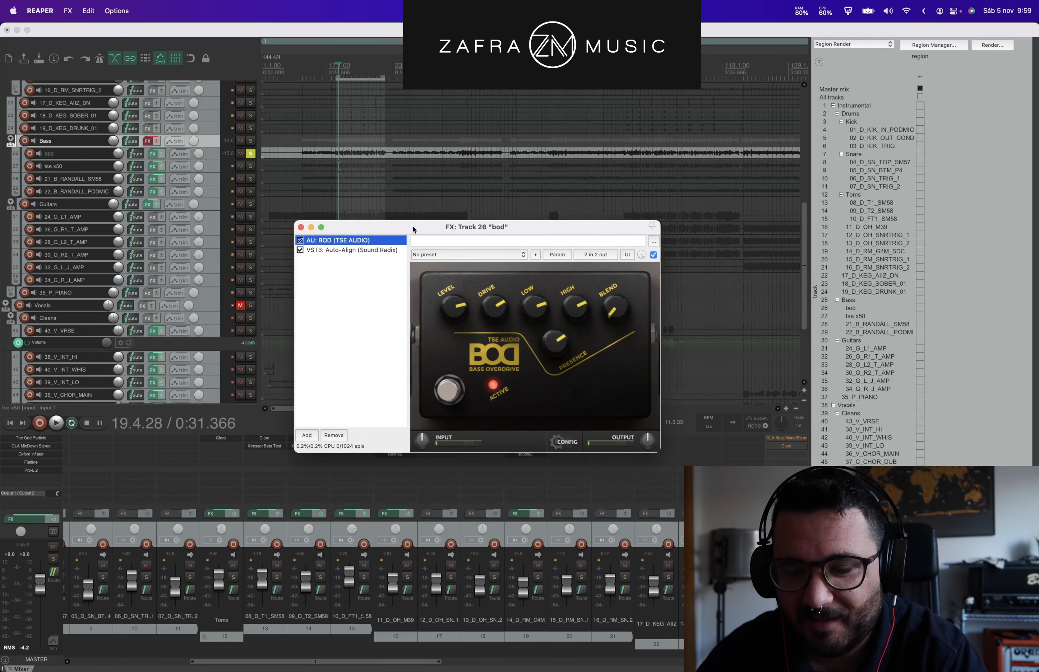
key(space)
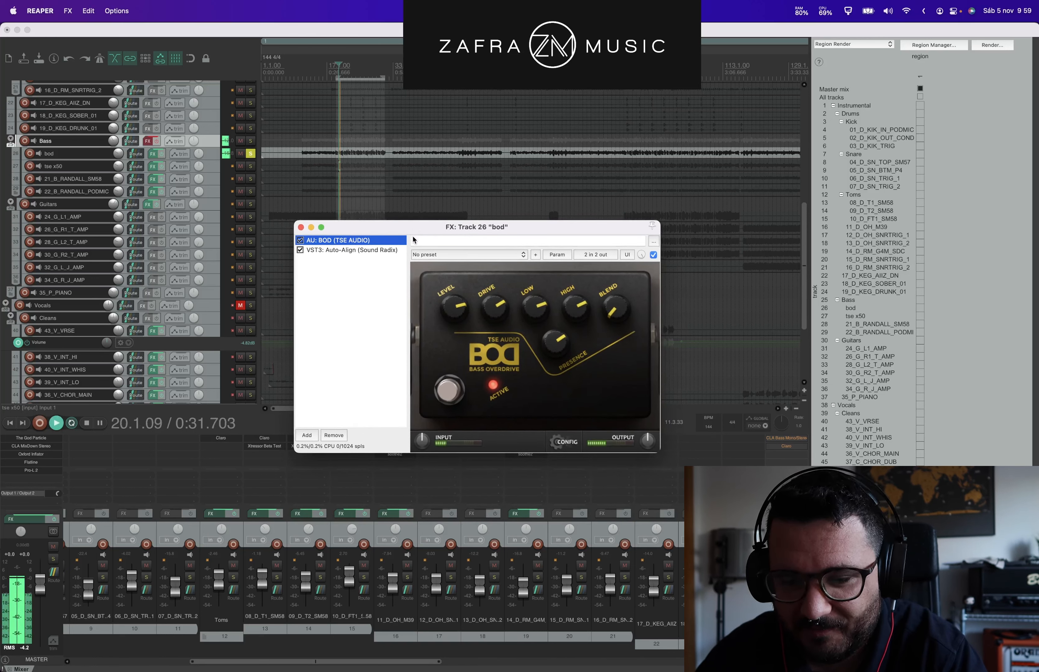
click(300, 240)
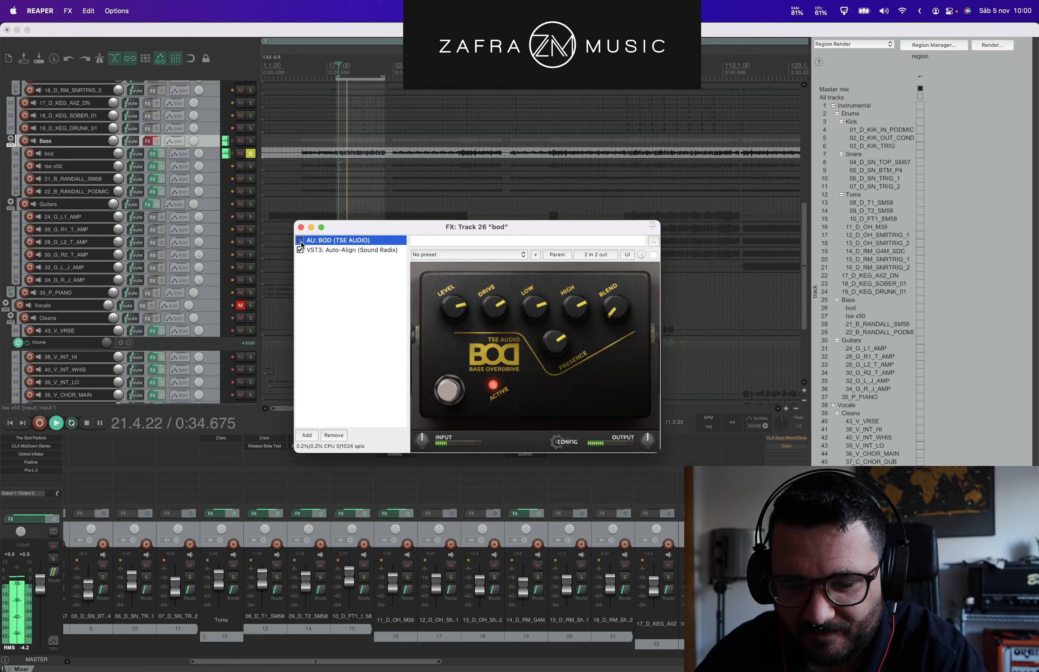
click(301, 240)
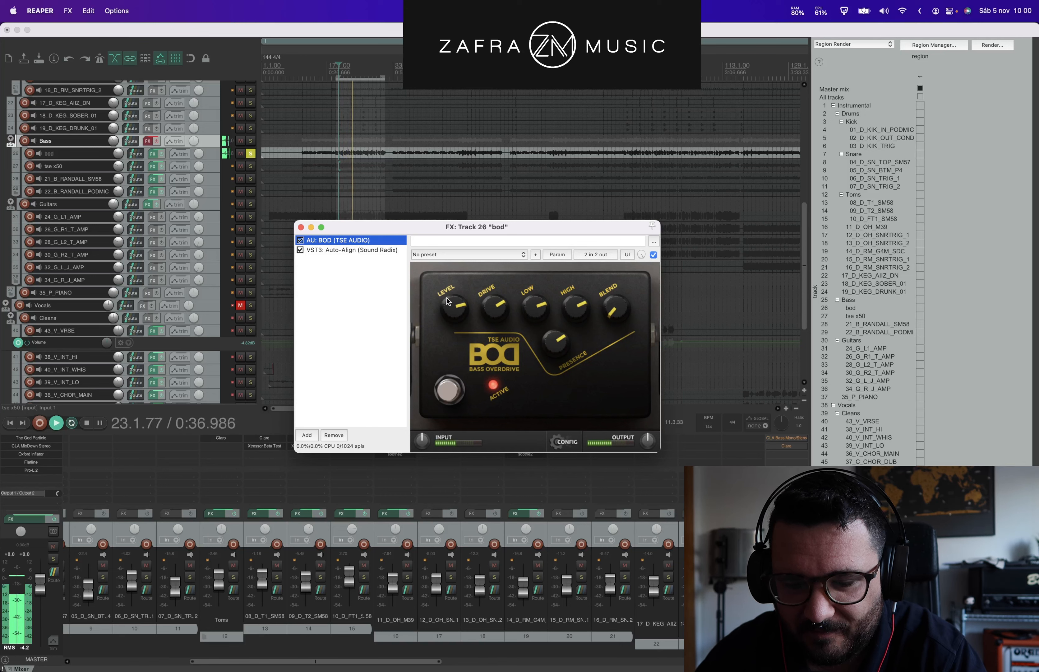
key(space)
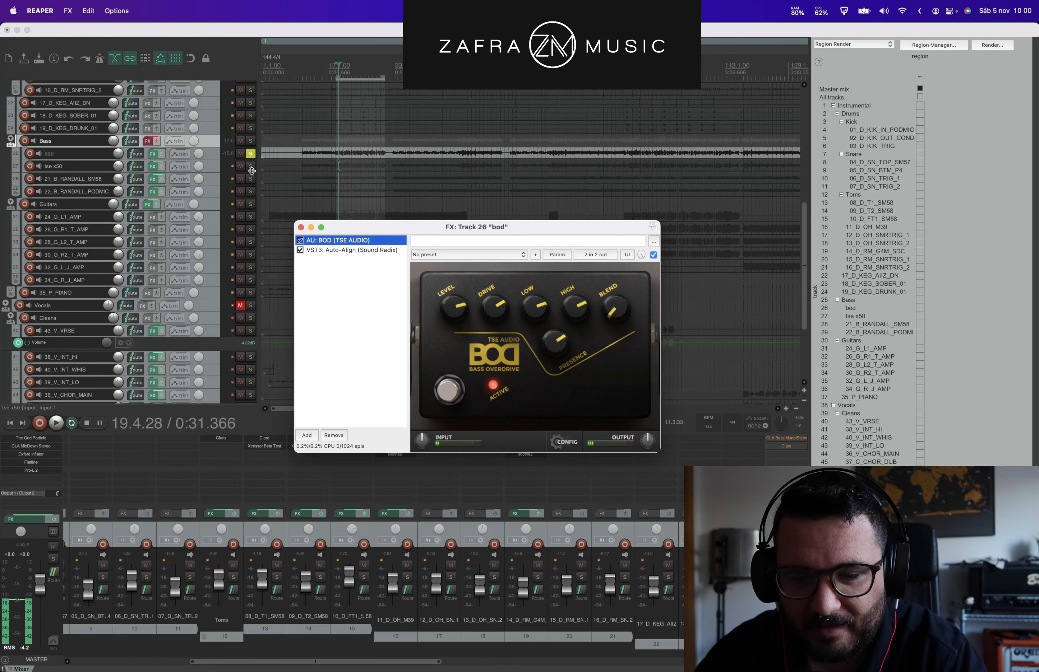
Step: Add tse x50 and both Randall tracks to the solo, close the bod effects window and audition all four bass tracks together
drag(252, 171, 252, 192)
click(300, 227)
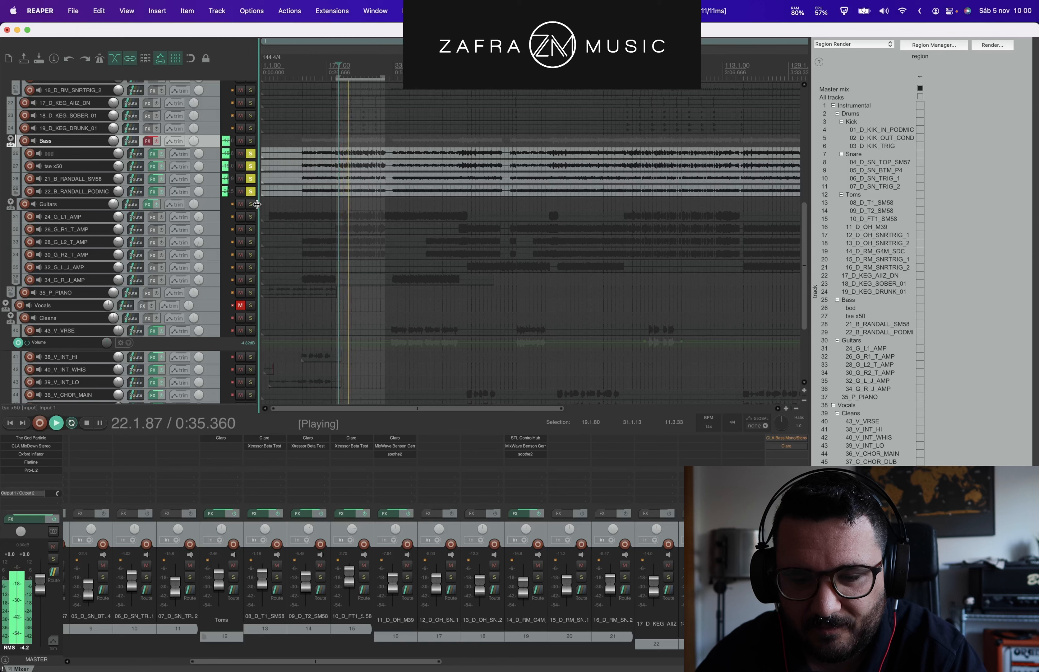
key(space)
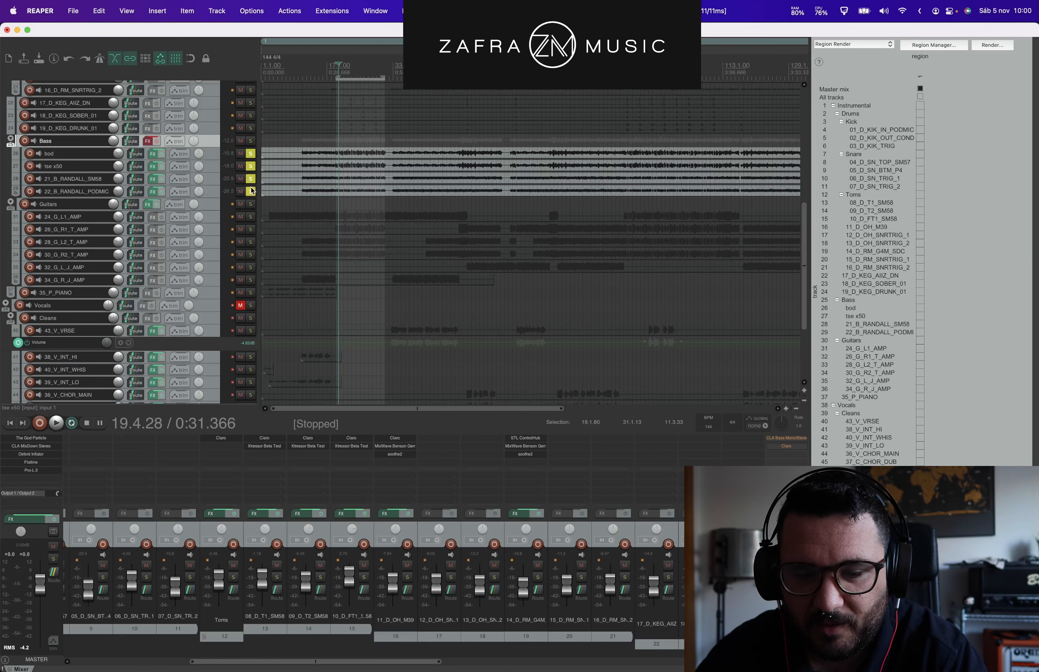
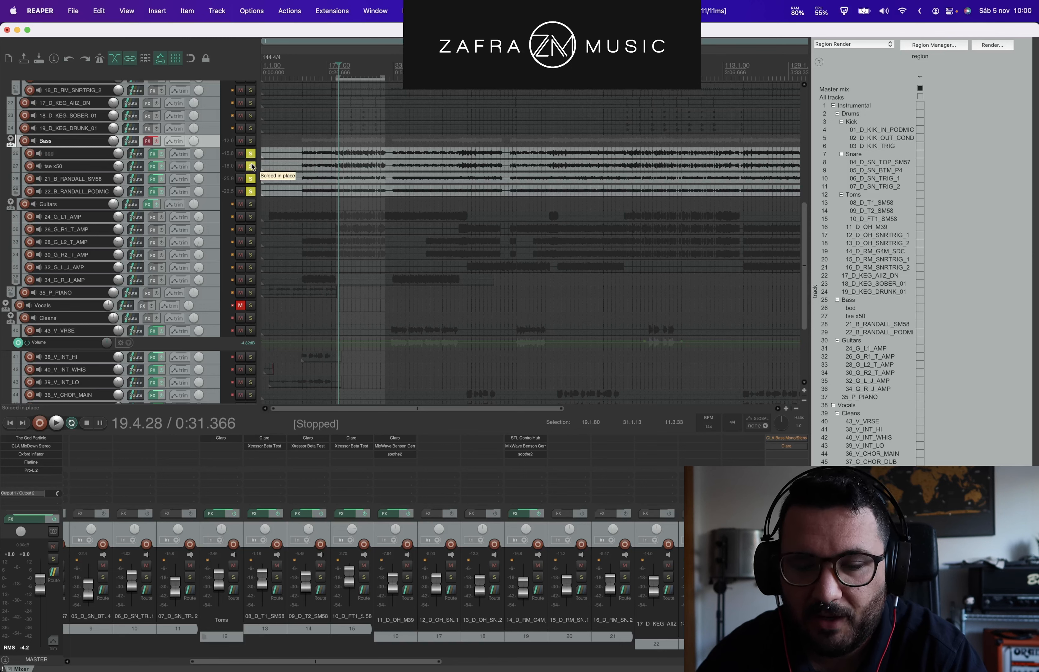
Step: Open the Bass folder's effects chain at CLA Bass and re-enable the folder's effects, leaving only Claro bypassed
click(149, 141)
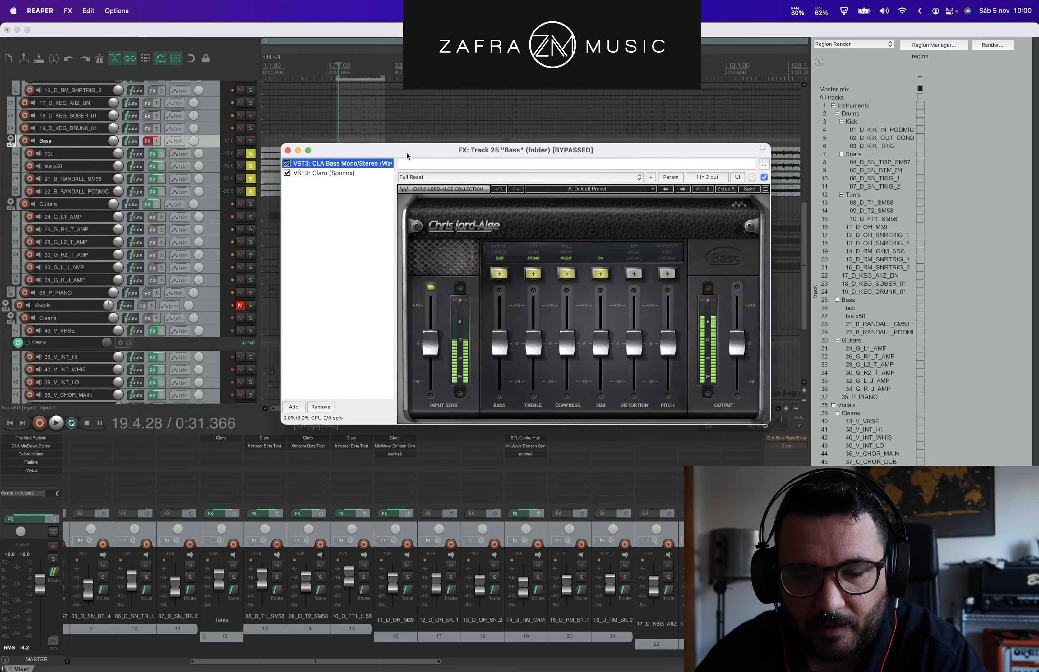
drag(403, 174, 445, 134)
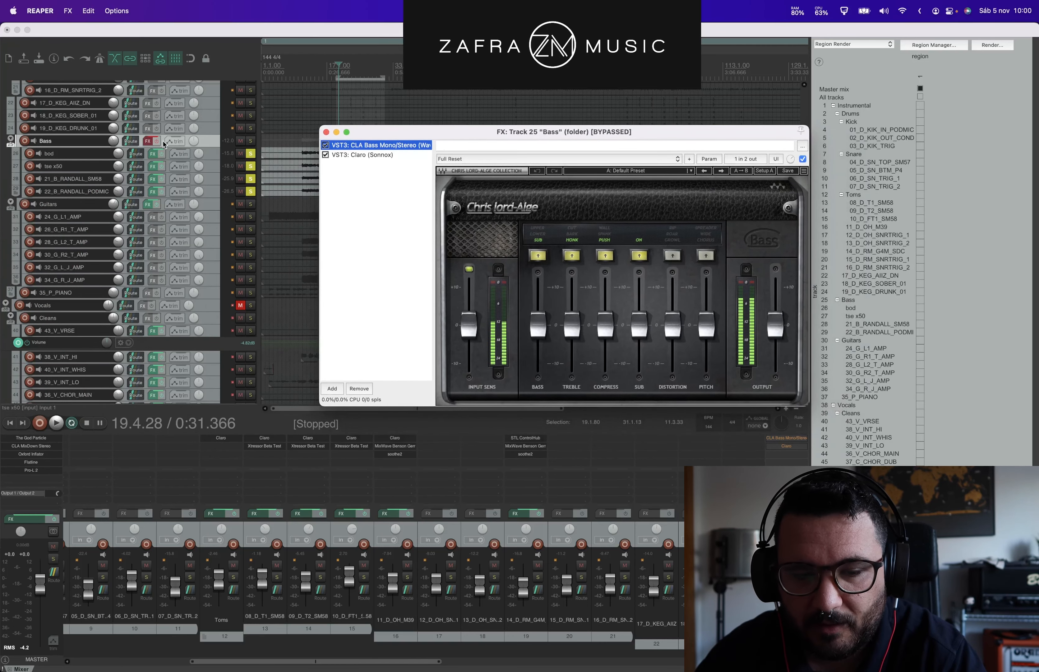
click(158, 141)
drag(420, 133, 360, 231)
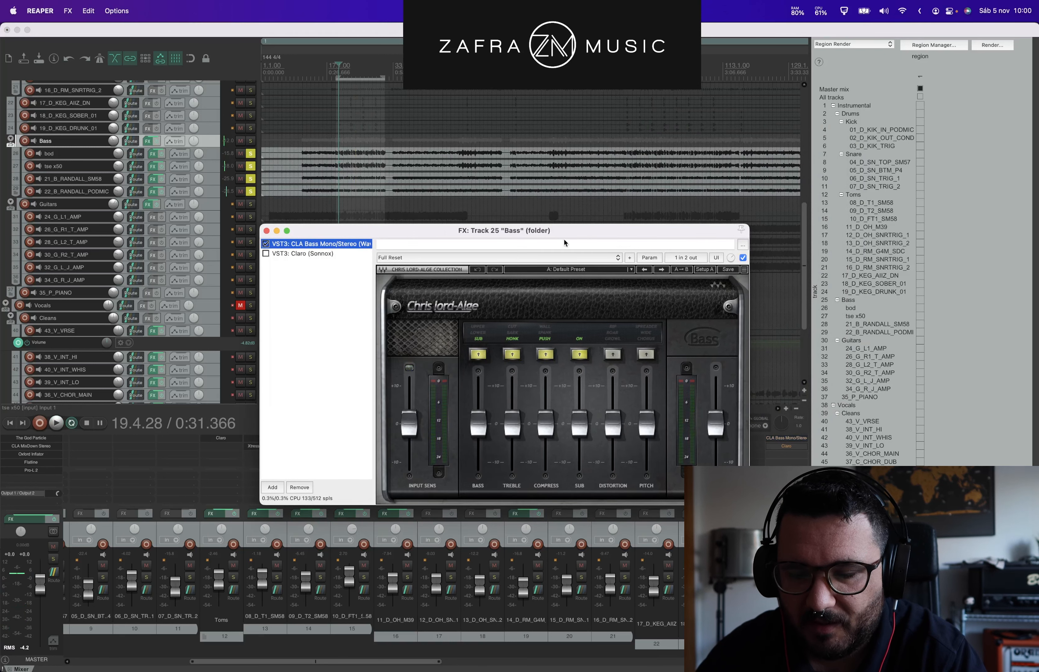
drag(561, 232, 558, 224)
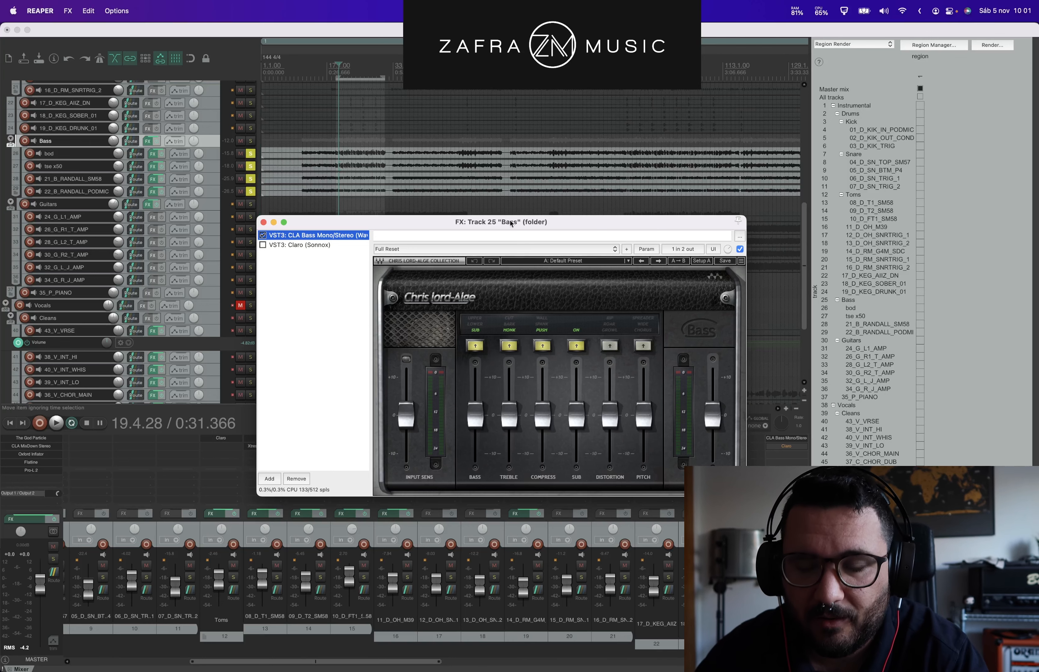
Step: Enable Claro on the Bass folder and inspect its EQ bands at 96.54 Hz and 561.3 Hz
click(300, 245)
click(234, 205)
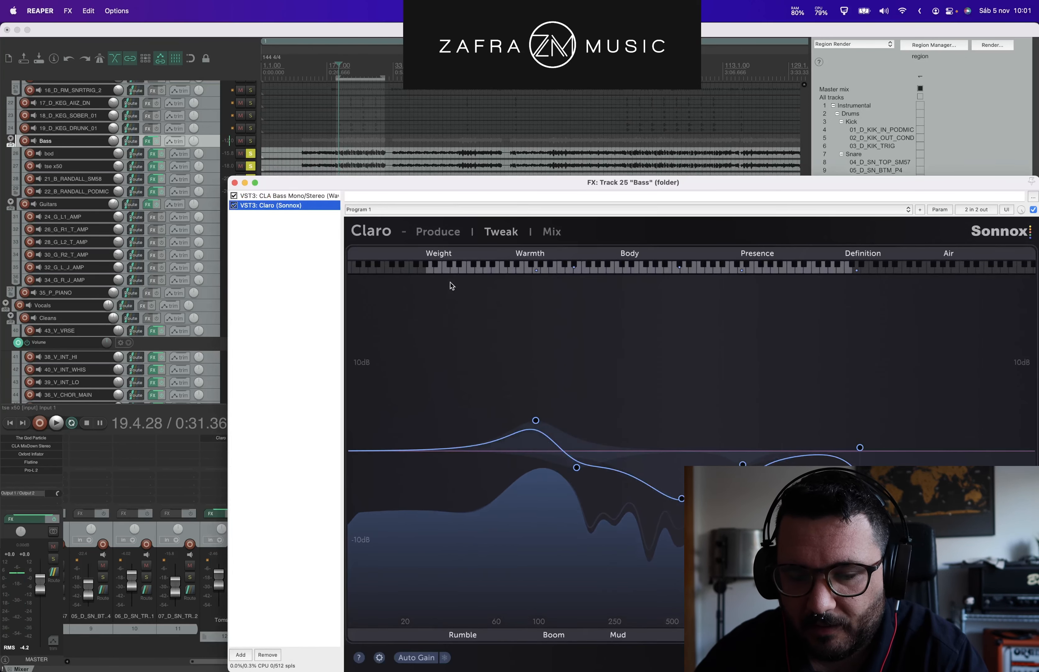
drag(424, 181, 380, 182)
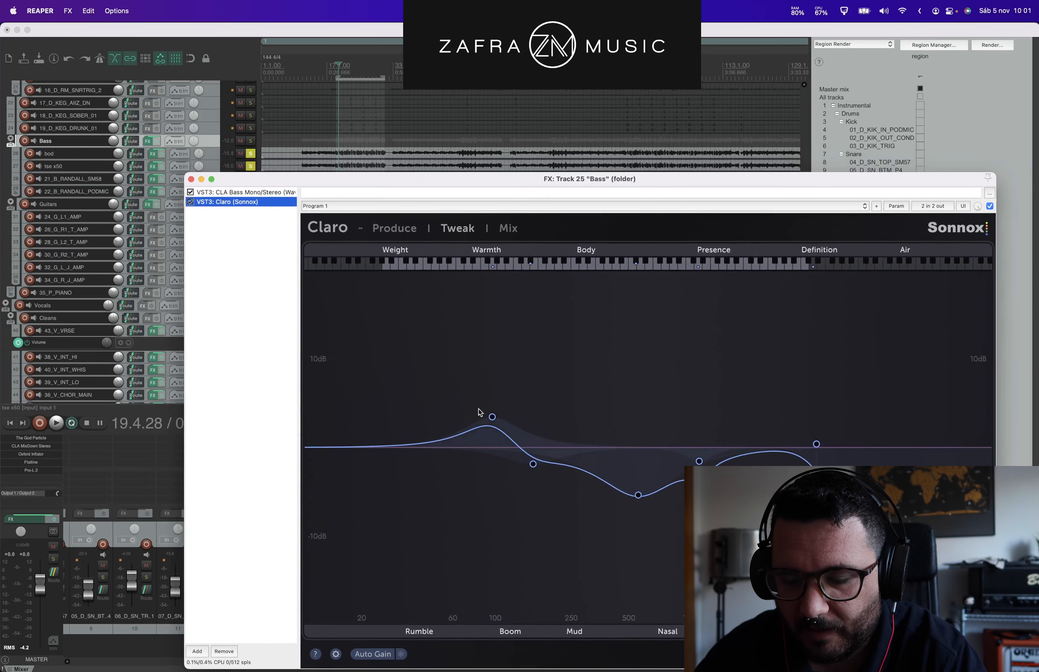
click(493, 418)
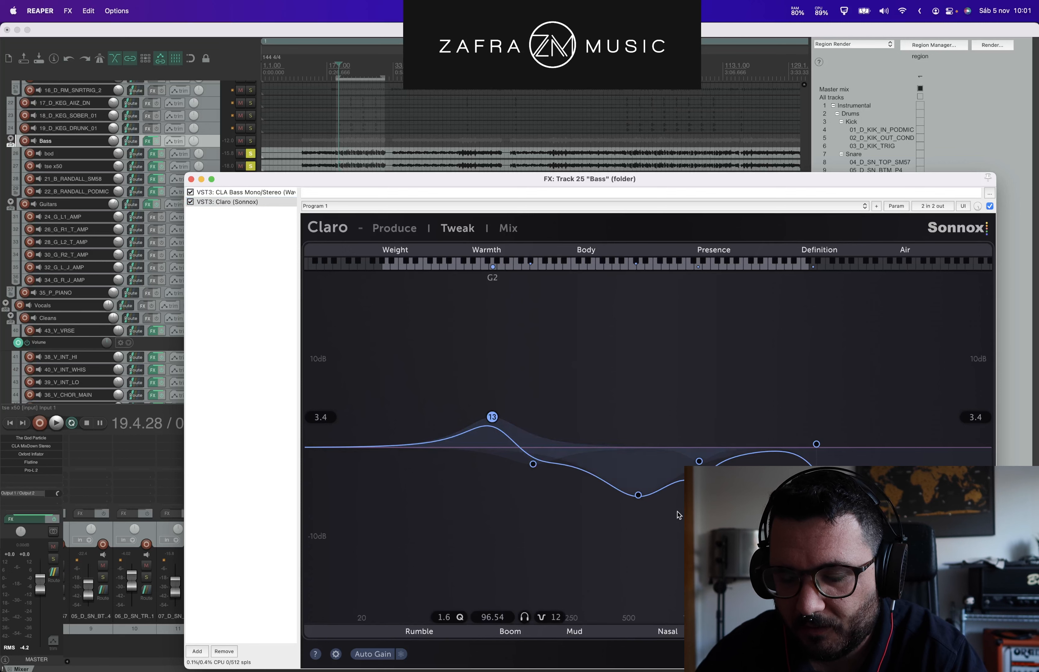
click(641, 496)
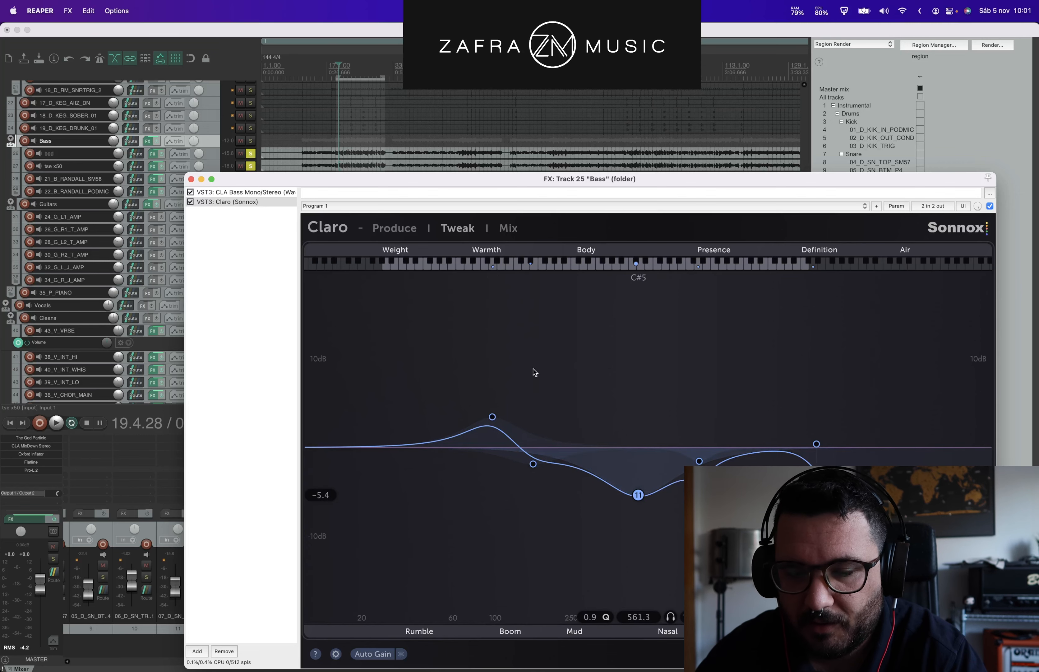
Step: Clear the solo on the bass tracks, play the full mix from 19.4.28 and bypass Claro on the Bass folder for comparison
drag(267, 177, 267, 207)
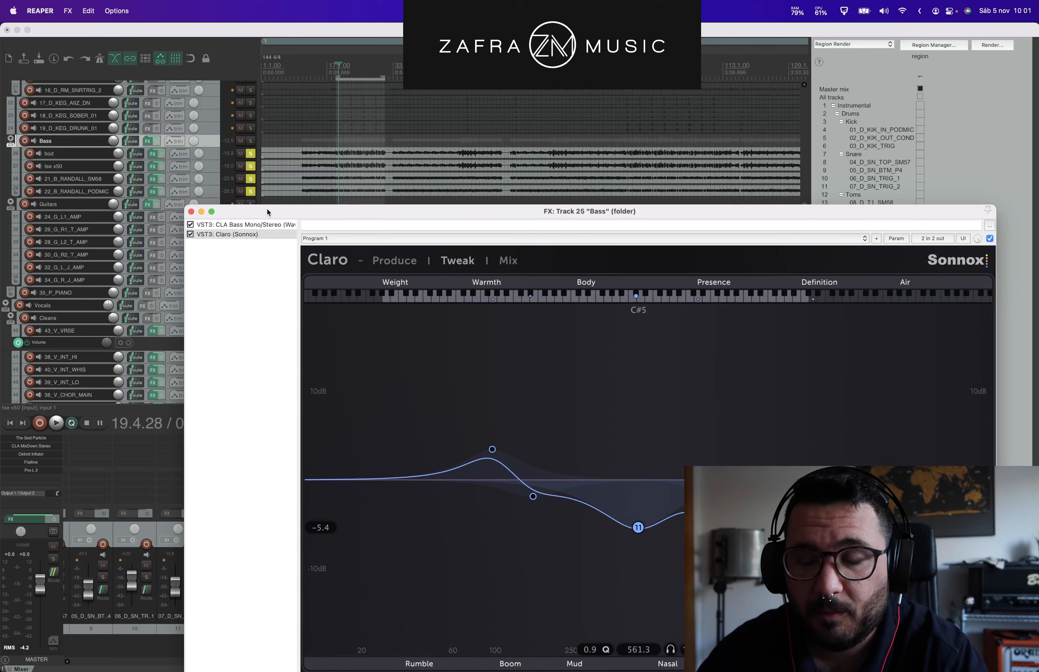
click(251, 154)
key(space)
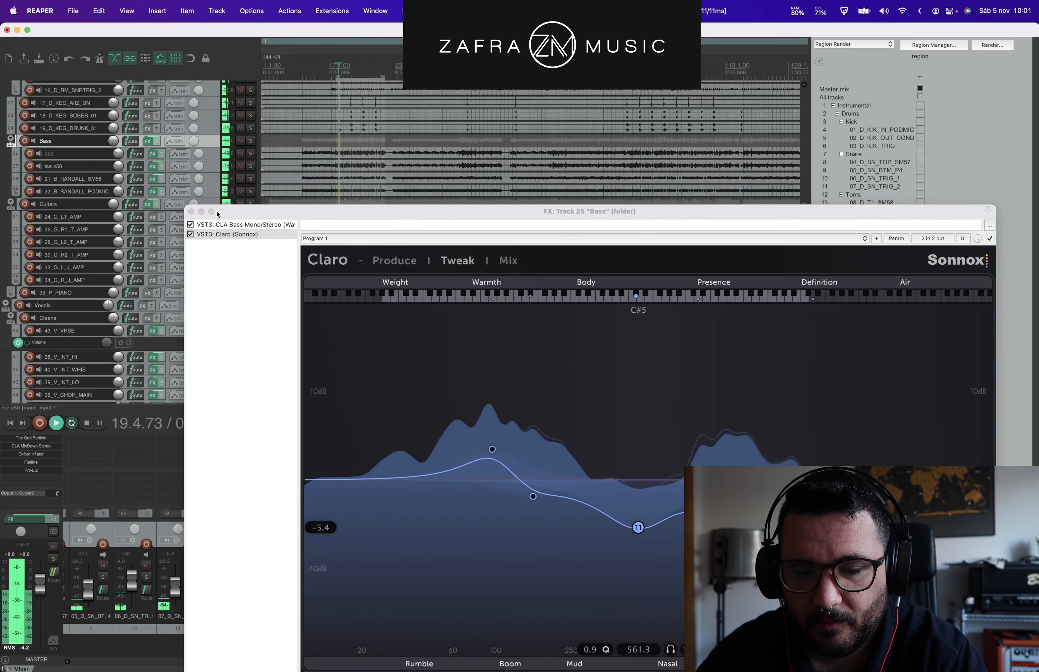
click(190, 236)
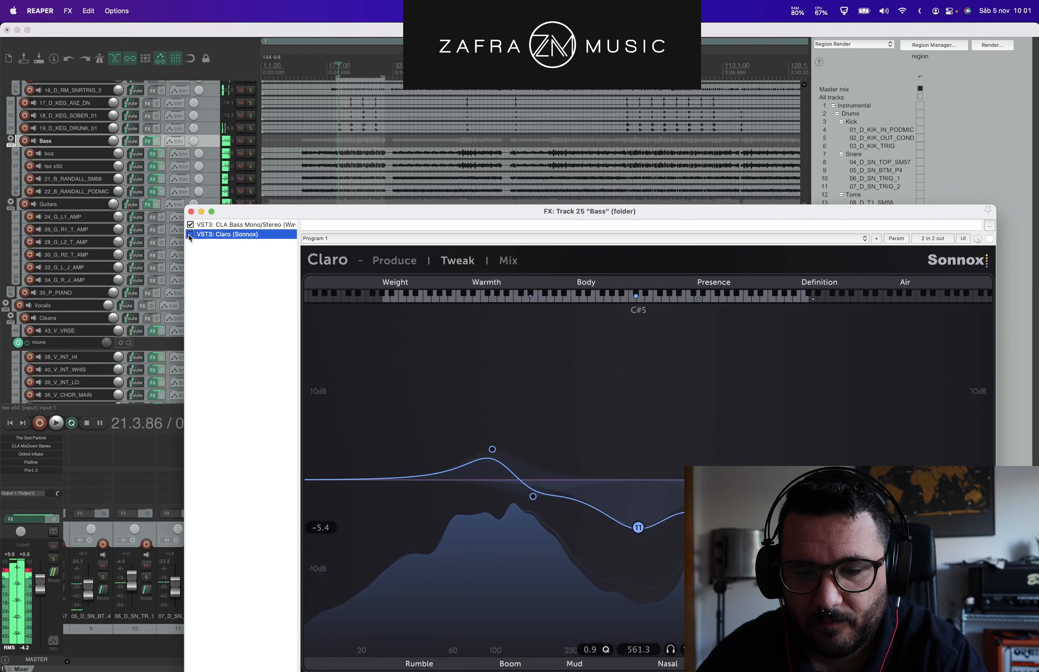
Step: Re-enable Claro on the Bass folder and replay the full mix, toggling the plug-in off and on to compare
key(space)
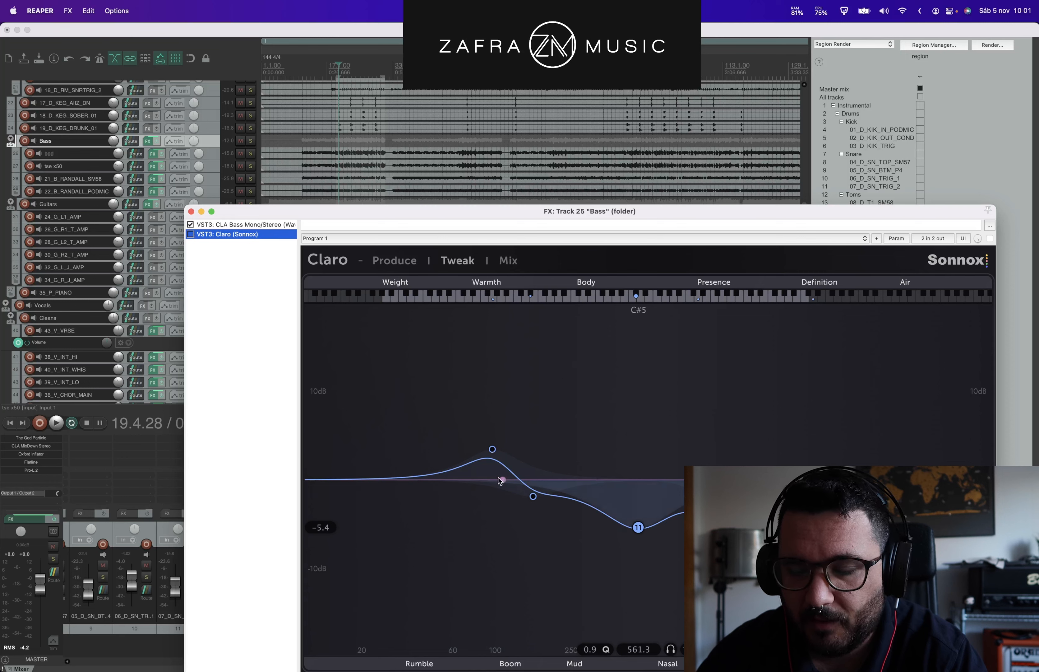
click(191, 235)
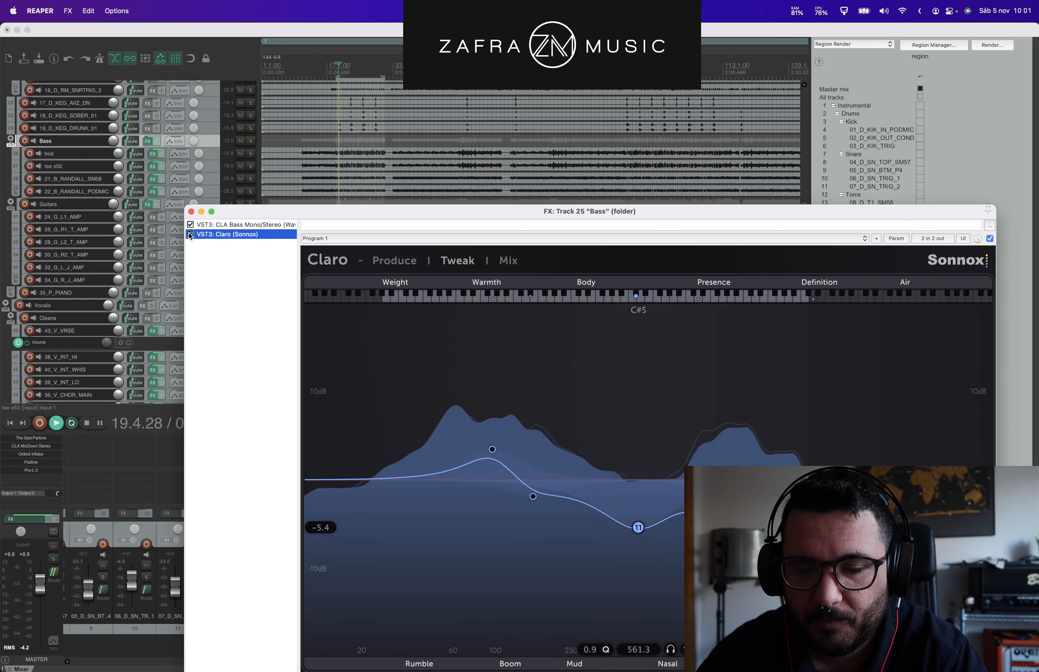
key(space)
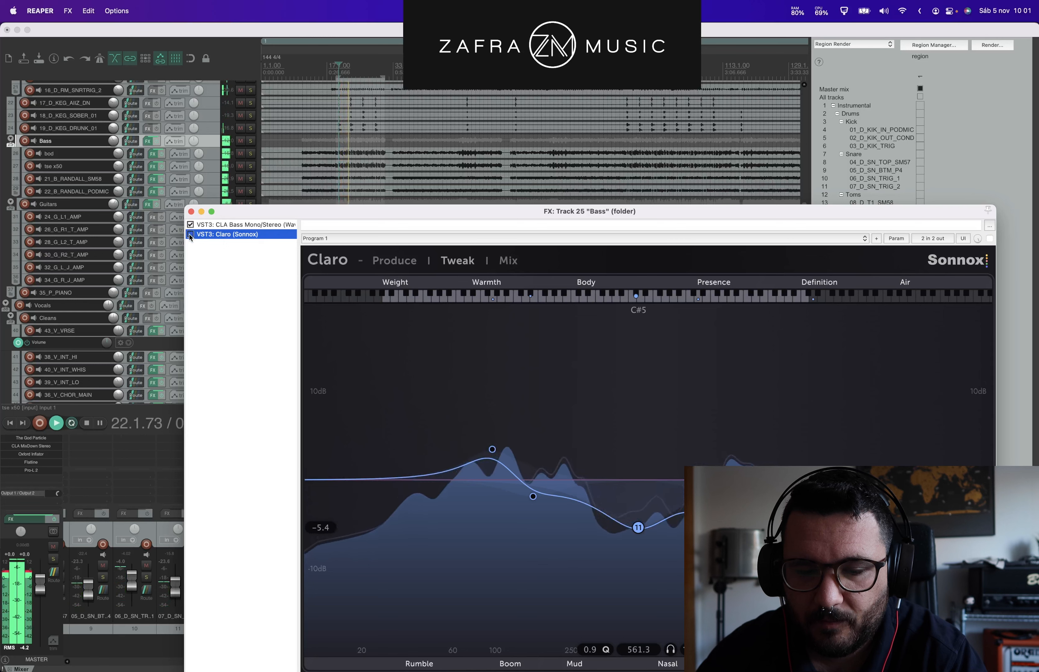
click(191, 235)
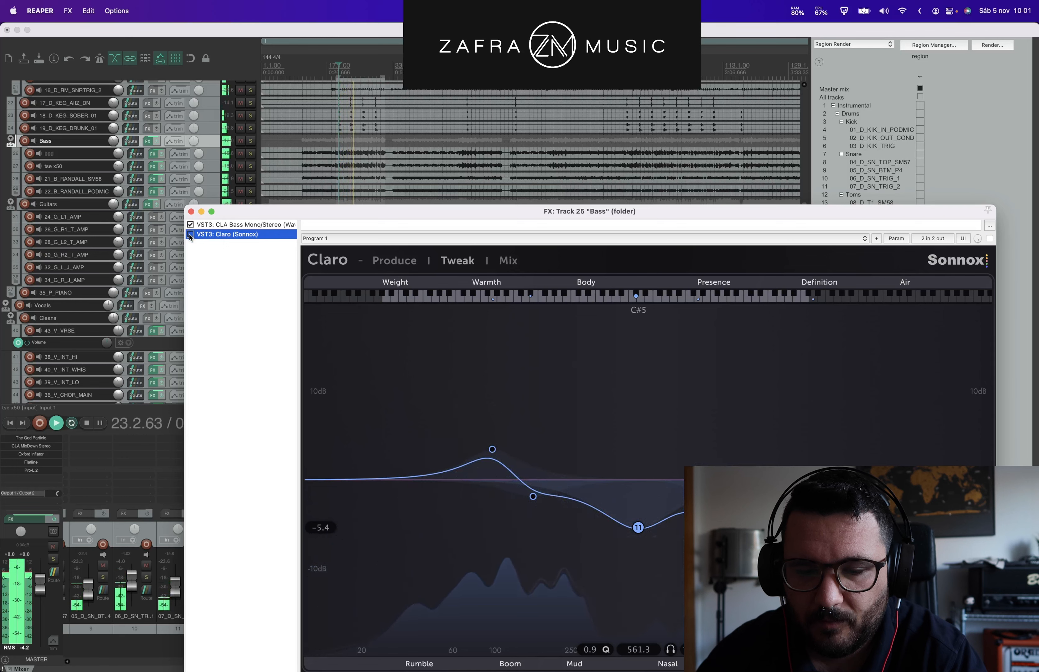
click(191, 235)
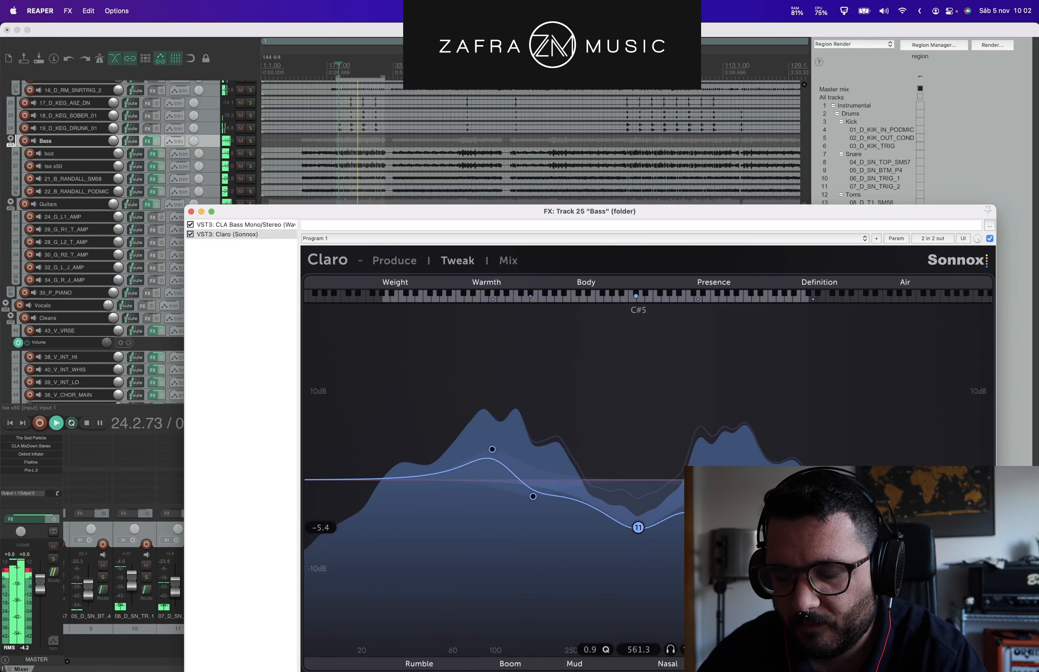
Step: Solo the Bass folder and audition Claro's 561.3 Hz band and its D6 presence band in isolation during playback
key(F6)
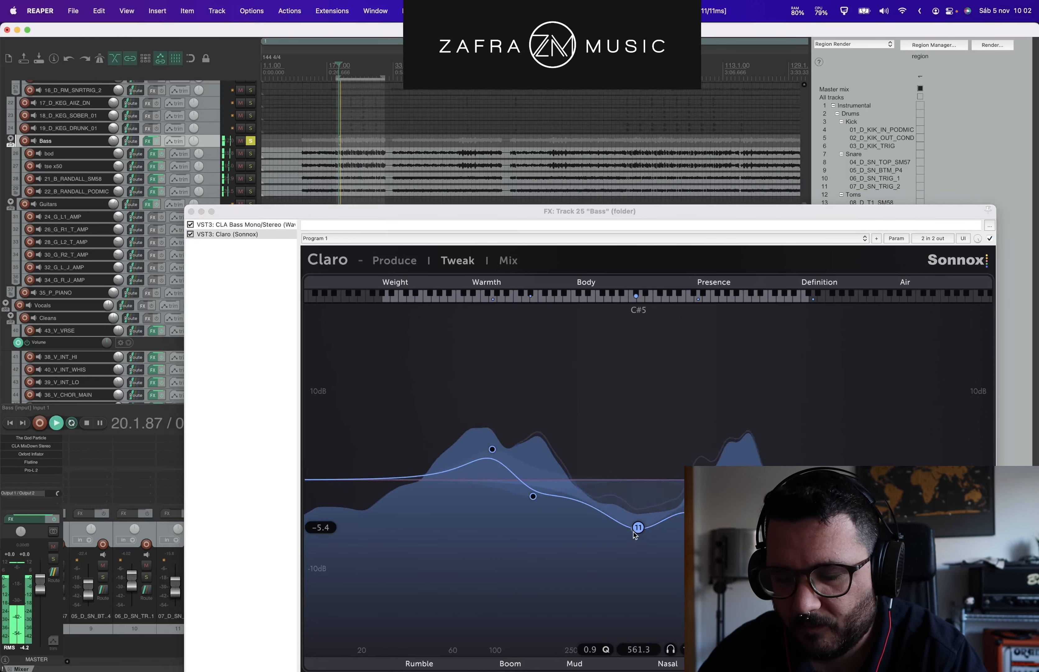
click(660, 574)
click(672, 649)
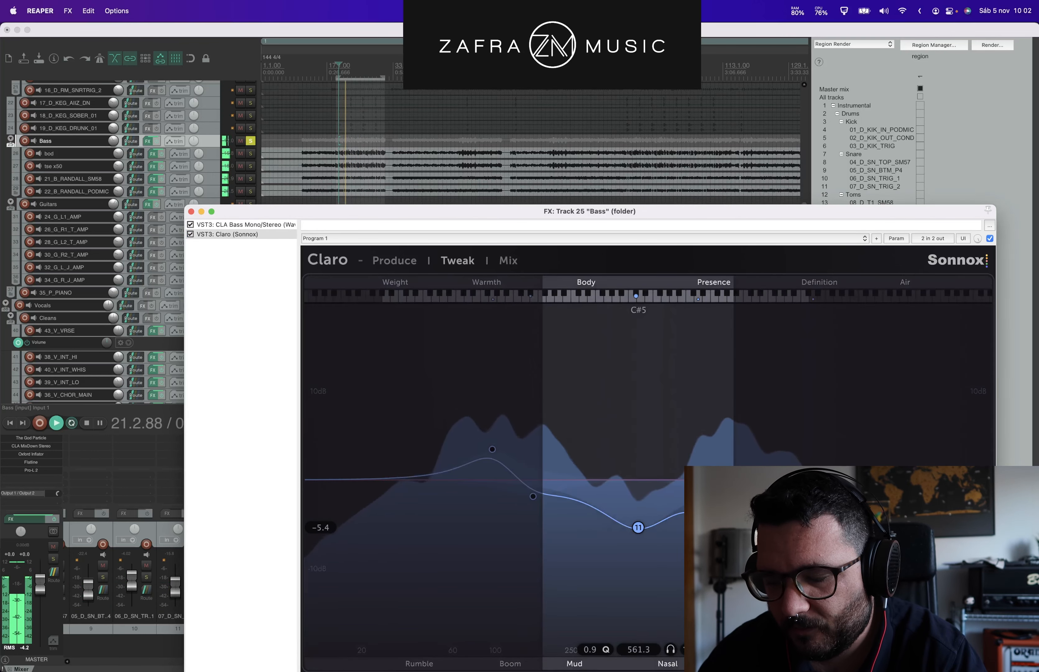
click(671, 650)
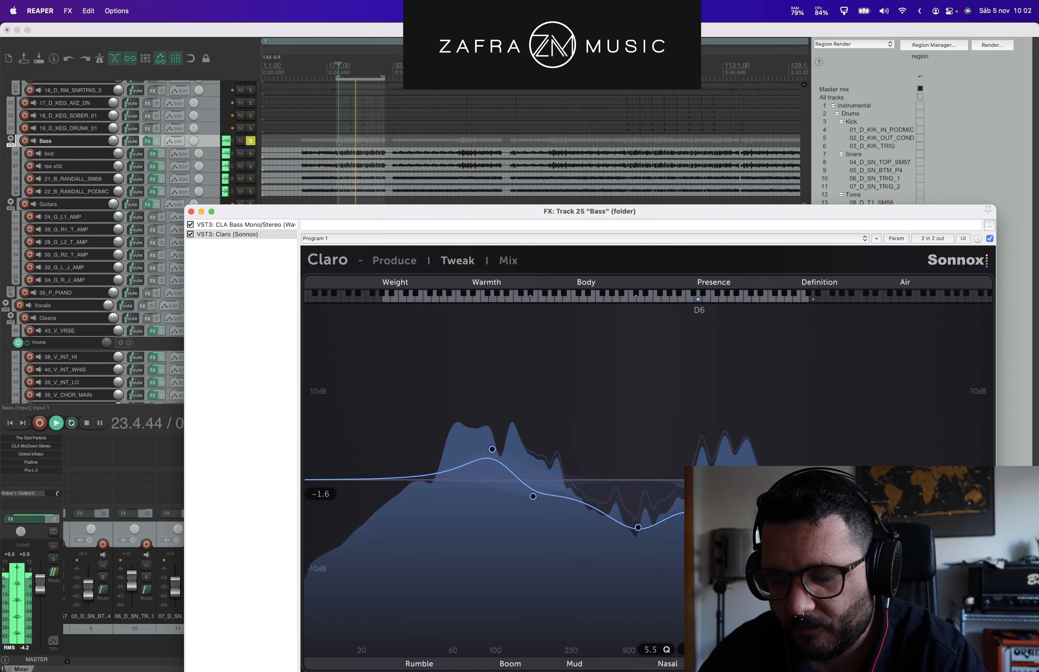
click(671, 650)
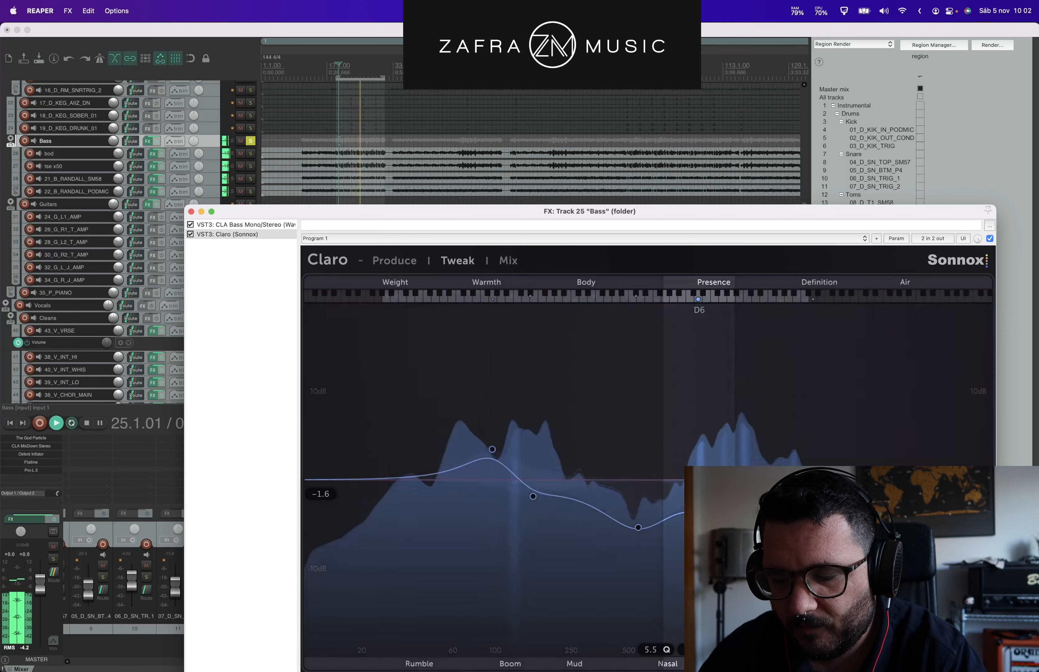
key(space)
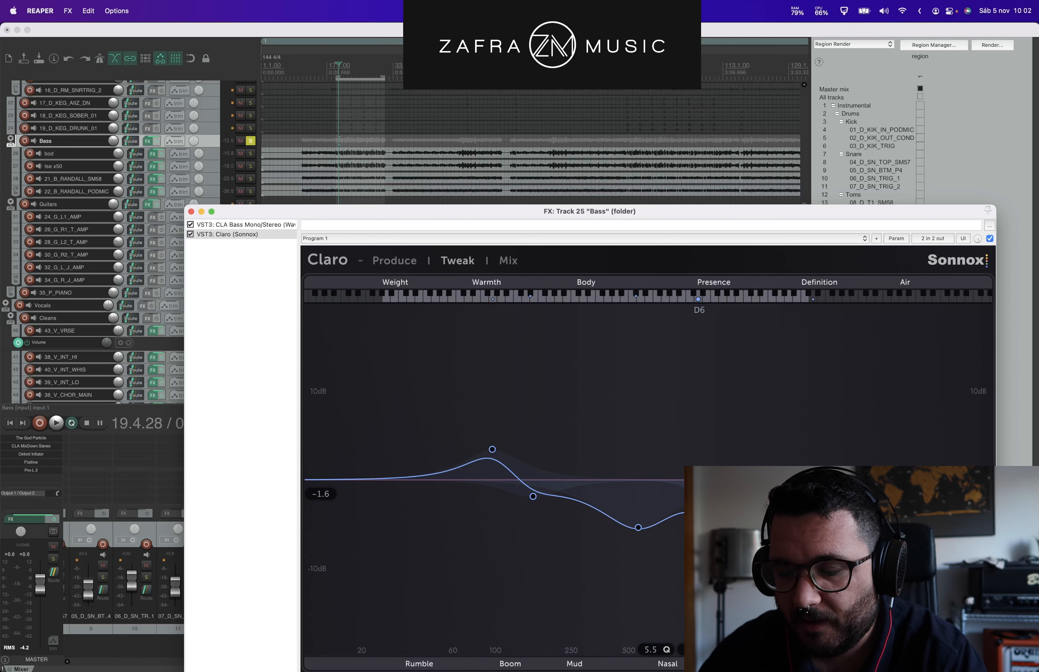
Step: Solo the Guitars folder, set the time selection from 17.3.12 to 32.1.14 and audition it with the folder's effects bypassed
click(192, 212)
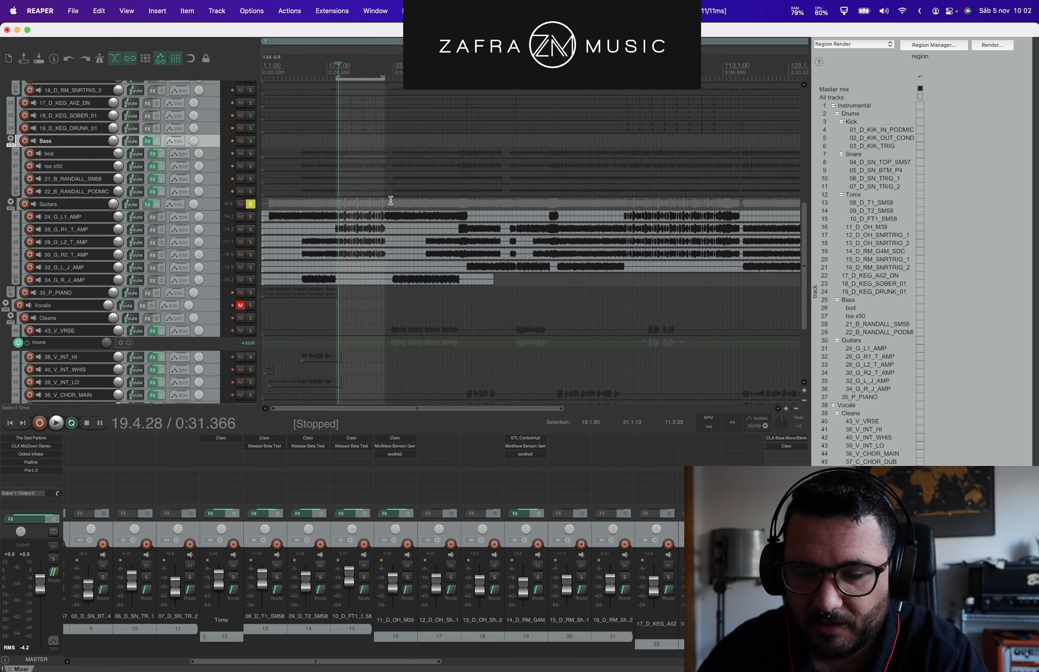
scroll(391, 200, up, 2)
drag(442, 79, 601, 81)
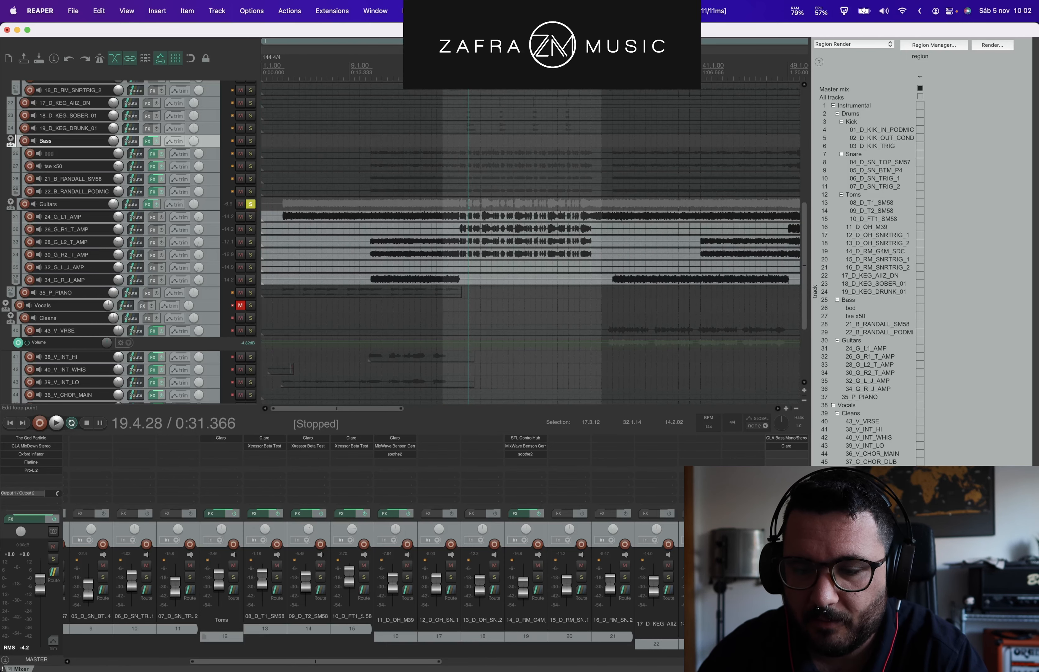
click(445, 393)
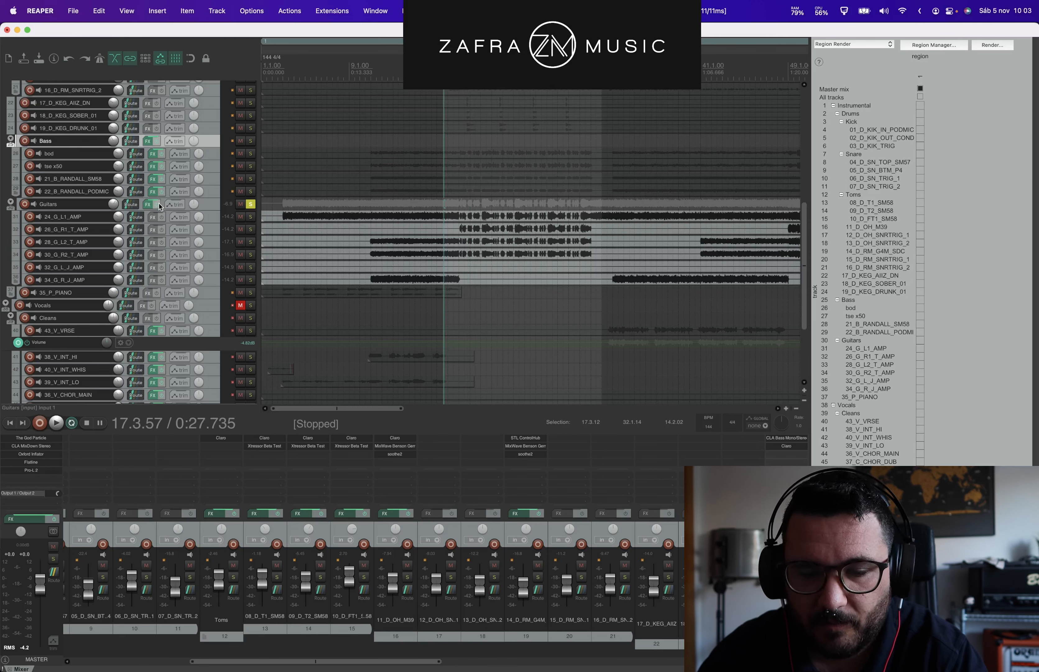
key(space)
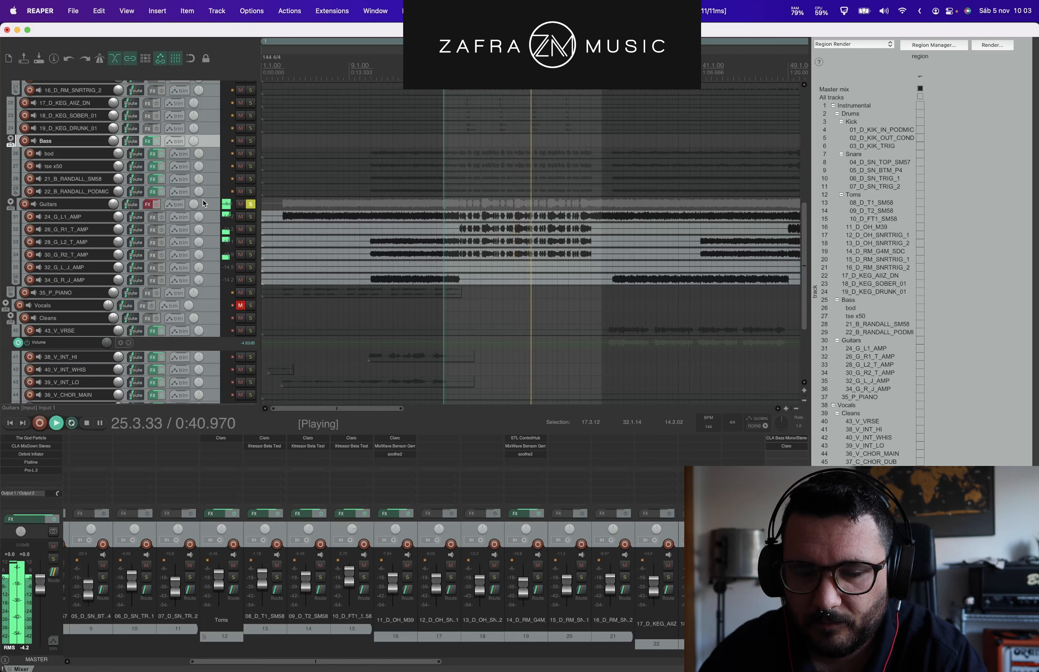
key(space)
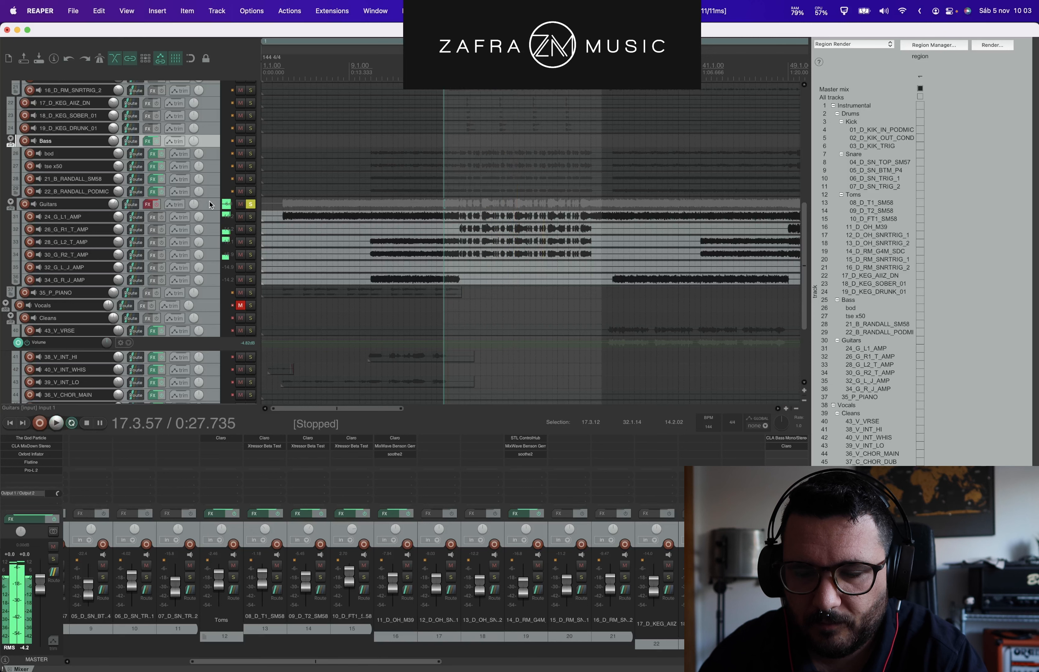
Step: Open the Guitars folder's effects chain, bypass soothe2, Pro-MB and Claro, and re-enable the chain with only bx_console SSL 4000 E active
click(153, 205)
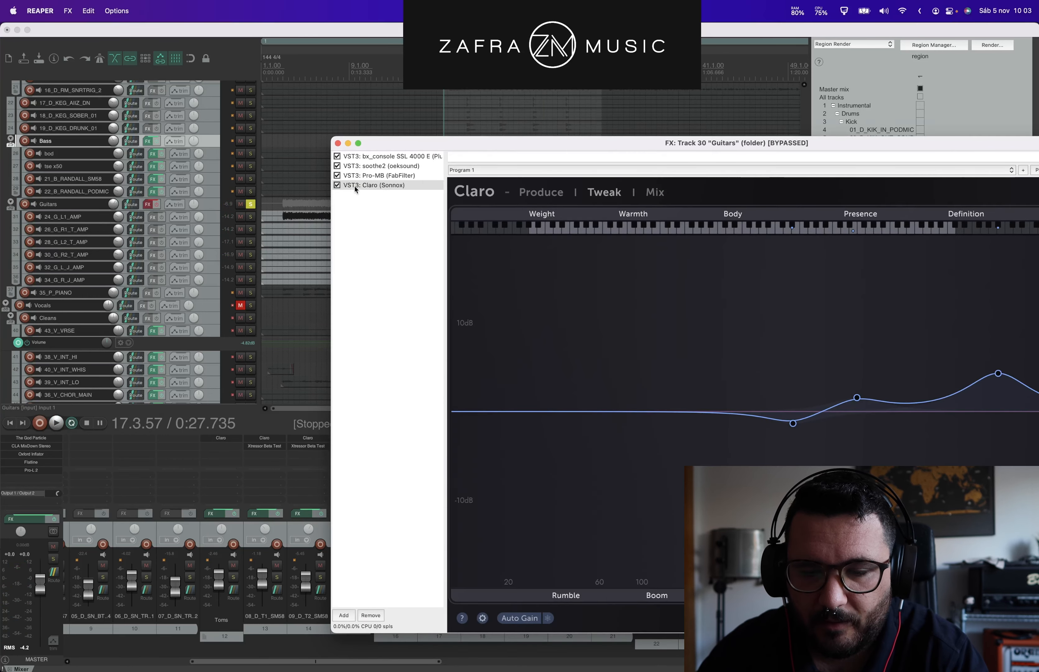
click(337, 186)
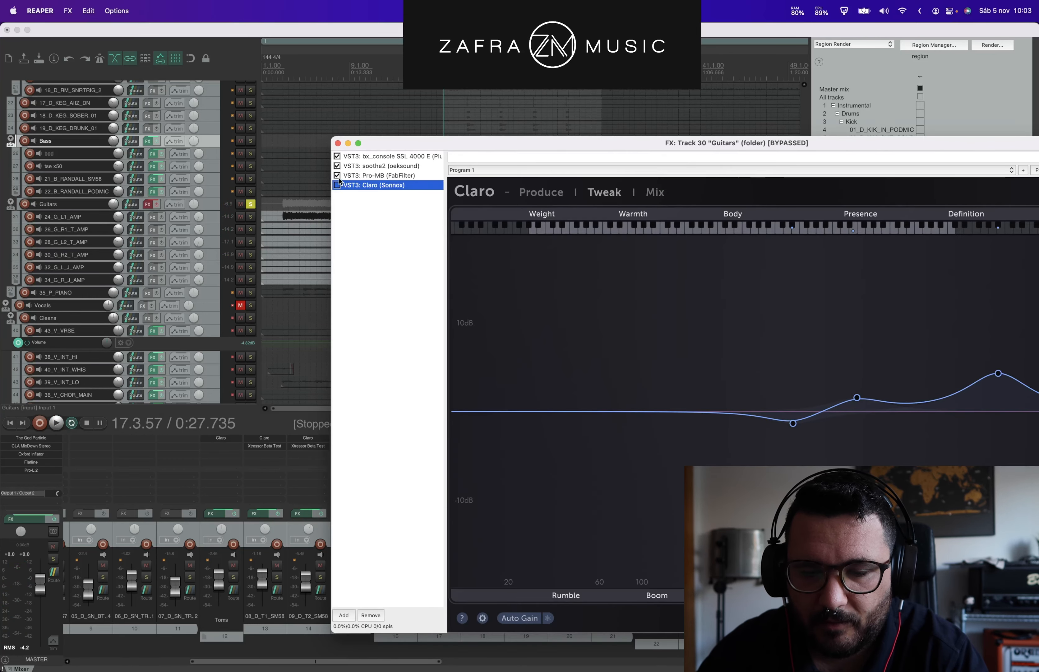
click(354, 160)
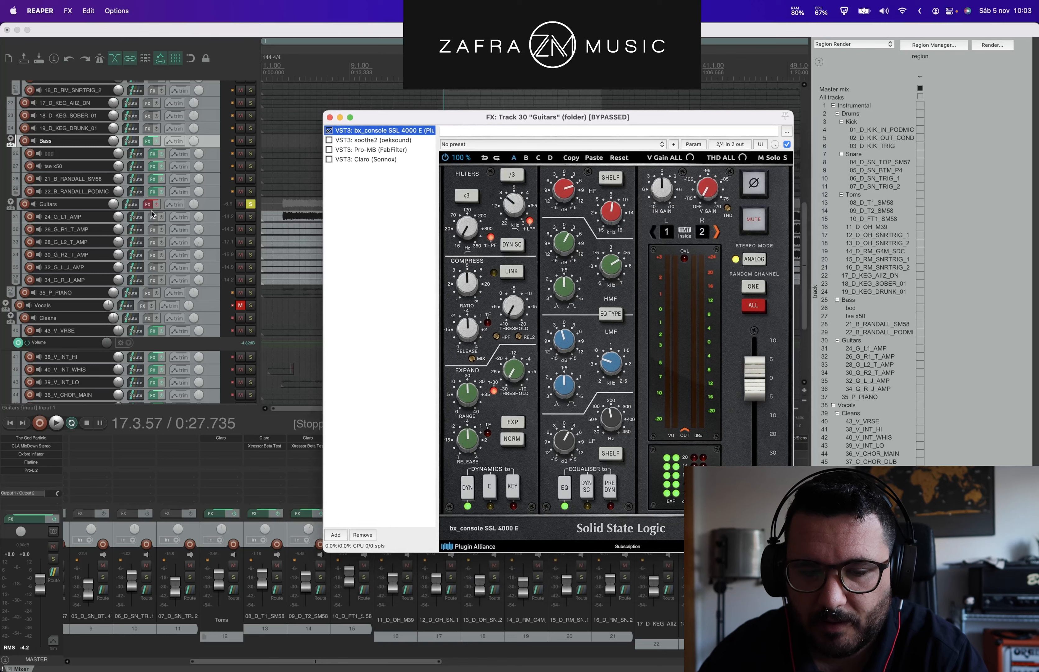
click(156, 204)
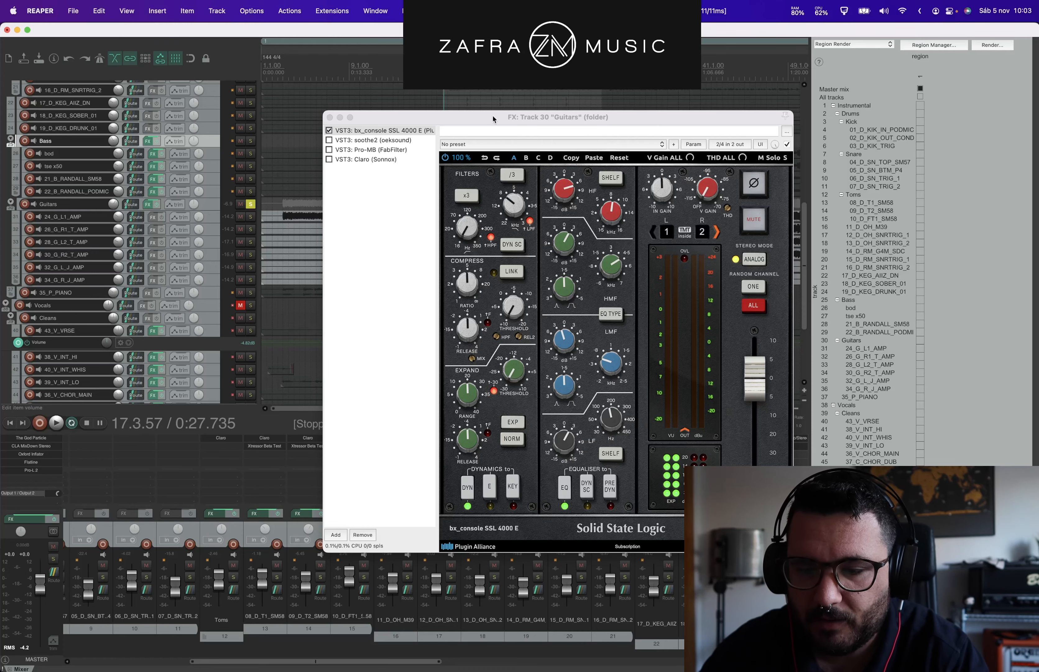
drag(493, 119, 497, 227)
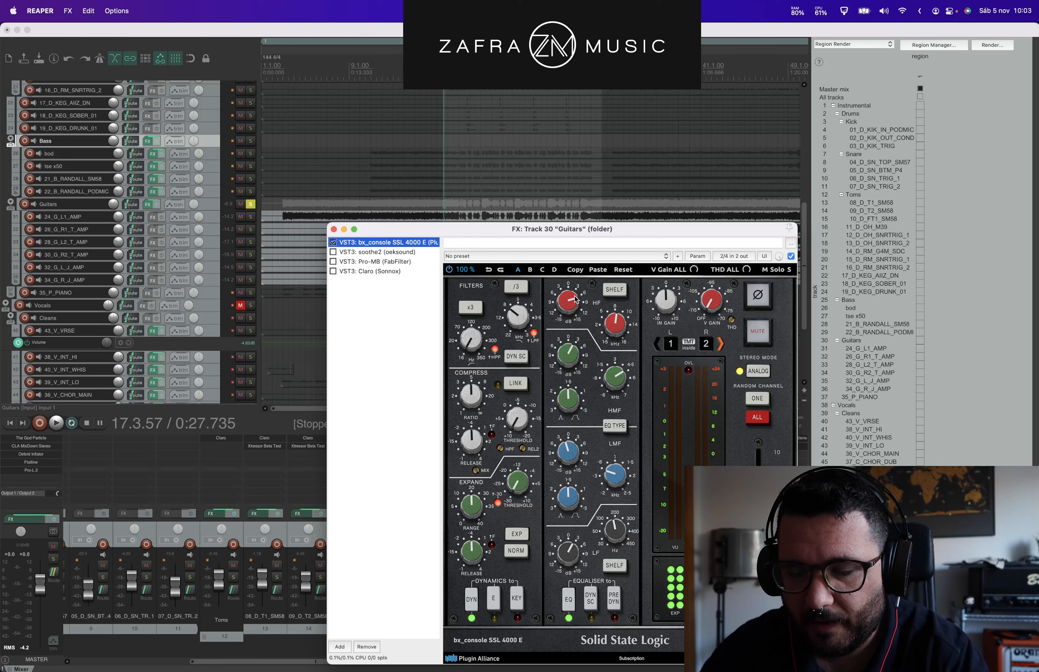
Step: Play the soloed guitars while toggling bx_console SSL 4000 E off and on, and inspect its V Gain control
key(space)
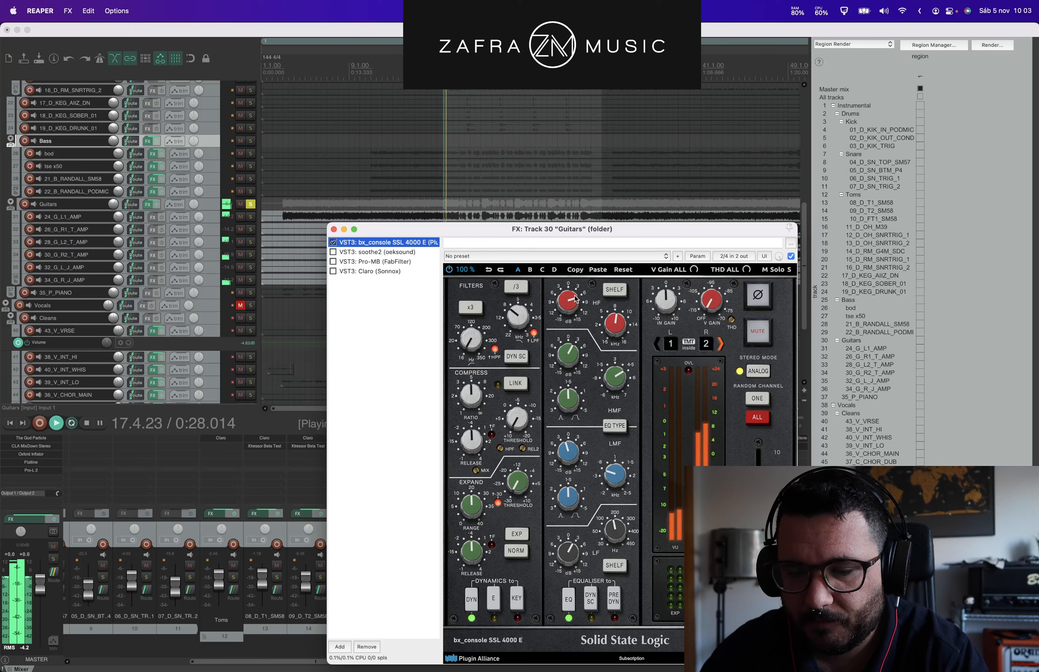
click(333, 242)
click(333, 243)
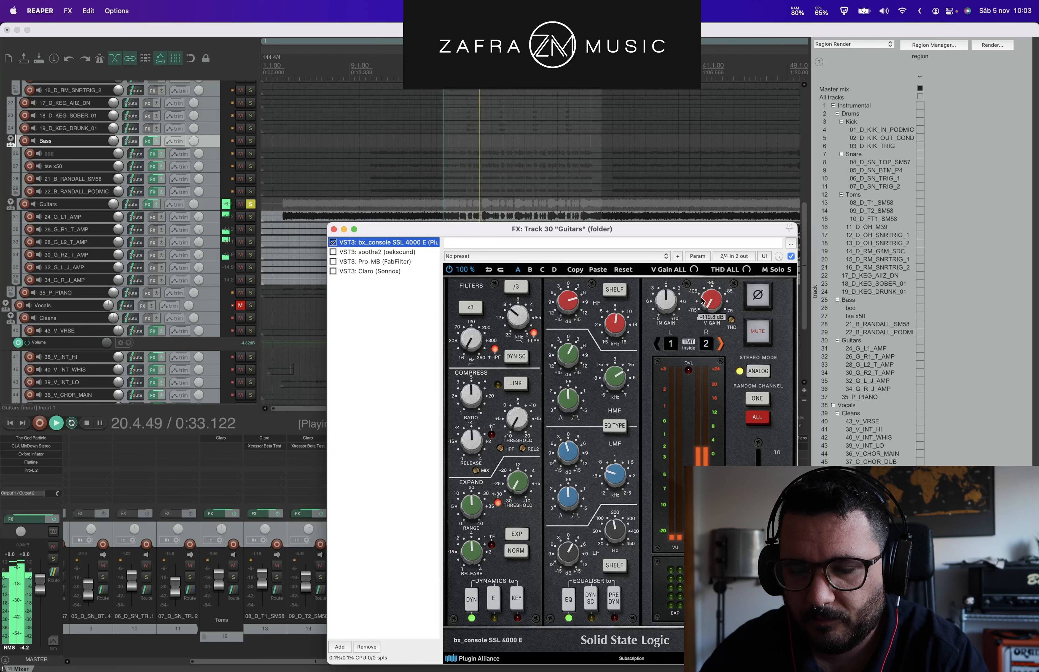
key(space)
drag(715, 303, 717, 316)
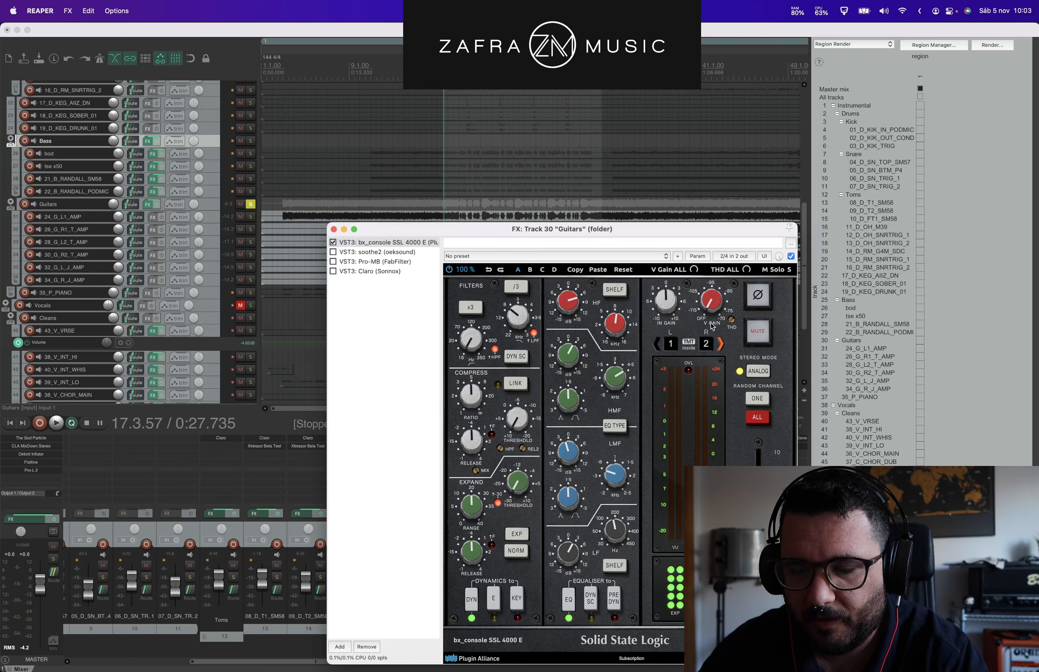
drag(696, 236, 692, 219)
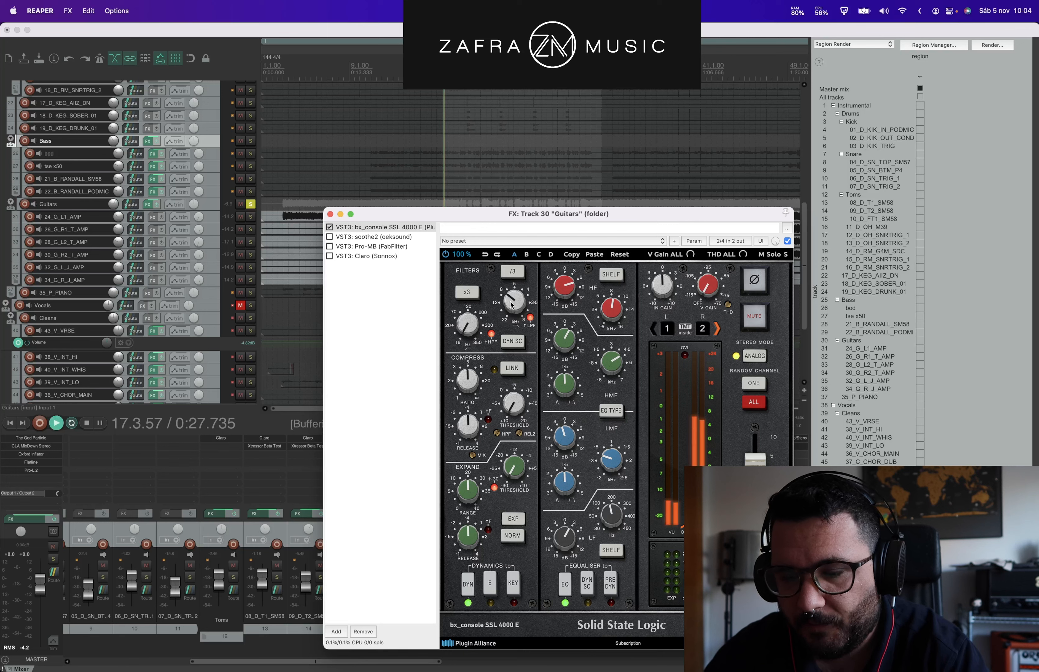
Step: Replay the guitar passage from 17.3.57 through bx_console SSL 4000 E and examine its filter section
key(space)
drag(512, 305, 514, 280)
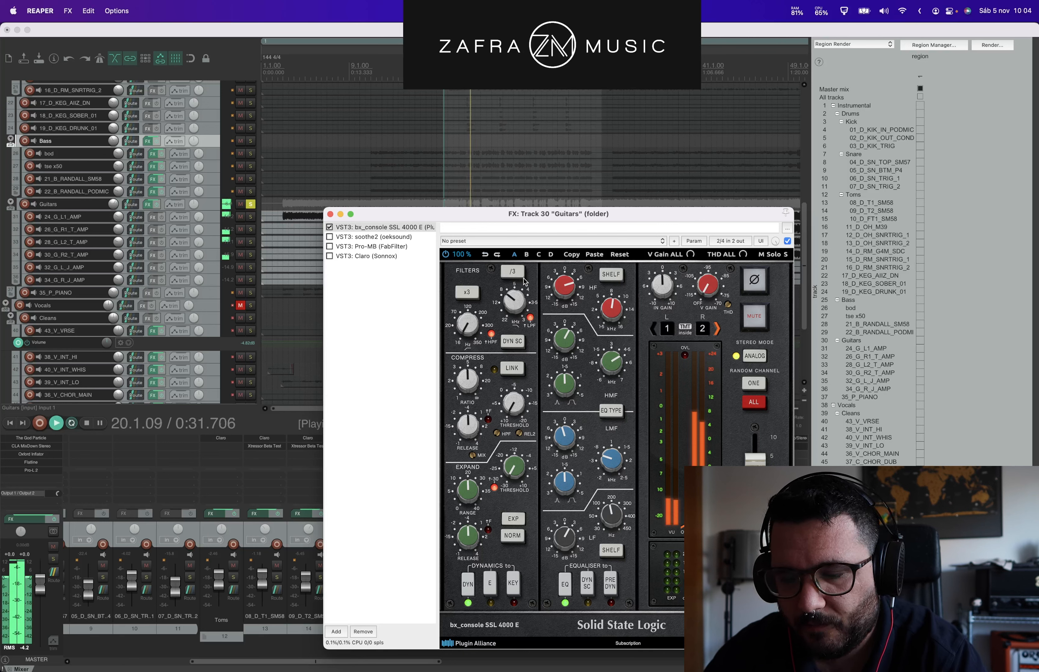
key(space)
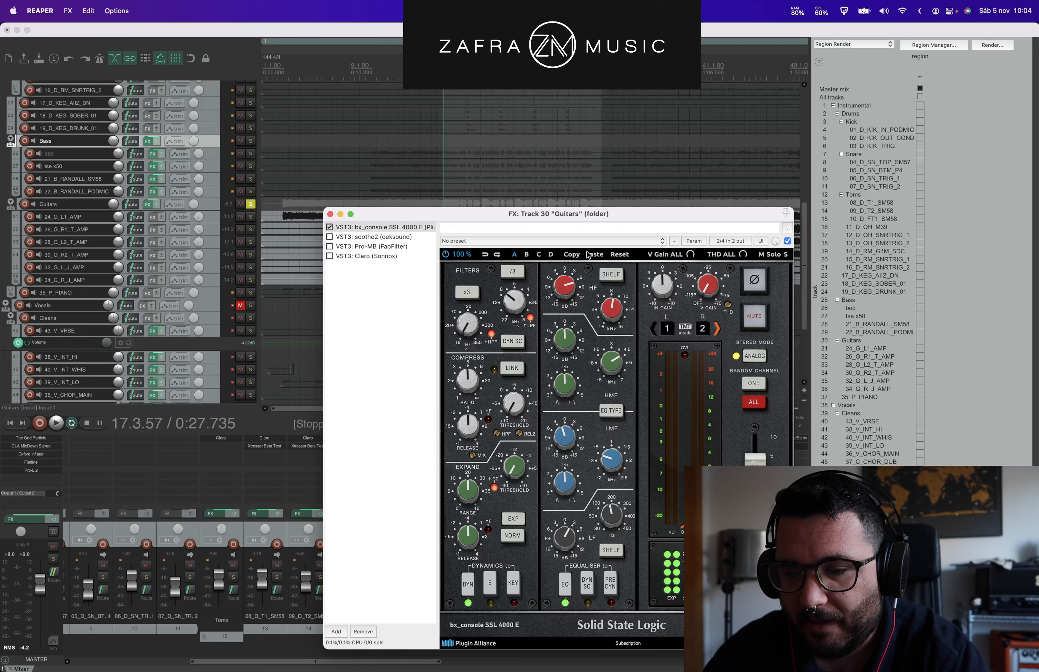
key(space)
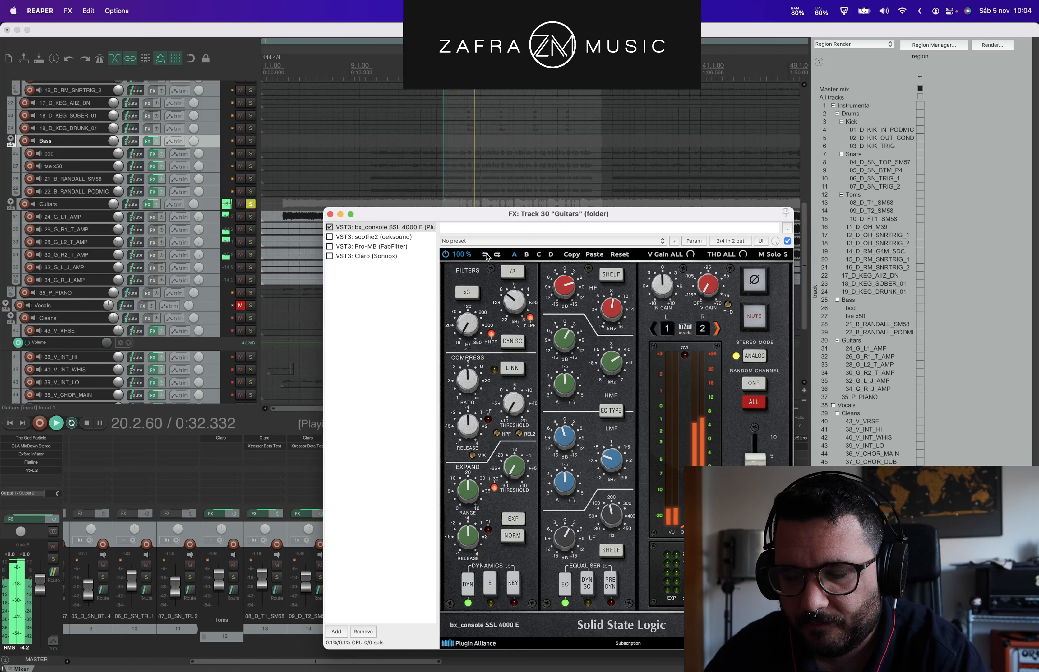
key(space)
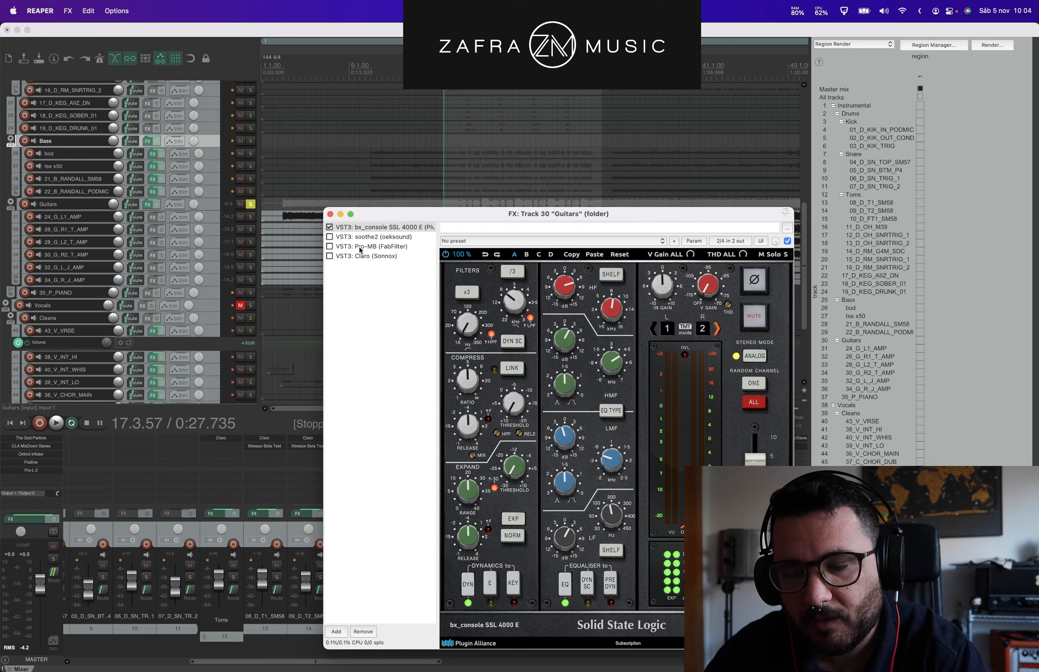
Step: Play the guitar passage again and repeatedly bypass and re-enable bx_console SSL 4000 E for comparison, leaving it active
key(space)
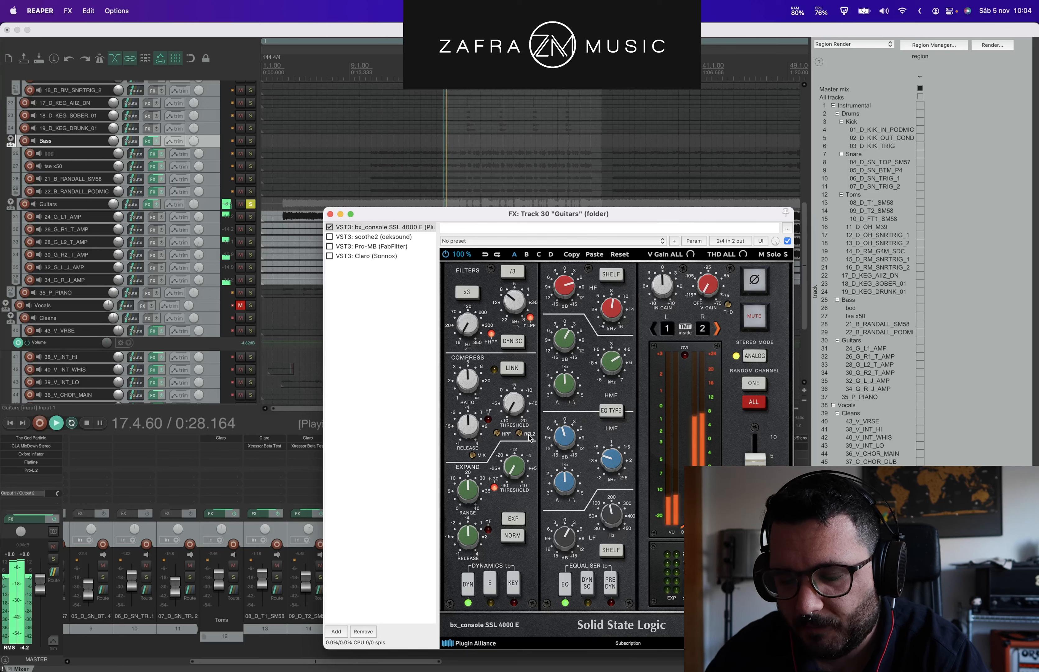
click(331, 227)
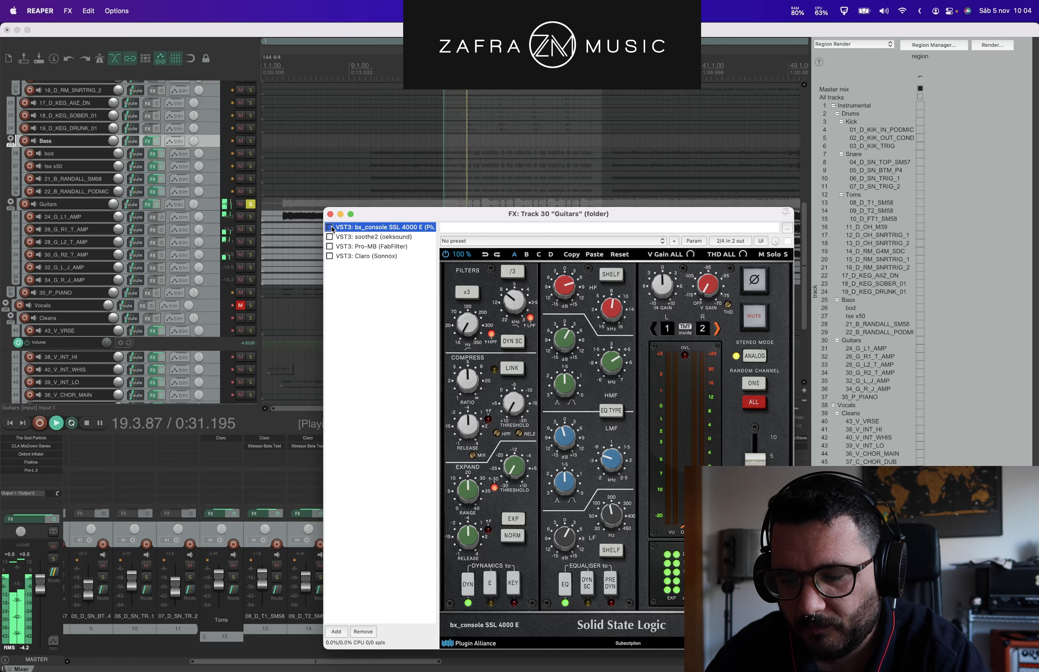
click(329, 227)
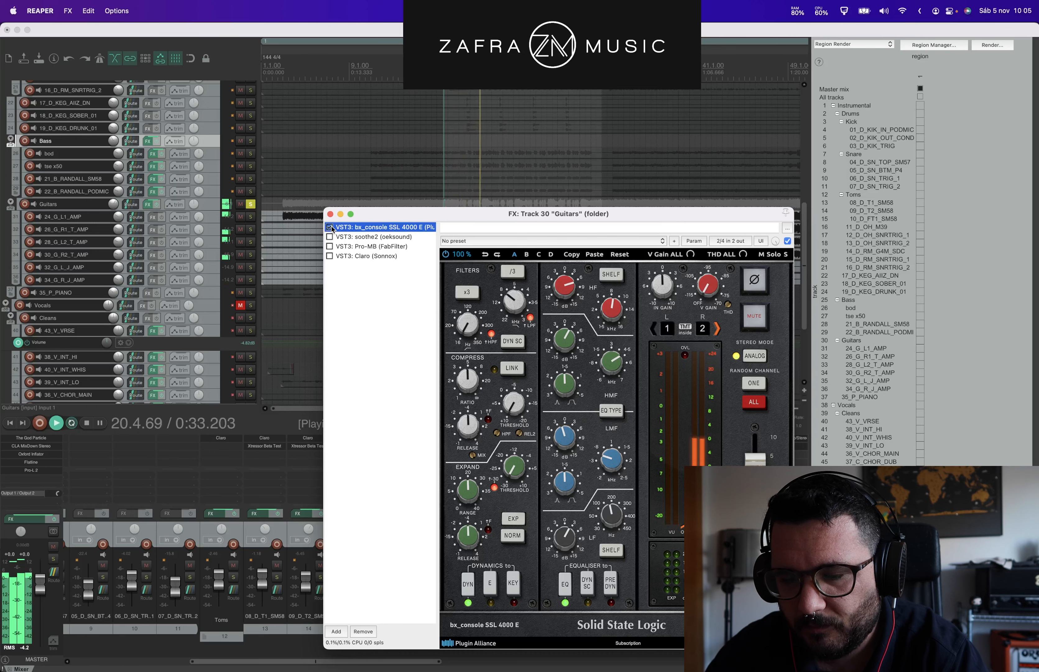
click(330, 227)
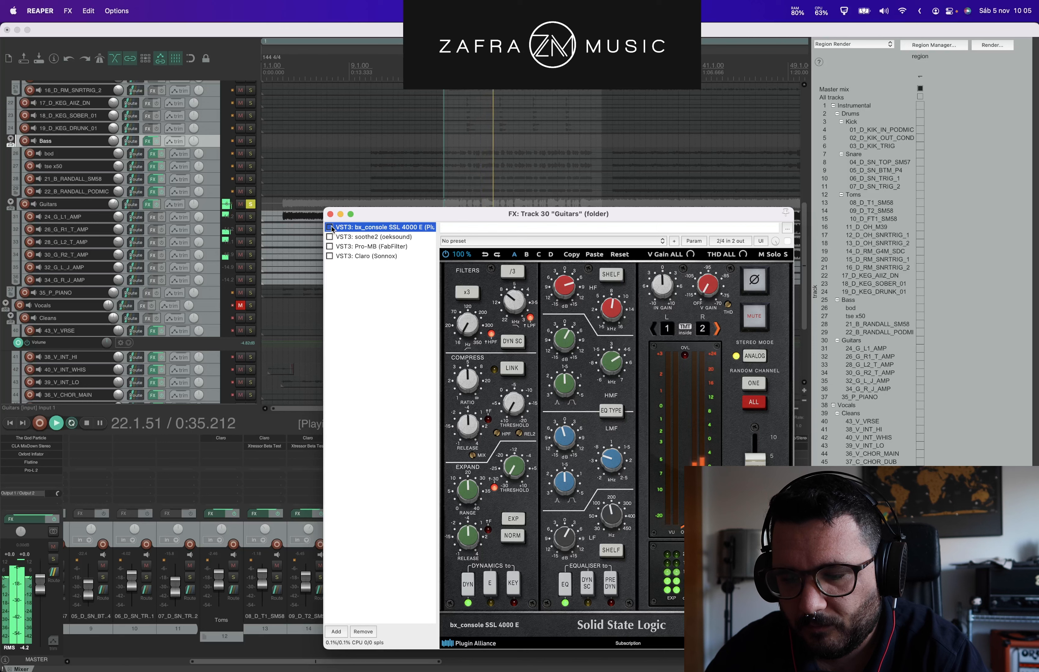
click(330, 227)
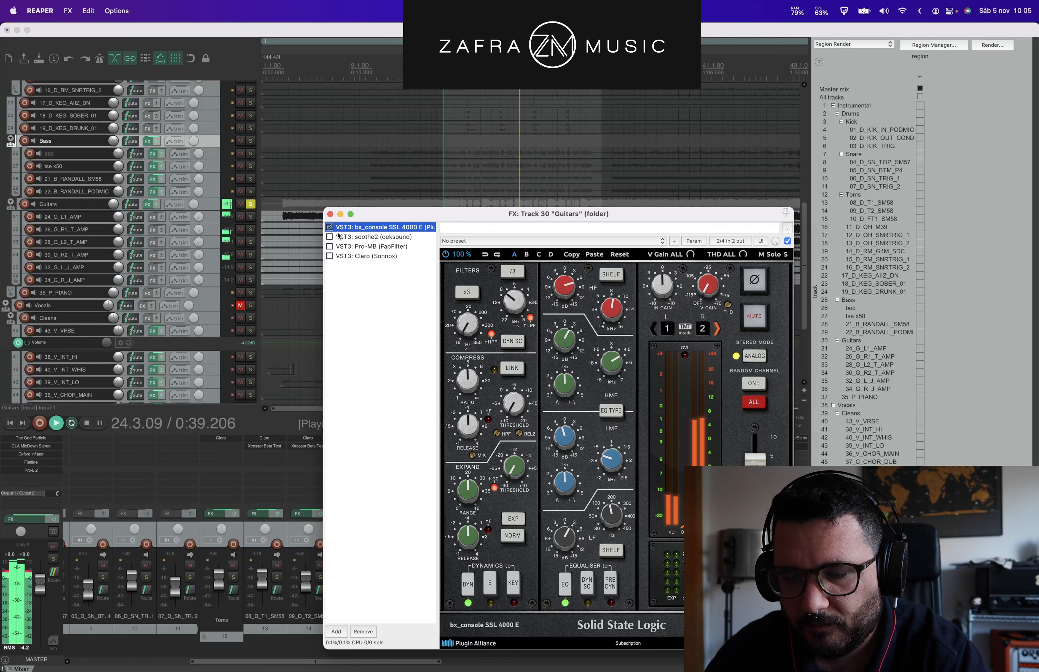
click(330, 227)
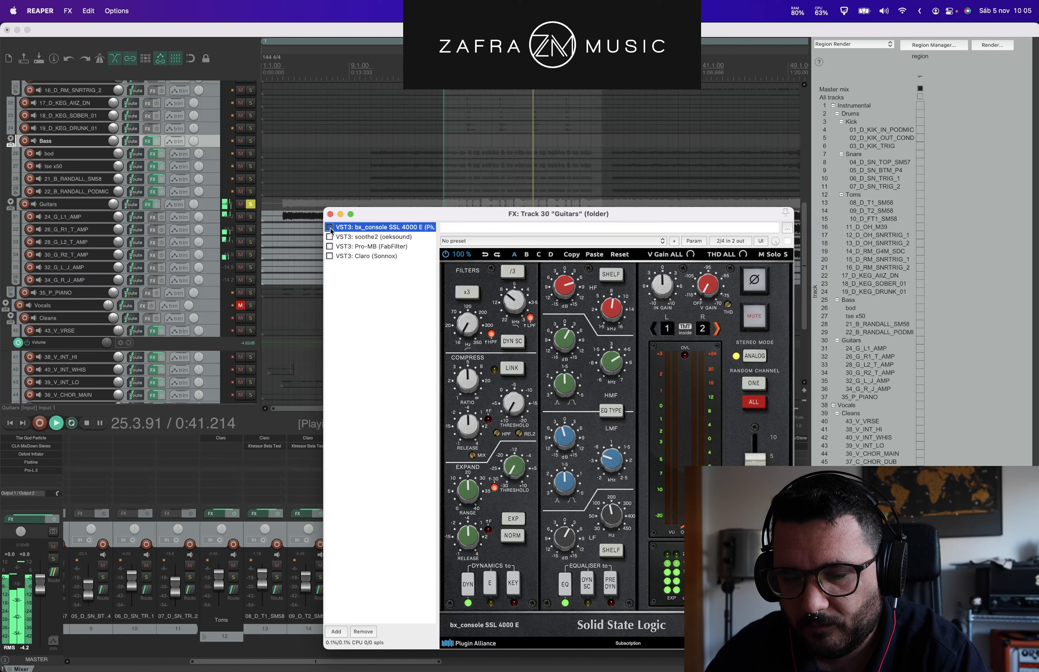
click(330, 227)
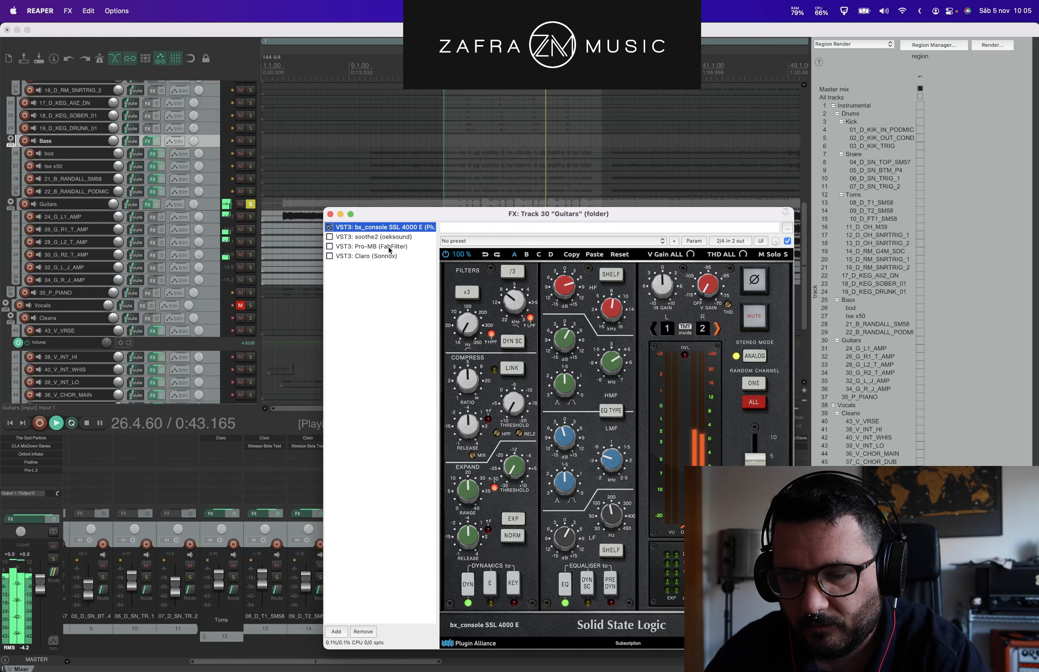
Step: Enable soothe2 in the Guitars chain and play the guitars while auditioning its delta signal, switching delta back off
key(space)
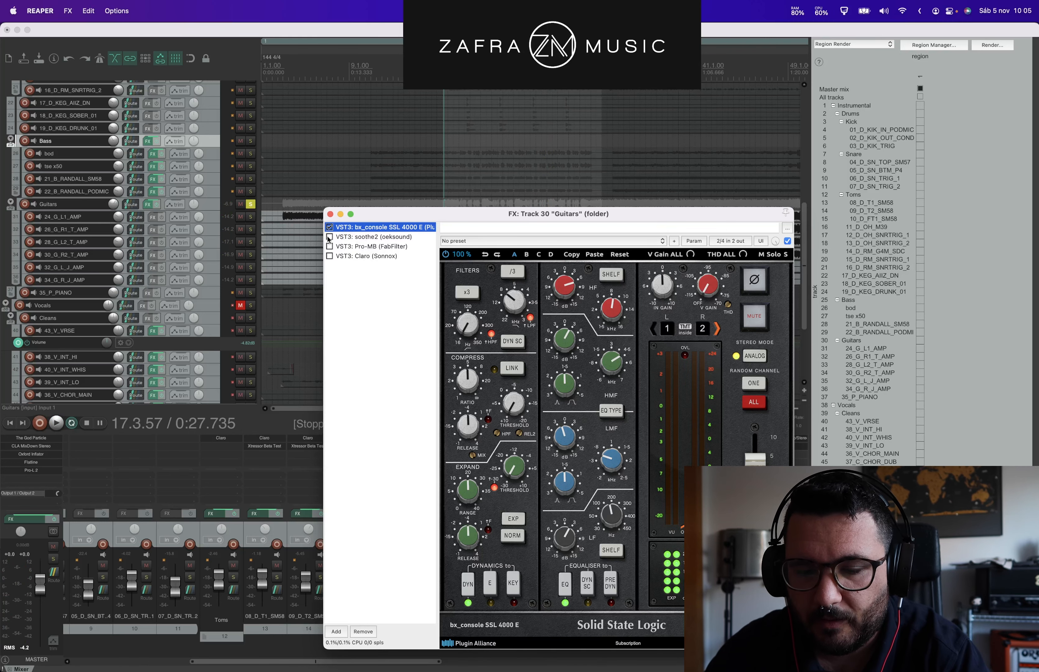
click(353, 237)
drag(529, 215, 496, 239)
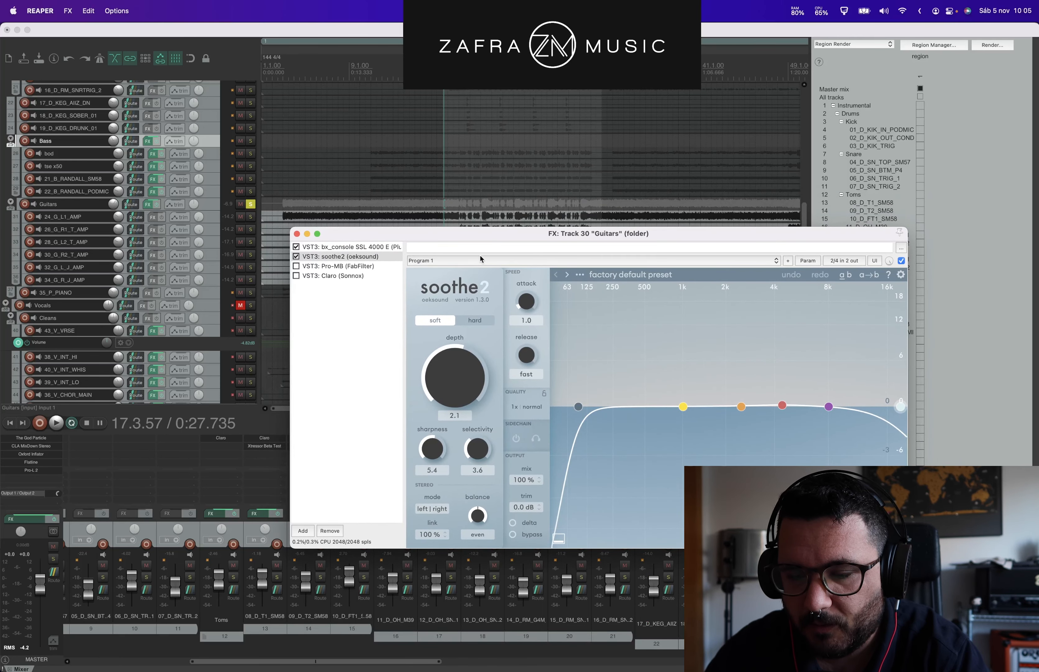
key(space)
click(513, 522)
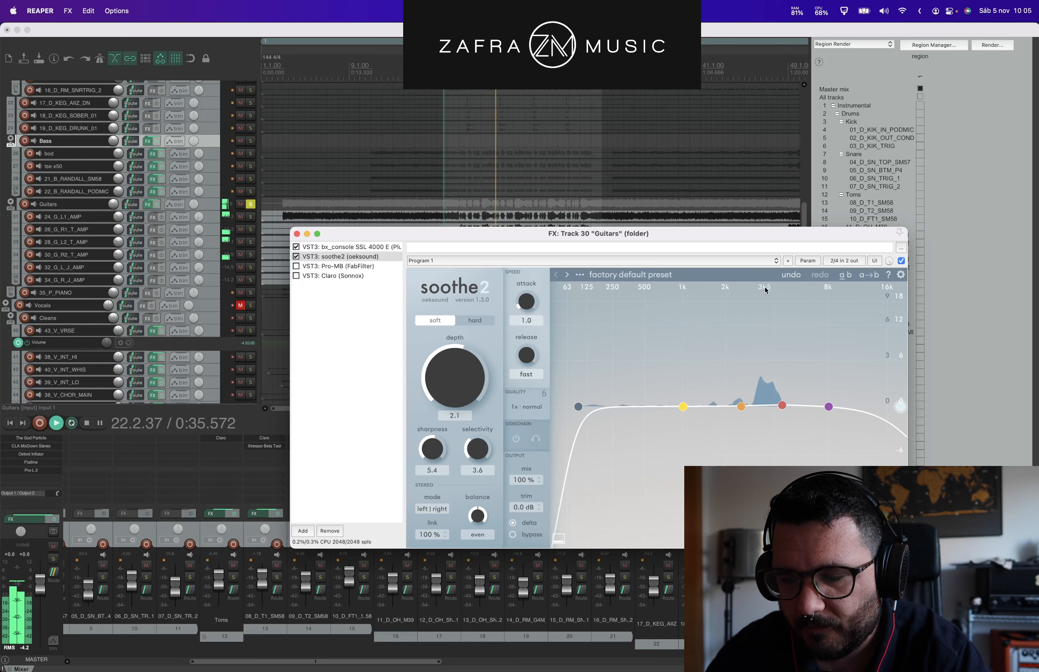
click(513, 523)
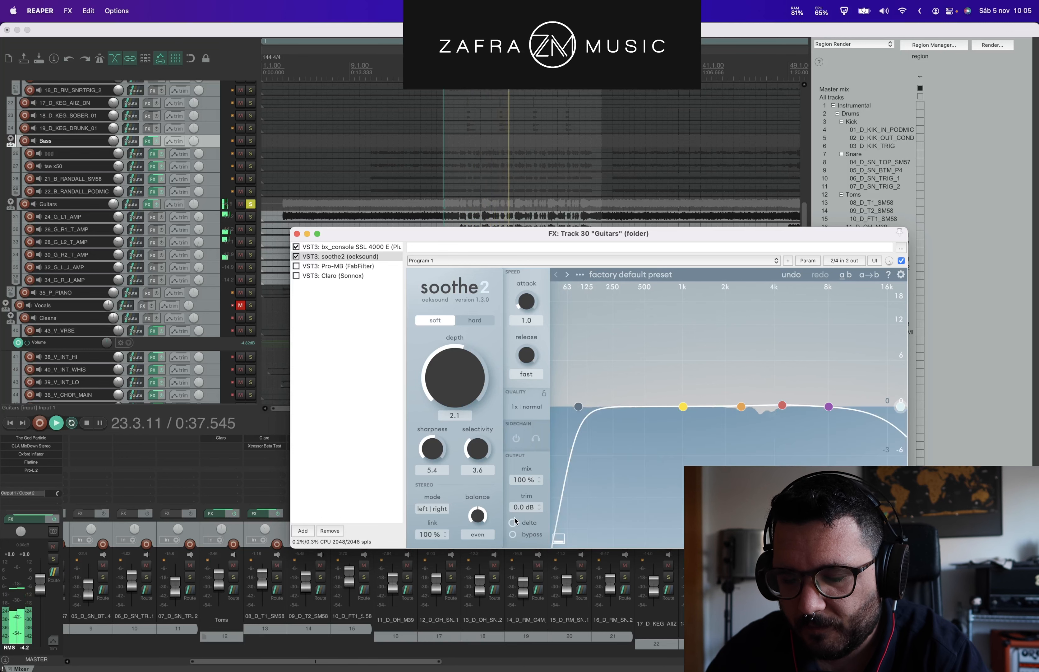
key(space)
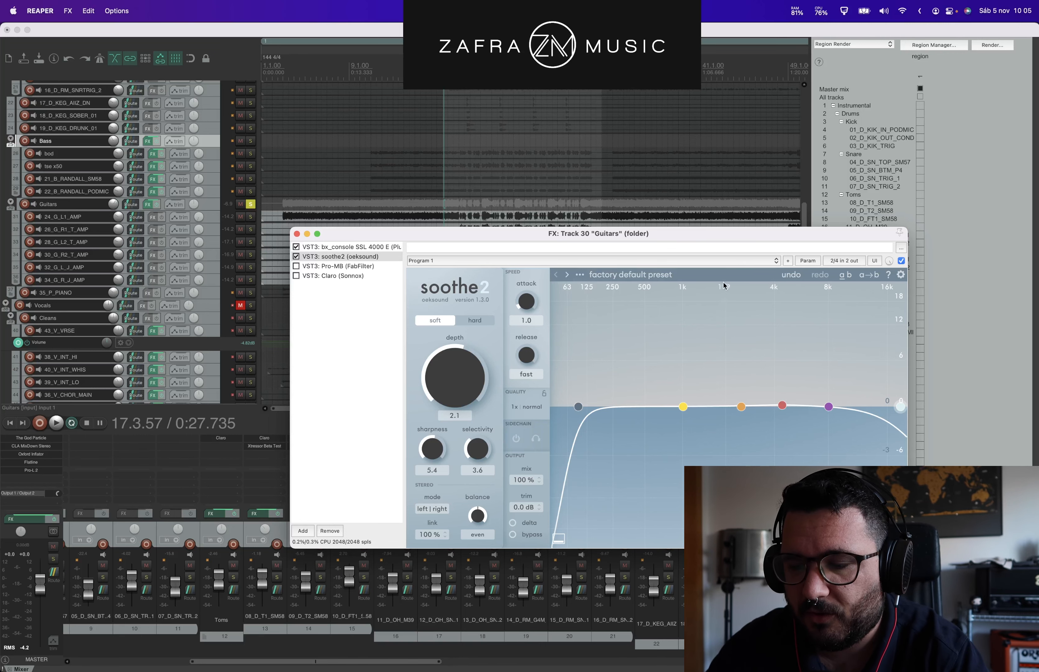
Step: Replay the guitar passage and examine soothe2's reduction between its orange and red bands
drag(719, 236, 716, 230)
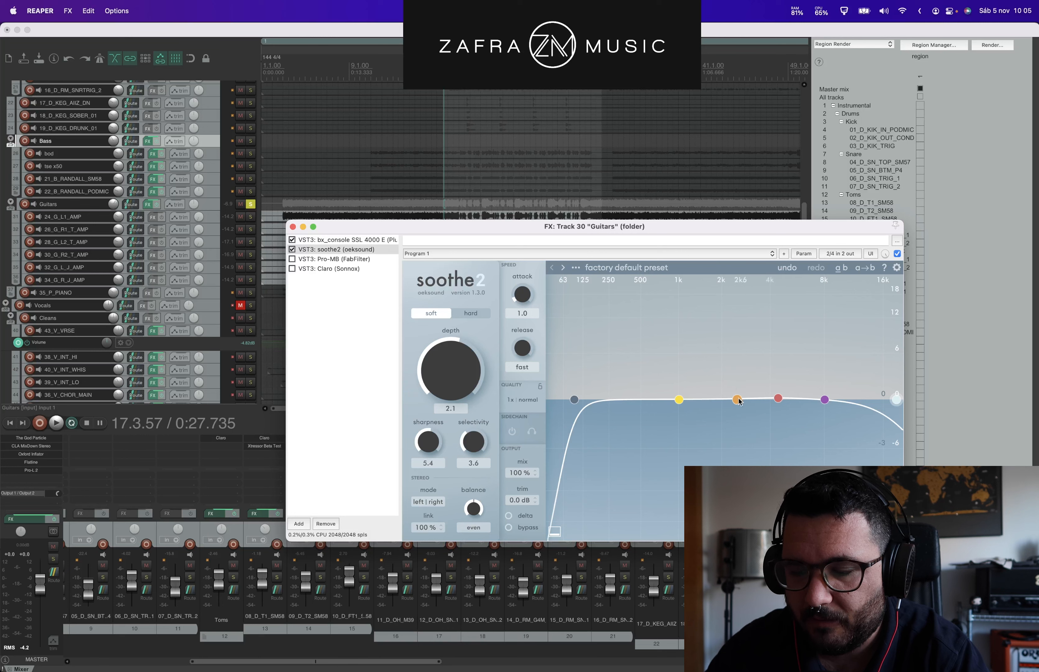
key(space)
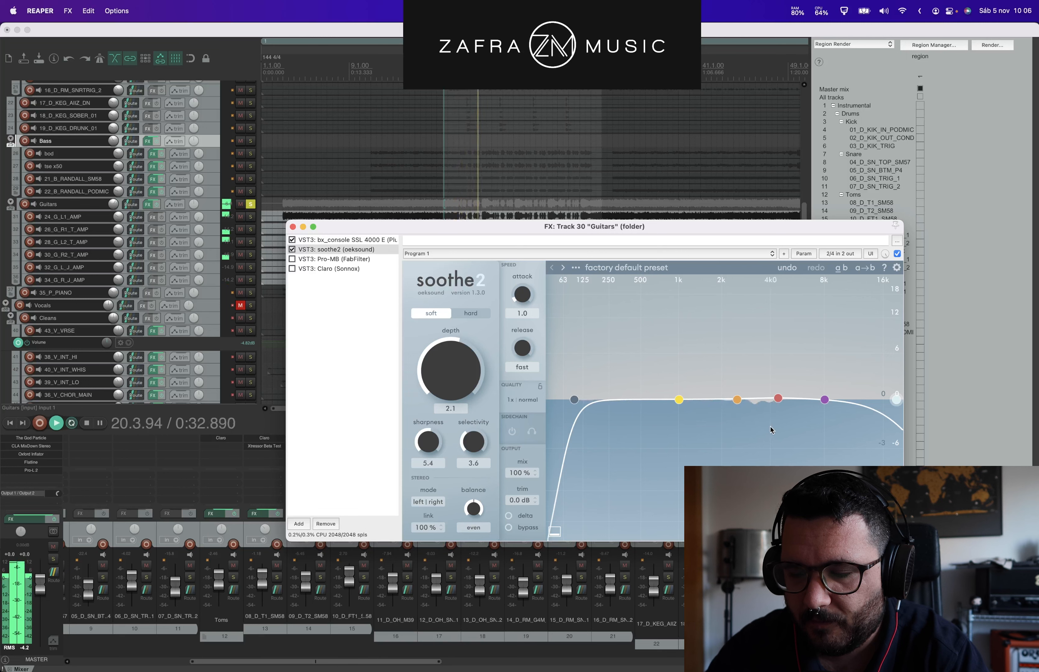
key(space)
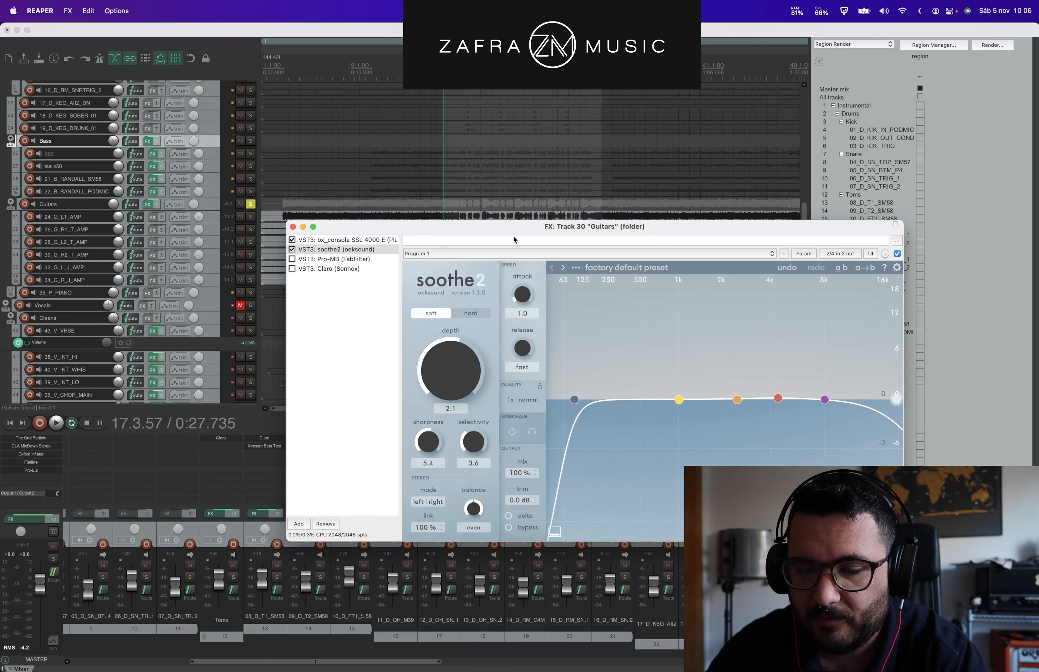
Step: Enable Pro-MB in the Guitars chain and play the guitars to examine its single low-mid band at work
drag(511, 226, 489, 226)
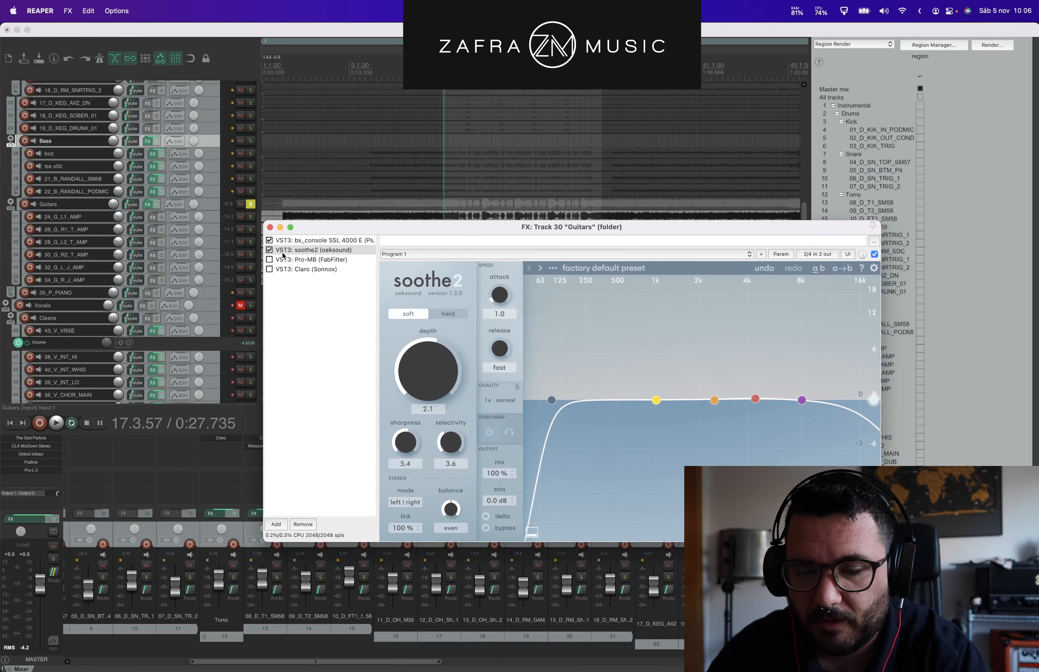
click(269, 259)
click(292, 259)
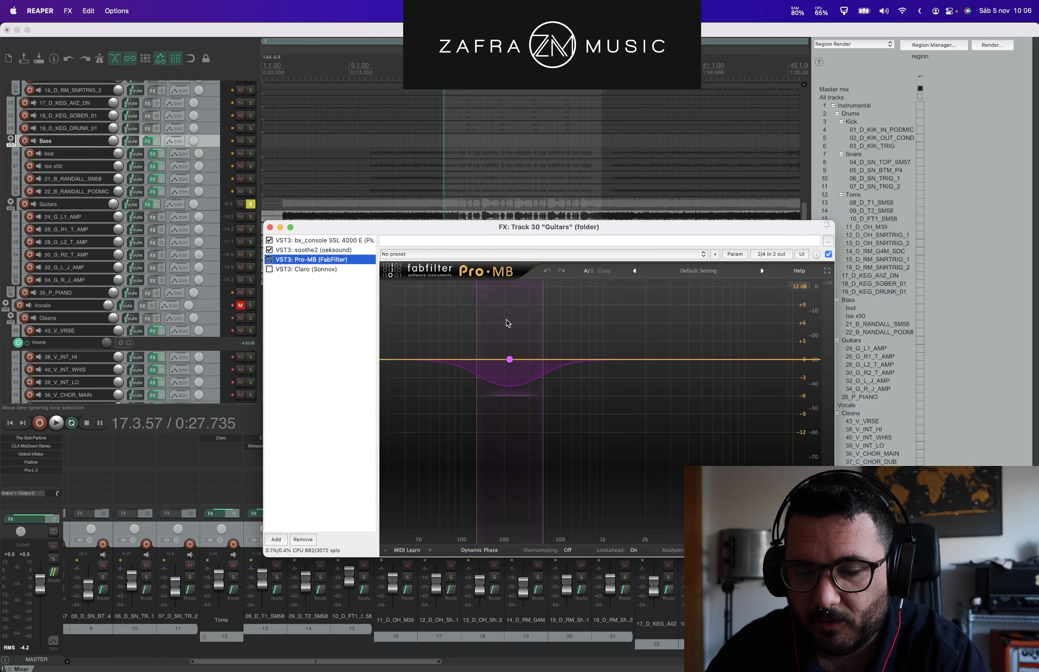
mouse_move(510, 363)
key(space)
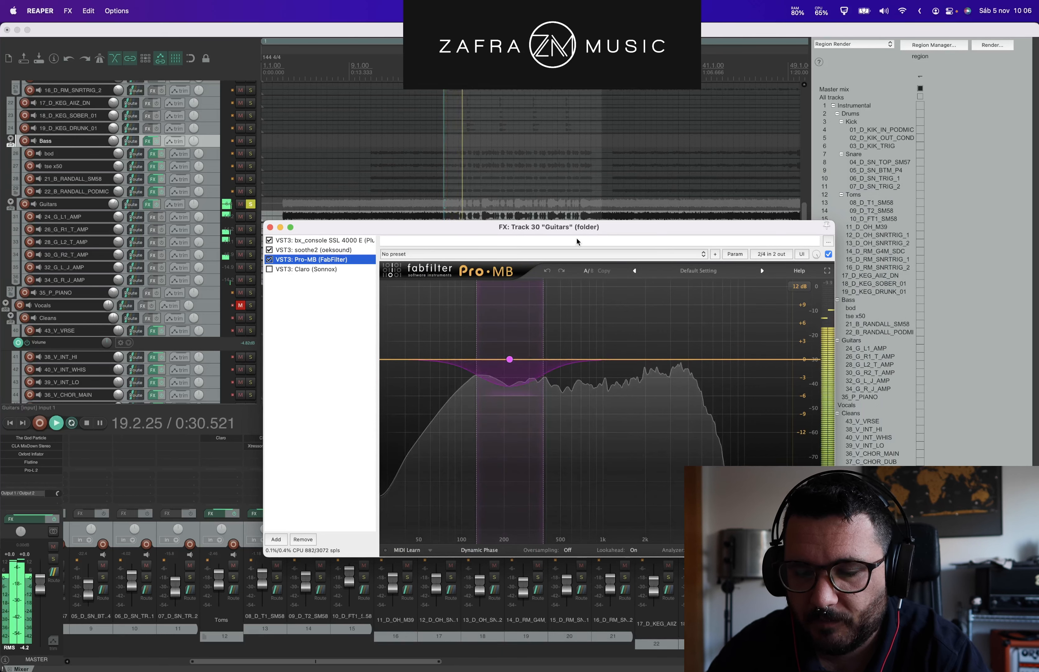
scroll(602, 201, down, 1)
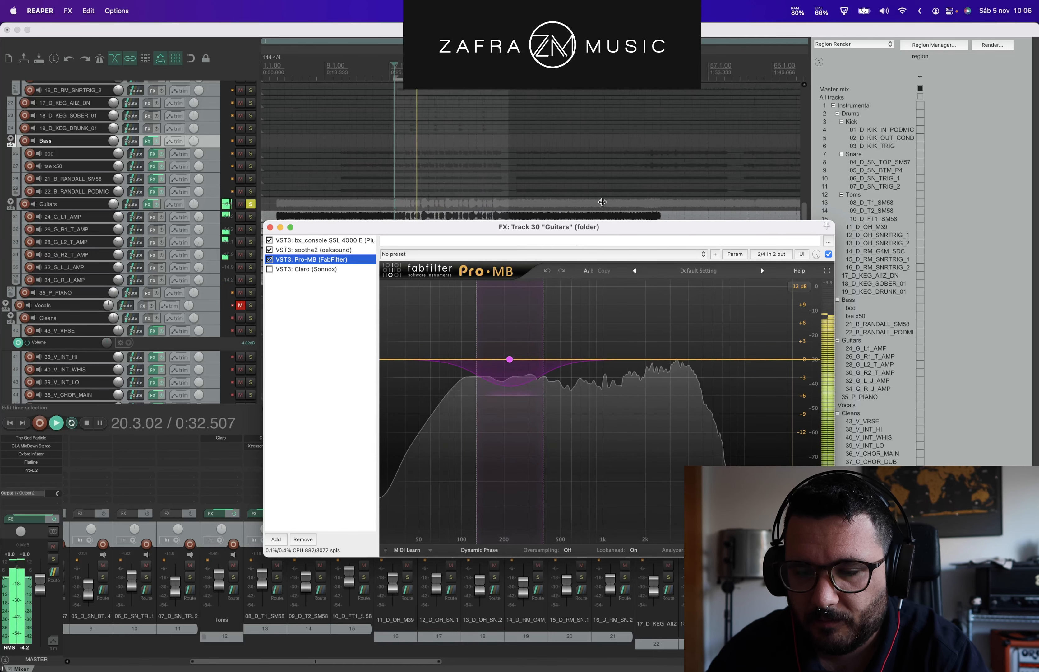
scroll(602, 201, down, 1)
drag(594, 227, 592, 271)
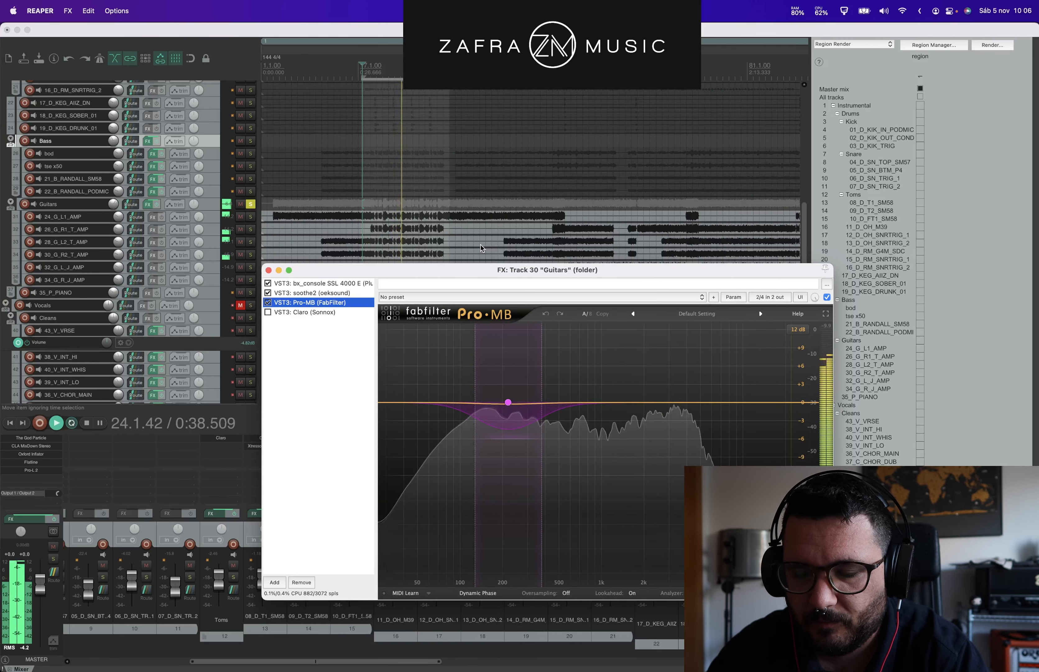
key(space)
Step: Enable Claro in the Guitars chain, unsolo the Guitars folder and play the passage in the mix
click(291, 285)
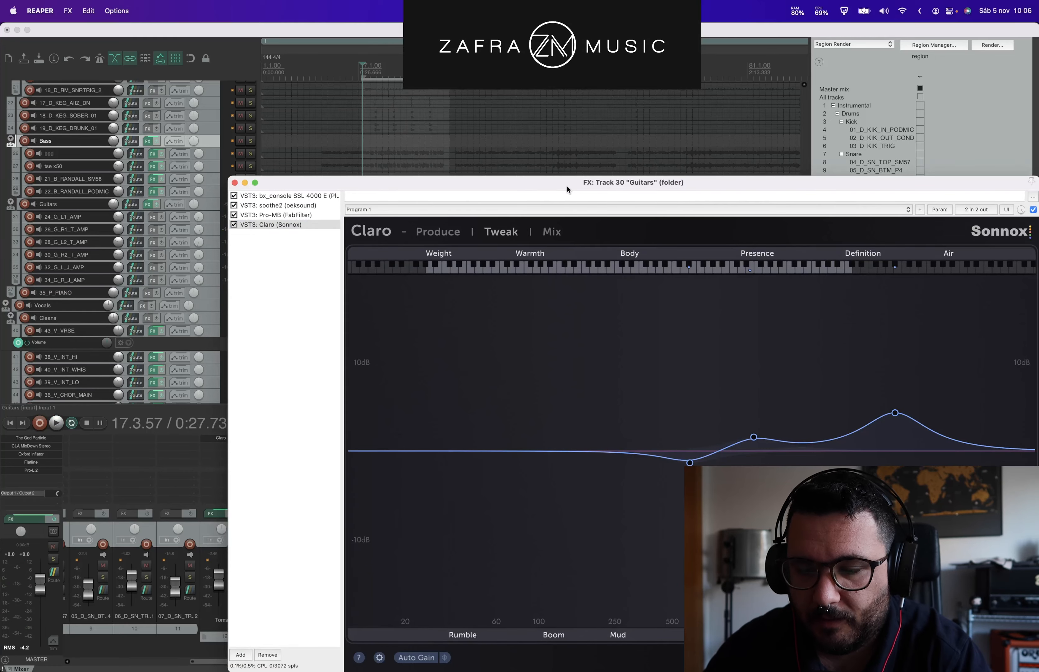
drag(567, 185, 513, 323)
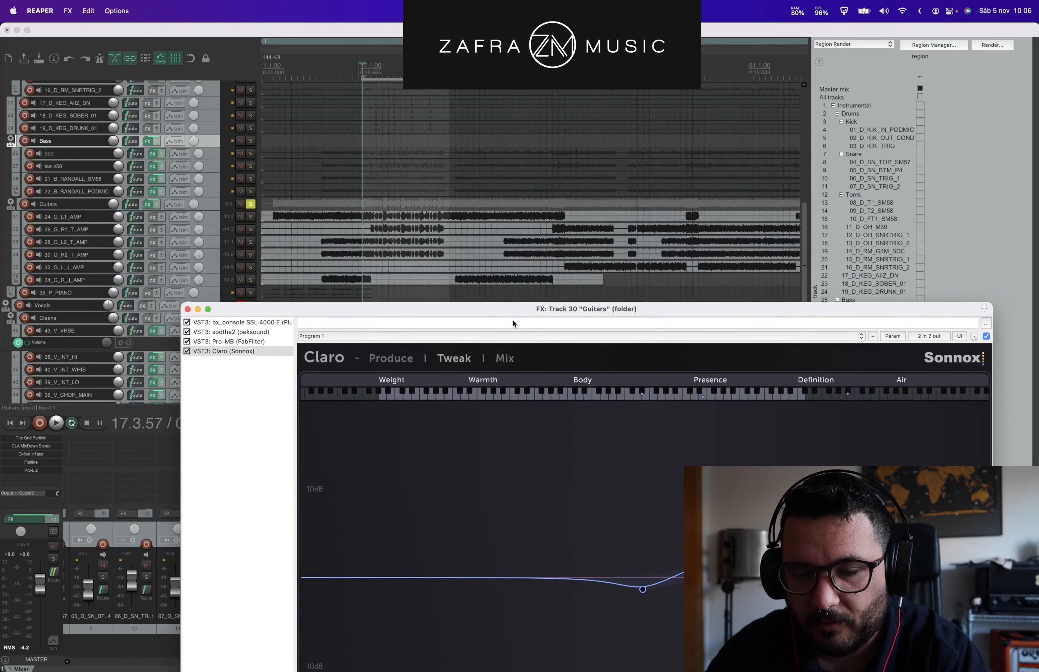
click(250, 204)
drag(403, 314, 378, 258)
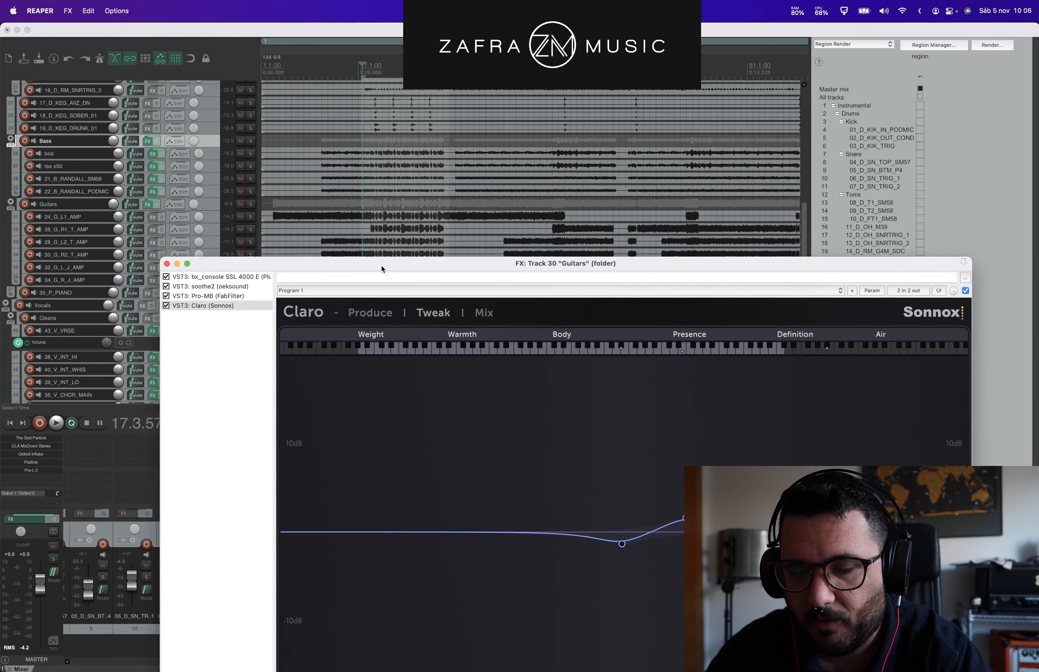
key(space)
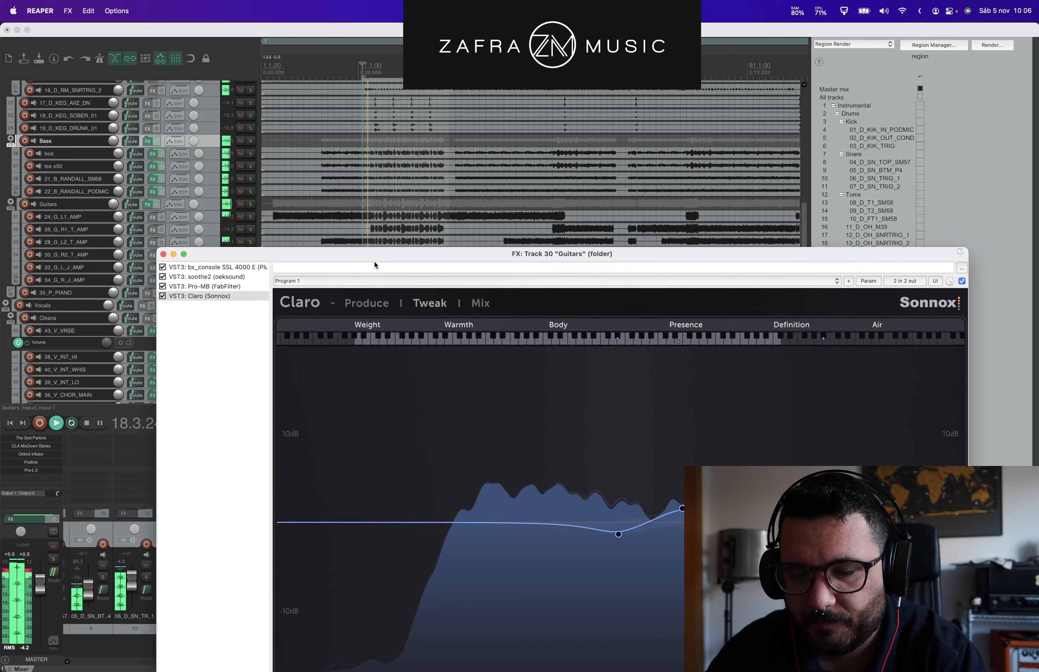
Step: Compare the mix with Claro repeatedly bypassed and re-enabled, leave it active, and close the Guitars effects chain
click(162, 297)
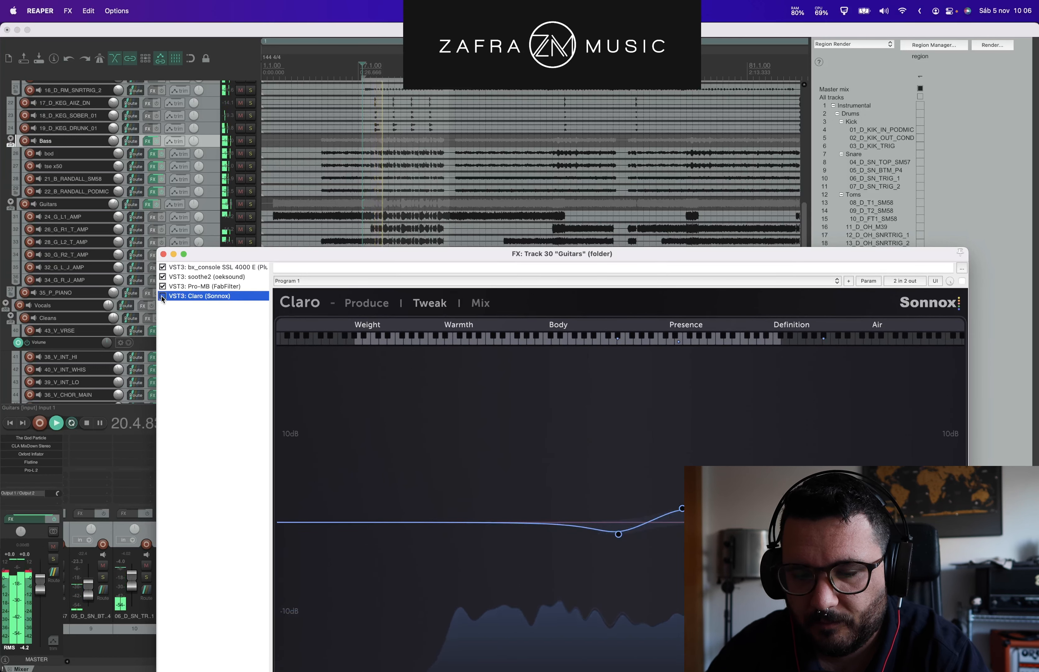
key(space)
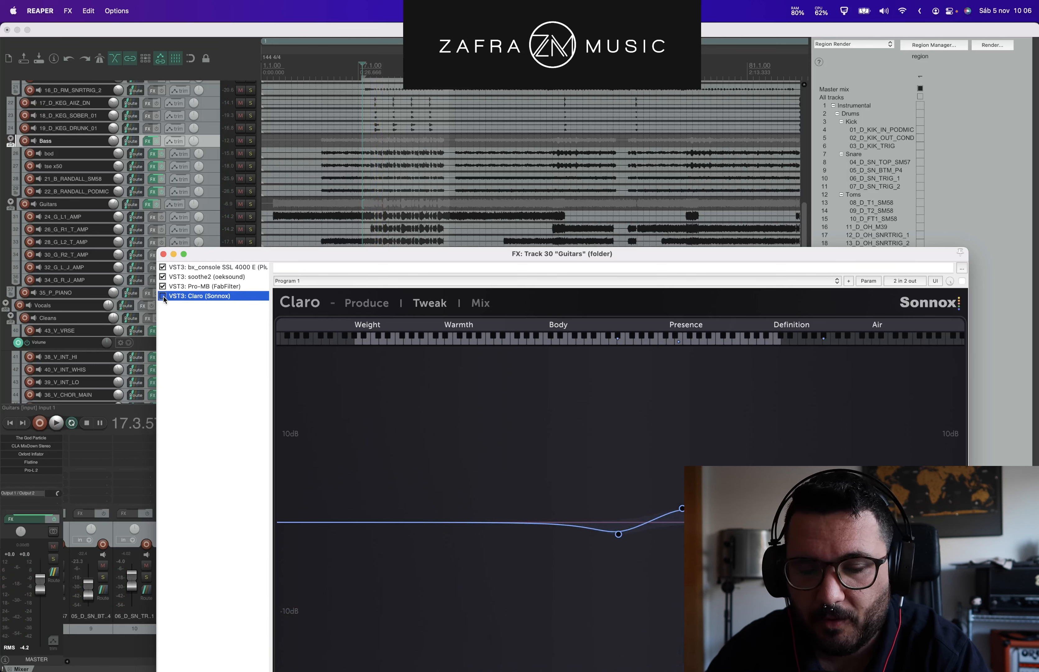
click(162, 297)
key(space)
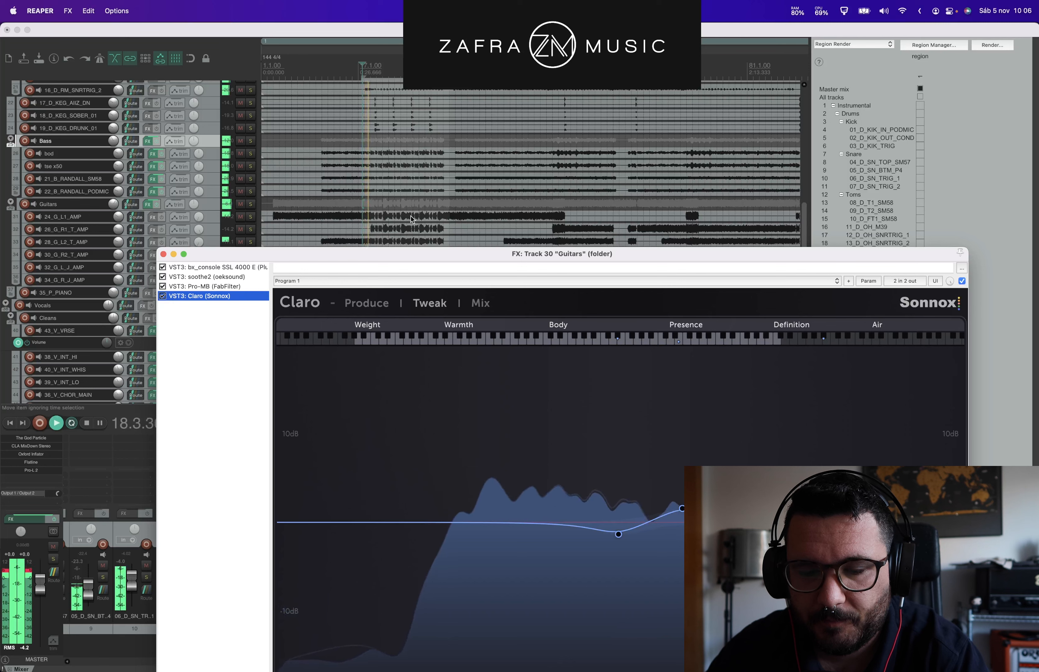
click(163, 297)
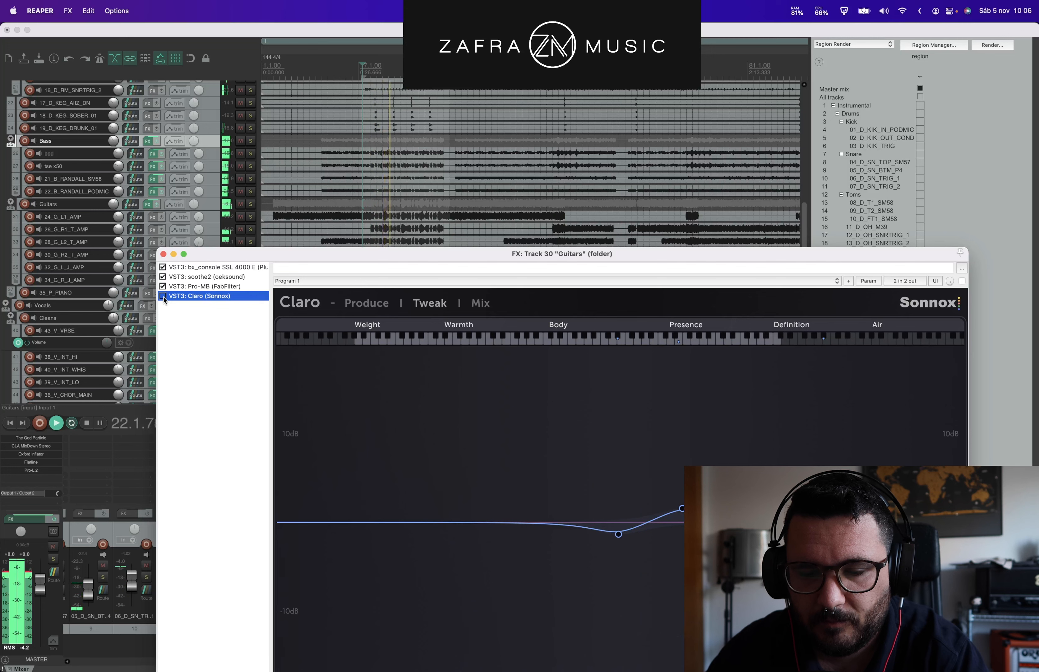
click(162, 297)
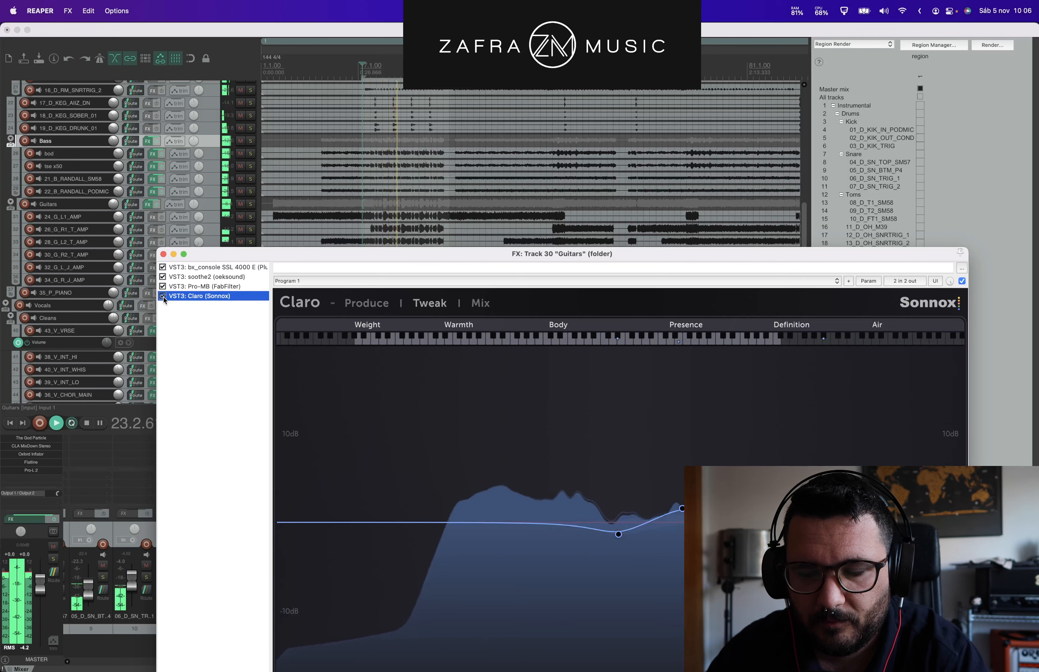
click(163, 296)
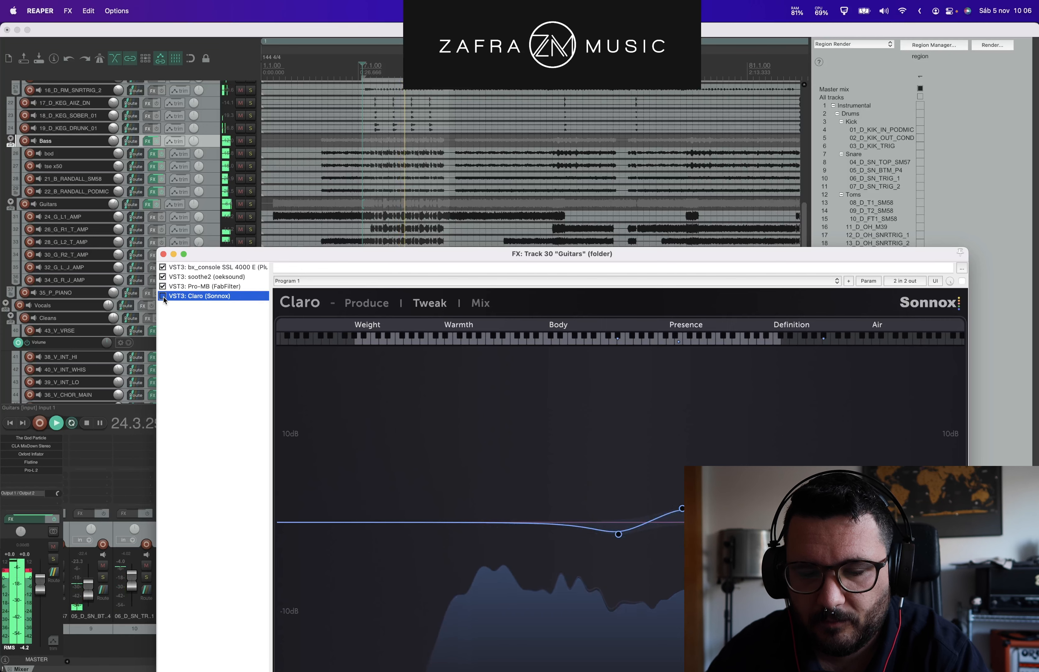
click(163, 296)
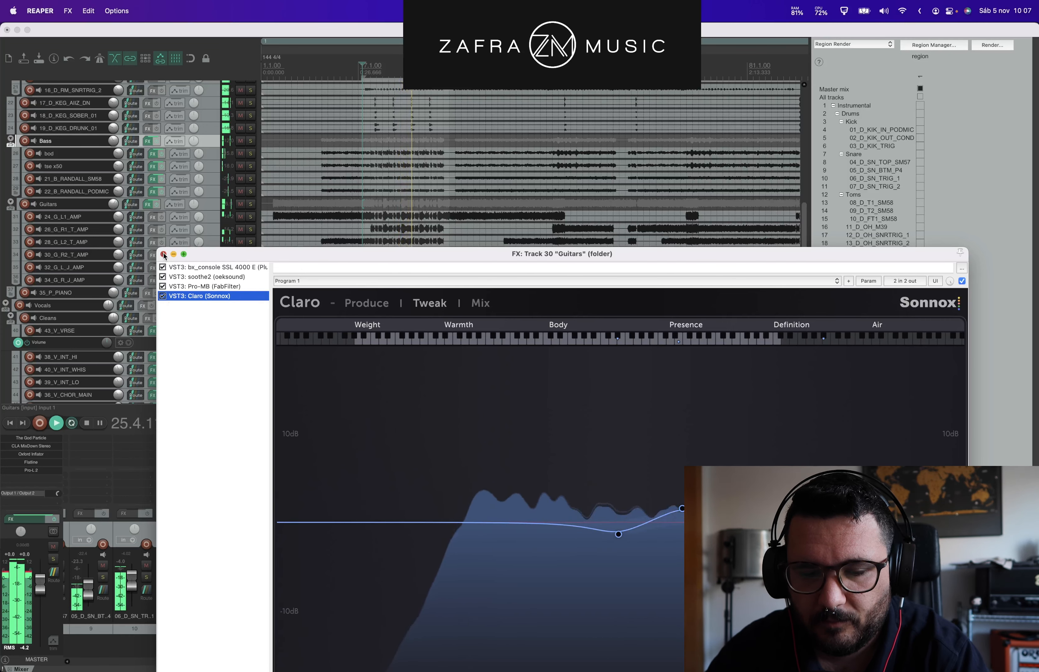
click(163, 254)
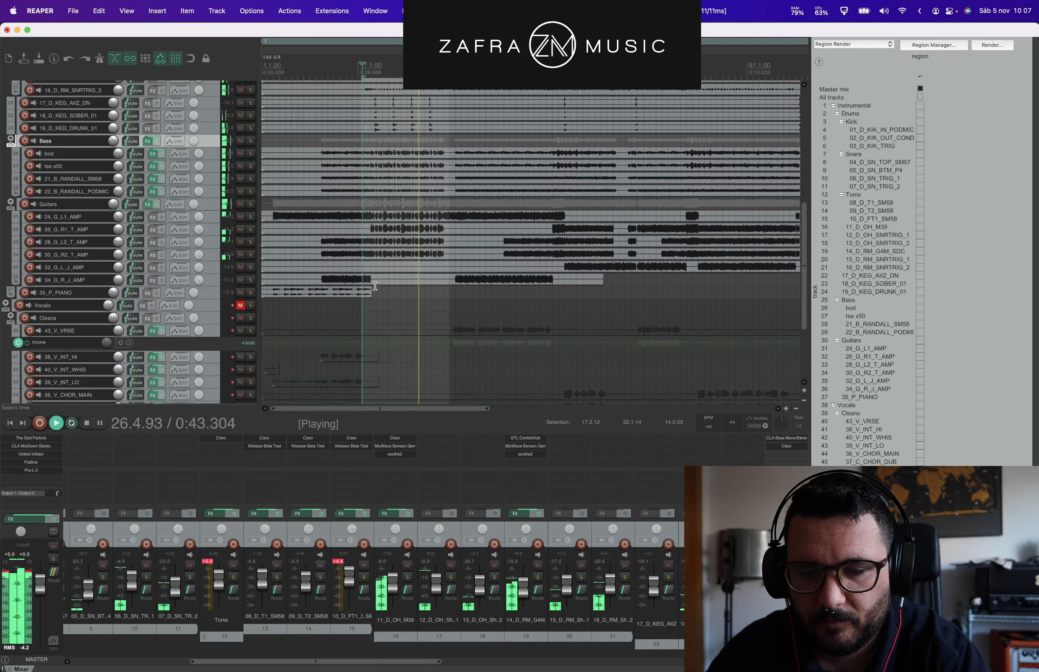
Step: Move the playback position to about bar 5 and audition the 35_P_PIANO track soloed and unsoloed
click(287, 74)
click(249, 293)
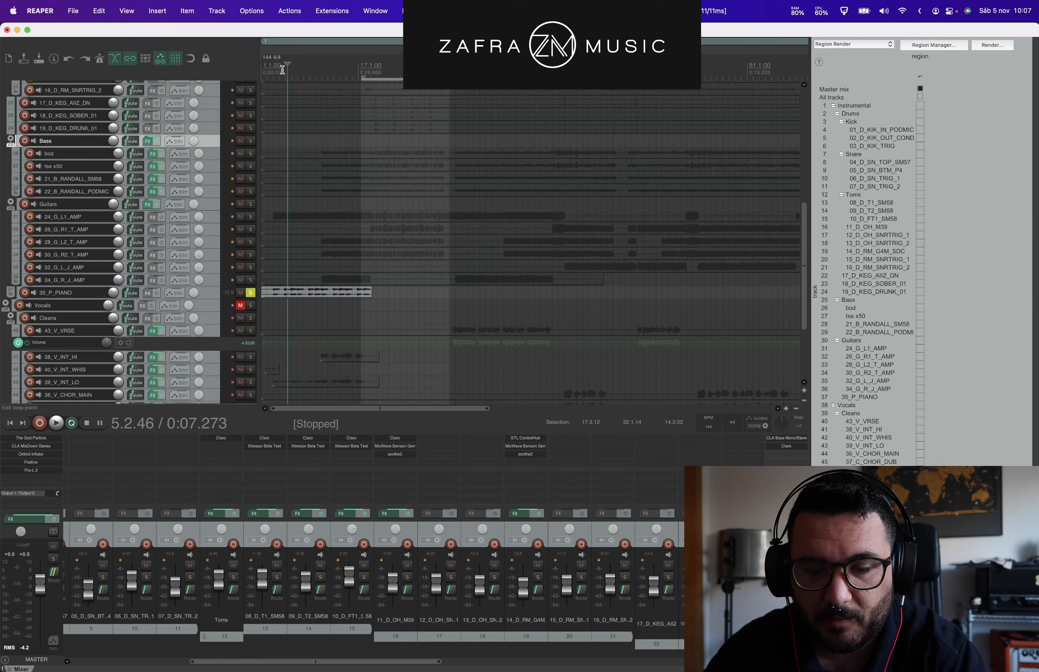
click(252, 293)
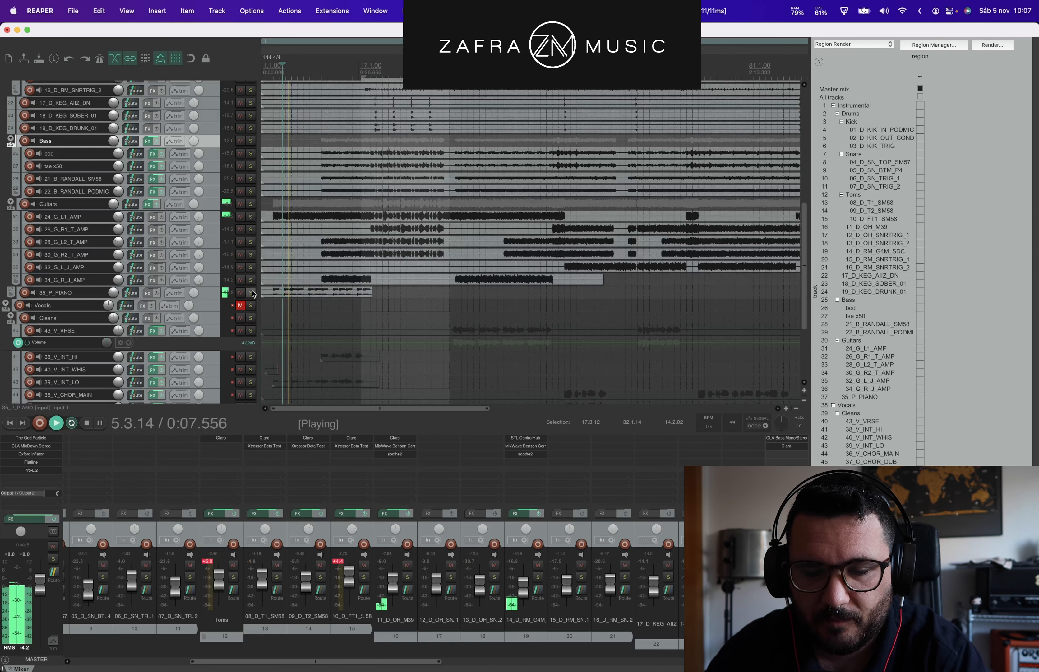